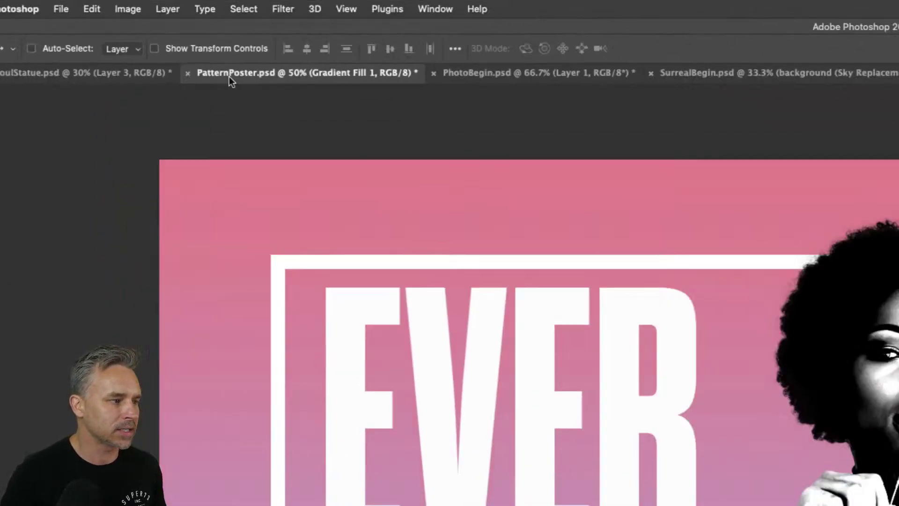
# - Open Finder and browse to the Current Projects folder on the Desktop
pyautogui.click(212, 498)
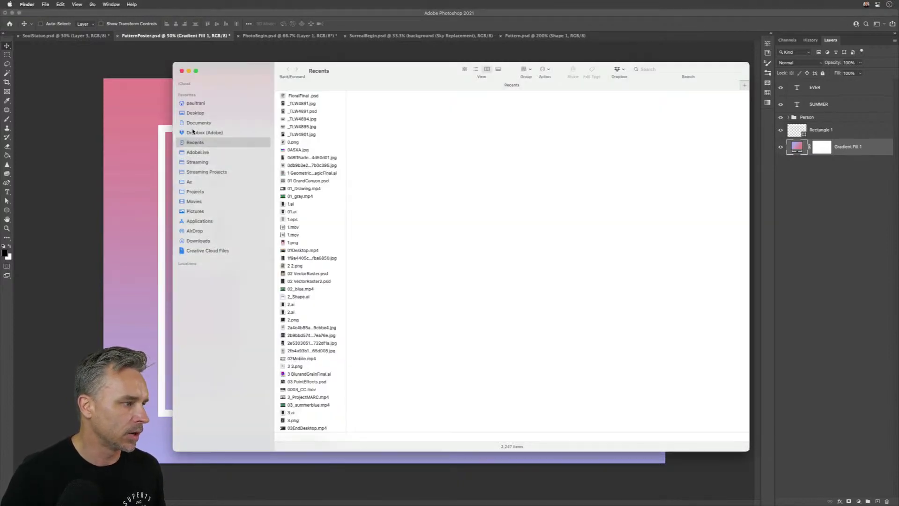
pyautogui.click(191, 113)
pyautogui.doubleClick(301, 123)
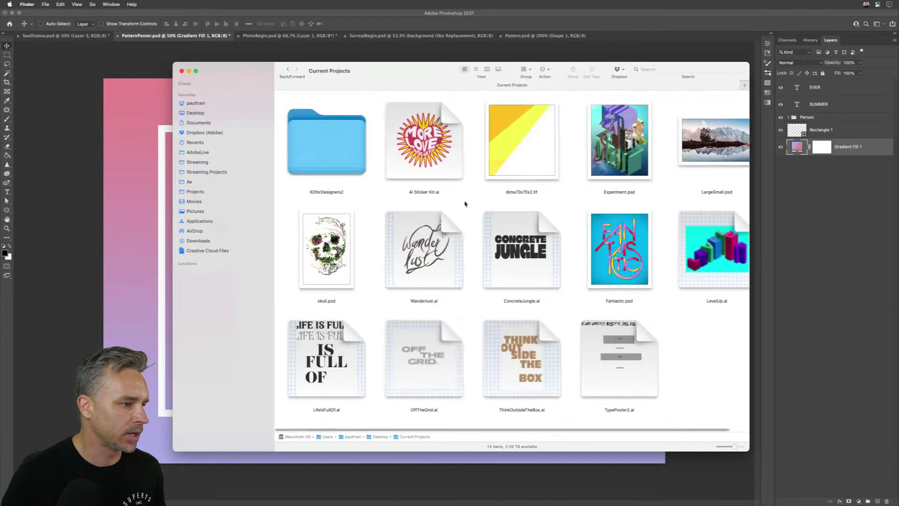
# - Reveal PatternPoster.psd in Finder from its document tab and show the Patterns folder in column view
pyautogui.click(157, 56)
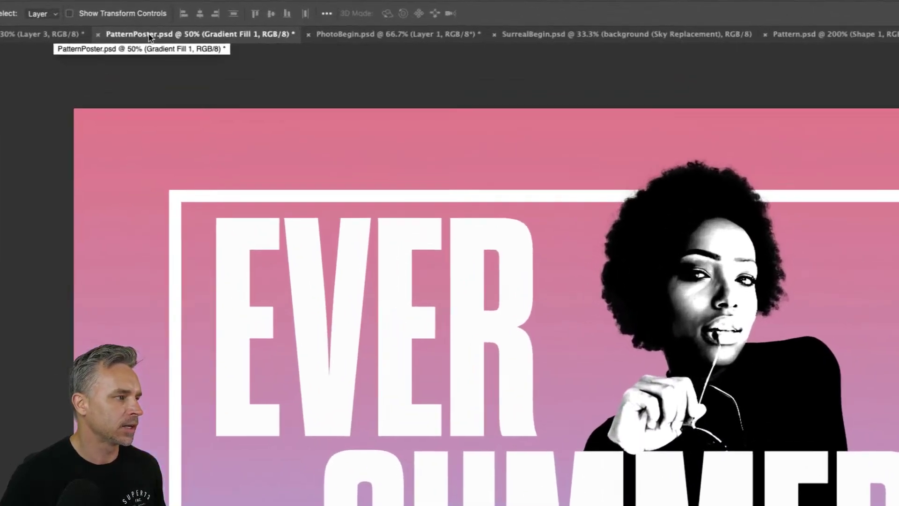
pyautogui.rightClick(146, 36)
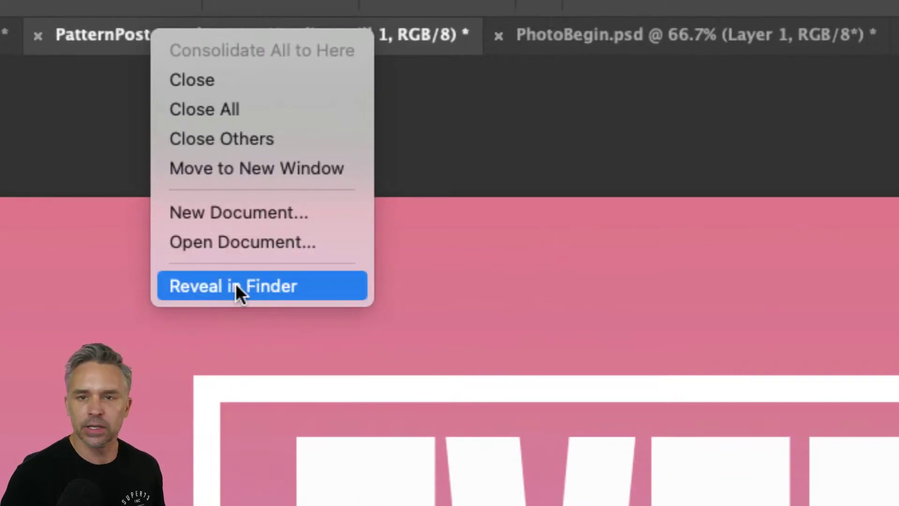
pyautogui.click(236, 285)
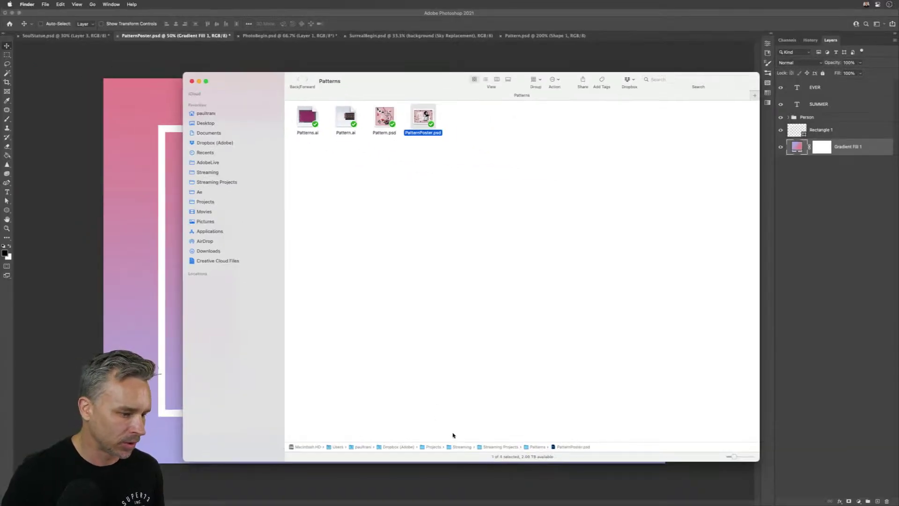
pyautogui.click(496, 79)
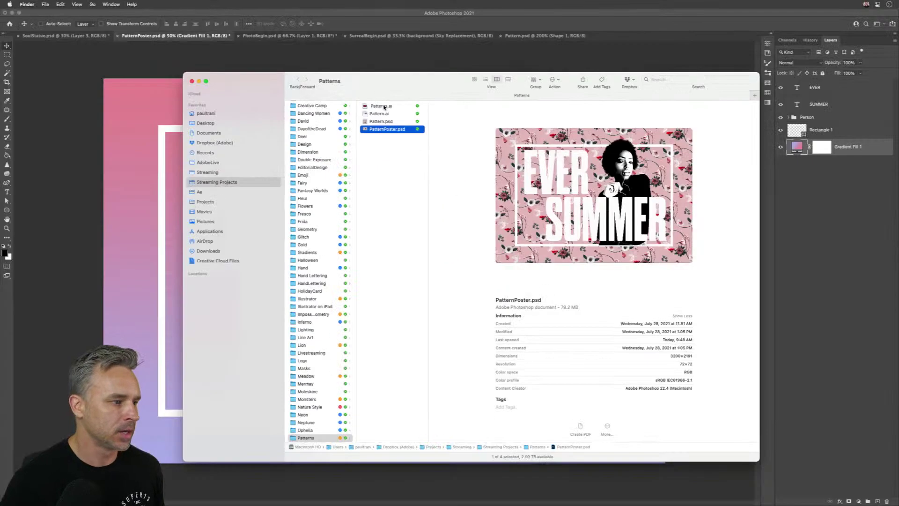
pyautogui.moveTo(346, 132); pyautogui.dragTo(367, 153)
pyautogui.click(287, 83)
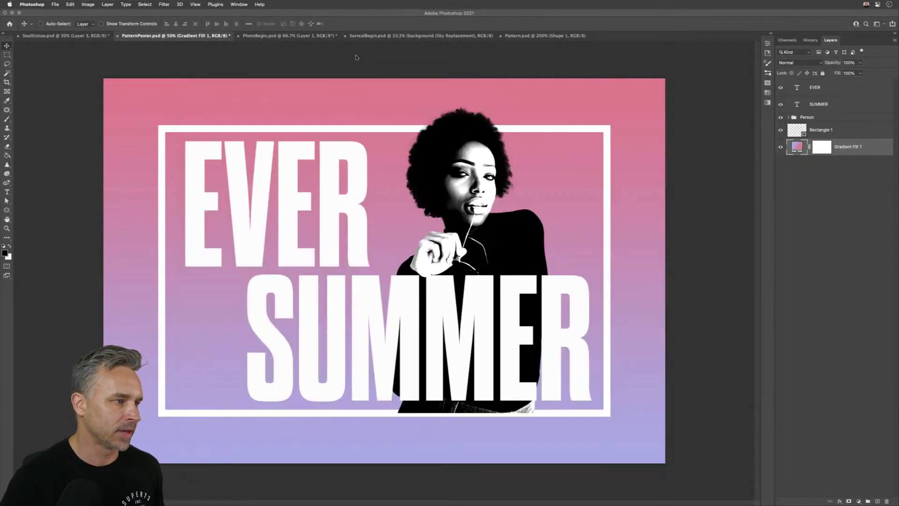
# - Close PatternPoster with Don't Save, then bring the Finder window back to the front
pyautogui.click(118, 36)
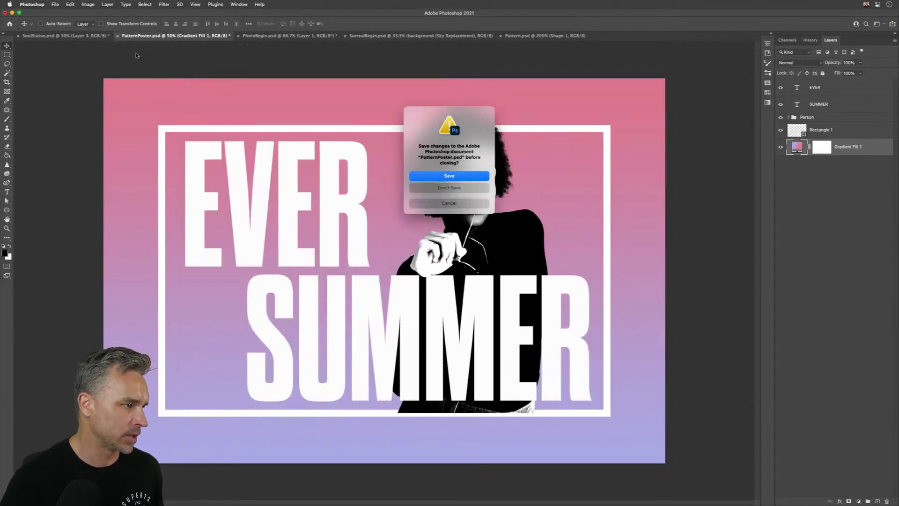
pyautogui.click(438, 191)
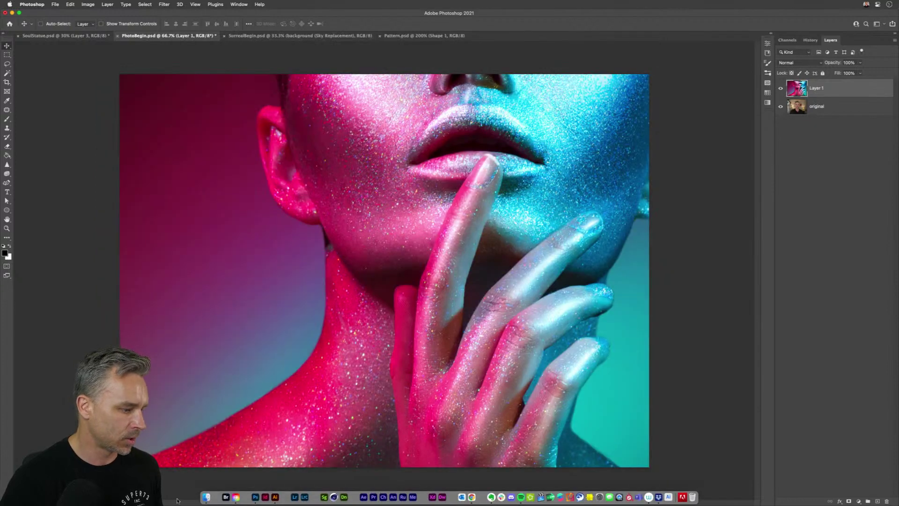
pyautogui.click(206, 497)
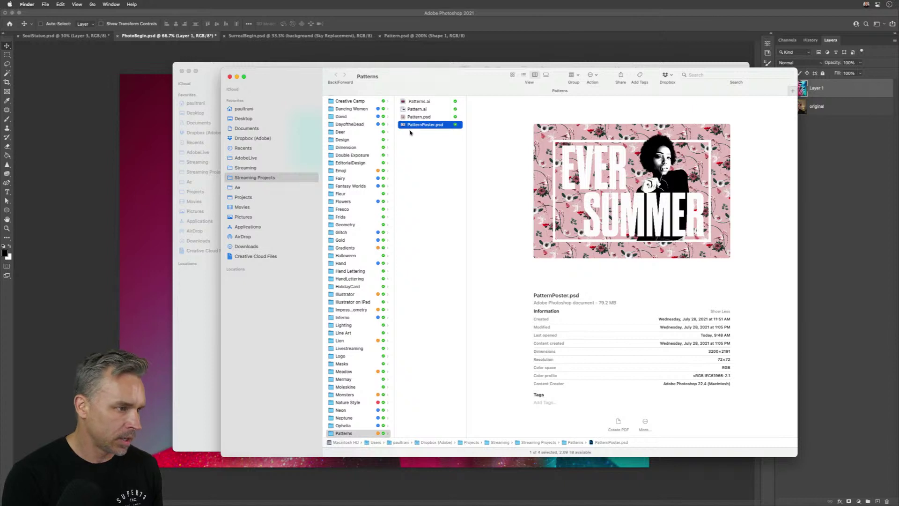
# - Open PatternPoster.psd reading its flattened composite data, then close it with Cmd+W
pyautogui.rightClick(405, 125)
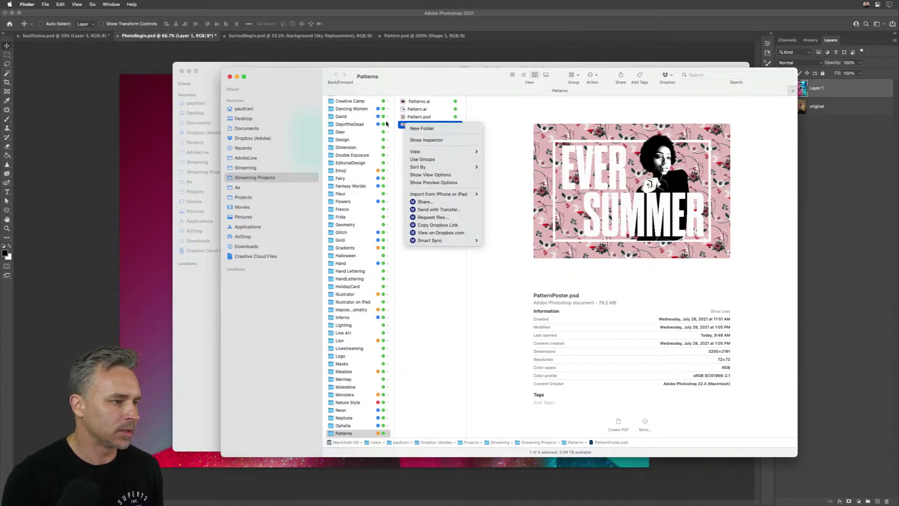
pyautogui.click(399, 133)
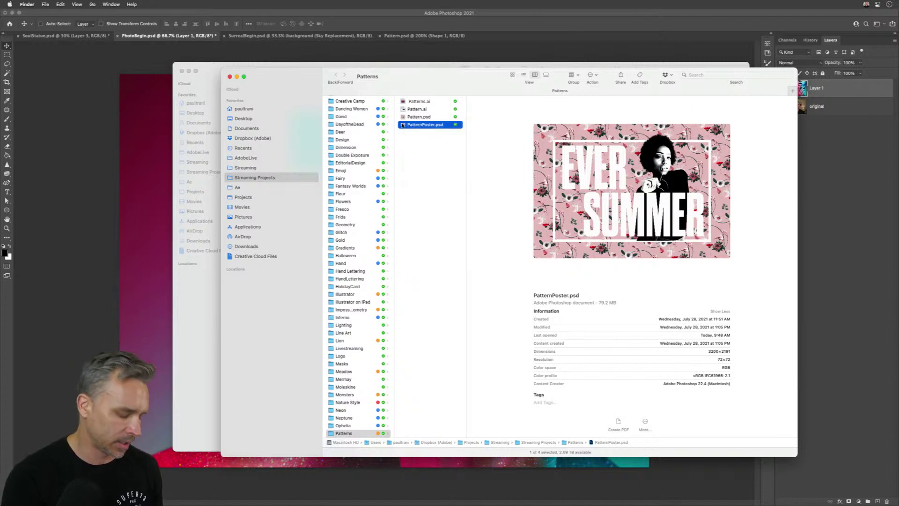
pyautogui.doubleClick(403, 124)
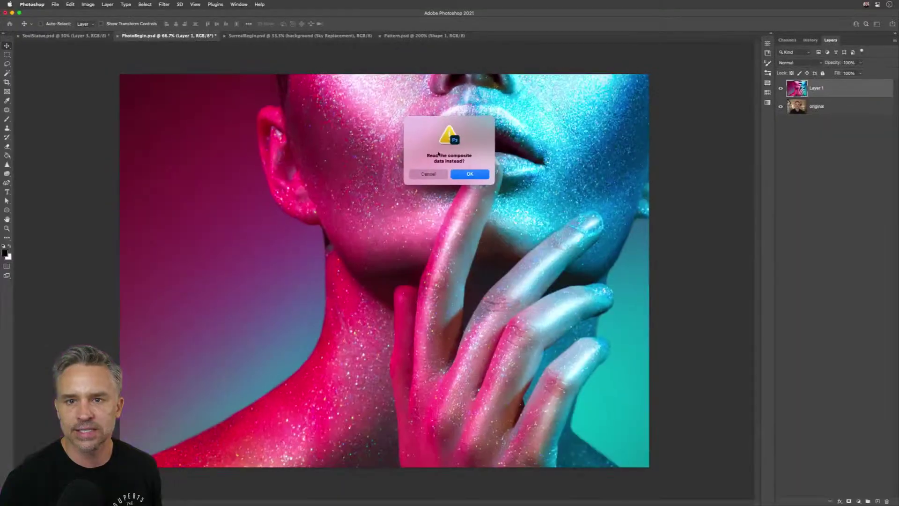
pyautogui.click(470, 175)
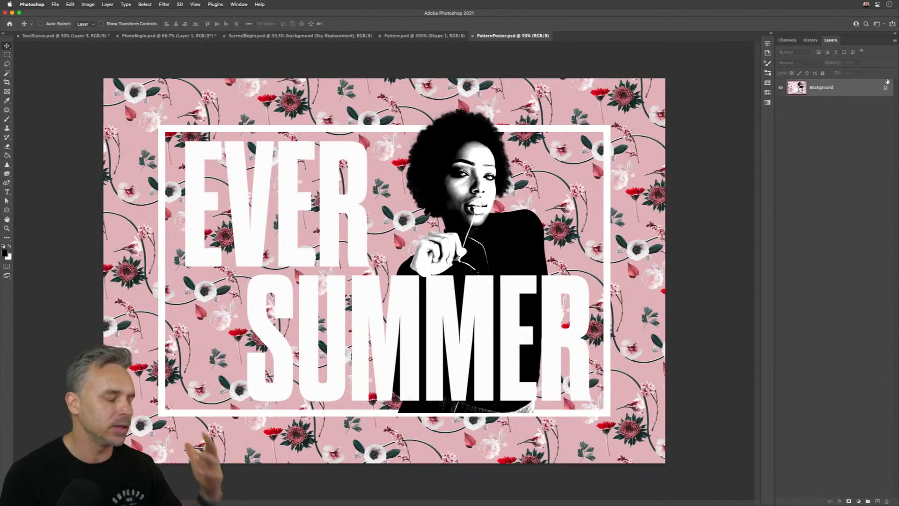
pyautogui.press('super+w')
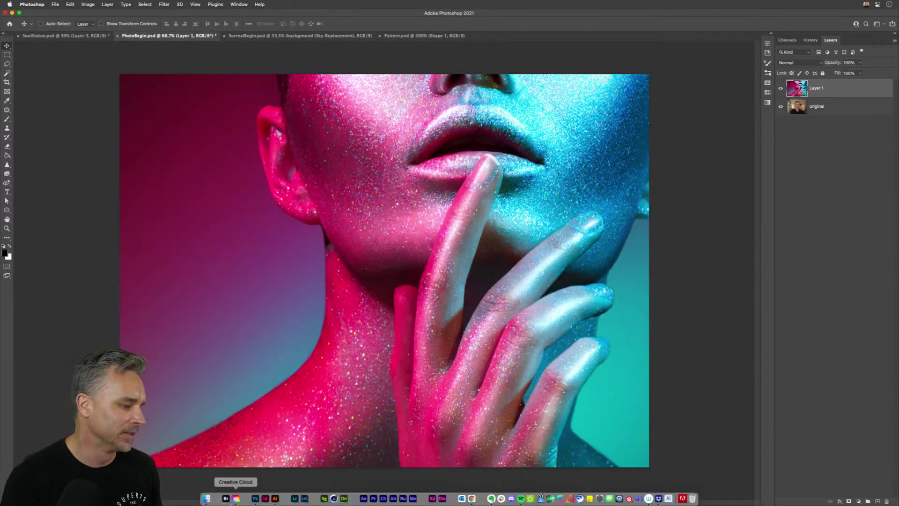
# - Rename LargeSmall.psd to the template LargeSmall.psdt and open it as an untitled copy
pyautogui.click(210, 499)
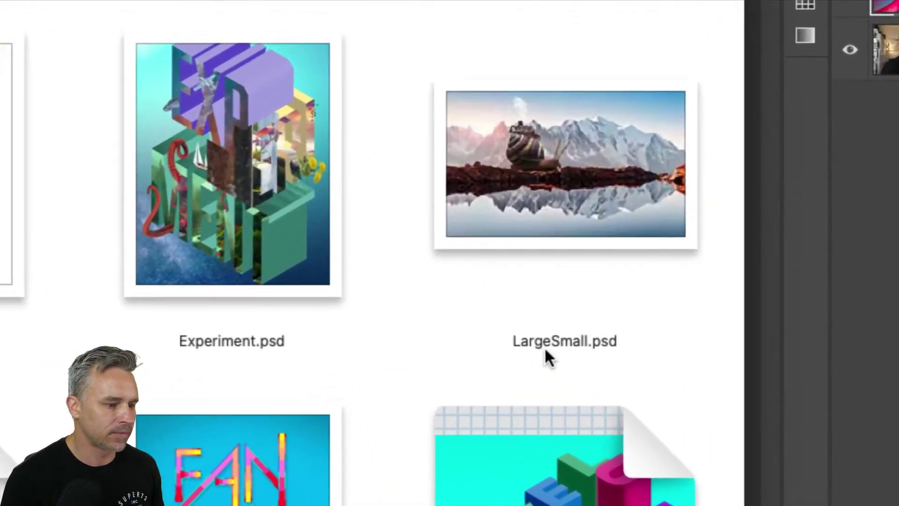
pyautogui.click(646, 217)
pyautogui.click(570, 341)
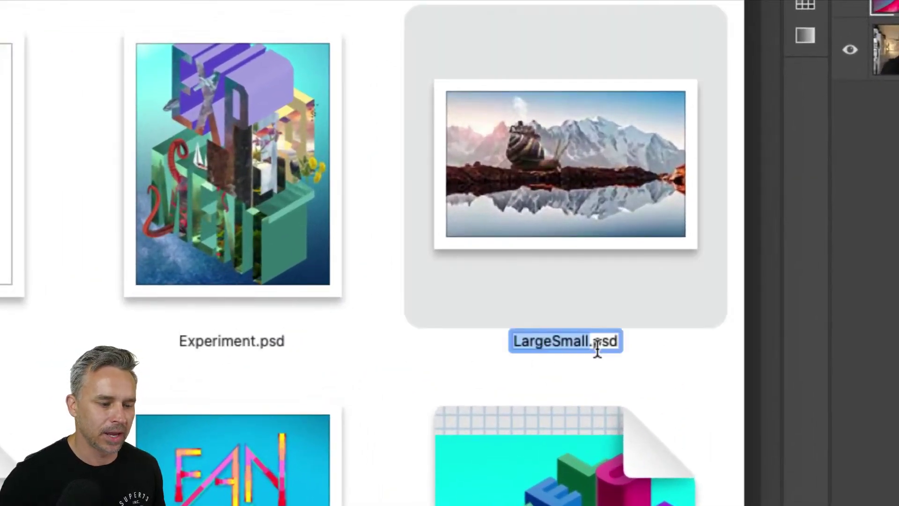
pyautogui.press('Down')
pyautogui.write('t')
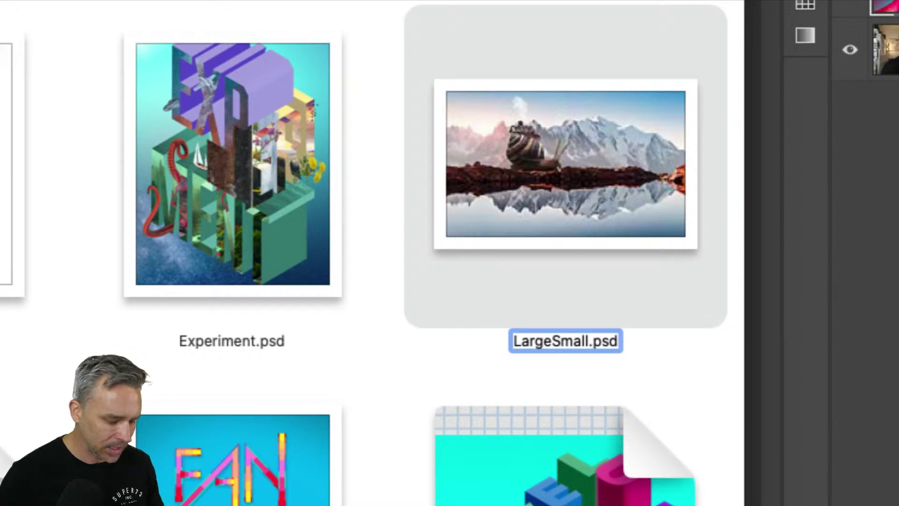
pyautogui.press('Return')
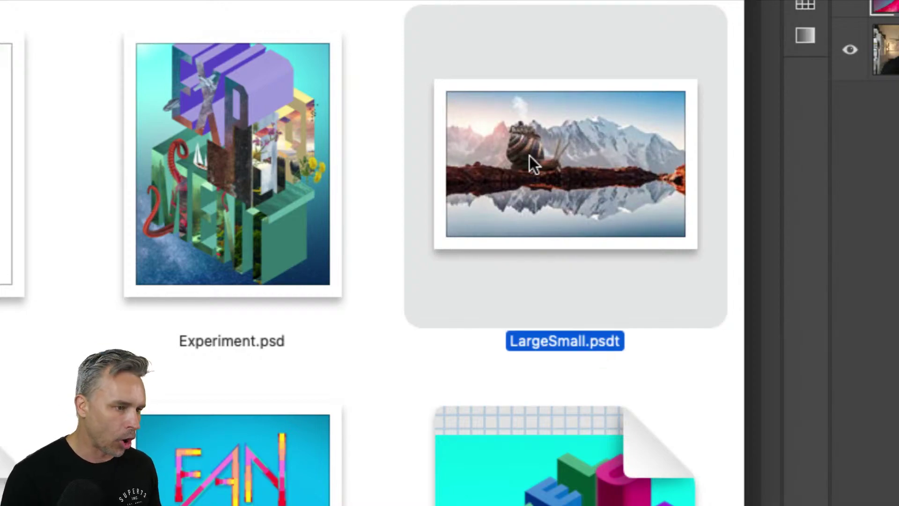
pyautogui.doubleClick(530, 156)
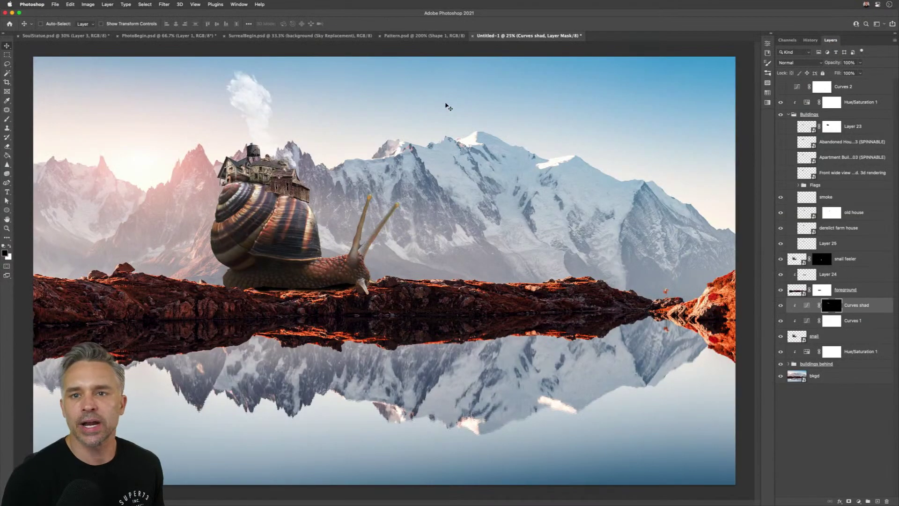
# - Show the abandoned house and apartment building layers, then cancel both the Save and close prompts
pyautogui.click(808, 142)
pyautogui.moveTo(781, 141); pyautogui.dragTo(781, 157)
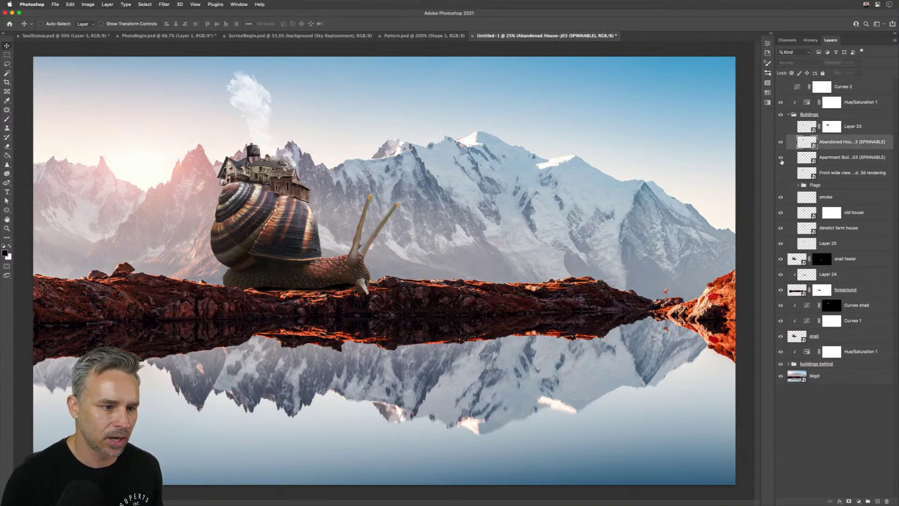
pyautogui.click(55, 4)
pyautogui.click(69, 76)
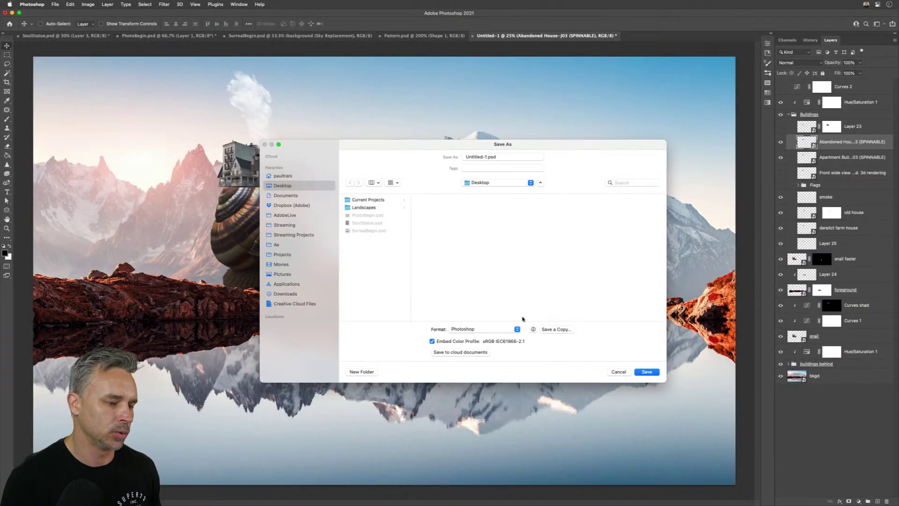
pyautogui.click(616, 372)
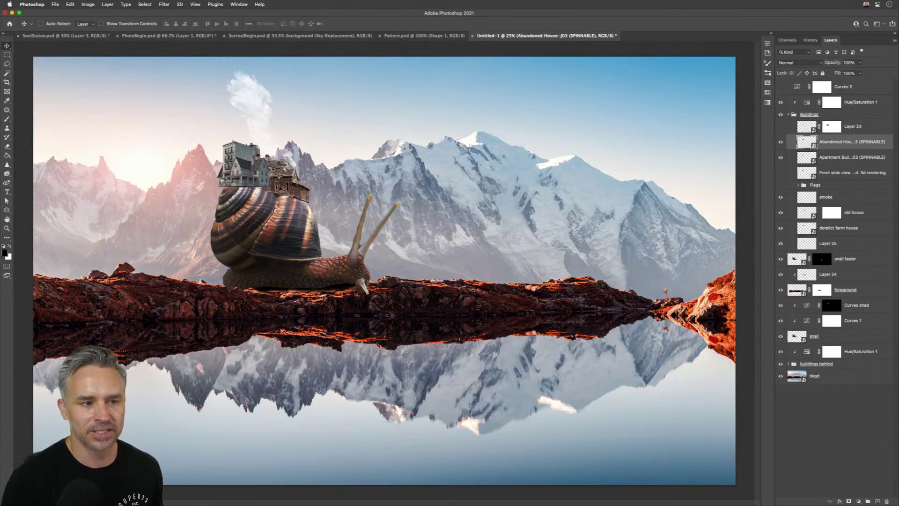
pyautogui.press('super+w')
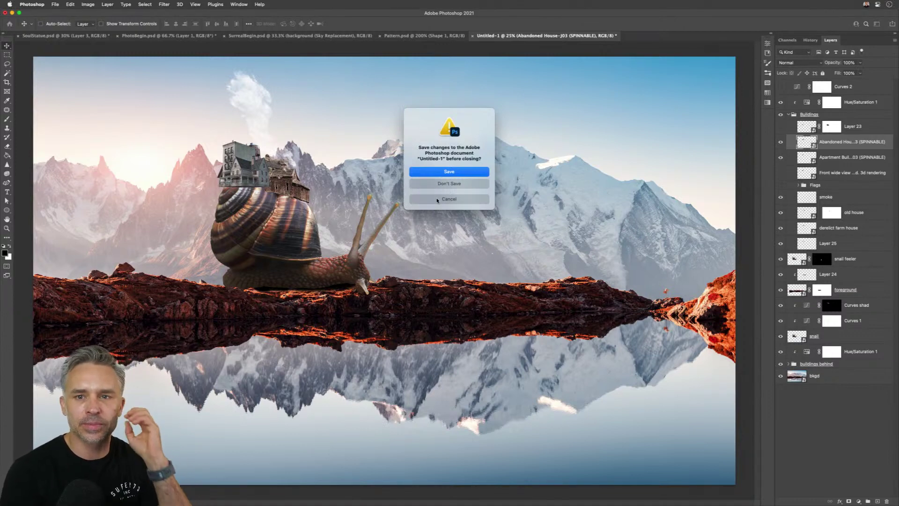
pyautogui.click(437, 199)
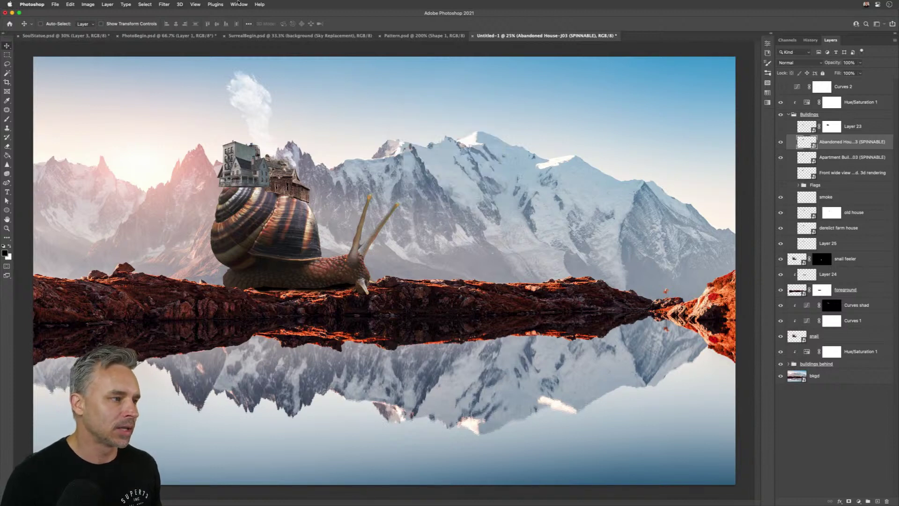
# - Close the untitled copy with the 'Close - don't save' action, then collapse the Actions panel
pyautogui.click(234, 4)
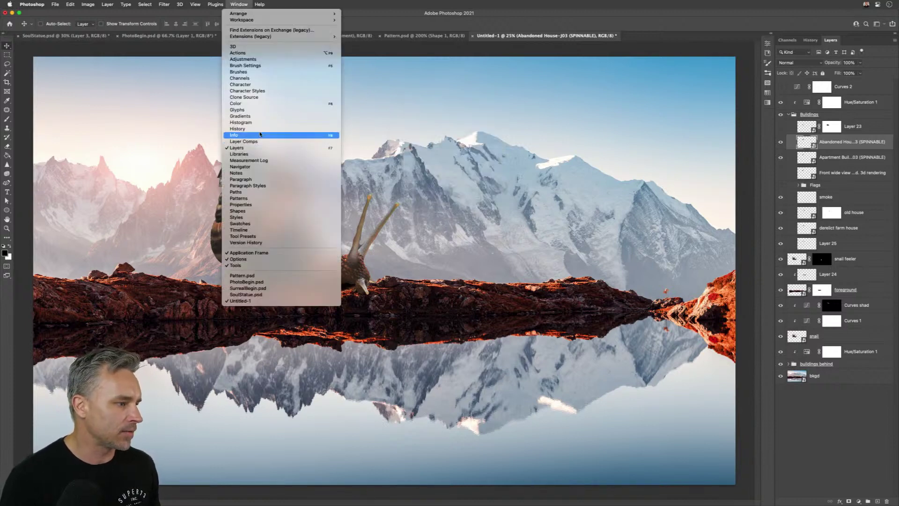
pyautogui.click(239, 52)
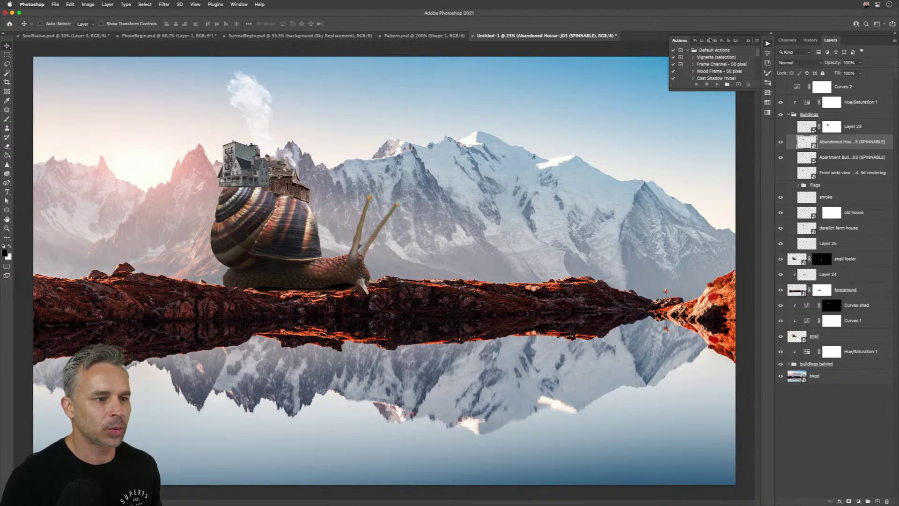
pyautogui.moveTo(701, 88); pyautogui.dragTo(701, 248)
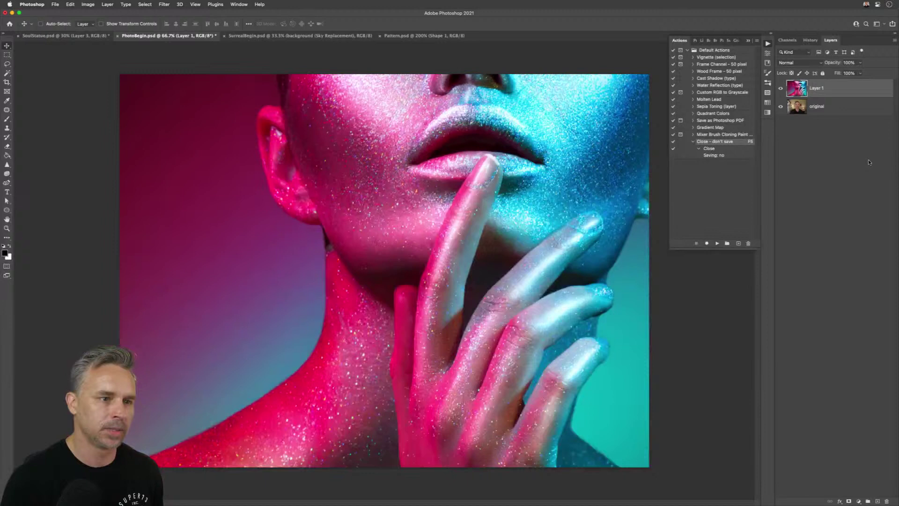
pyautogui.click(790, 382)
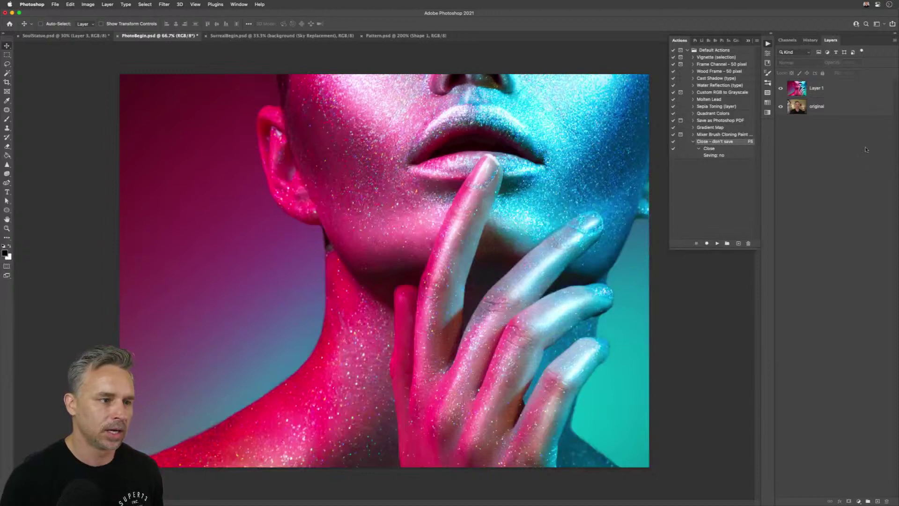
pyautogui.click(748, 41)
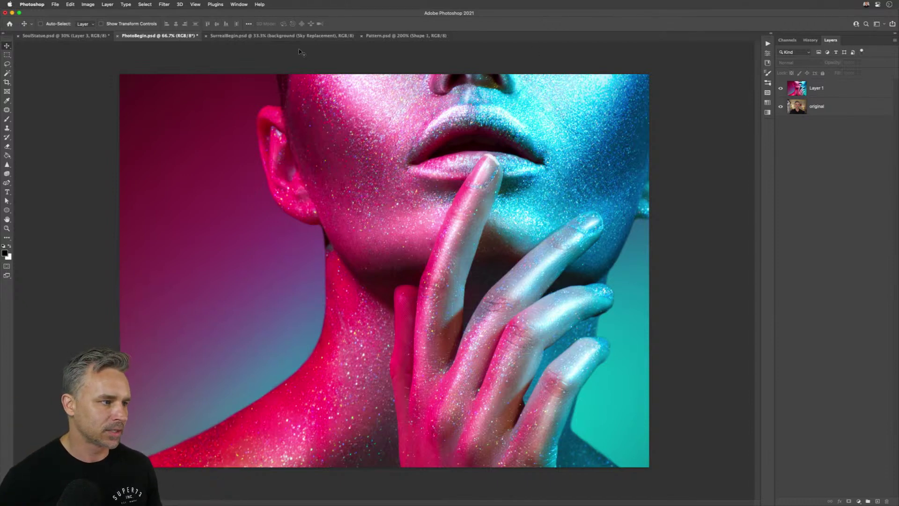
# - Cycle through the open document tabs and bring SoulStatue to the front
pyautogui.hotkey('ctrl', 'Tab')
pyautogui.hotkey('ctrl', 'Tab')
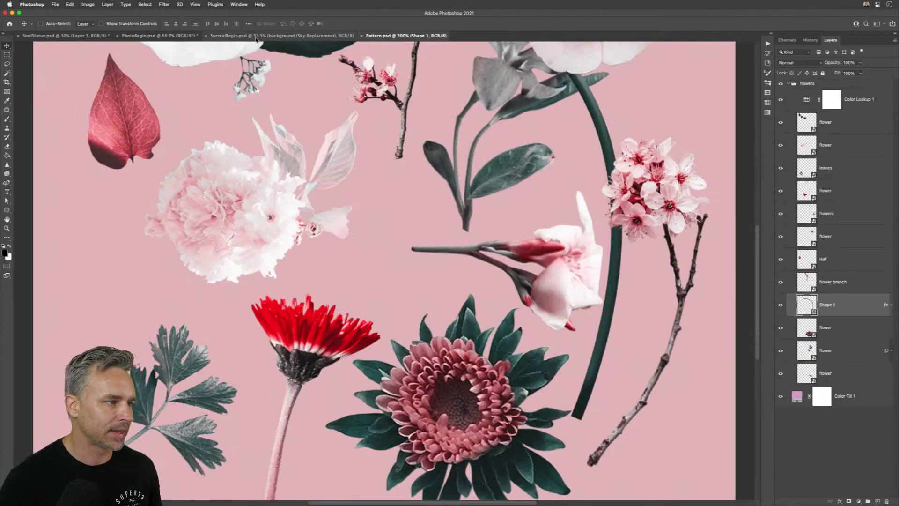
pyautogui.click(257, 38)
pyautogui.click(159, 37)
pyautogui.click(60, 38)
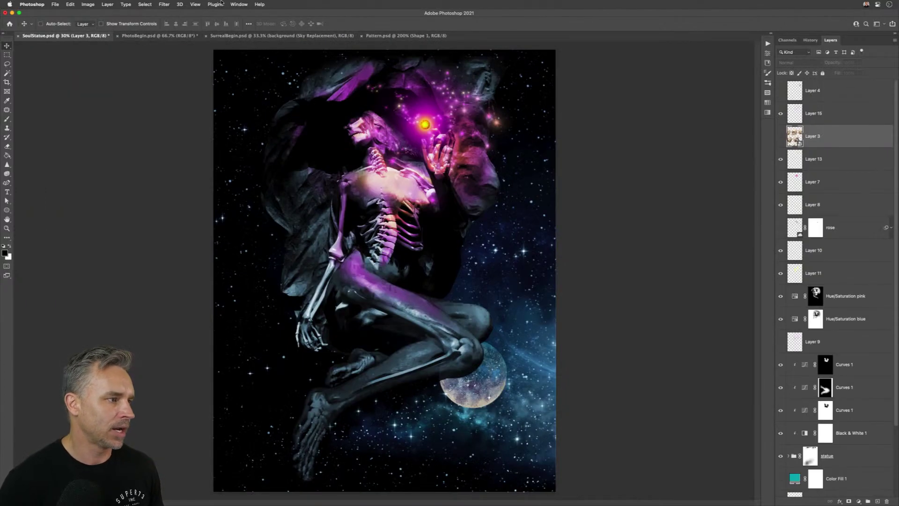
# - Consolidate All to Tabs via Window > Arrange, then toggle Tile and Consolidate with shortcuts
pyautogui.click(69, 4)
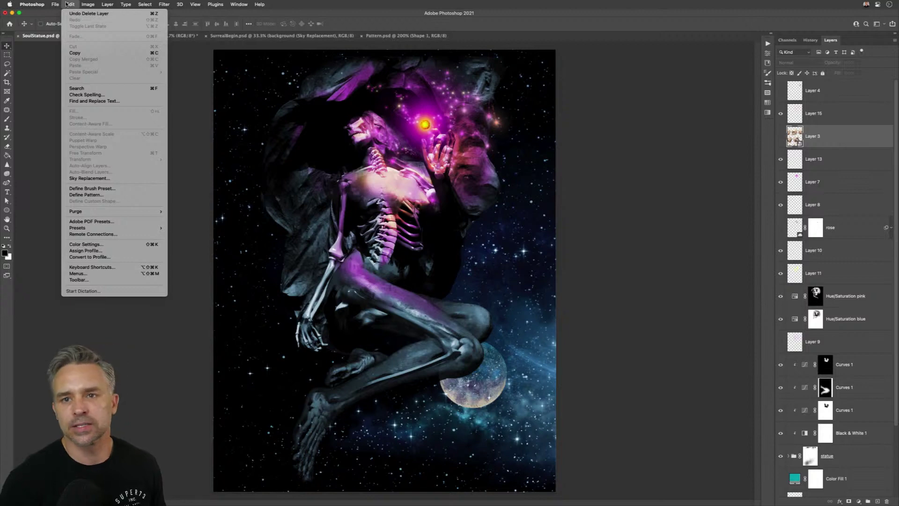
pyautogui.moveTo(244, 3)
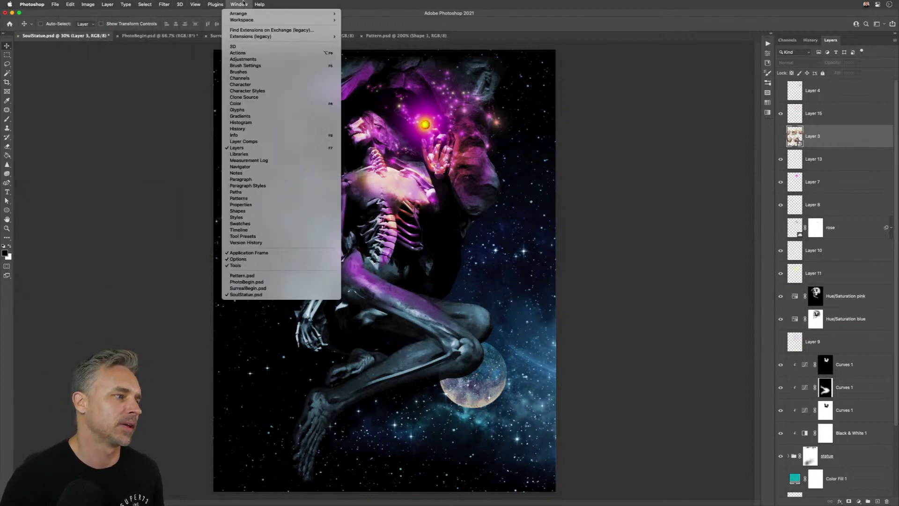
pyautogui.click(239, 4)
pyautogui.click(238, 3)
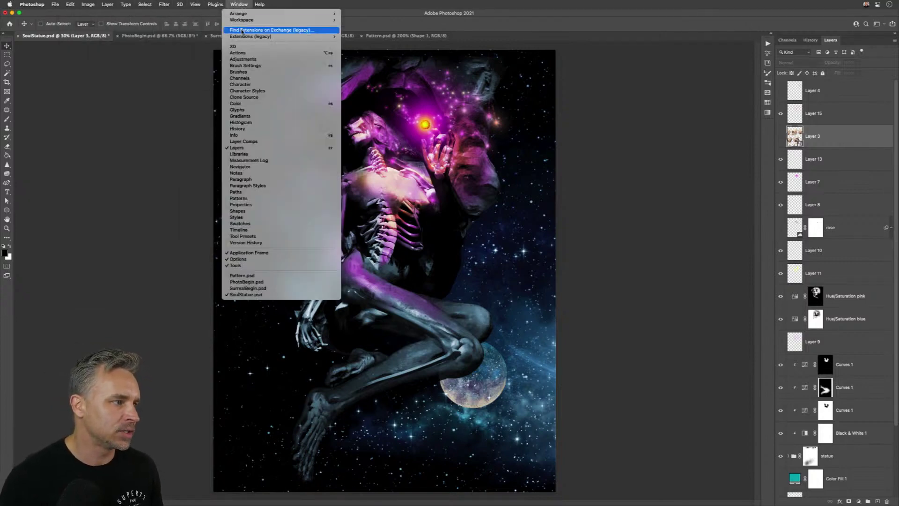
pyautogui.moveTo(306, 15)
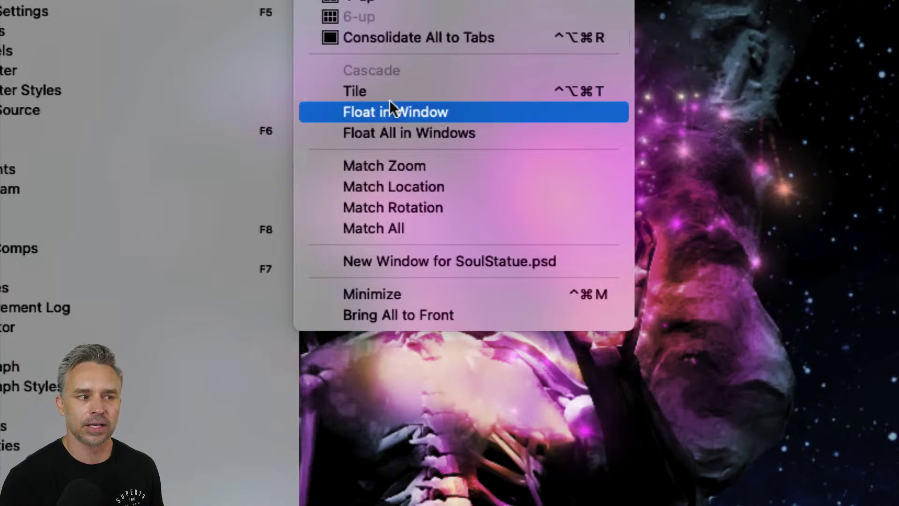
pyautogui.click(403, 43)
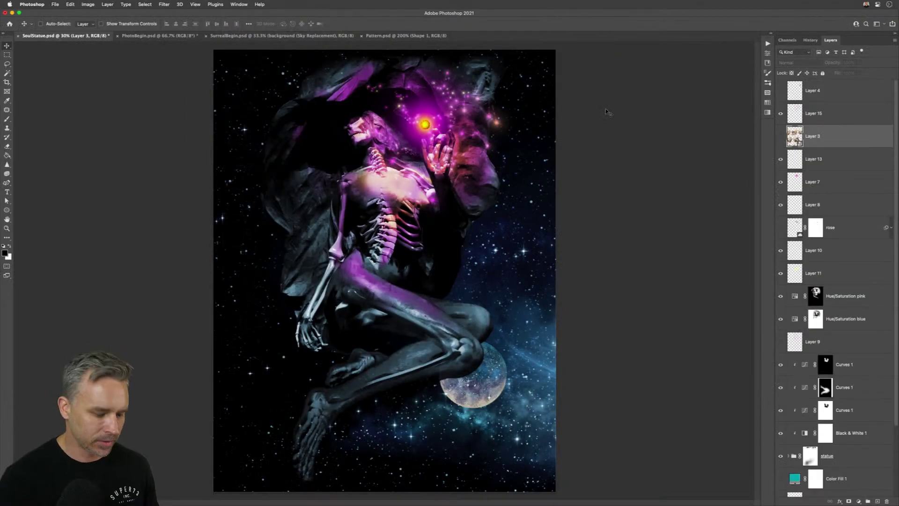
pyautogui.press('super')
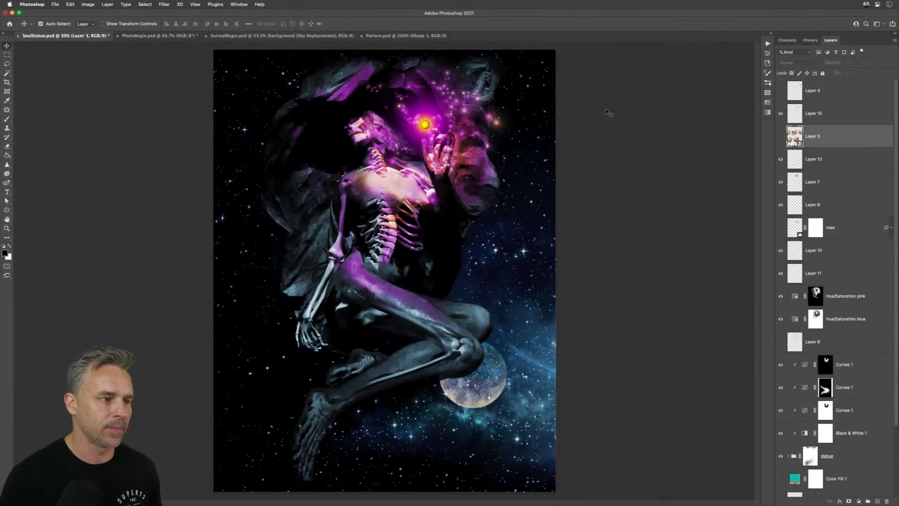
pyautogui.press('super+shift+t')
pyautogui.press('super+shift+c')
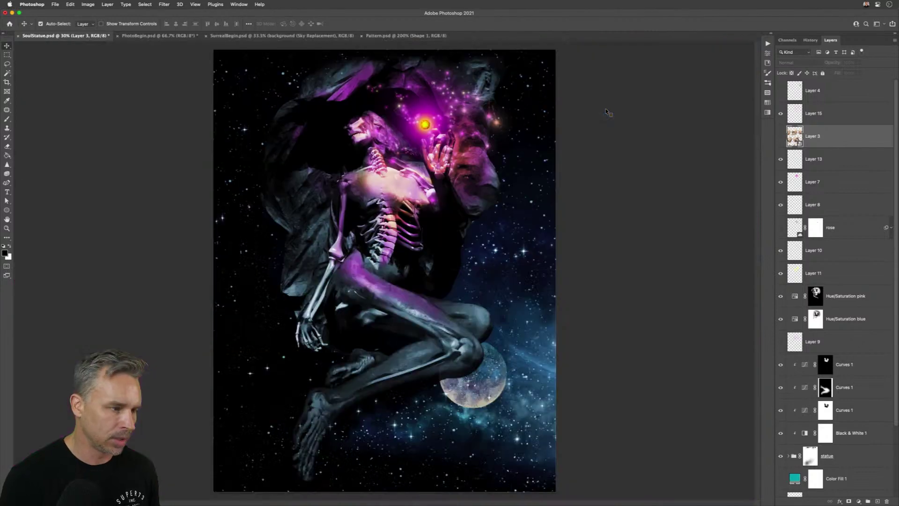
# - Tile the documents, make Pattern active, and consolidate them back into tabs
pyautogui.press('super+shift+t')
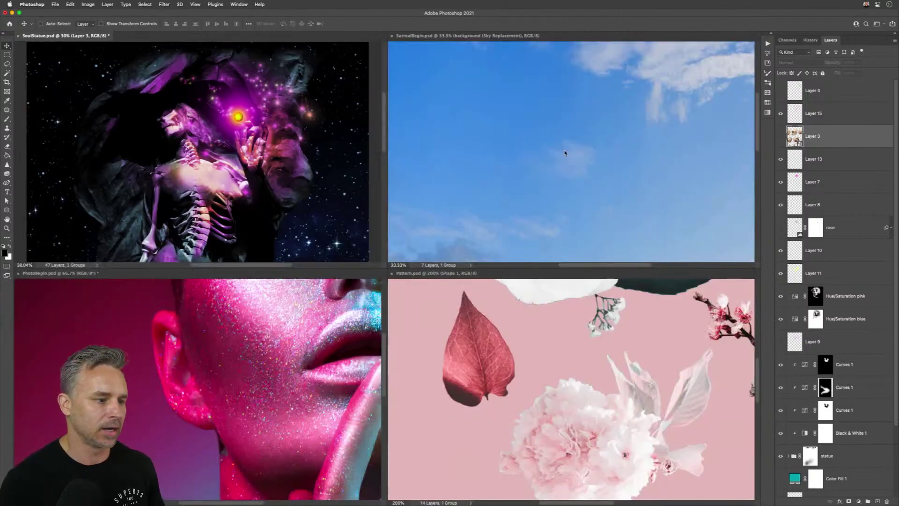
pyautogui.click(511, 377)
pyautogui.press('super+shift+c')
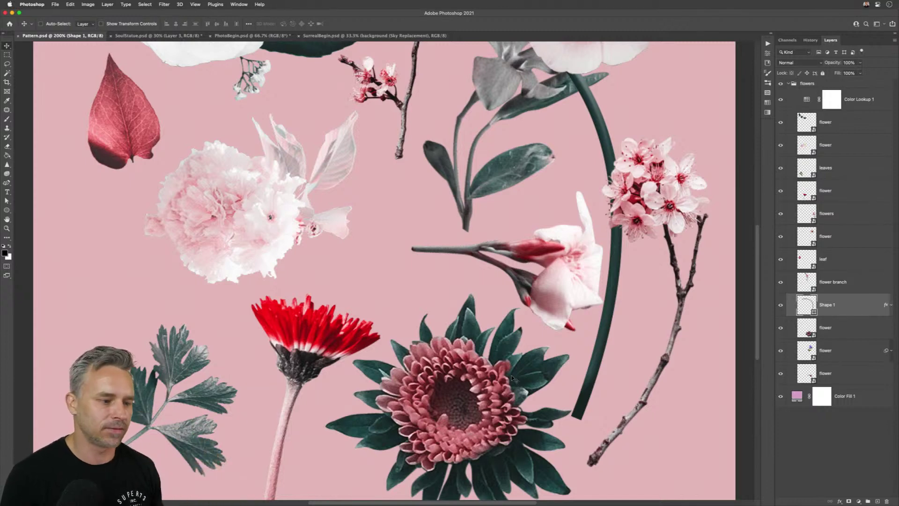
# - Tile all four documents and pan PhotoBegin, then all four views together
pyautogui.press('super+4')
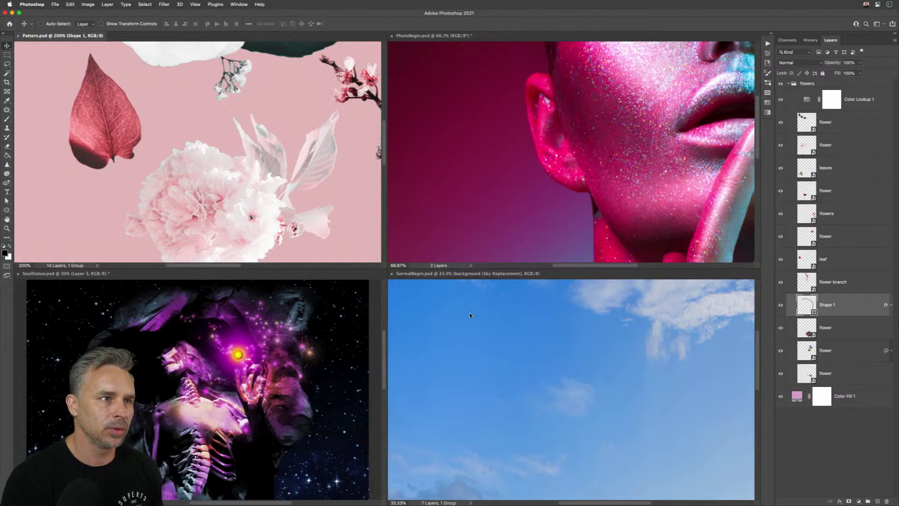
pyautogui.click(423, 163)
pyautogui.moveTo(658, 89); pyautogui.dragTo(594, 60)
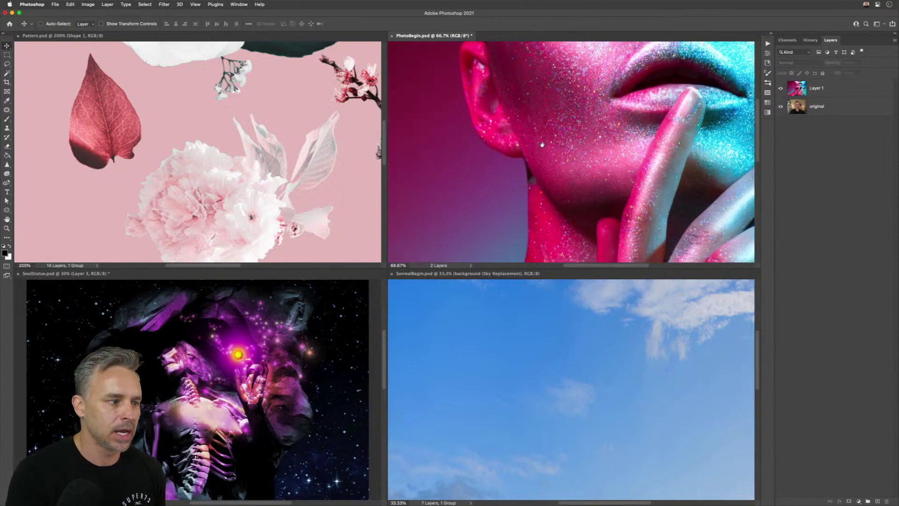
pyautogui.moveTo(542, 145); pyautogui.dragTo(469, 118)
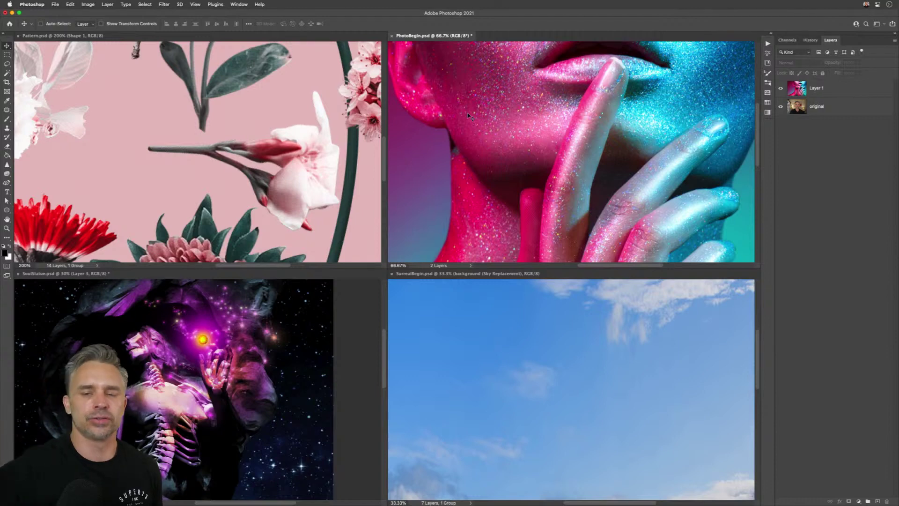
# - Make SoulStatue active in tabs, swap between Hand and Move tools, and zoom in
pyautogui.click(202, 338)
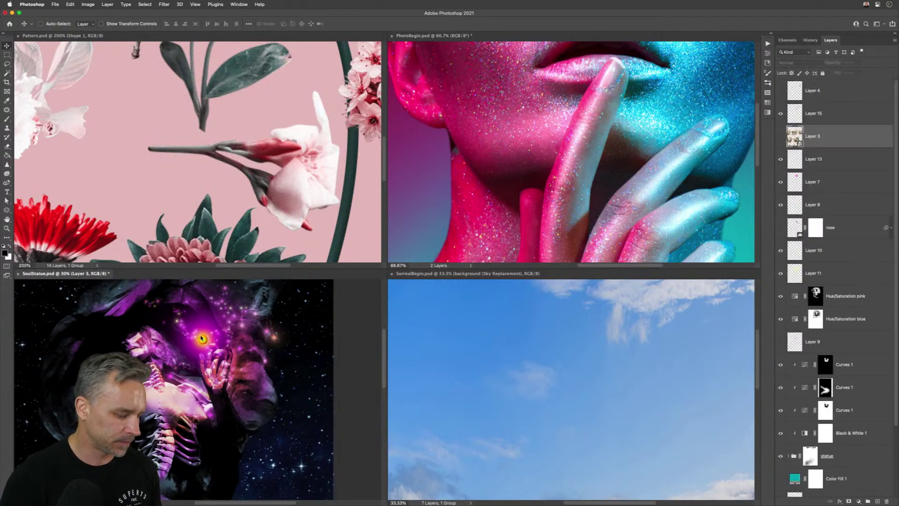
pyautogui.press('super+shift+t')
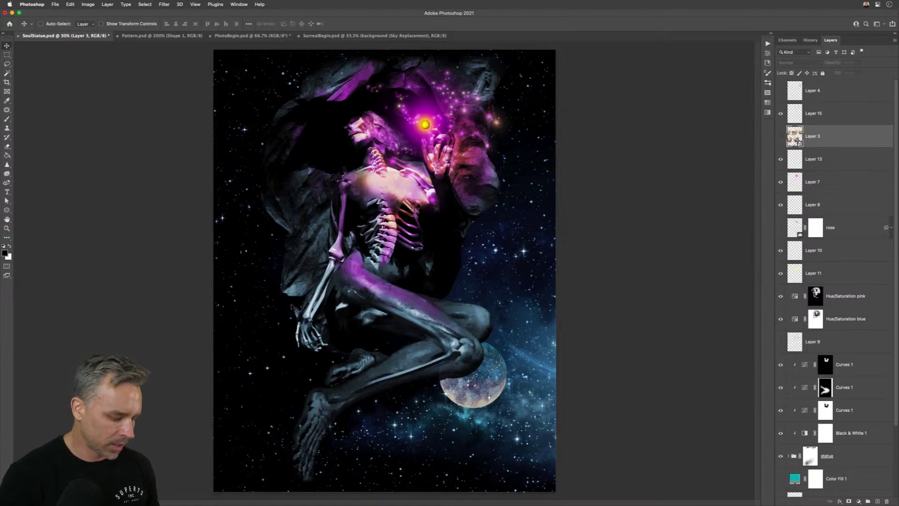
pyautogui.press('h')
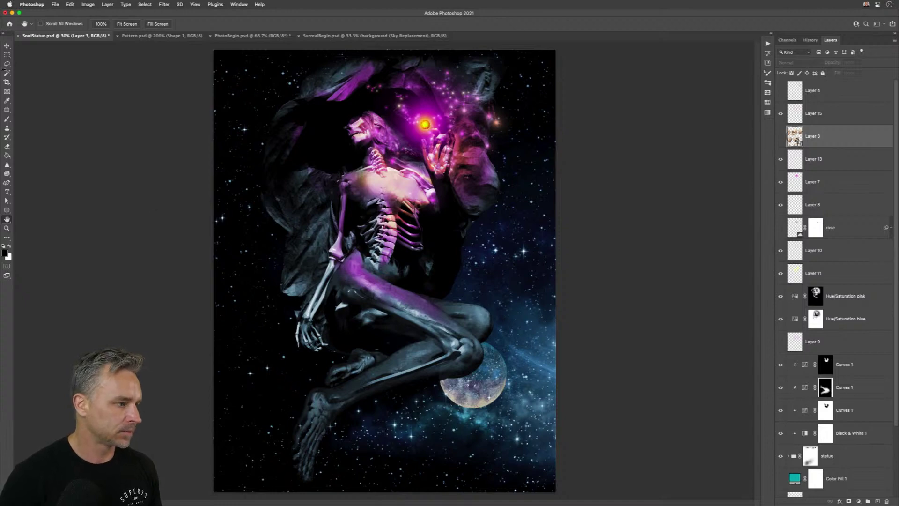
pyautogui.click(7, 45)
pyautogui.press('super+plus')
pyautogui.press('super+plus')
pyautogui.press('super+plus')
pyautogui.press('super+plus')
pyautogui.press('super+plus')
pyautogui.press('super+plus')
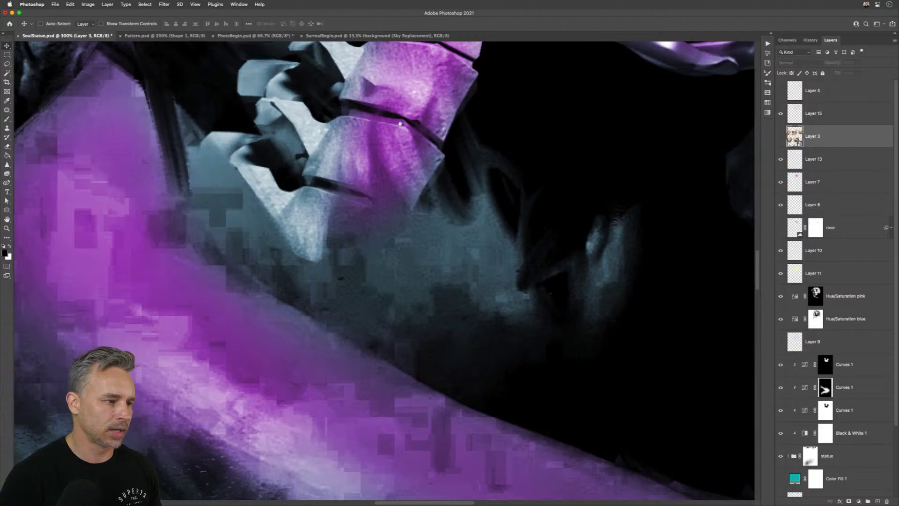
# - Jump bird's-eye close-ups across the spine, glowing hand, face, and the planet by the knee
pyautogui.moveTo(400, 124); pyautogui.dragTo(394, 436)
pyautogui.press('h')
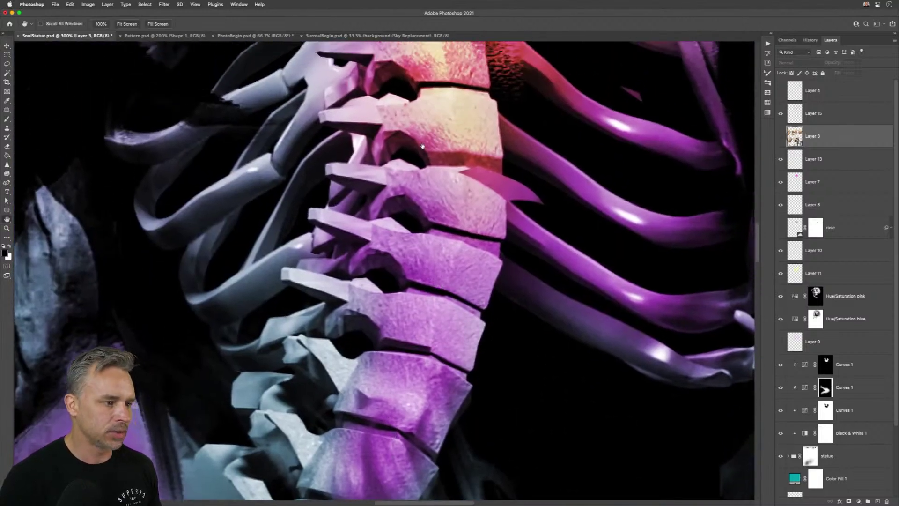
pyautogui.moveTo(423, 147); pyautogui.dragTo(387, 258)
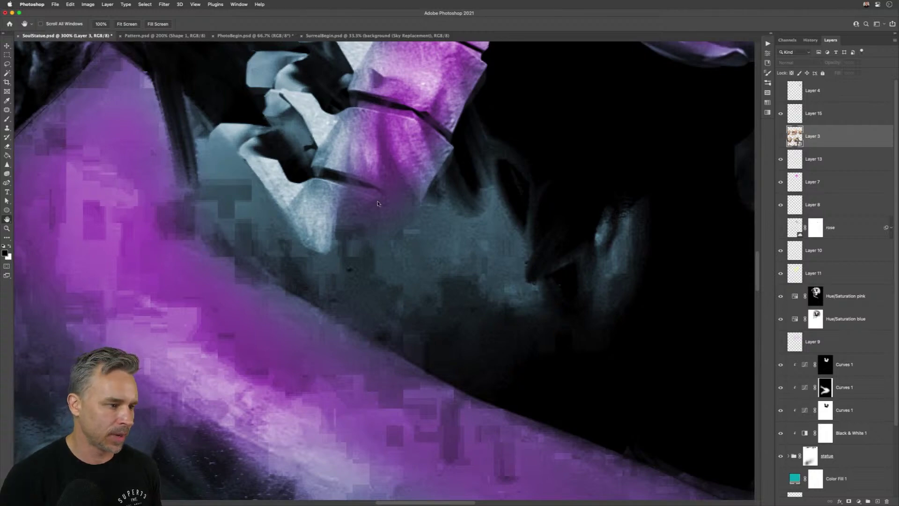
pyautogui.moveTo(380, 205); pyautogui.dragTo(369, 119)
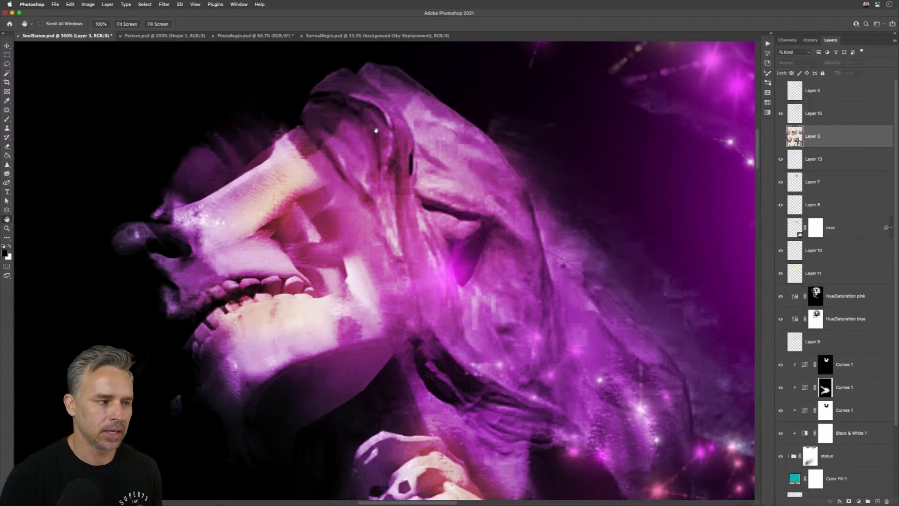
pyautogui.moveTo(286, 146); pyautogui.dragTo(301, 340)
pyautogui.moveTo(360, 186); pyautogui.dragTo(457, 345)
pyautogui.moveTo(301, 158); pyautogui.dragTo(307, 106)
pyautogui.moveTo(297, 219); pyautogui.dragTo(465, 383)
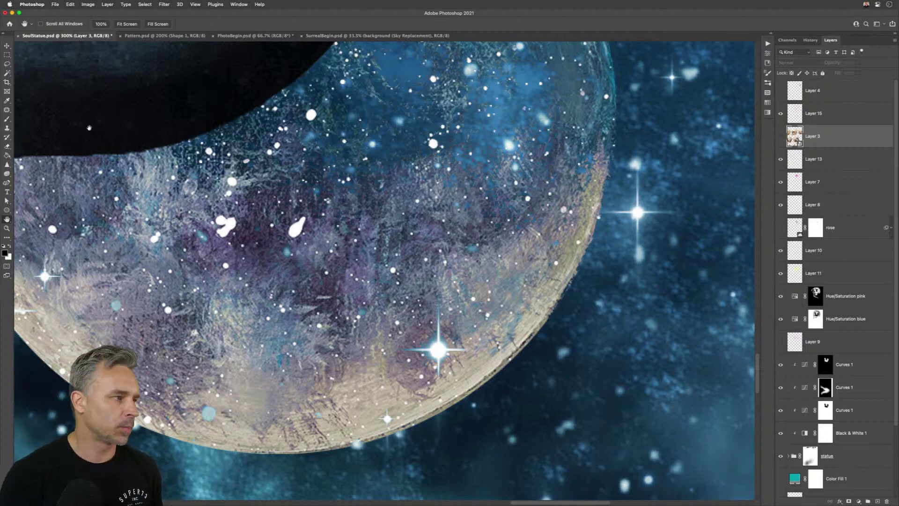
# - Open Edit > Keyboard Shortcuts and keep the modified default shortcut set selected
pyautogui.click(70, 4)
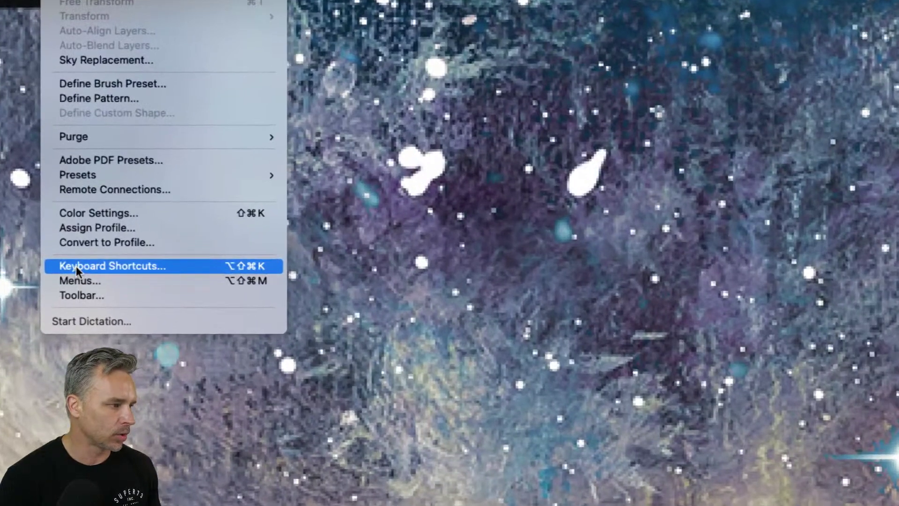
pyautogui.click(78, 270)
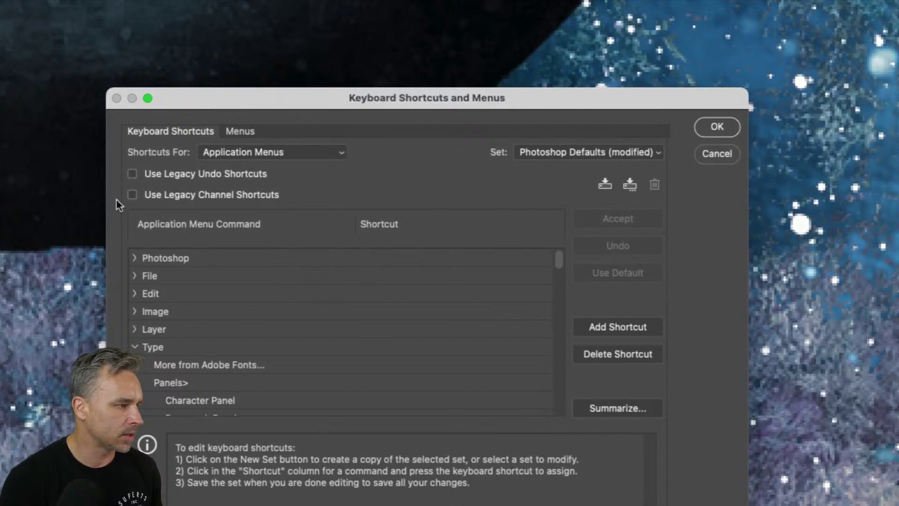
pyautogui.moveTo(405, 96); pyautogui.dragTo(445, 40)
pyautogui.click(664, 102)
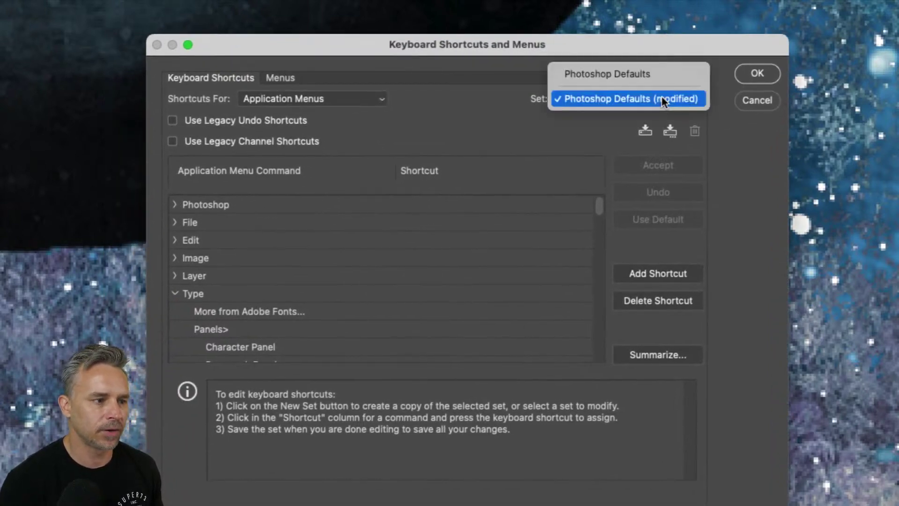
pyautogui.click(695, 104)
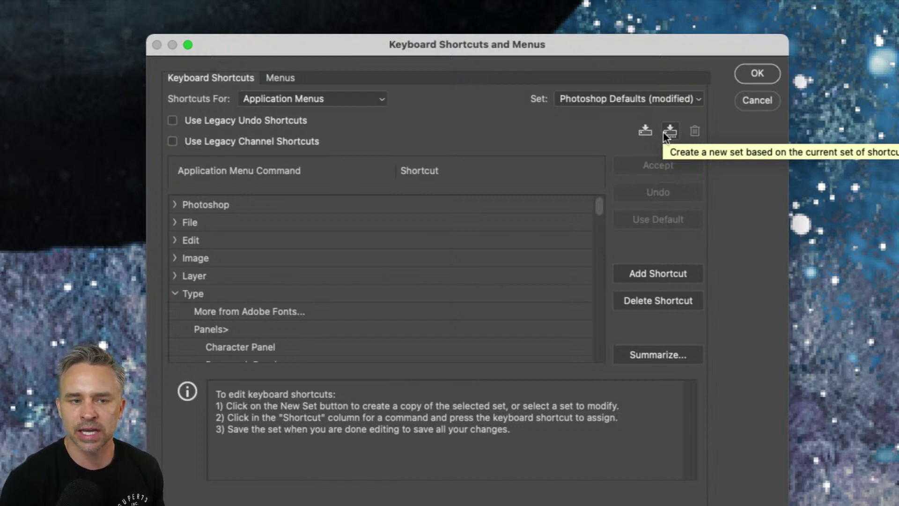
# - Save the current shortcuts as a new set named 'Compositing'
pyautogui.click(664, 134)
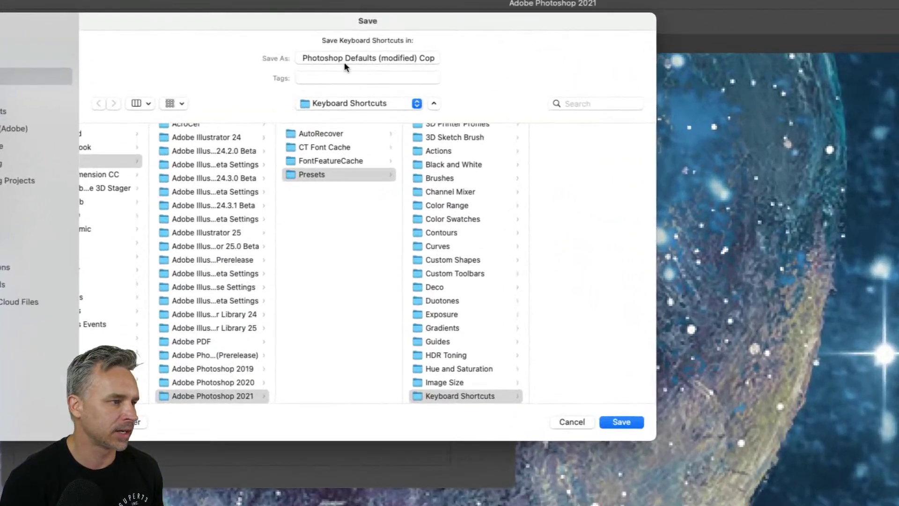
pyautogui.click(332, 45)
pyautogui.moveTo(377, 45); pyautogui.dragTo(121, 34)
pyautogui.press('BackSpace')
pyautogui.write('Compositing.kys')
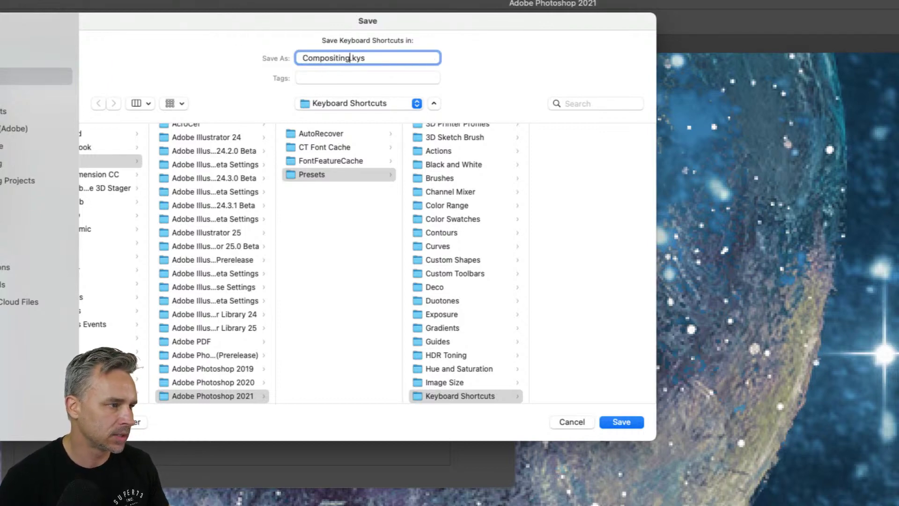
pyautogui.press('Return')
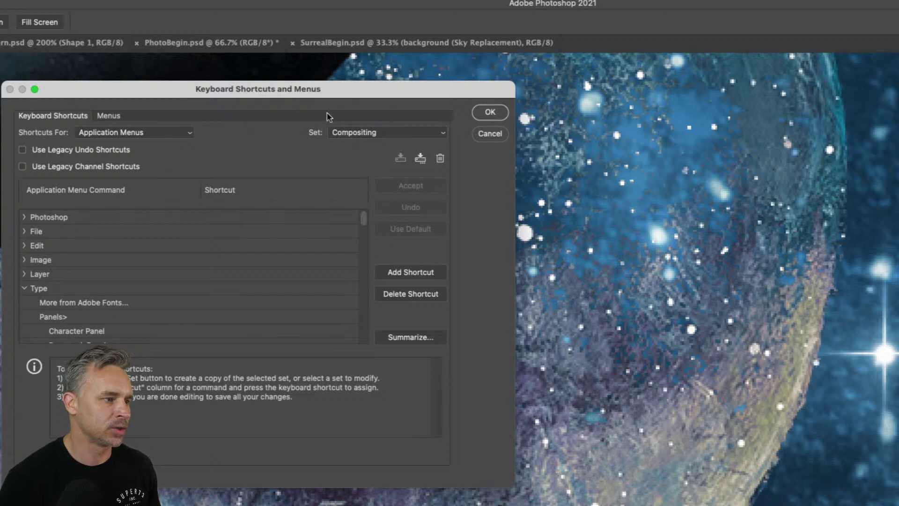
# - Keep the Compositing set selected and dismiss the shortcuts dialog with Cancel
pyautogui.click(350, 134)
pyautogui.click(351, 134)
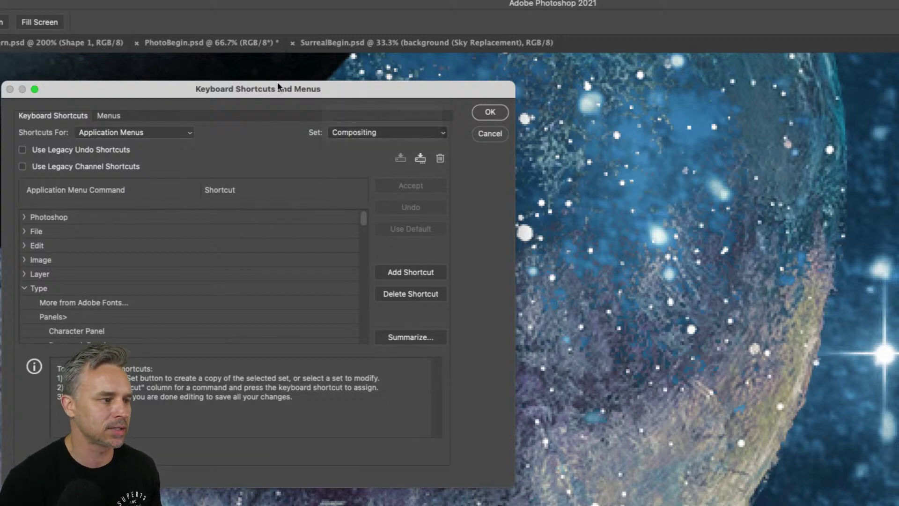
pyautogui.moveTo(277, 88); pyautogui.dragTo(478, 84)
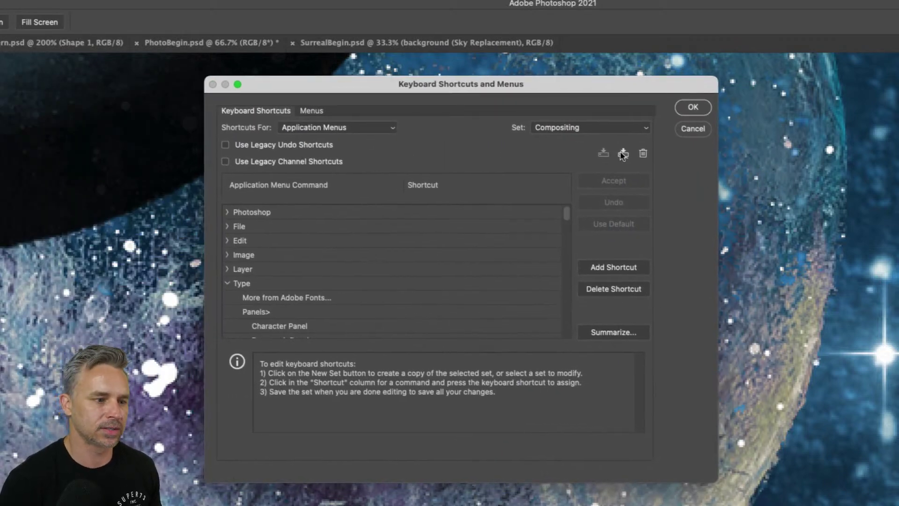
pyautogui.click(692, 129)
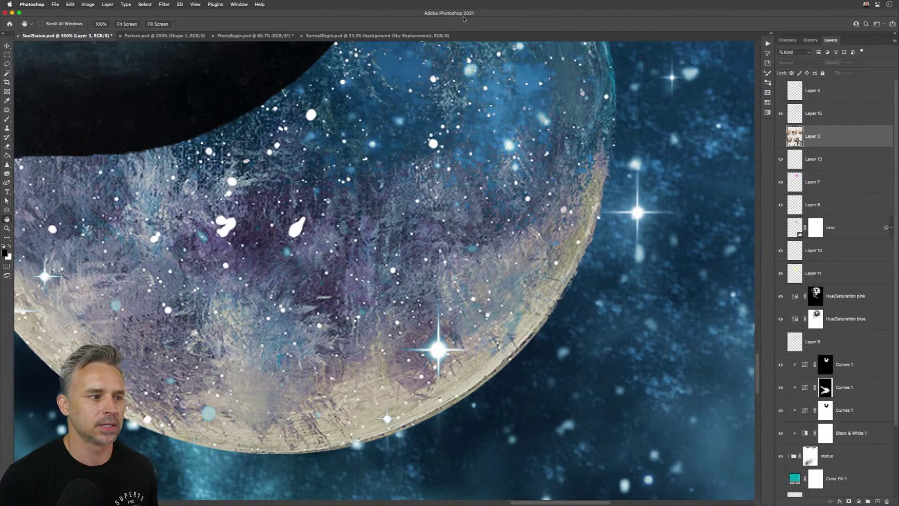
# - Tile all open Photoshop documents and open the Desktop's Landscapes folder in Finder
pyautogui.click(7, 46)
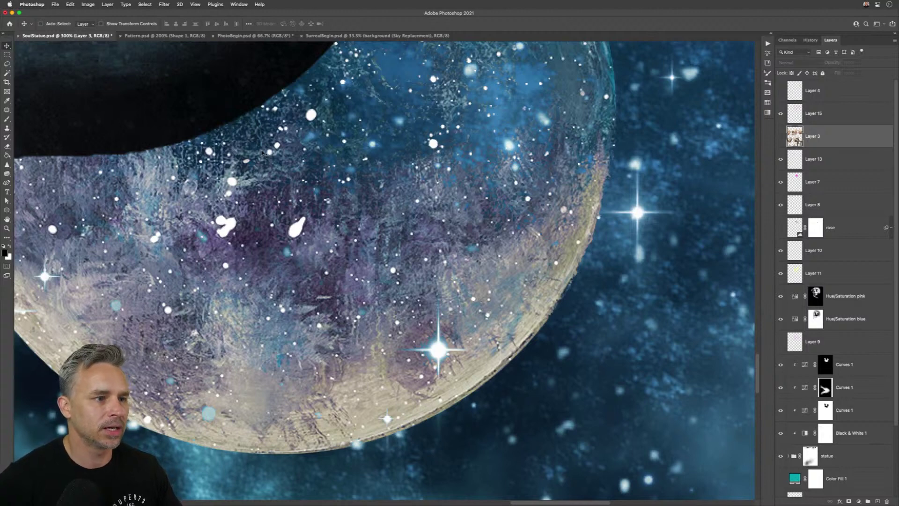
pyautogui.press('ctrl+super+t')
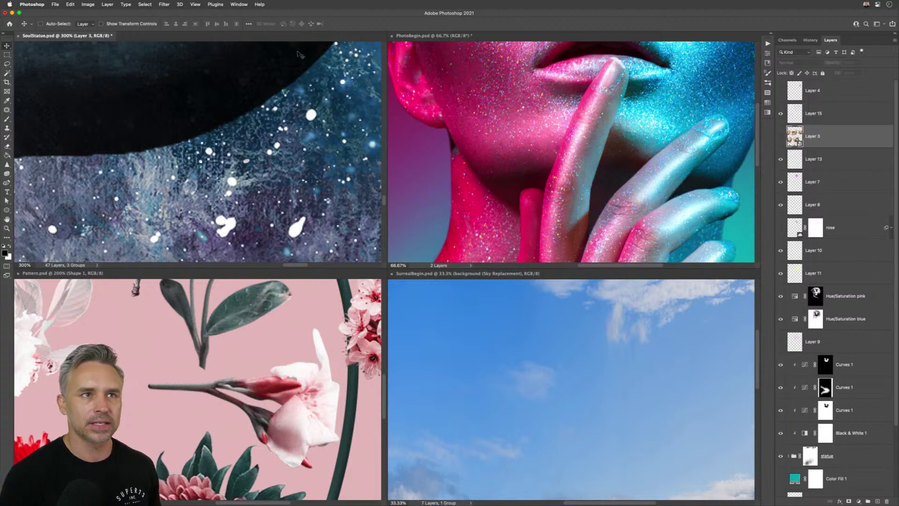
pyautogui.click(205, 497)
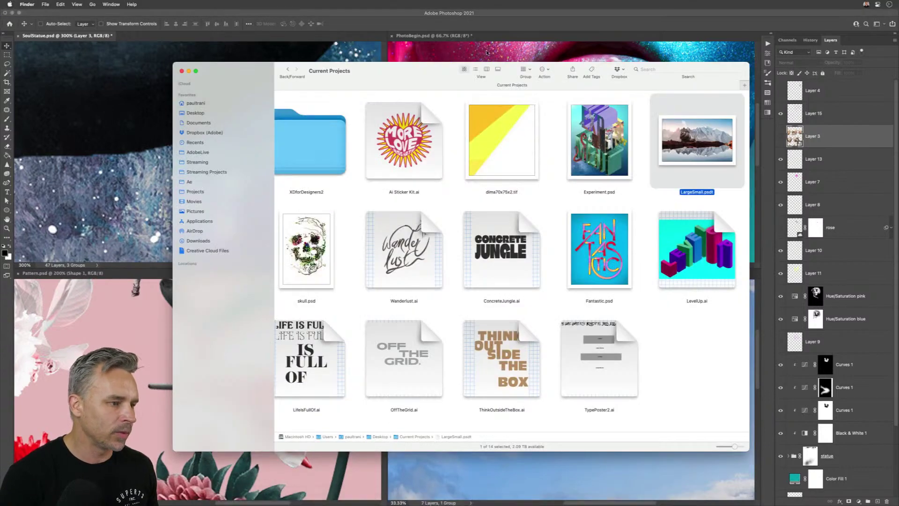
pyautogui.click(194, 114)
pyautogui.moveTo(398, 71); pyautogui.dragTo(444, 73)
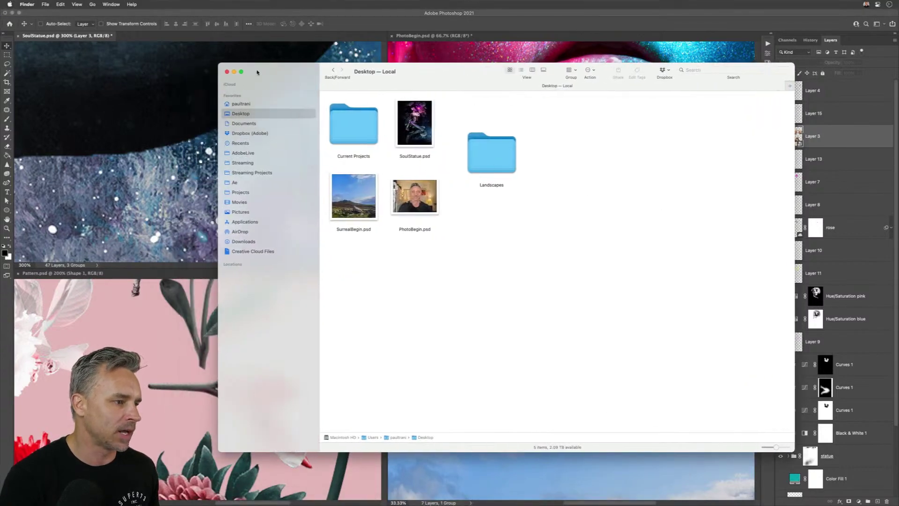
pyautogui.click(487, 151)
pyautogui.doubleClick(487, 151)
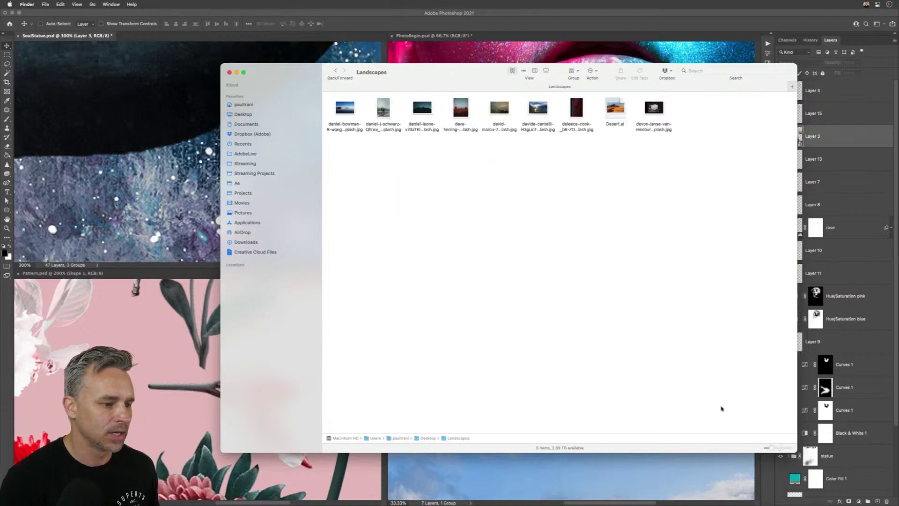
# - Enlarge the thumbnails, delete Desert.ai, and Quick Look the cave photo
pyautogui.click(778, 449)
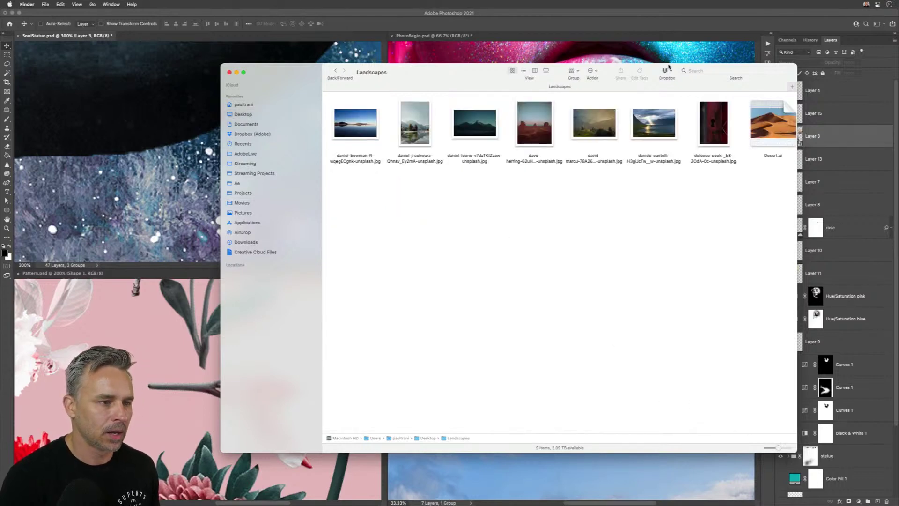
pyautogui.click(773, 123)
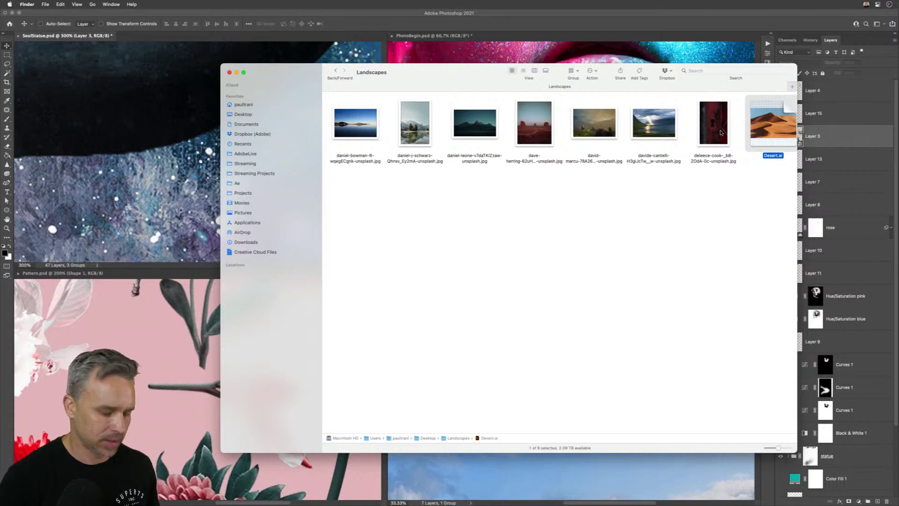
pyautogui.press('super+BackSpace')
pyautogui.hscroll(3, 552, 219)
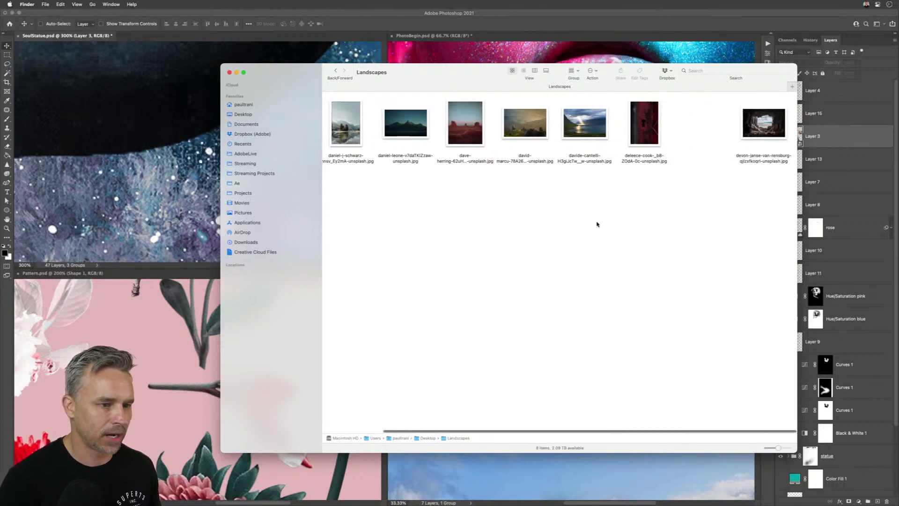
pyautogui.moveTo(755, 124); pyautogui.dragTo(367, 197)
pyautogui.press('space')
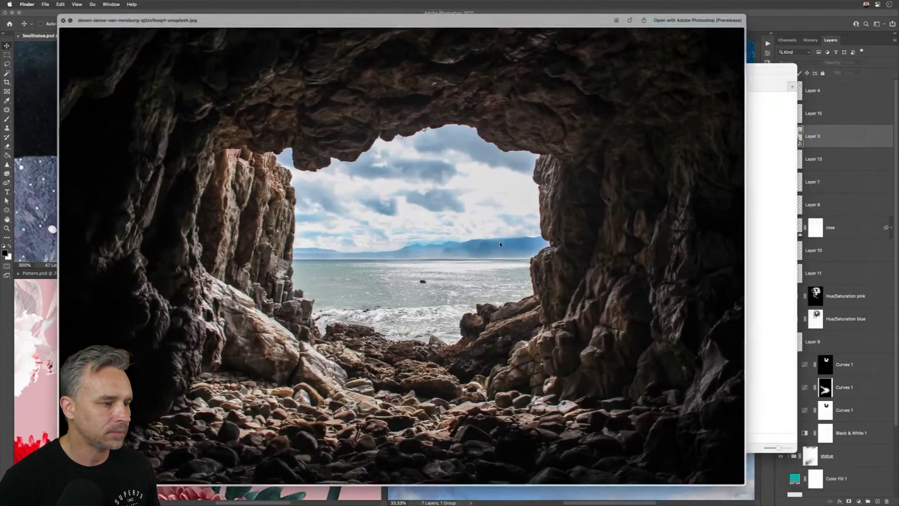
pyautogui.press('space')
pyautogui.press('space')
pyautogui.press('space')
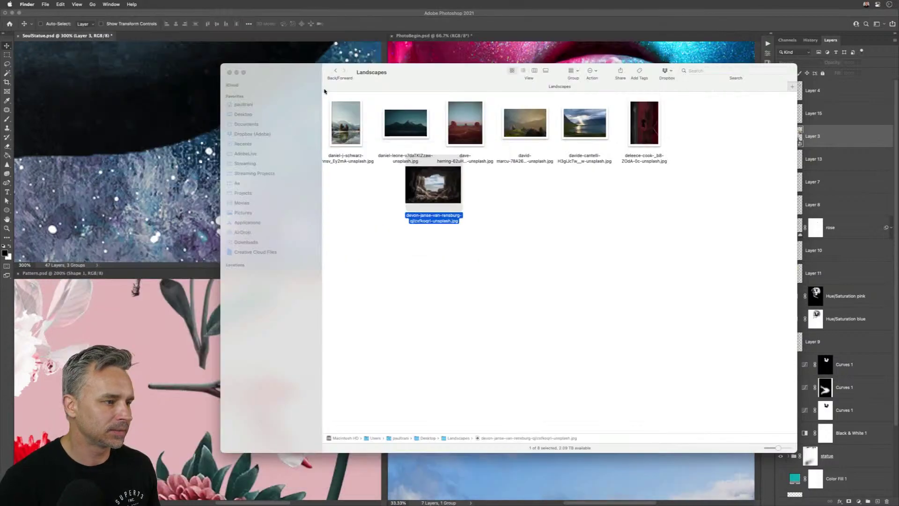
# - Select the cave photo and the red keyhole photo and open both in Photoshop
pyautogui.moveTo(293, 76)
pyautogui.mouseDown()
pyautogui.moveTo(354, 85)
pyautogui.moveTo(295, 87)
pyautogui.mouseUp()
pyautogui.click(589, 227)
pyautogui.hscroll(-3, 588, 227)
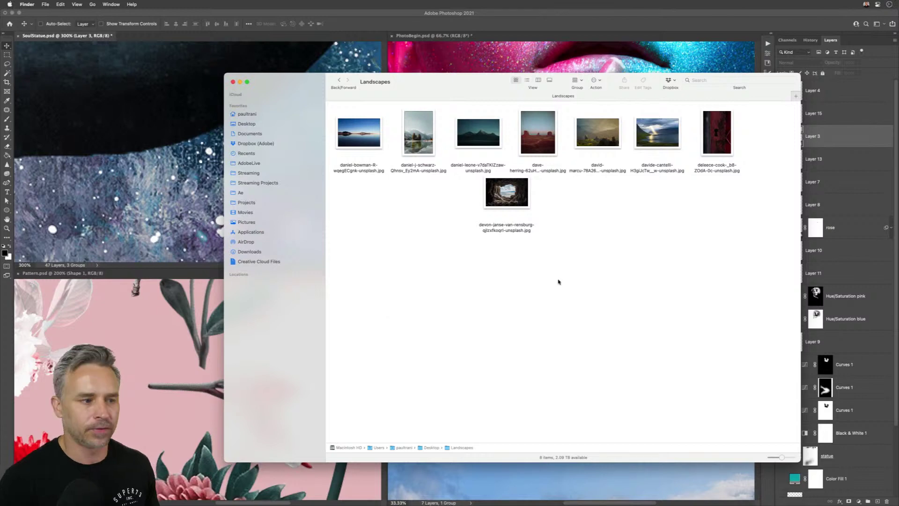
pyautogui.click(511, 197)
pyautogui.keyDown('super'); pyautogui.click(718, 136); pyautogui.keyUp('super')
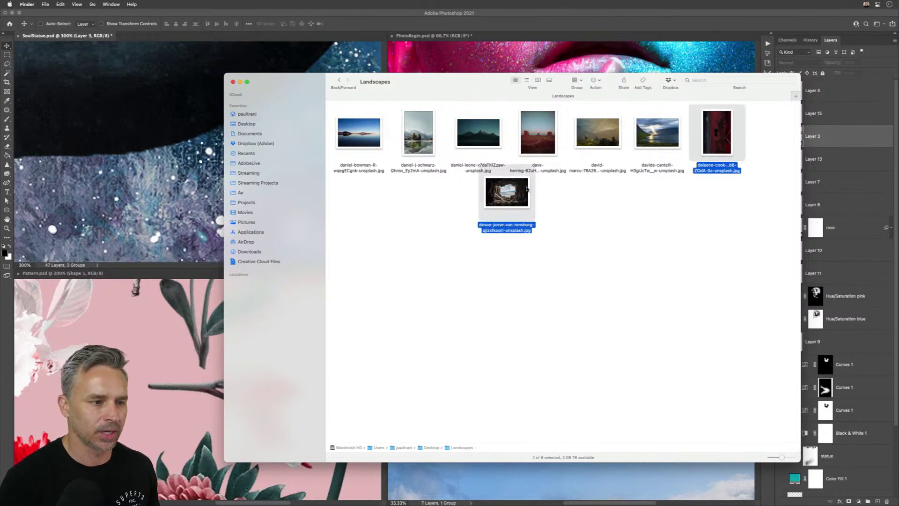
pyautogui.doubleClick(491, 205)
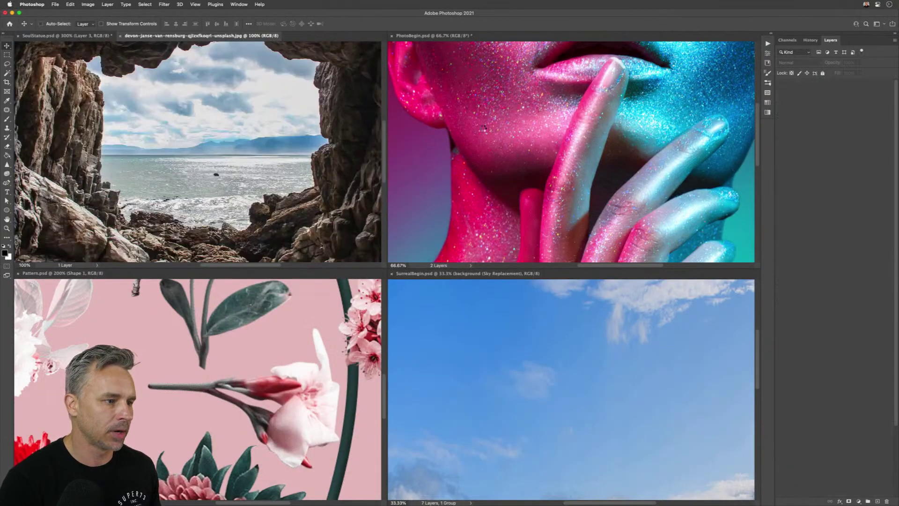
# - Drag the keyhole image into the cave photo as a layer, then close both without saving
pyautogui.moveTo(262, 35); pyautogui.dragTo(491, 59)
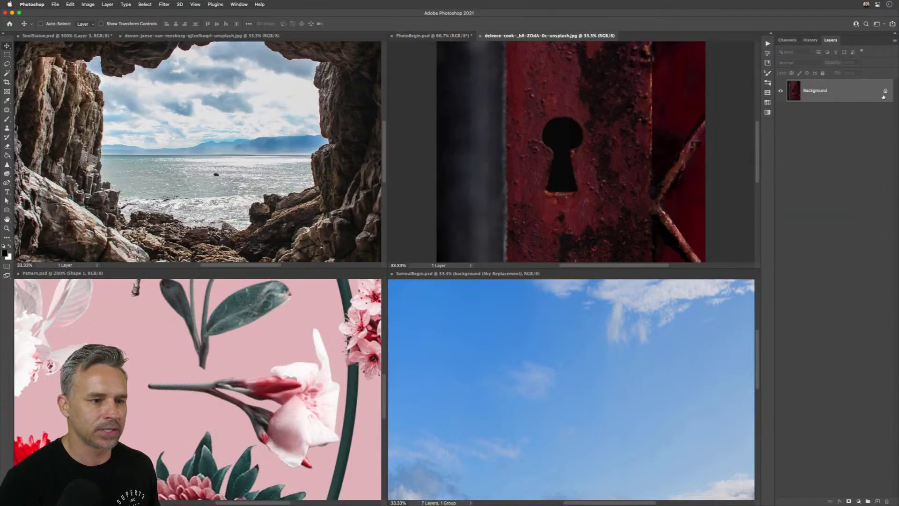
pyautogui.moveTo(530, 105); pyautogui.dragTo(223, 123)
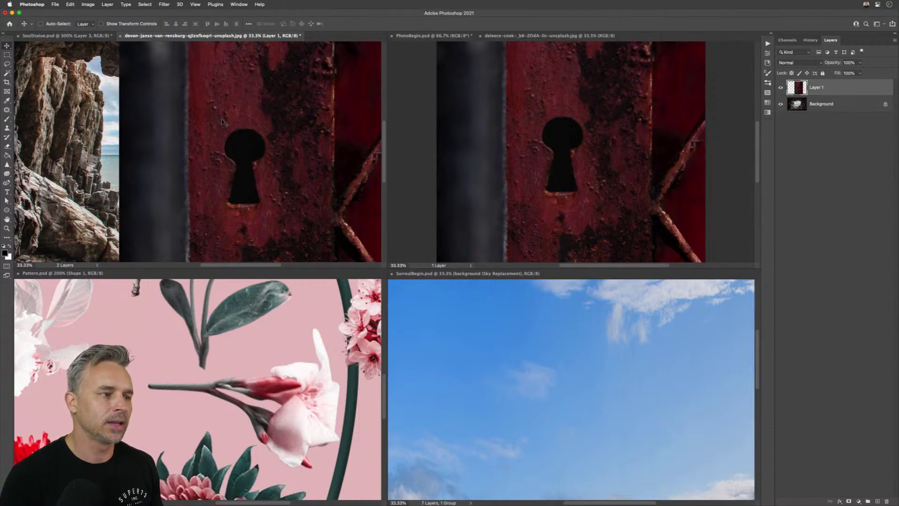
pyautogui.press('super+w')
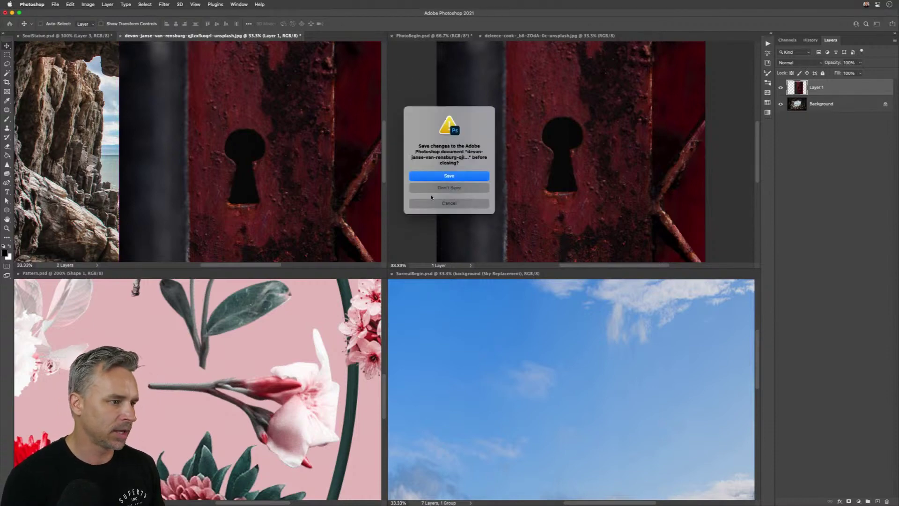
pyautogui.click(431, 189)
pyautogui.click(468, 146)
pyautogui.press('super+w')
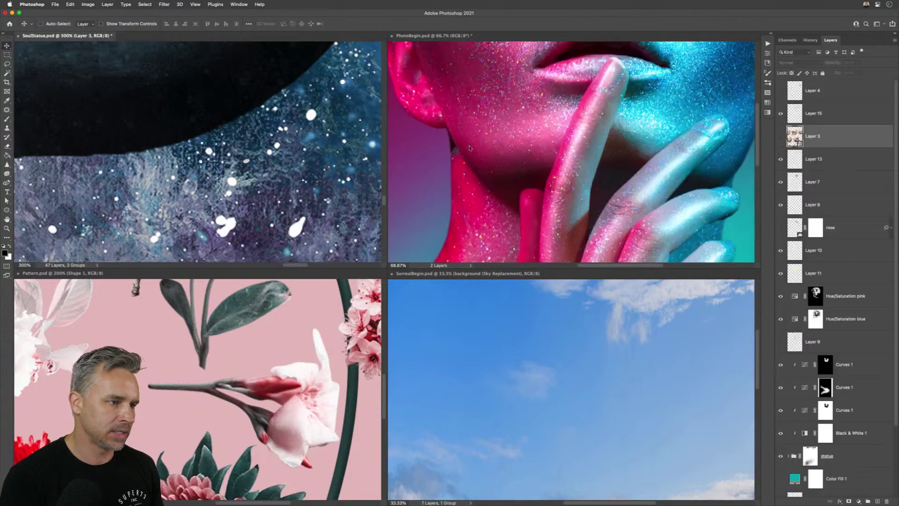
# - Deselect the files in Finder and bring SurrealBegin.psd to the front in Photoshop
pyautogui.click(210, 496)
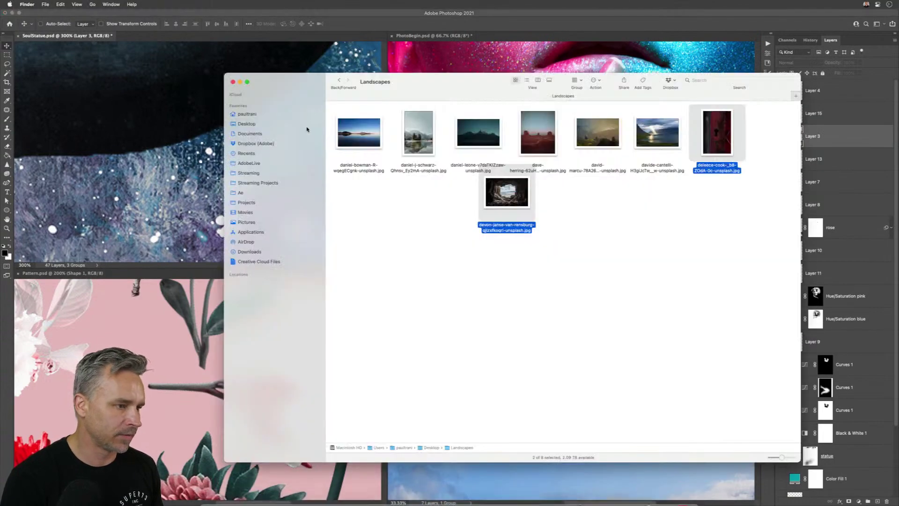
pyautogui.click(433, 251)
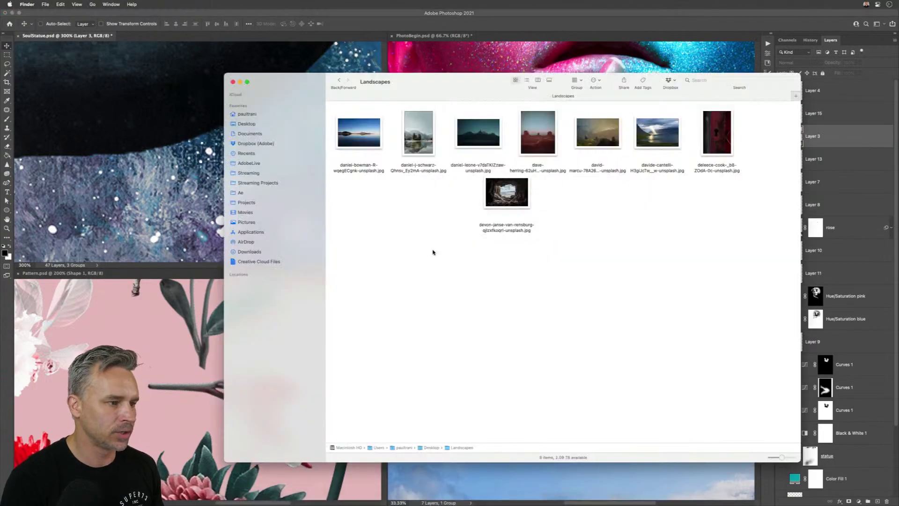
pyautogui.click(273, 17)
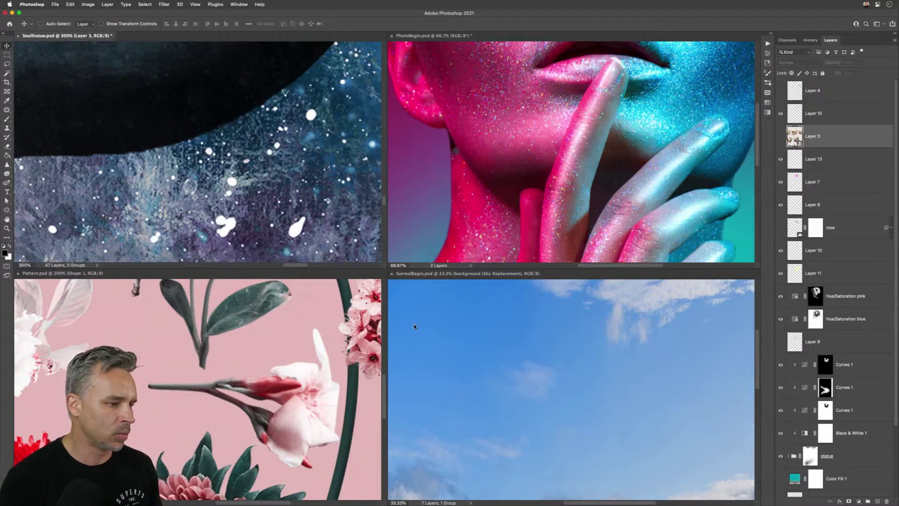
pyautogui.click(418, 380)
# - Consolidate the tiled documents into tabs and start File > Scripts > Load Files into Stack
pyautogui.press('ctrl+super+c')
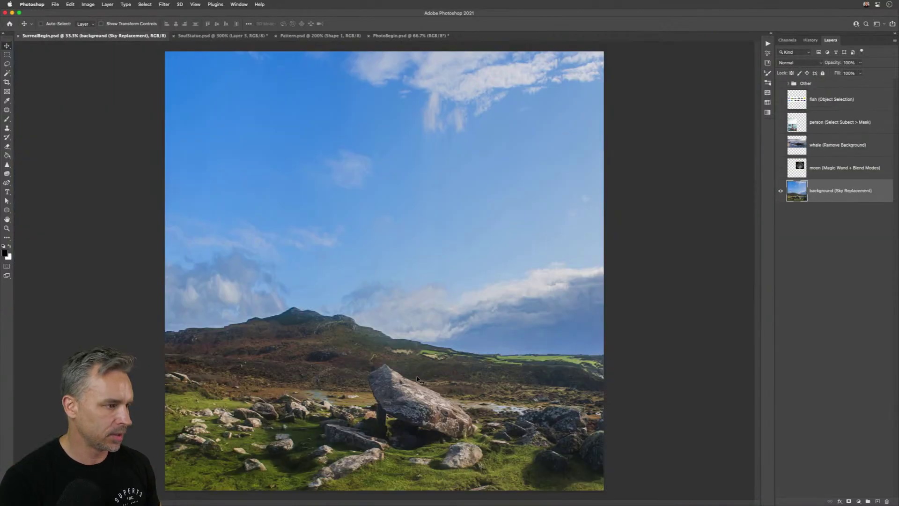
pyautogui.click(55, 4)
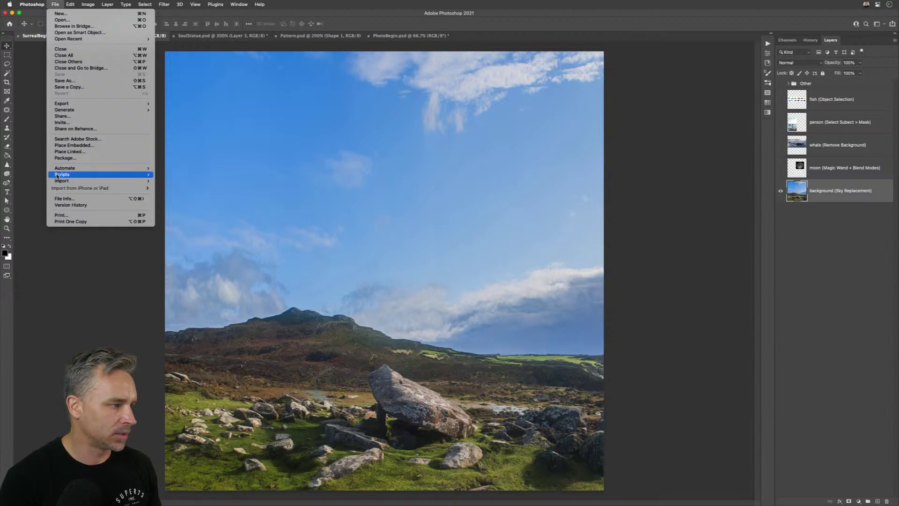
pyautogui.moveTo(136, 188)
pyautogui.moveTo(114, 175)
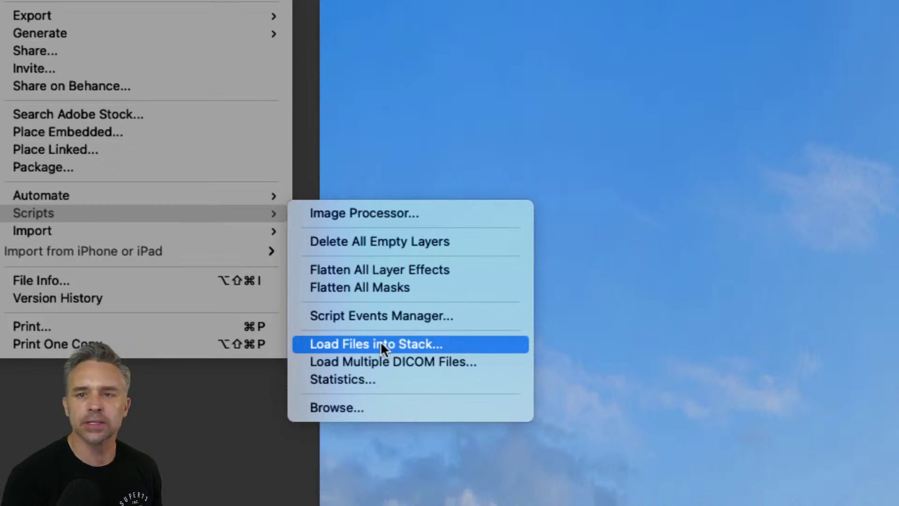
pyautogui.click(381, 342)
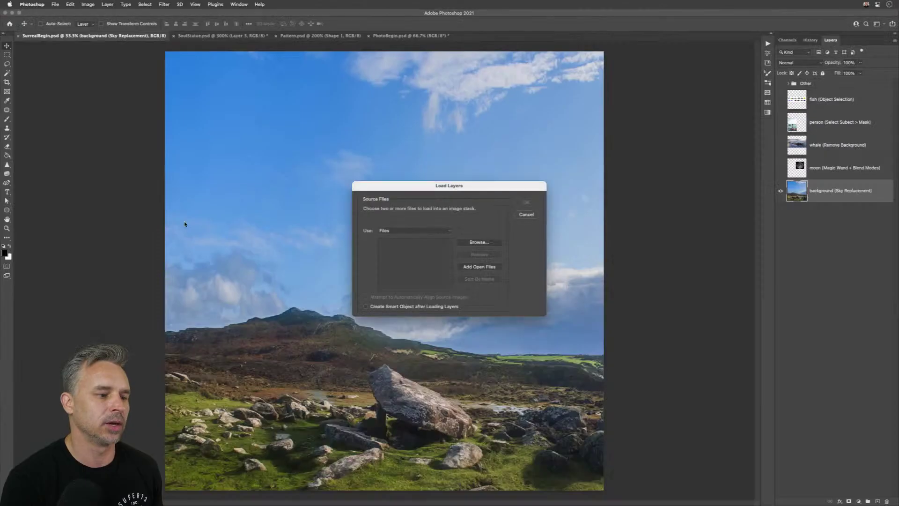
# - Set Use to Folder and choose the Desktop's Landscapes folder as the source
pyautogui.click(427, 231)
pyautogui.click(422, 243)
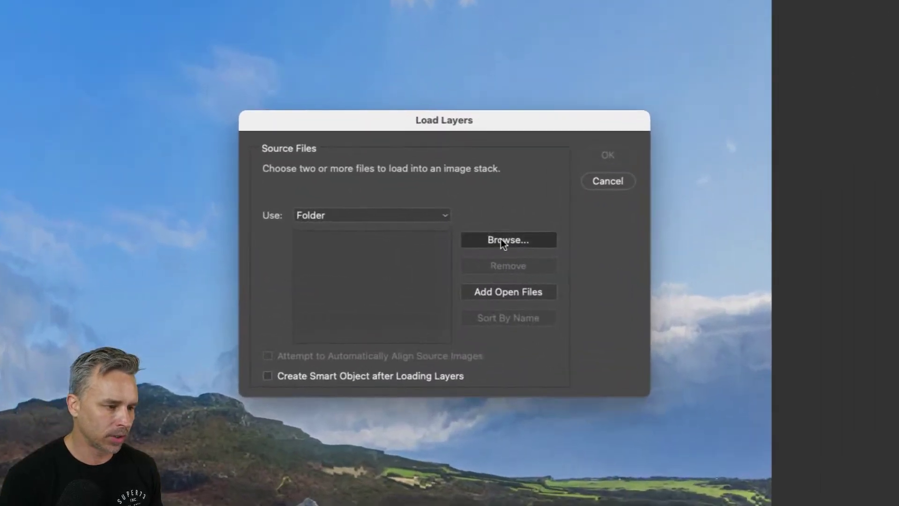
pyautogui.click(478, 242)
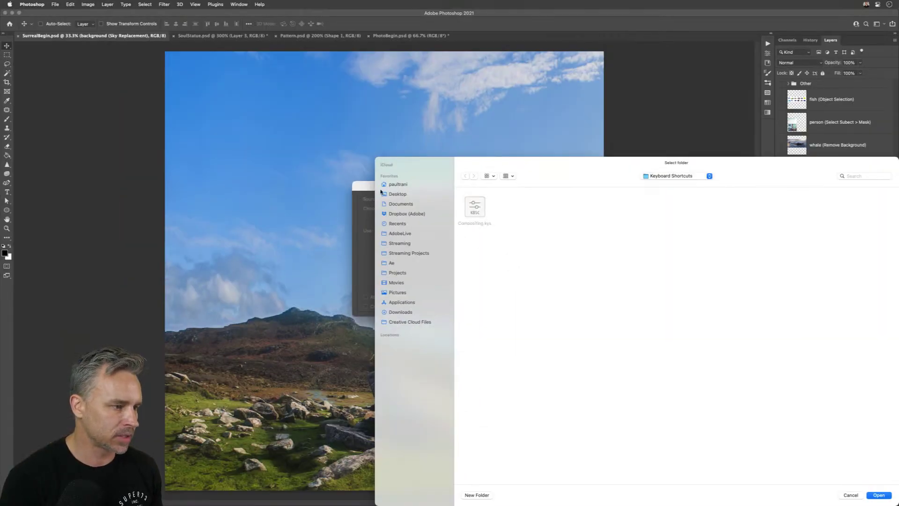
pyautogui.click(397, 193)
pyautogui.click(505, 209)
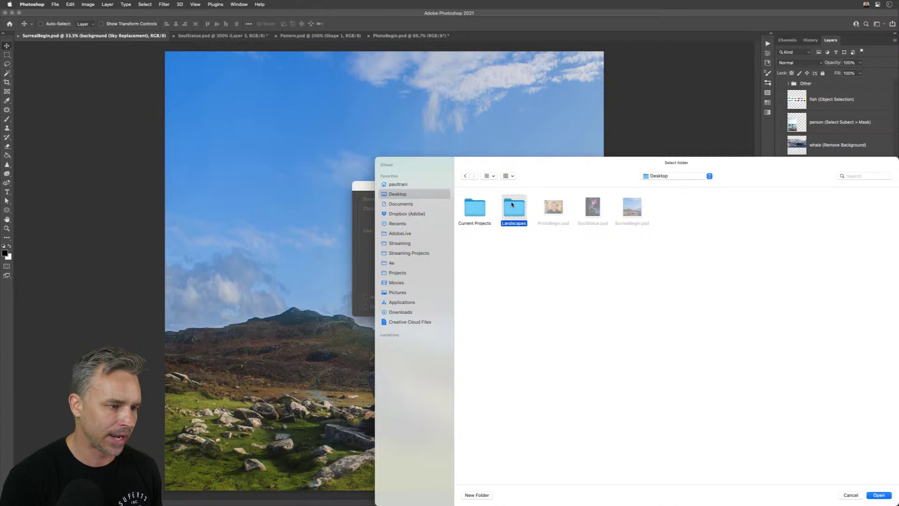
pyautogui.click(679, 432)
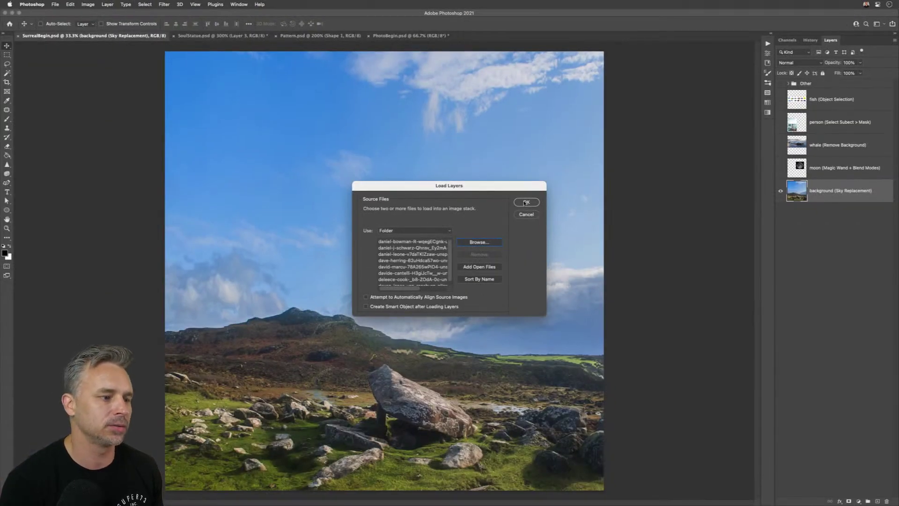
# - Load the Landscapes photos as layers, drag the lake photo lower, and widen the Layers panel
pyautogui.click(526, 202)
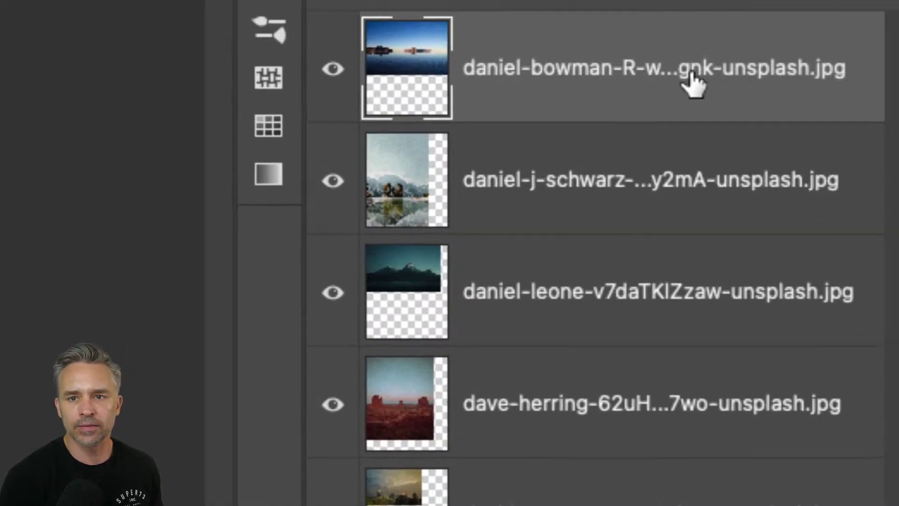
pyautogui.click(637, 169)
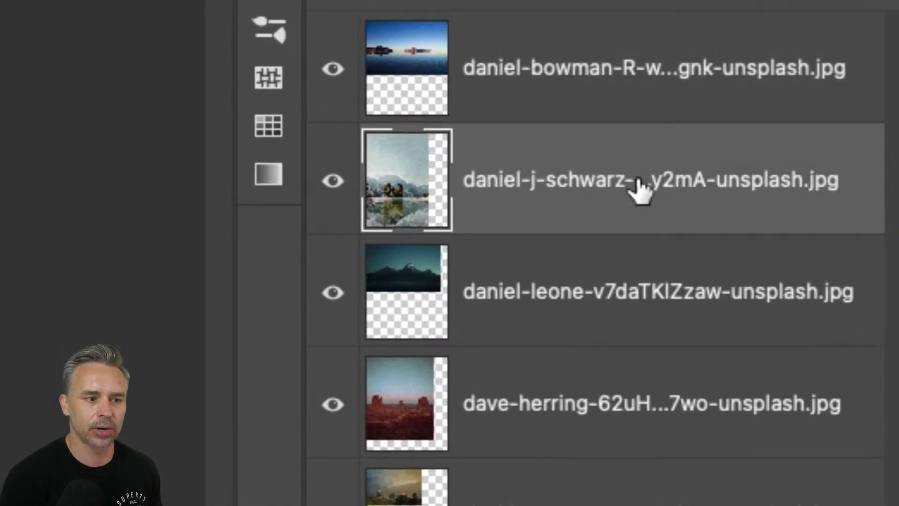
pyautogui.click(599, 109)
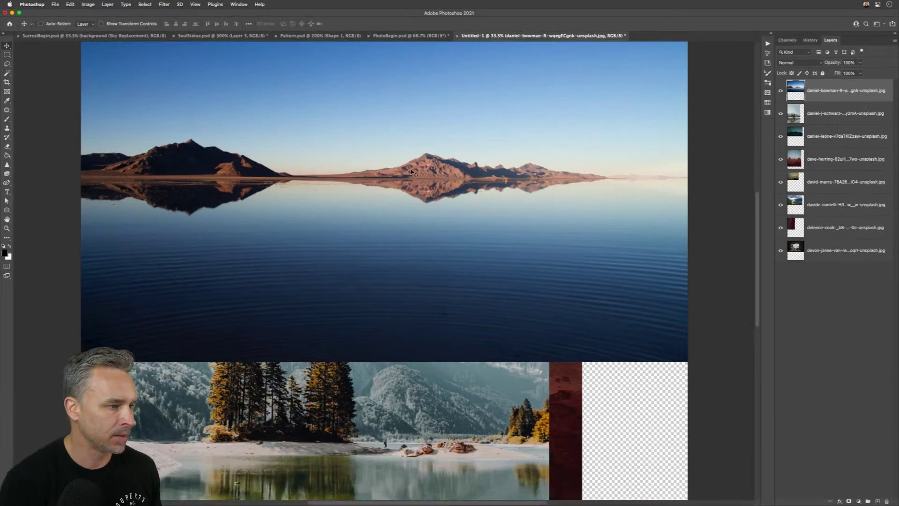
pyautogui.moveTo(389, 161); pyautogui.dragTo(394, 245)
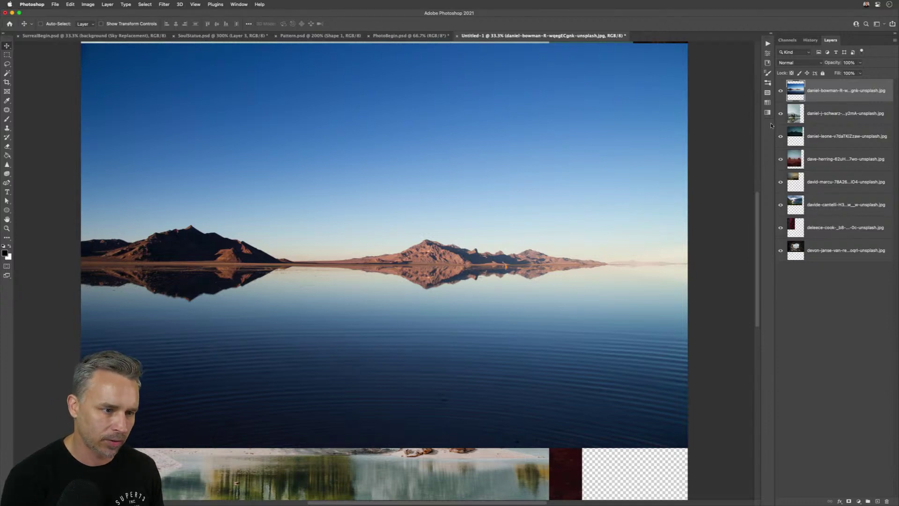
pyautogui.moveTo(774, 123); pyautogui.dragTo(729, 121)
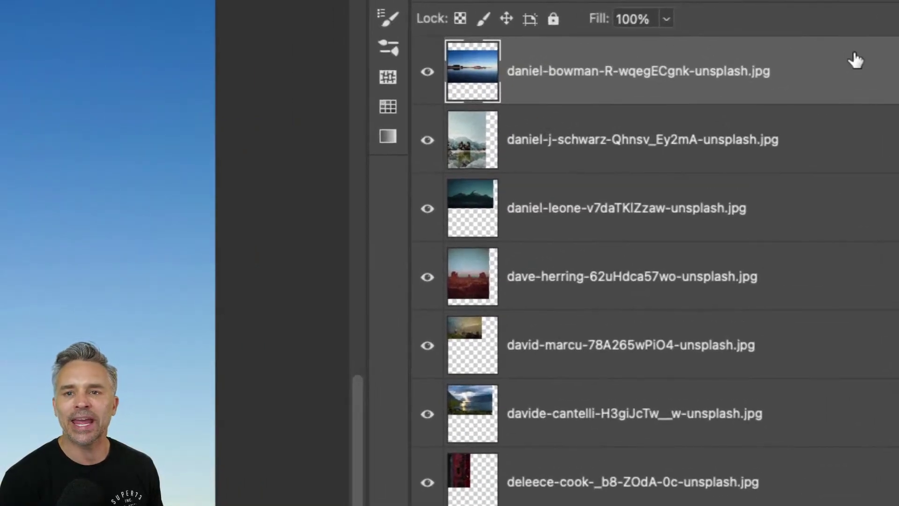
pyautogui.doubleClick(580, 73)
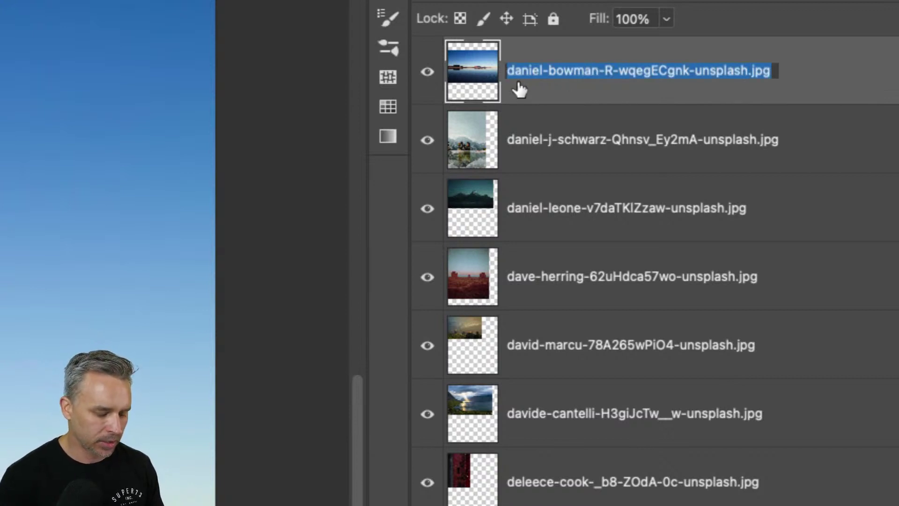
# - Rename the top layers to 'landscape', copying the name and pasting it down the stack
pyautogui.write('landscape')
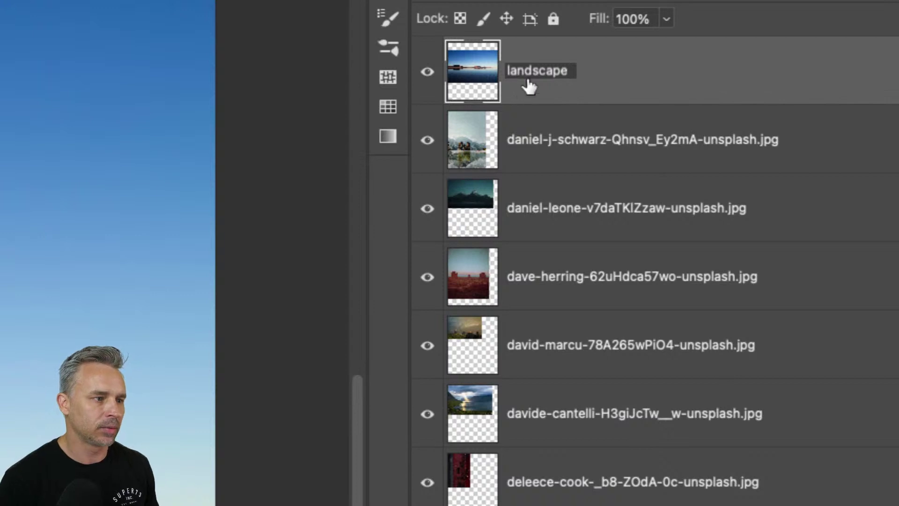
pyautogui.doubleClick(512, 71)
pyautogui.press('super+c')
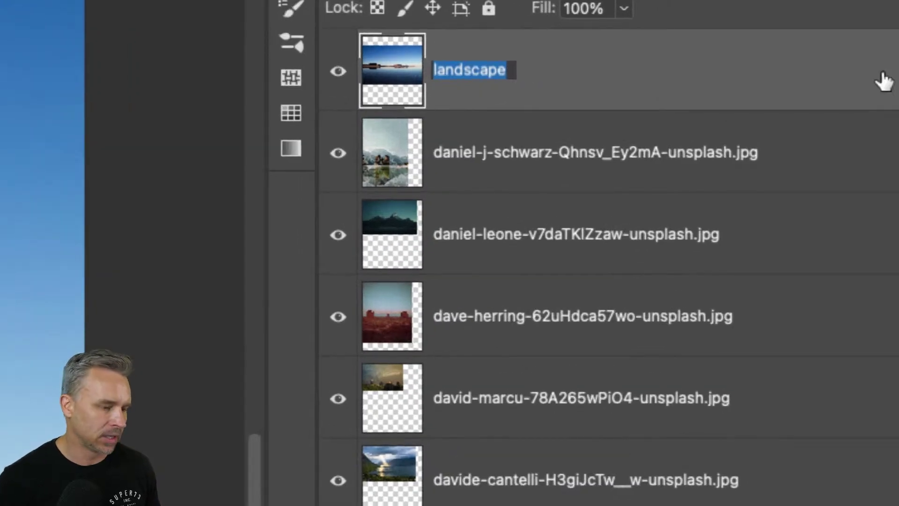
pyautogui.press('Tab')
pyautogui.press('super+v')
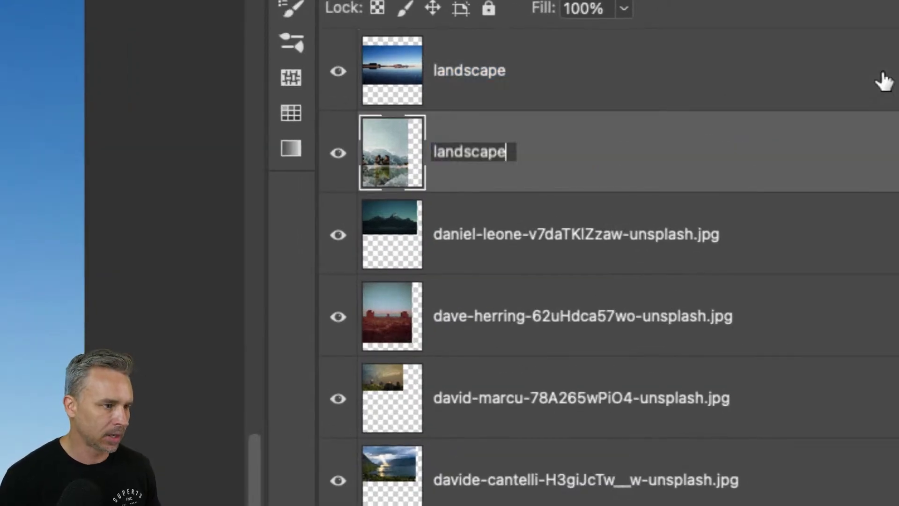
pyautogui.press('Tab')
pyautogui.write('v')
pyautogui.press('Tab')
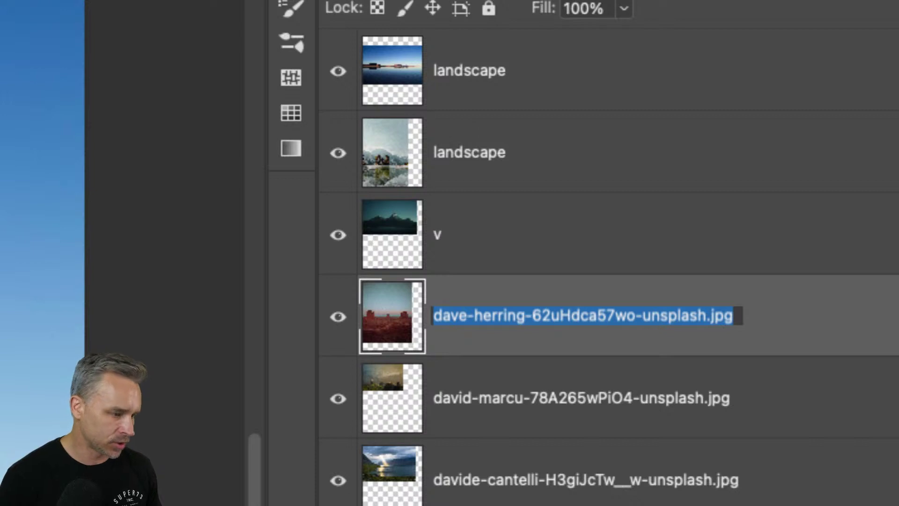
pyautogui.press('super+v')
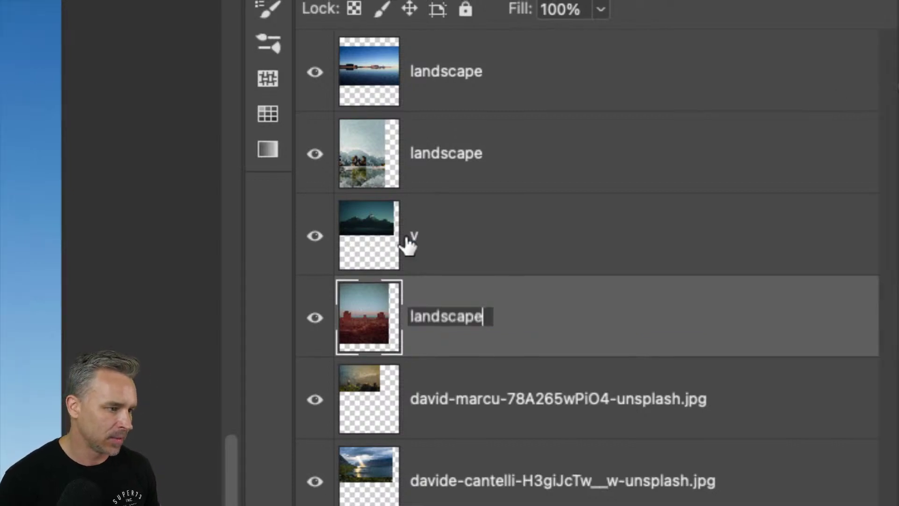
pyautogui.press('Return')
# - Fix the layer mistakenly named 'v' and rename the david-marcu layer to 'landscape'
pyautogui.doubleClick(413, 236)
pyautogui.press('super+v')
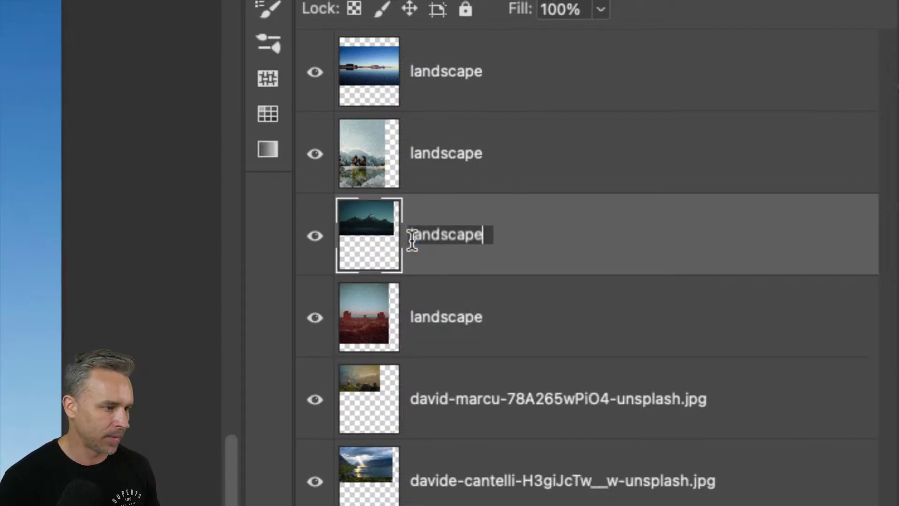
pyautogui.press('Tab')
pyautogui.press('Tab')
pyautogui.press('super+v')
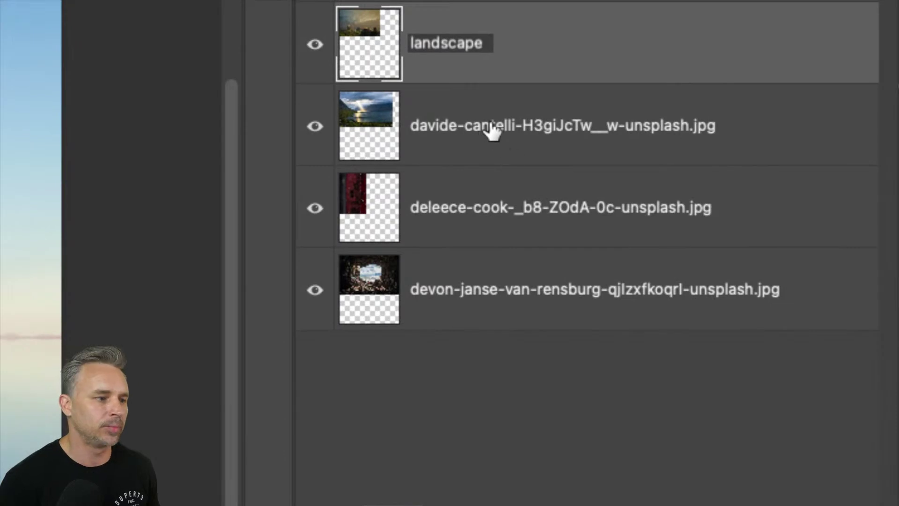
pyautogui.press('Return')
# - Rename the davide-cantelli layer and the two bottom layers to 'landscape'
pyautogui.doubleClick(498, 125)
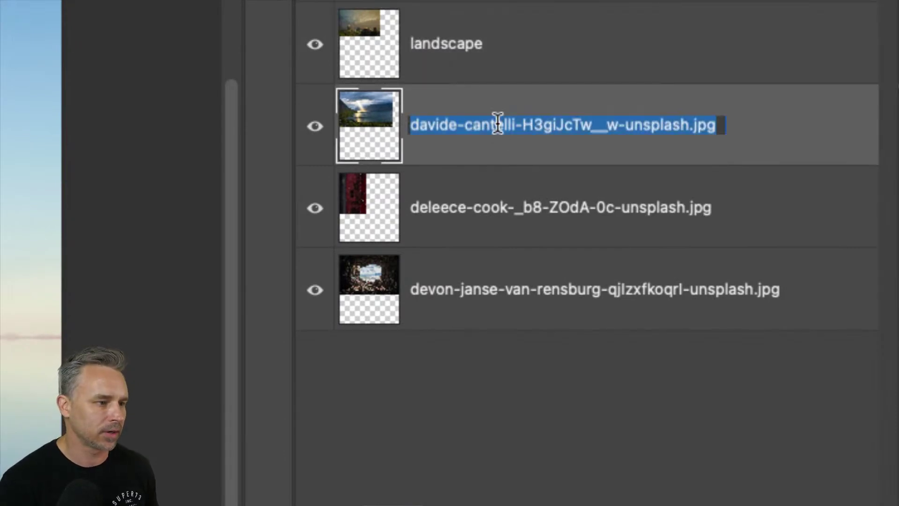
pyautogui.write('landscape')
pyautogui.press('Tab')
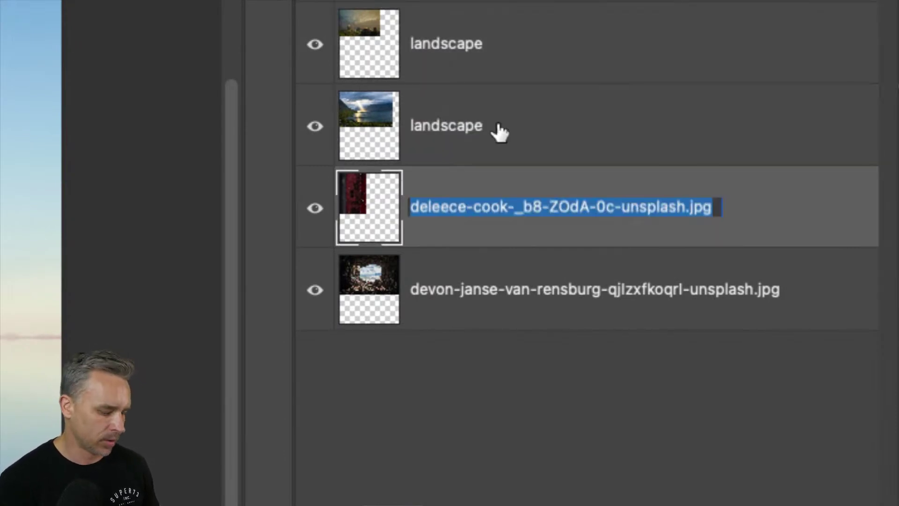
pyautogui.write('landscape')
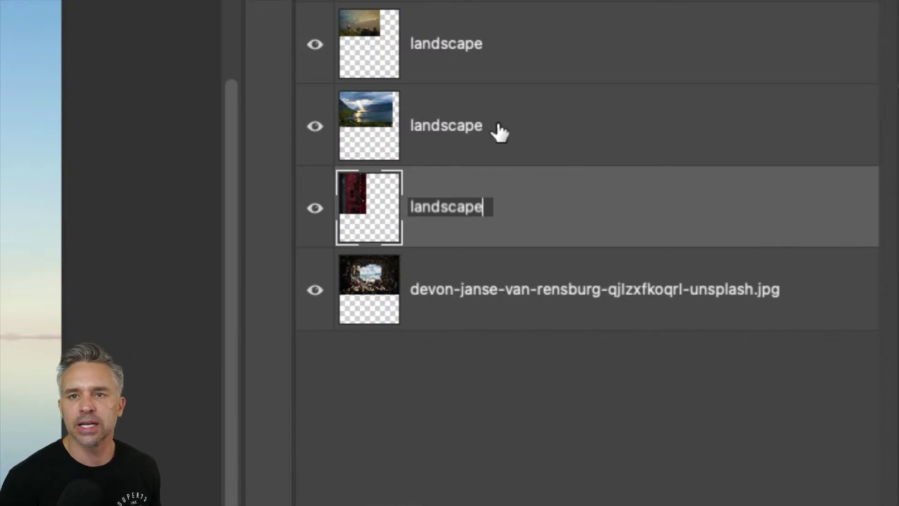
pyautogui.press('Tab')
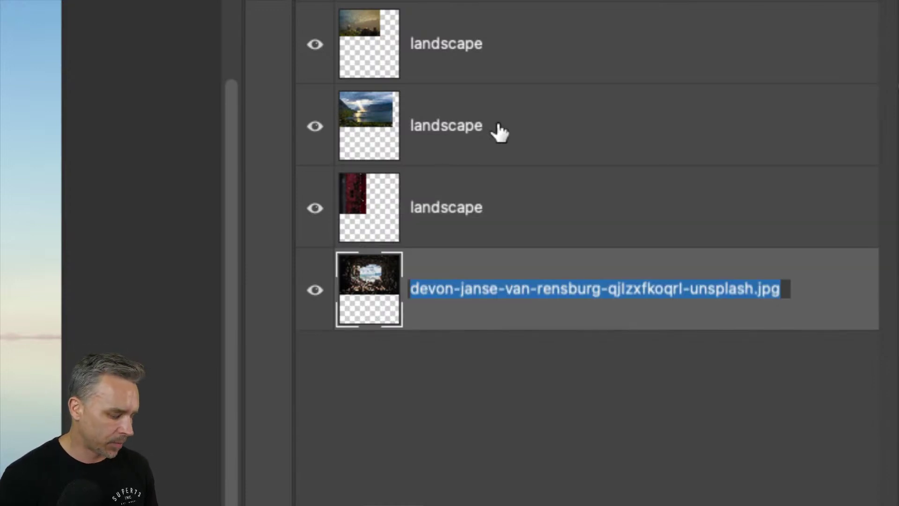
pyautogui.write('landscape')
pyautogui.press('Return')
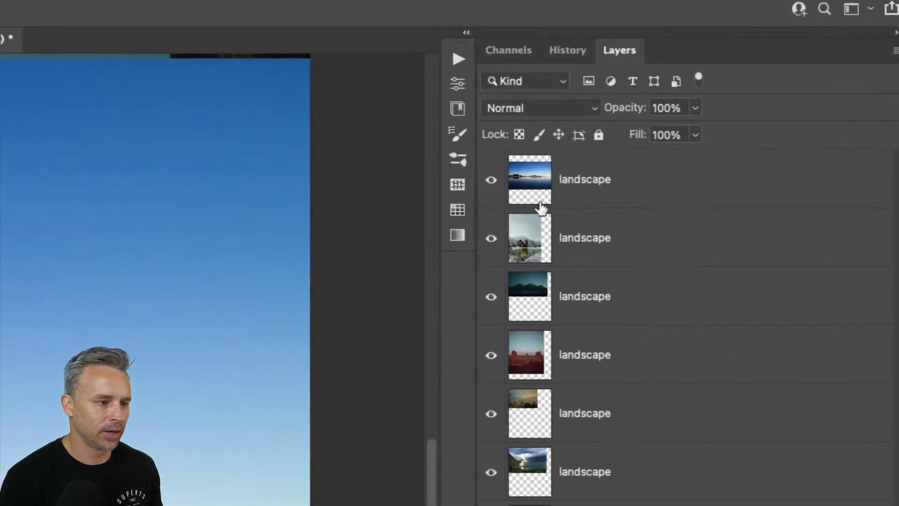
# - Select the teal mountain layer and shift it with Cmd+[ / Cmd+] to sit just below the lake photo
pyautogui.click(587, 183)
pyautogui.doubleClick(584, 179)
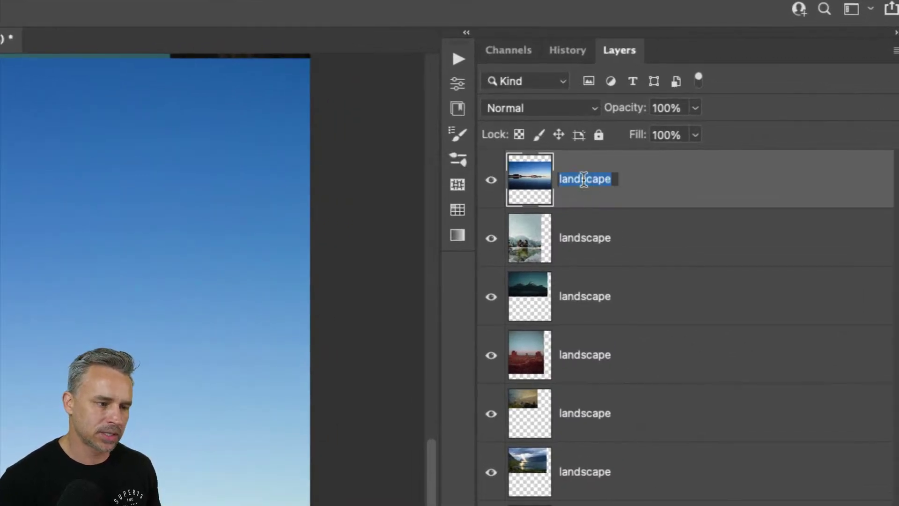
pyautogui.press('Tab')
pyautogui.press('Tab')
pyautogui.press('Tab')
pyautogui.press('Tab')
pyautogui.press('Tab')
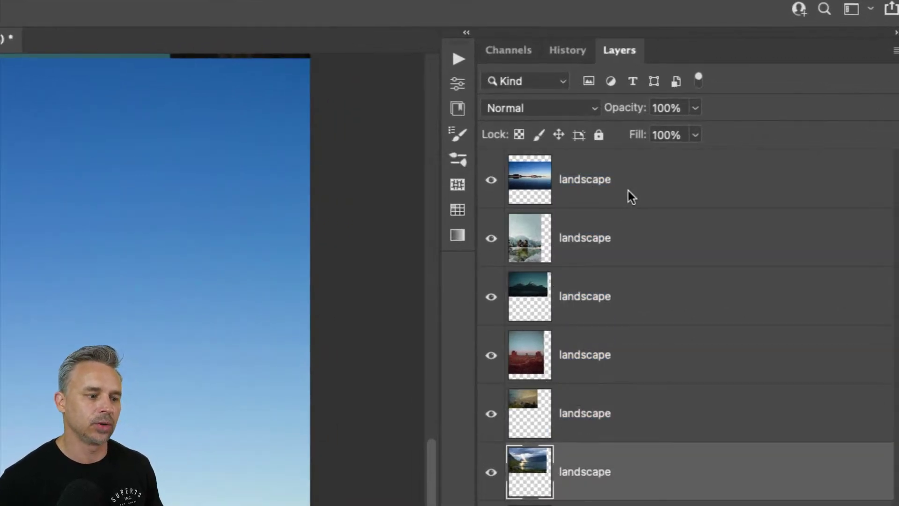
pyautogui.press('Tab')
pyautogui.press('Tab')
pyautogui.press('Tab')
pyautogui.press('Tab')
pyautogui.press('Tab')
pyautogui.press('Tab')
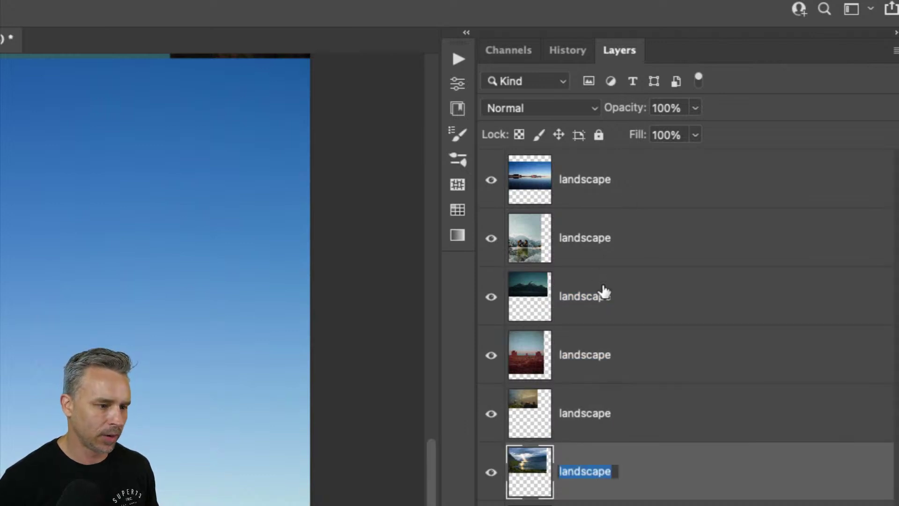
pyautogui.click(633, 304)
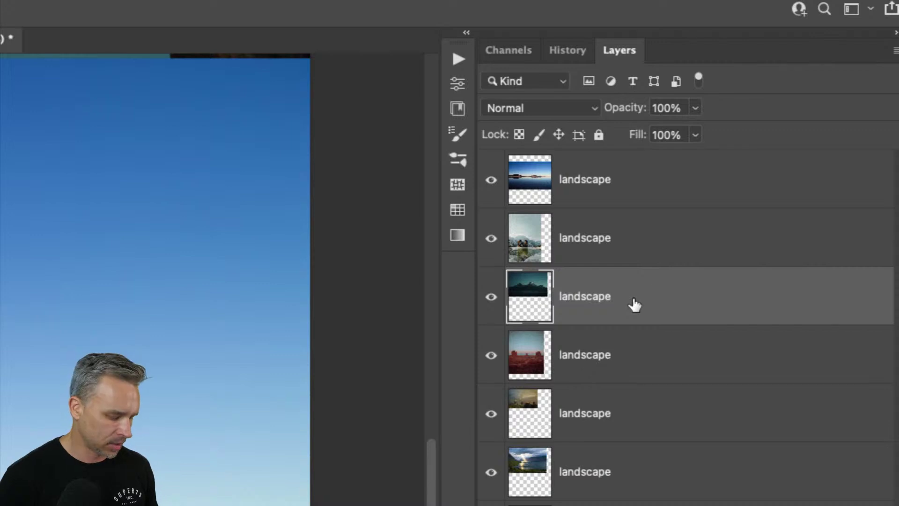
pyautogui.press('shift+super+bracketleft')
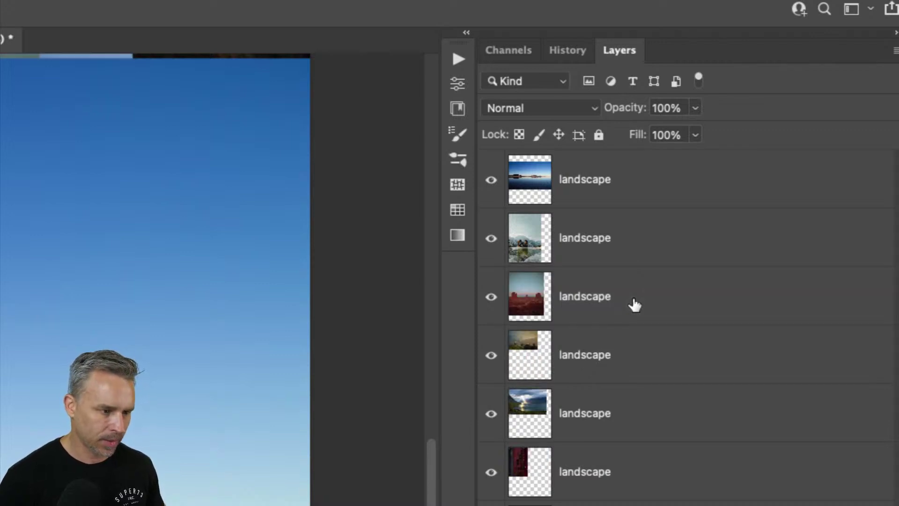
pyautogui.press('shift+super+bracketright')
pyautogui.press('super+bracketleft')
pyautogui.press('super+bracketright')
pyautogui.press('super+bracketleft')
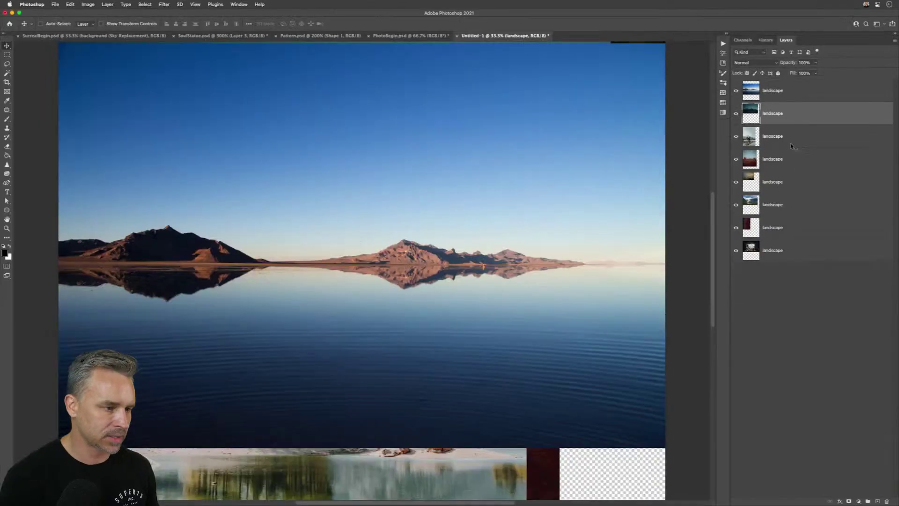
# - Convert the lake photo layer to a smart object, scale it down, and shift it down-right
pyautogui.click(770, 96)
pyautogui.press('super+slash')
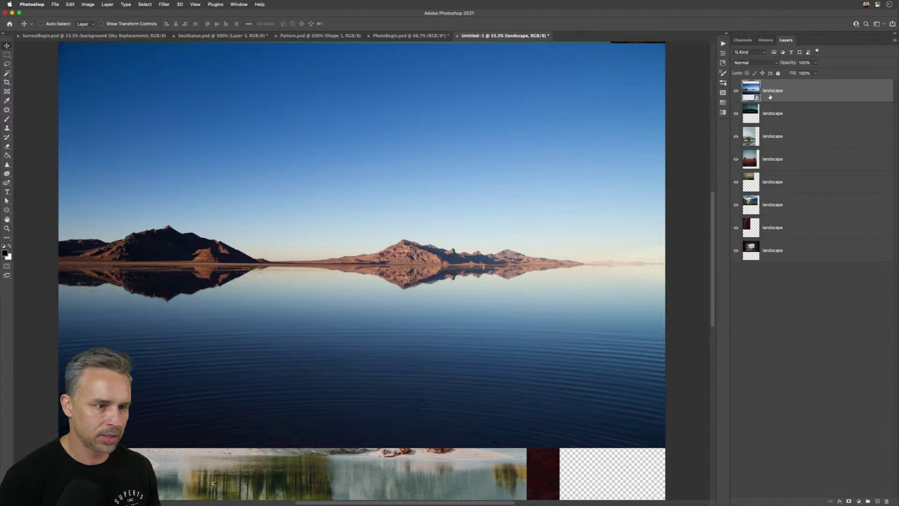
pyautogui.press('super+t')
pyautogui.moveTo(665, 448); pyautogui.dragTo(477, 417)
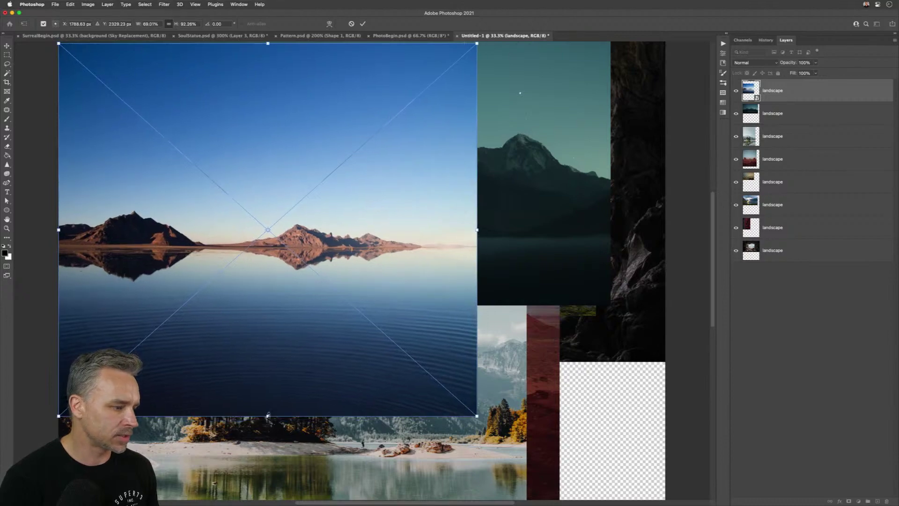
pyautogui.moveTo(268, 415); pyautogui.dragTo(268, 312)
pyautogui.moveTo(95, 167); pyautogui.dragTo(228, 278)
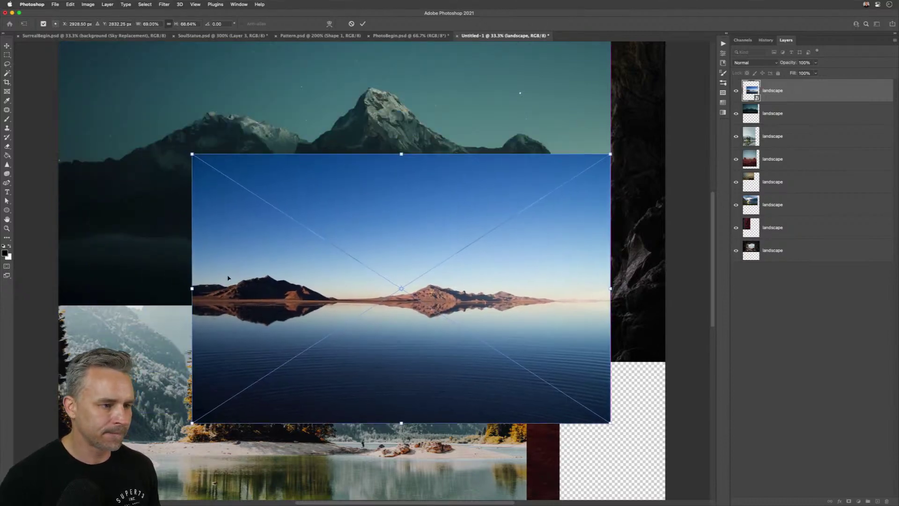
pyautogui.press('Return')
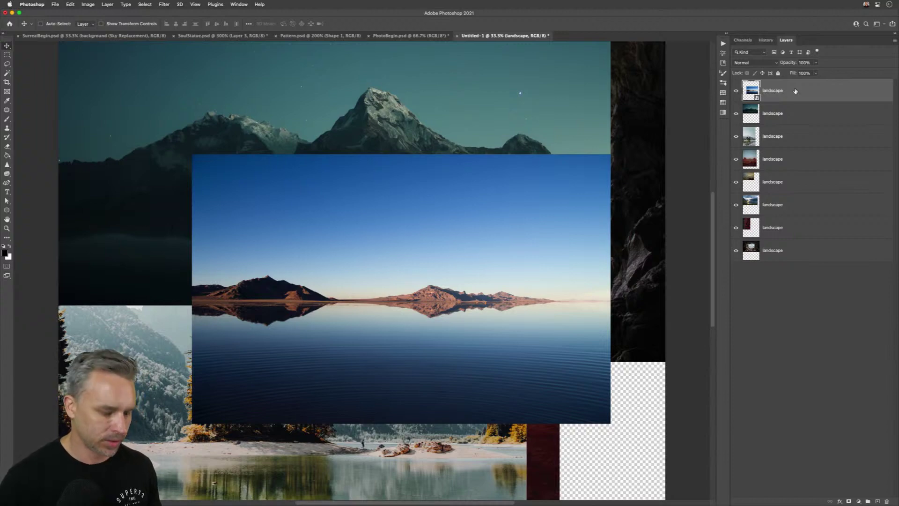
# - Step the lake-reflection layer up and down with Cmd+[ / Cmd+] until it rests fifth
pyautogui.press('super+[')
pyautogui.press('super+]')
pyautogui.press('super+[')
pyautogui.press('super+]')
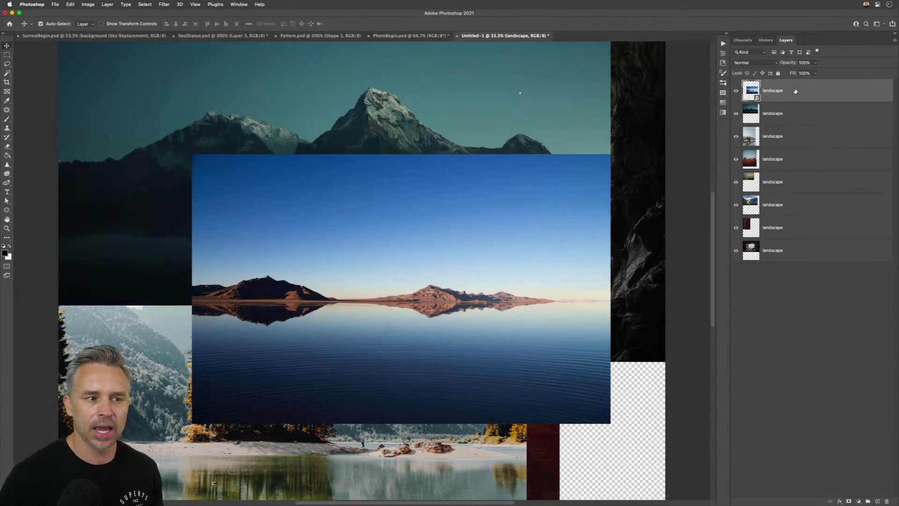
pyautogui.press('super+[')
pyautogui.press('super+[')
pyautogui.press('super+[')
pyautogui.press('super+[')
pyautogui.press('super+]')
pyautogui.press('super+]')
pyautogui.press('super+]')
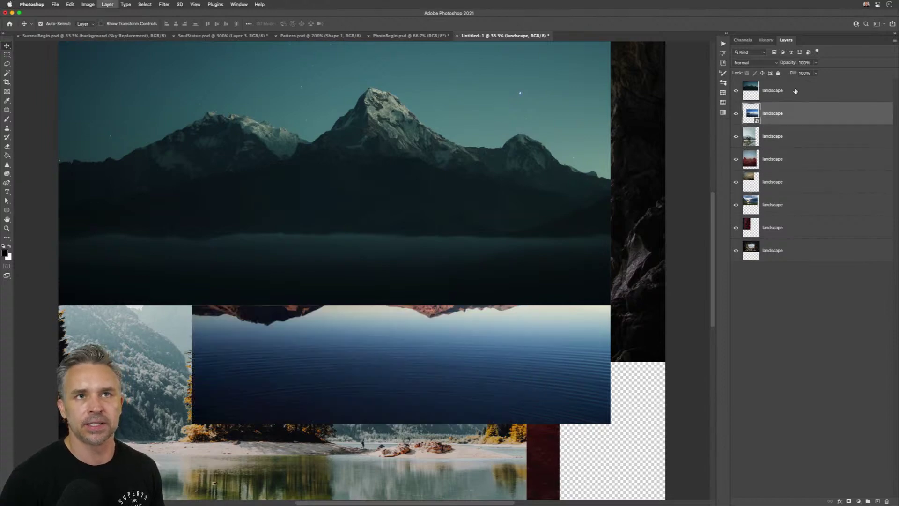
pyautogui.press('super+[')
pyautogui.press('super+[')
pyautogui.press('super+[')
pyautogui.press('super+[')
pyautogui.press('super+]')
pyautogui.press('super+[')
pyautogui.press('super+[')
pyautogui.press('super+[')
pyautogui.press('super+]')
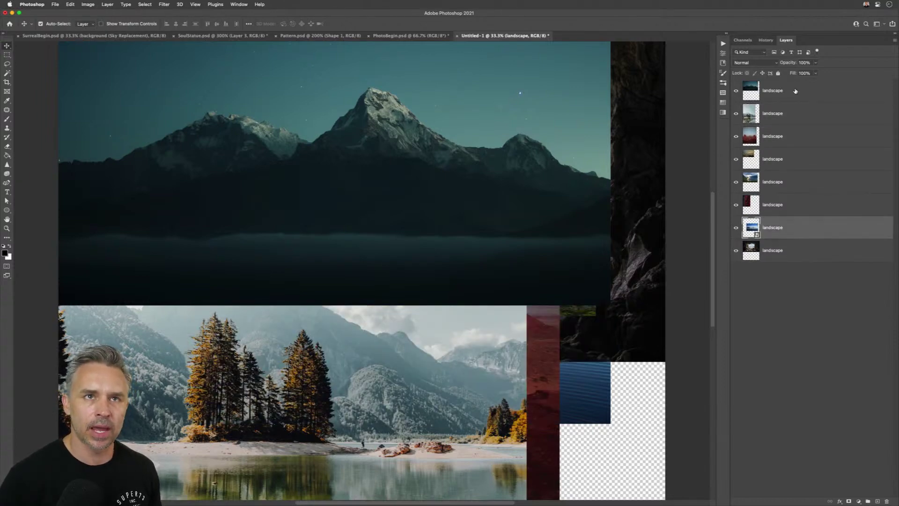
pyautogui.press('super+]')
pyautogui.press('super+]')
pyautogui.press('super+]')
pyautogui.press('super+[')
pyautogui.press('super+[')
pyautogui.press('super+[')
pyautogui.press('super+]')
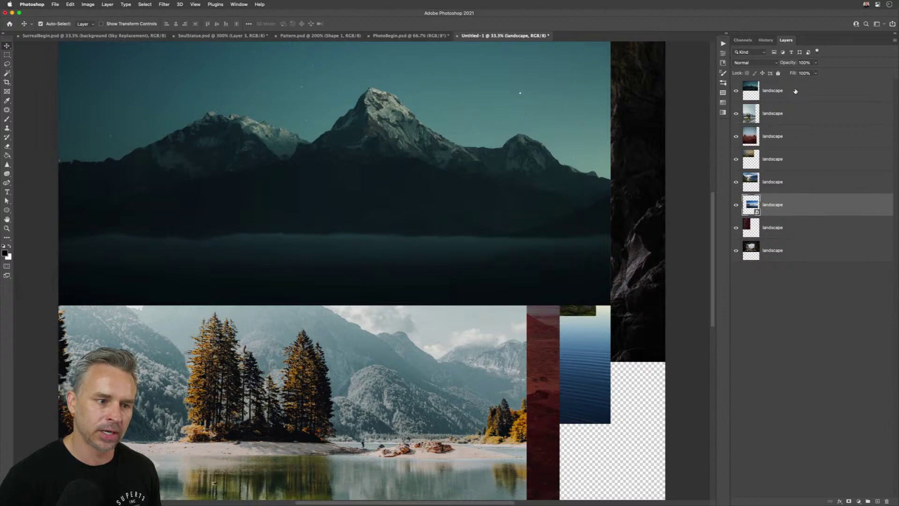
pyautogui.press('super+]')
pyautogui.press('super+]')
pyautogui.press('super+]')
pyautogui.press('super+]')
pyautogui.press('super+]')
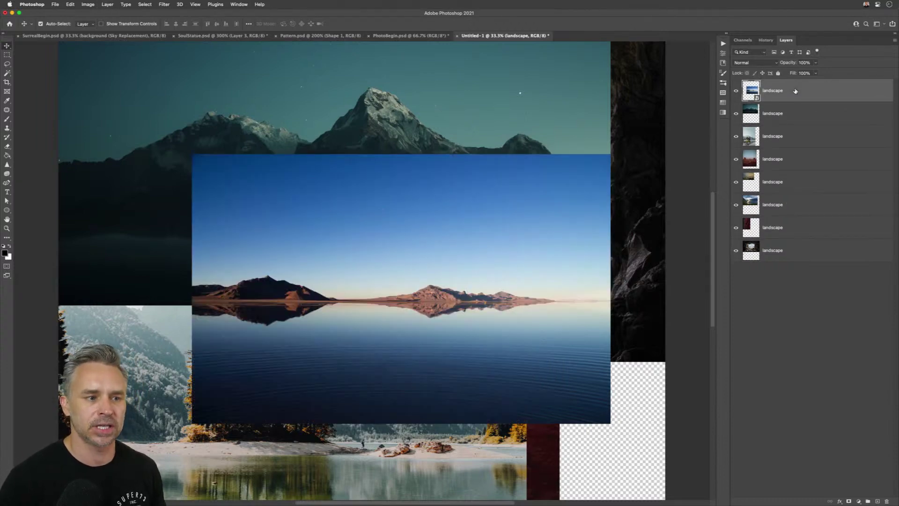
pyautogui.press('shift+super+[')
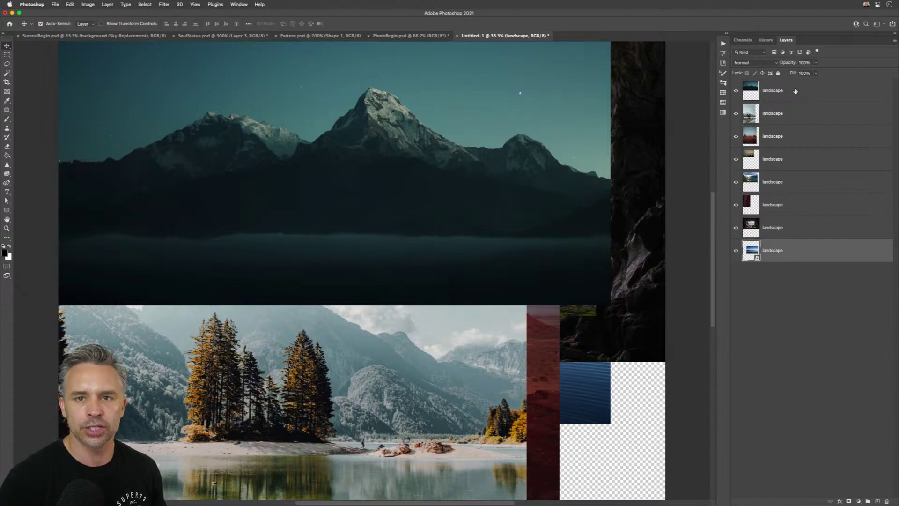
pyautogui.press('shift+super+]')
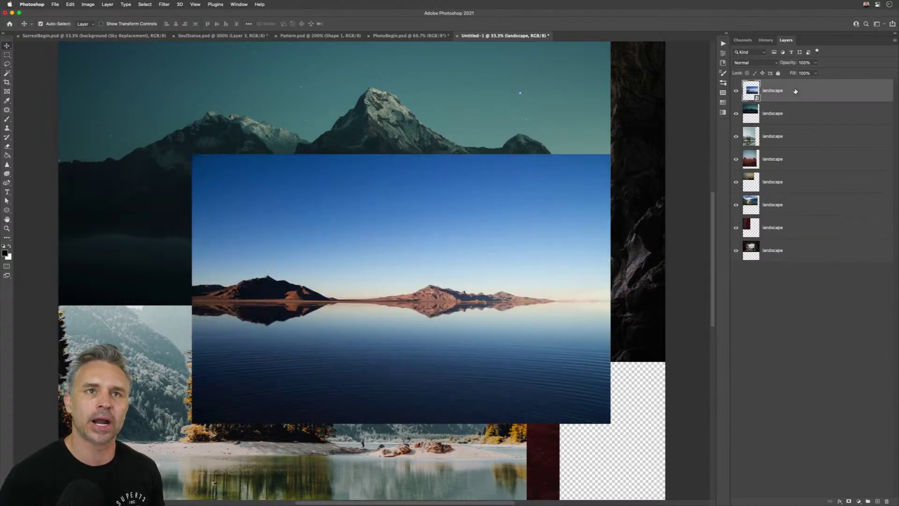
pyautogui.press('super+[')
pyautogui.press('super+[')
pyautogui.press('super+]')
pyautogui.press('super+]')
pyautogui.press('super+[')
pyautogui.press('super+[')
pyautogui.press('super+[')
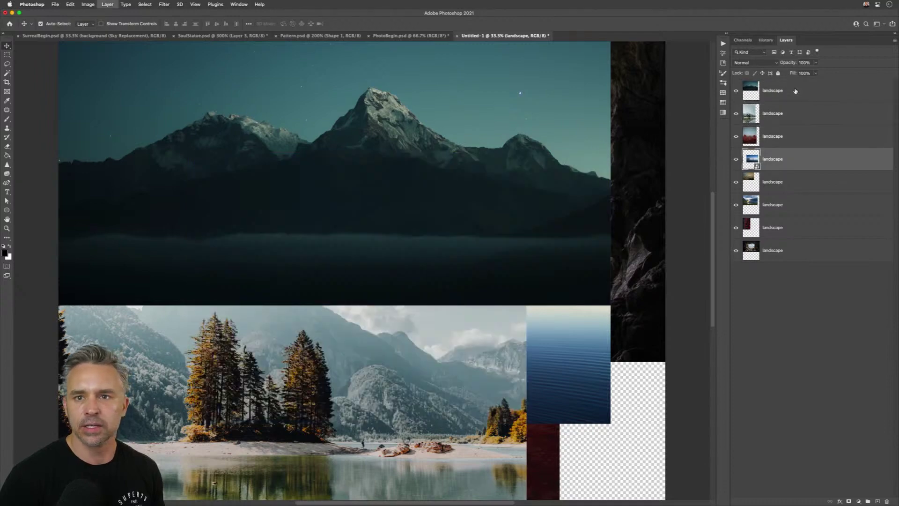
pyautogui.press('super+[')
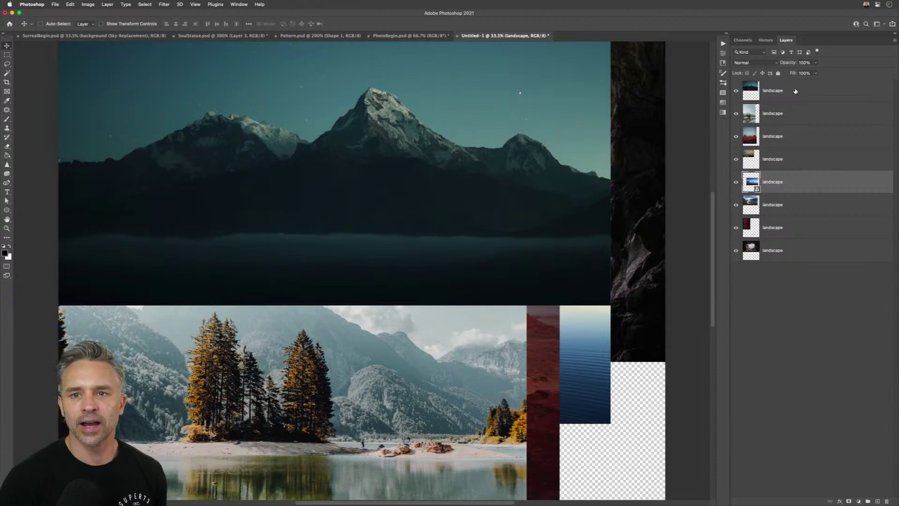
pyautogui.click(820, 340)
pyautogui.press('Tab')
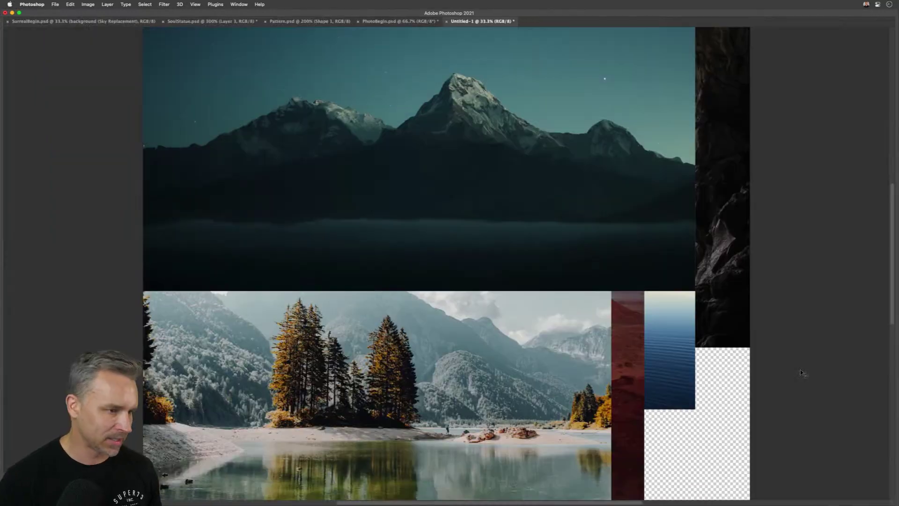
pyautogui.press('Tab')
pyautogui.press('Tab')
pyautogui.press('Tab')
pyautogui.press('Tab')
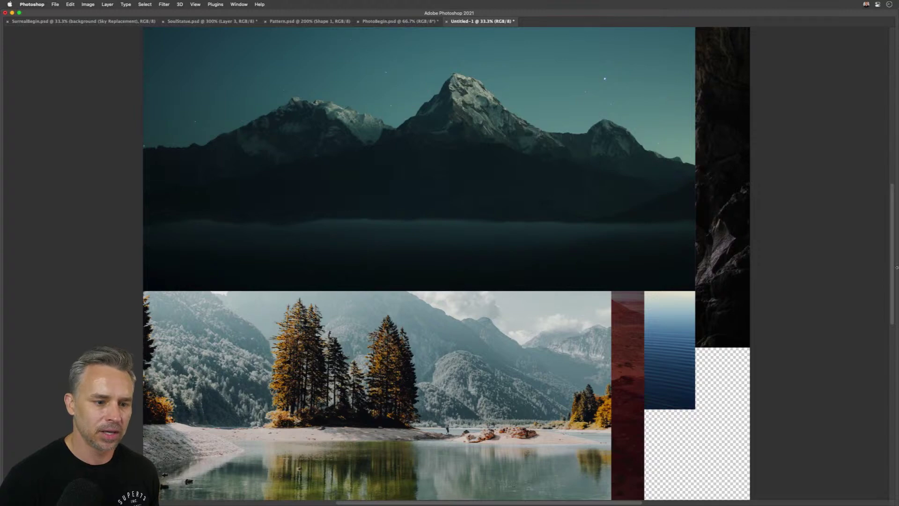
pyautogui.moveTo(896, 190)
pyautogui.click(450, 192)
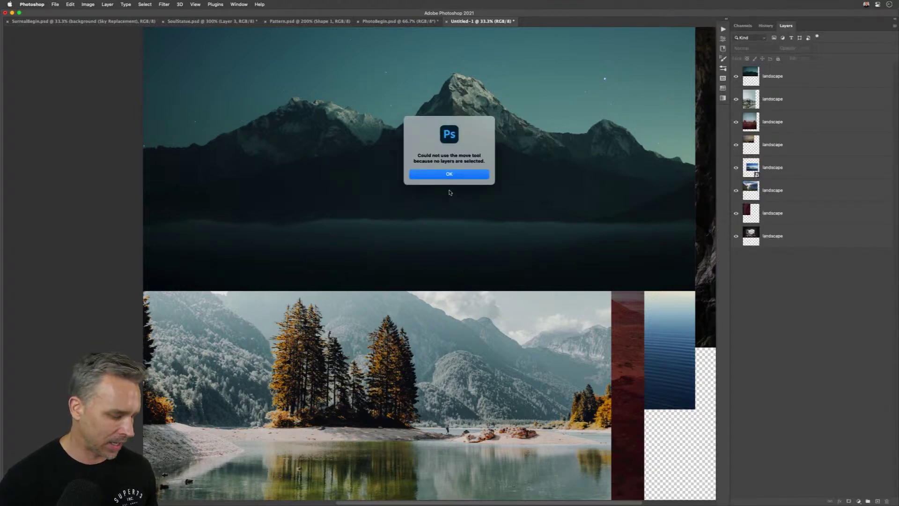
pyautogui.press('Return')
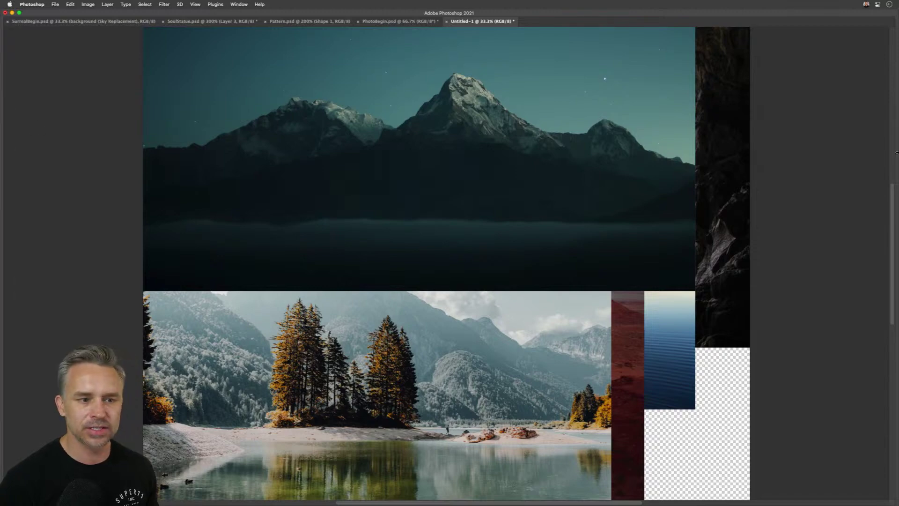
pyautogui.moveTo(898, 178)
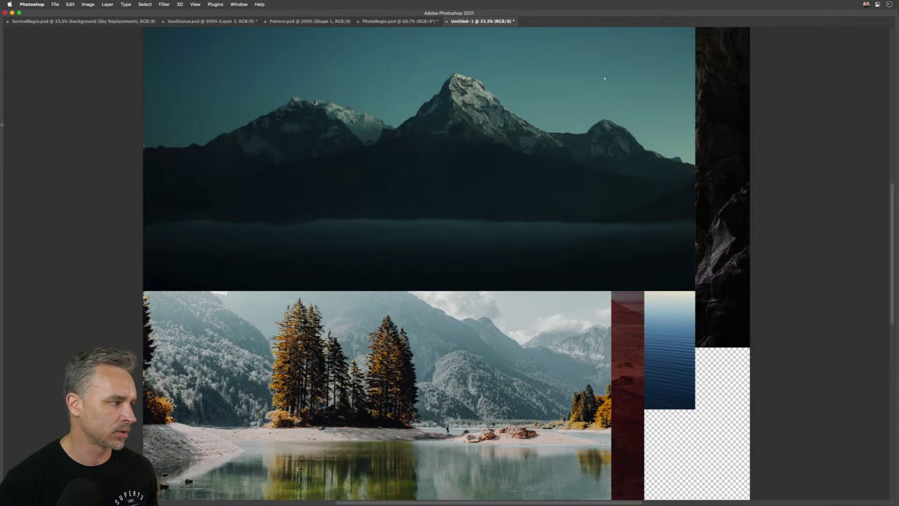
pyautogui.moveTo(1, 125)
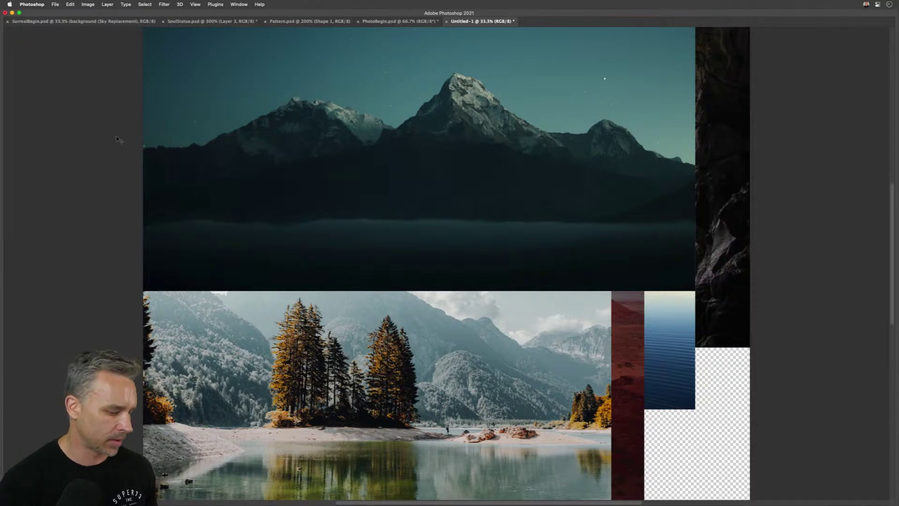
pyautogui.press('f')
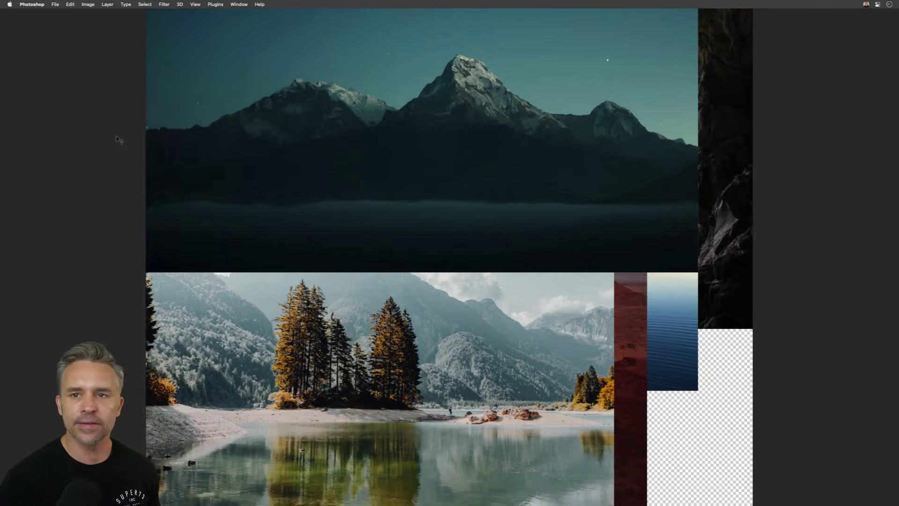
pyautogui.press('f')
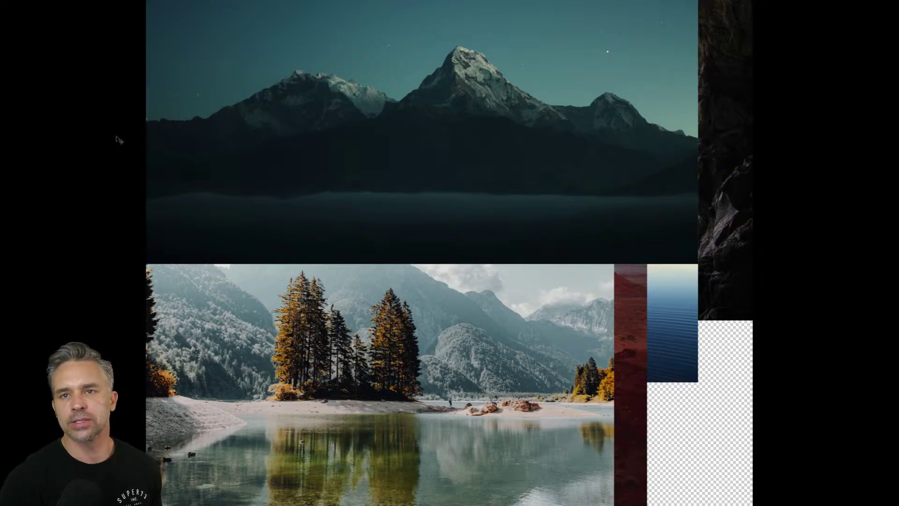
pyautogui.press('f')
pyautogui.press('f')
pyautogui.press('f')
pyautogui.press('f')
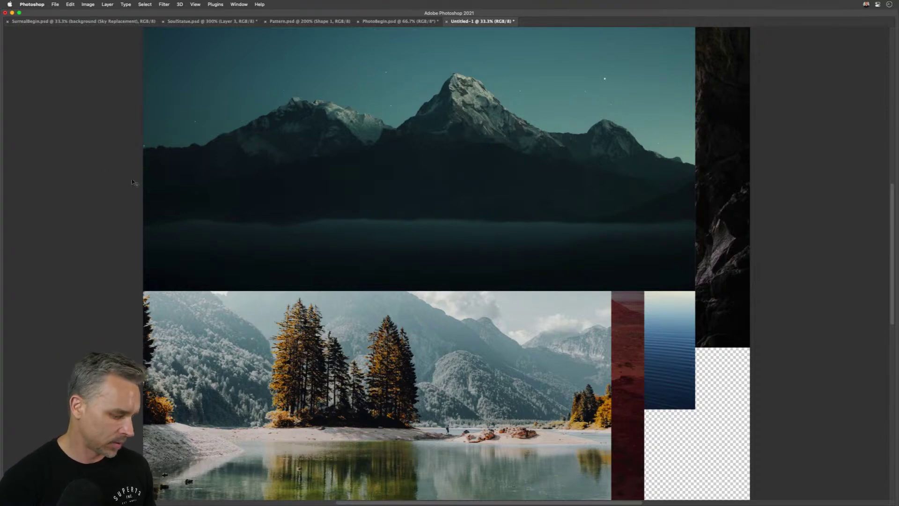
pyautogui.press('Tab')
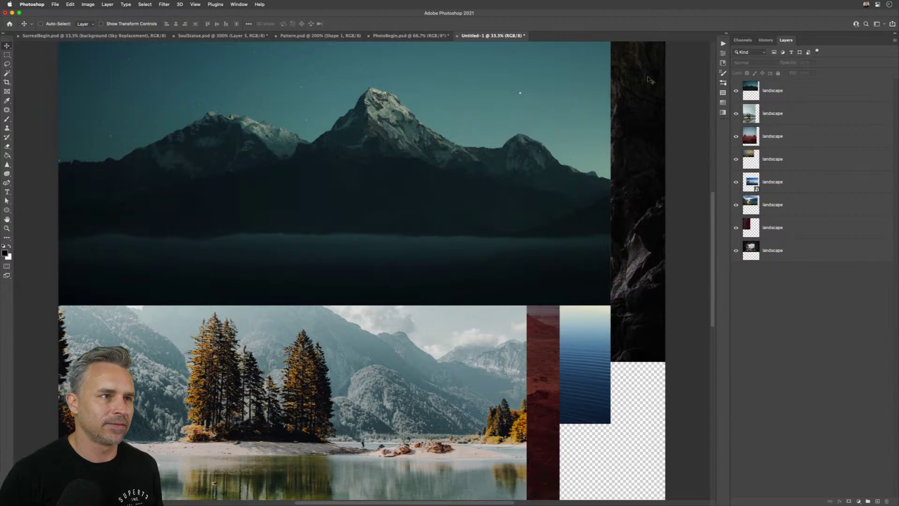
# - Preview the top mountain layer at 30%, 60%, 10% opacity, ending at 100%
pyautogui.click(788, 94)
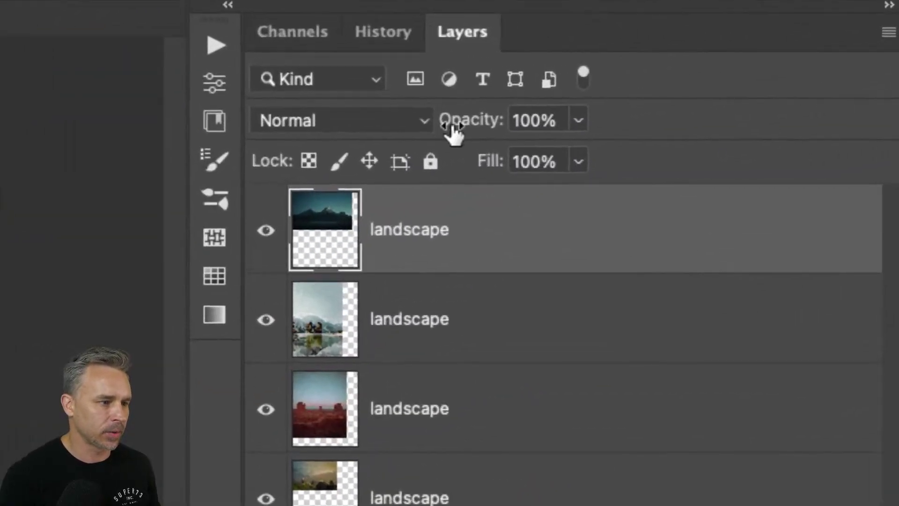
pyautogui.press('3')
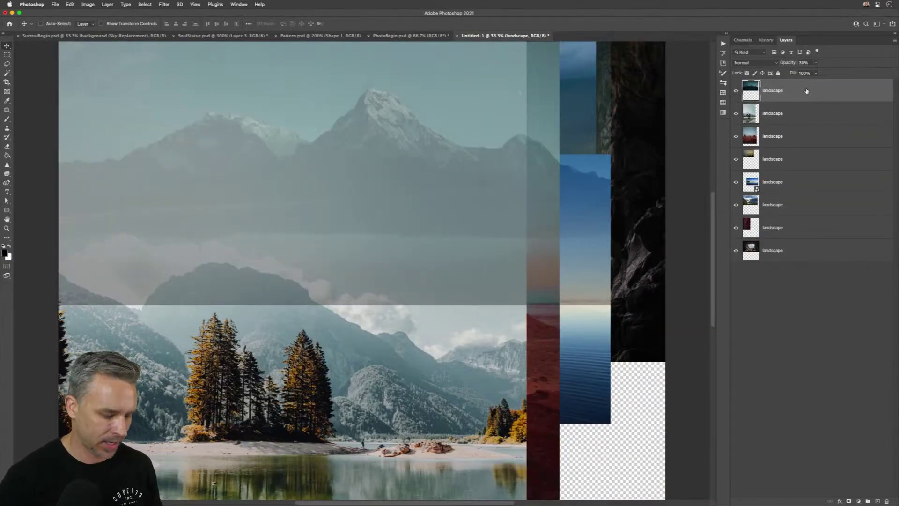
pyautogui.press('6')
pyautogui.press('0')
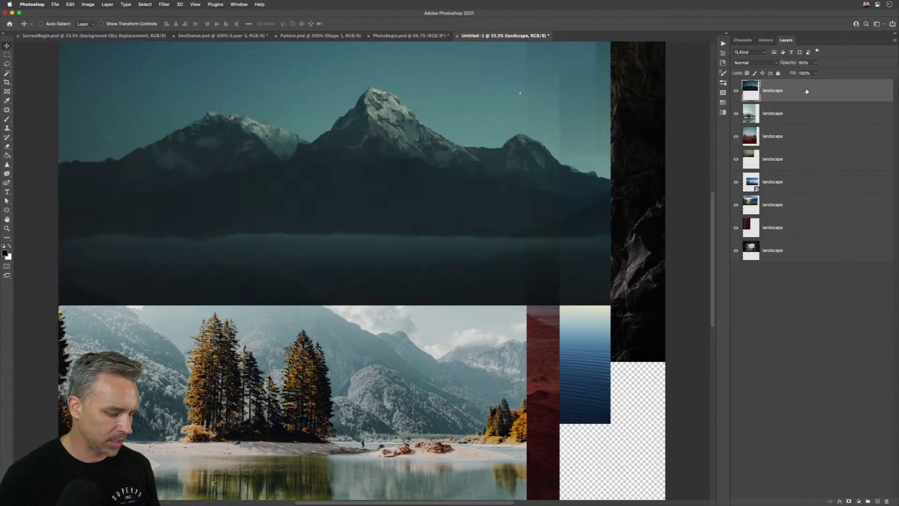
pyautogui.press('1')
pyautogui.press('0')
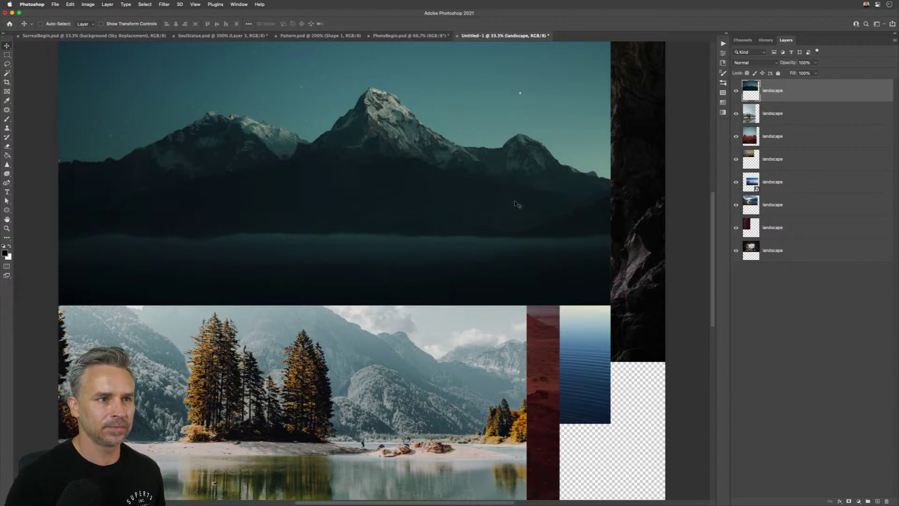
# - Close Untitled-1 without saving the collage
pyautogui.press('super')
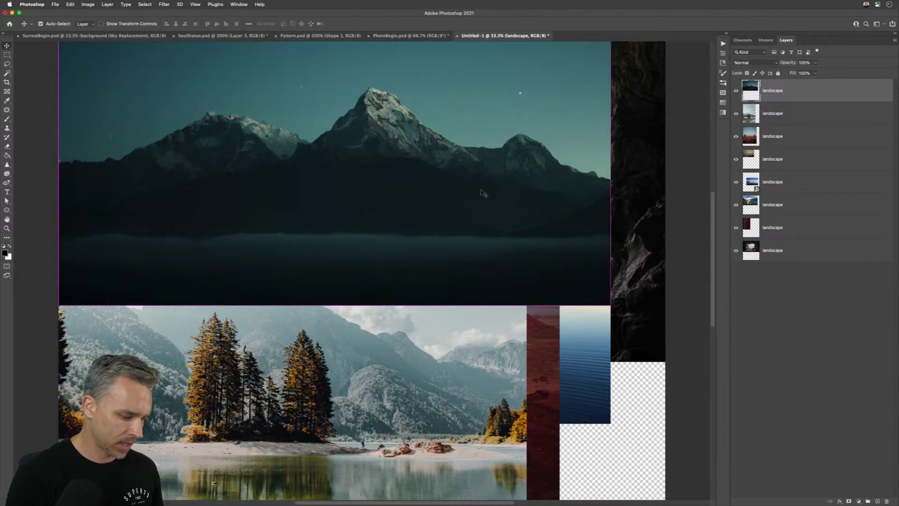
pyautogui.press('super+w')
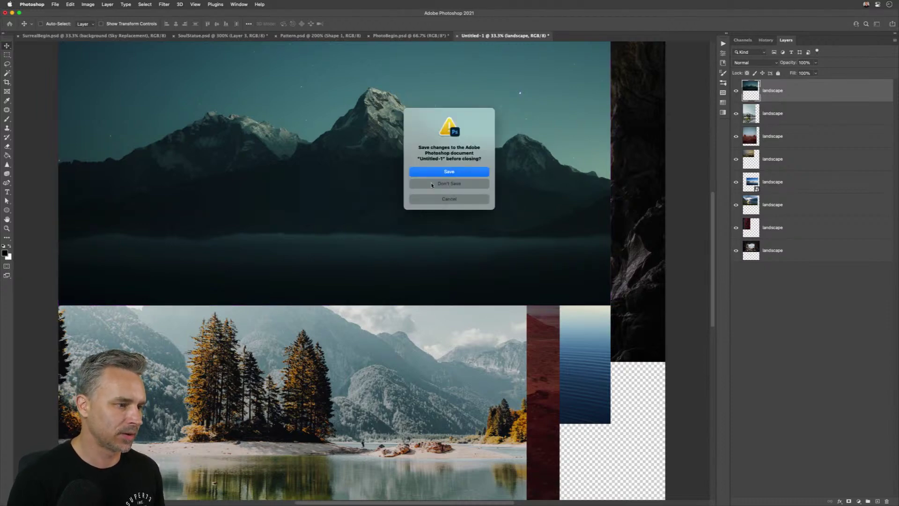
pyautogui.click(432, 184)
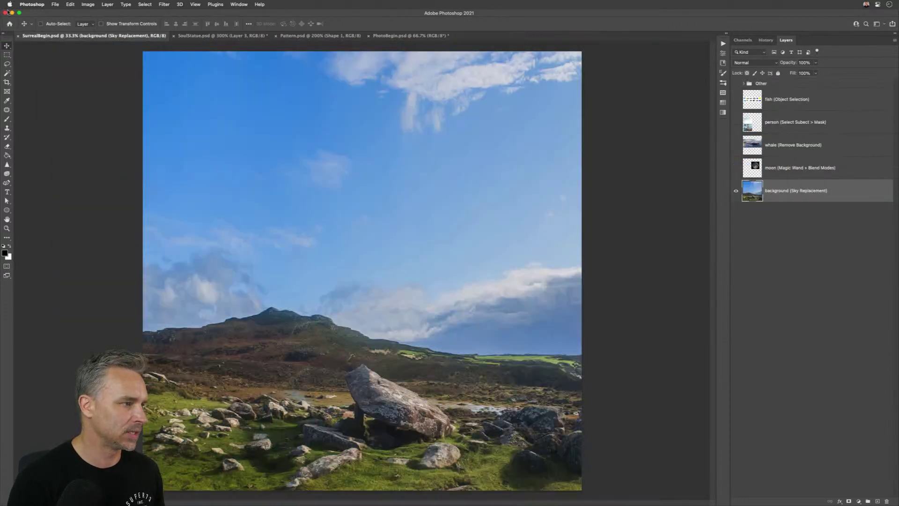
pyautogui.click(192, 36)
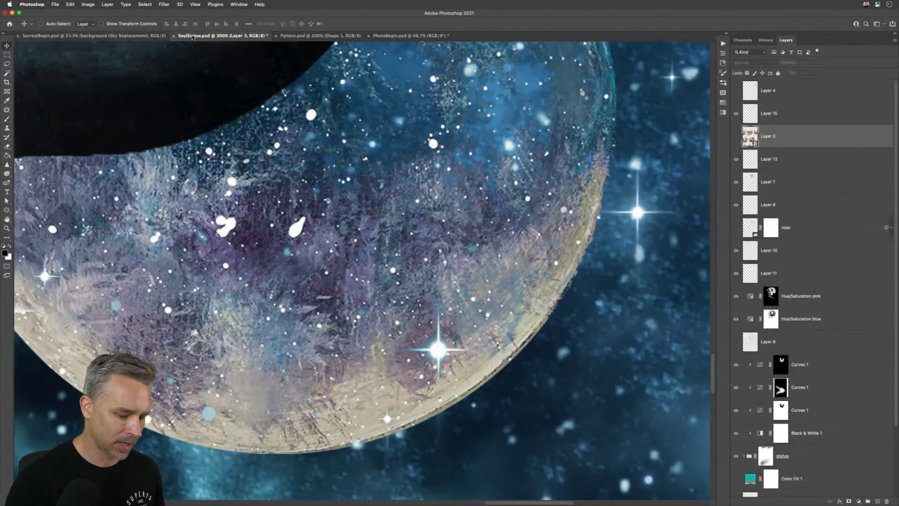
pyautogui.press('super+0')
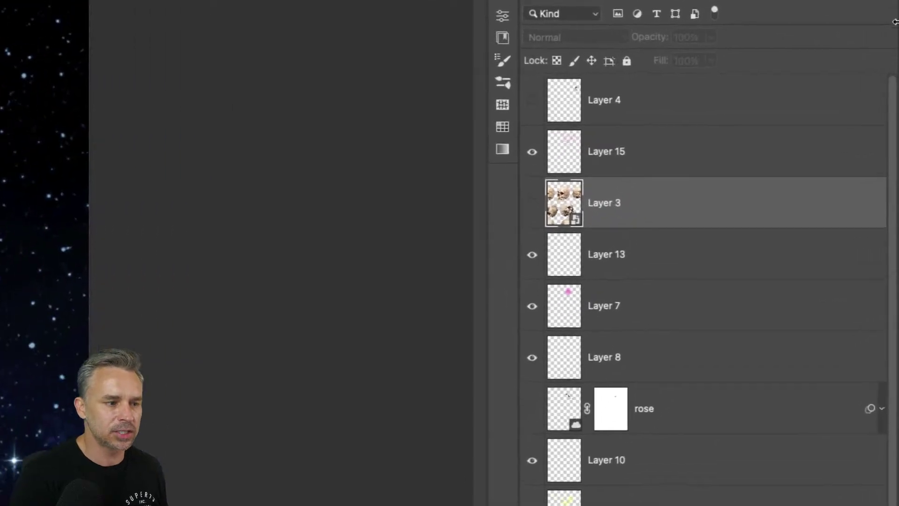
pyautogui.click(716, 158)
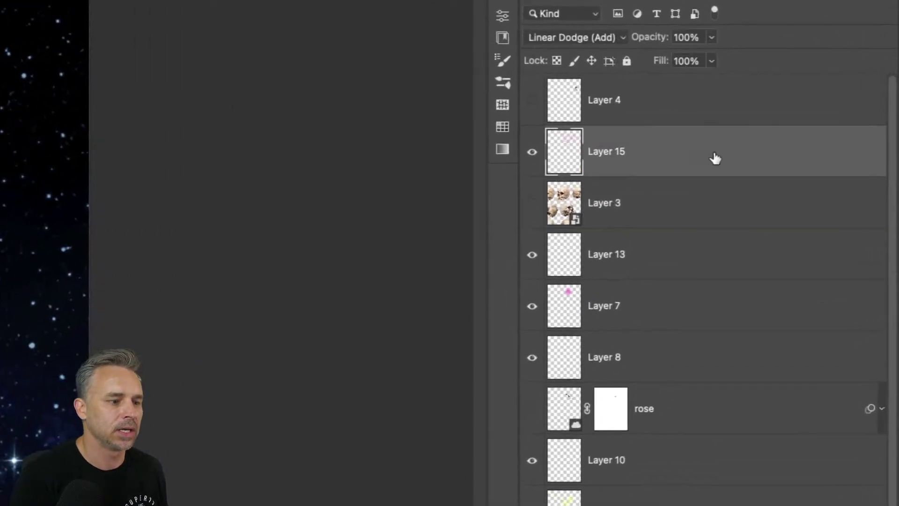
pyautogui.click(680, 317)
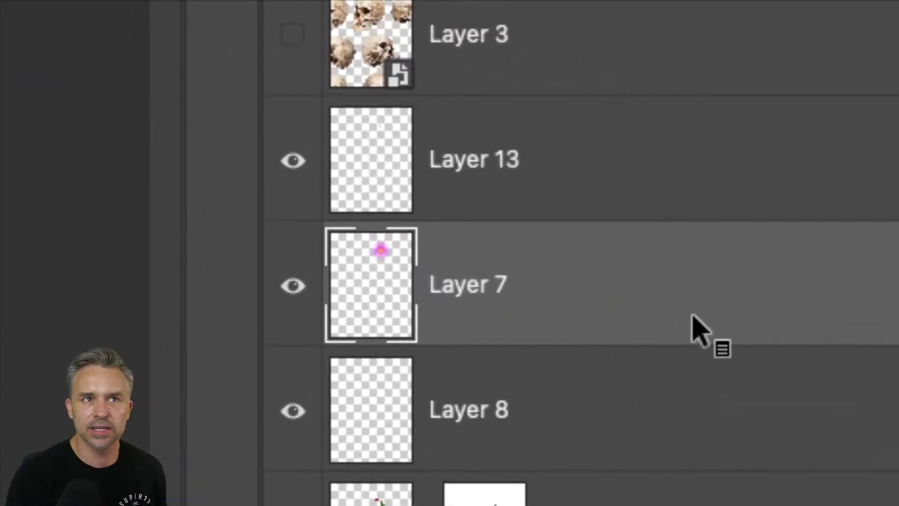
pyautogui.click(421, 154)
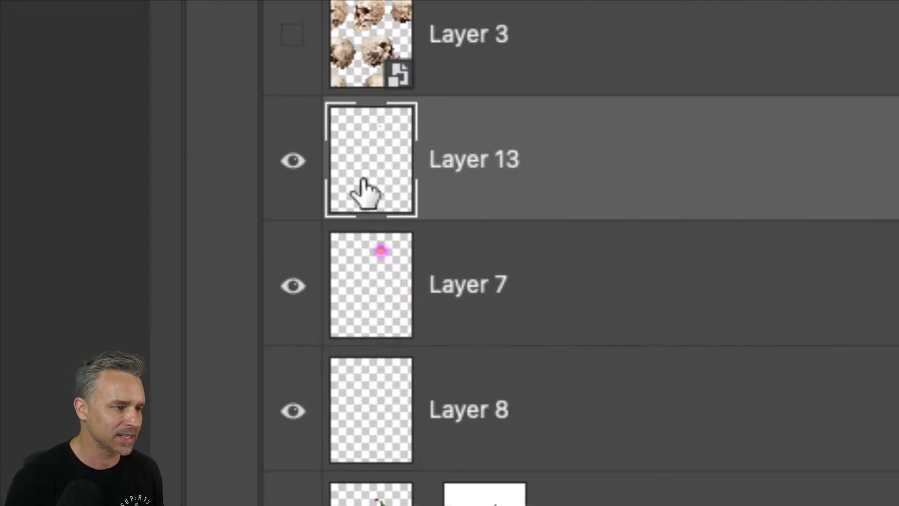
pyautogui.click(478, 281)
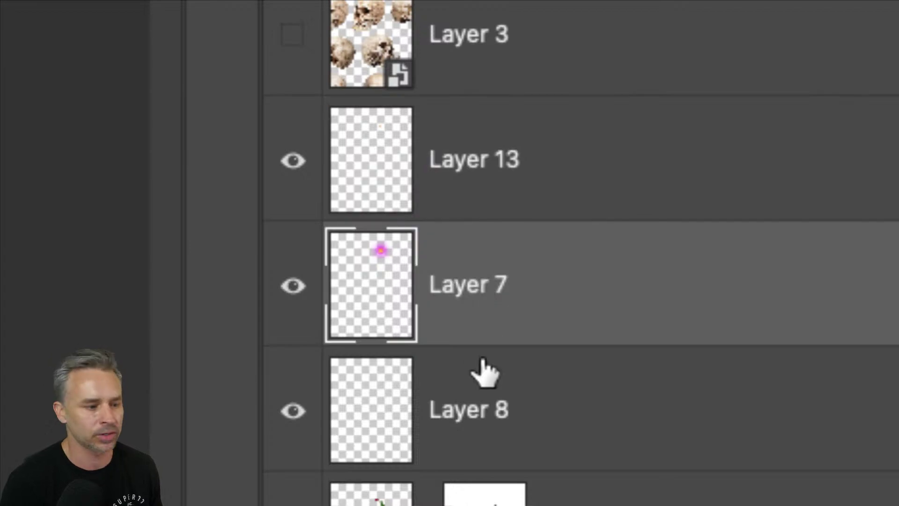
pyautogui.click(479, 415)
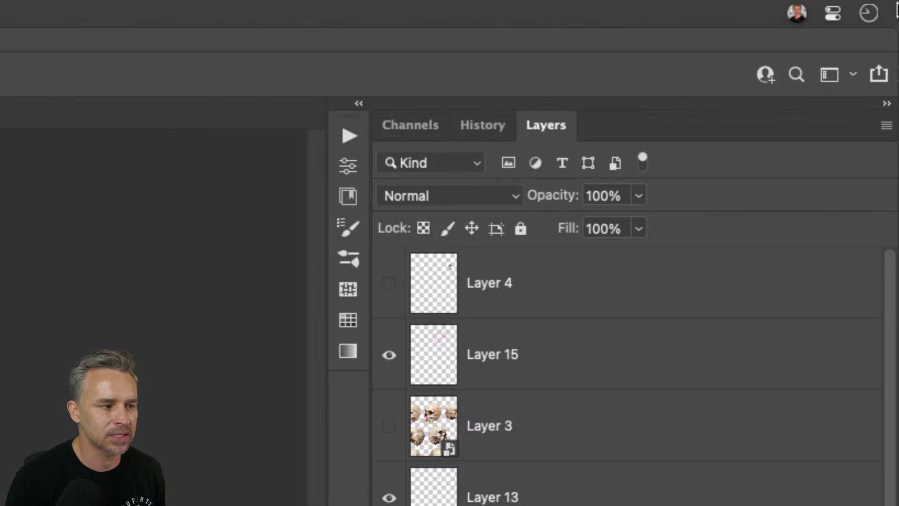
# - Set Layers Panel Options to Layer Bounds thumbnails, with Expand New Effects and Add "copy" unchecked
pyautogui.click(888, 126)
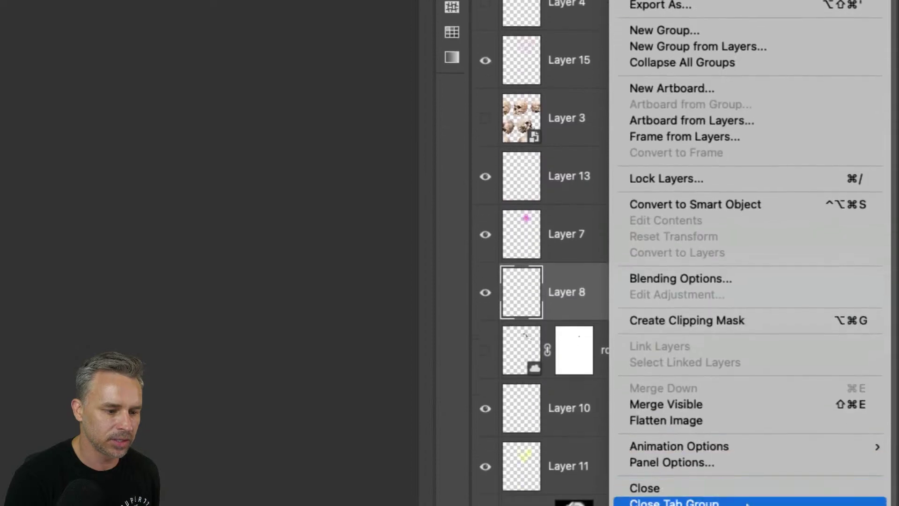
pyautogui.click(703, 395)
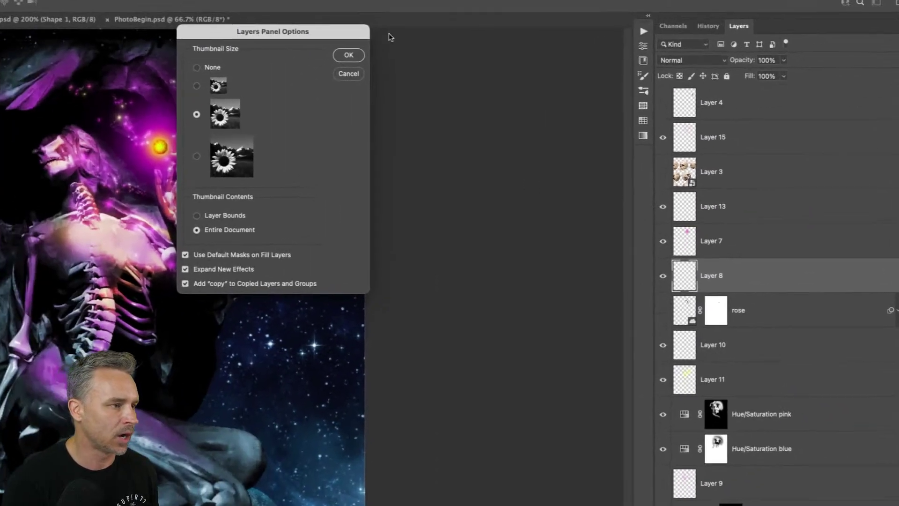
pyautogui.moveTo(292, 28); pyautogui.dragTo(579, 85)
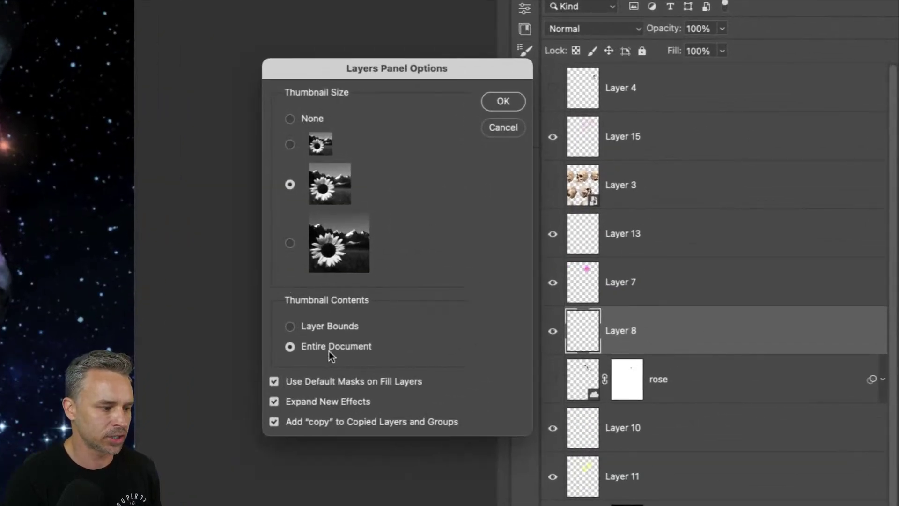
pyautogui.click(290, 327)
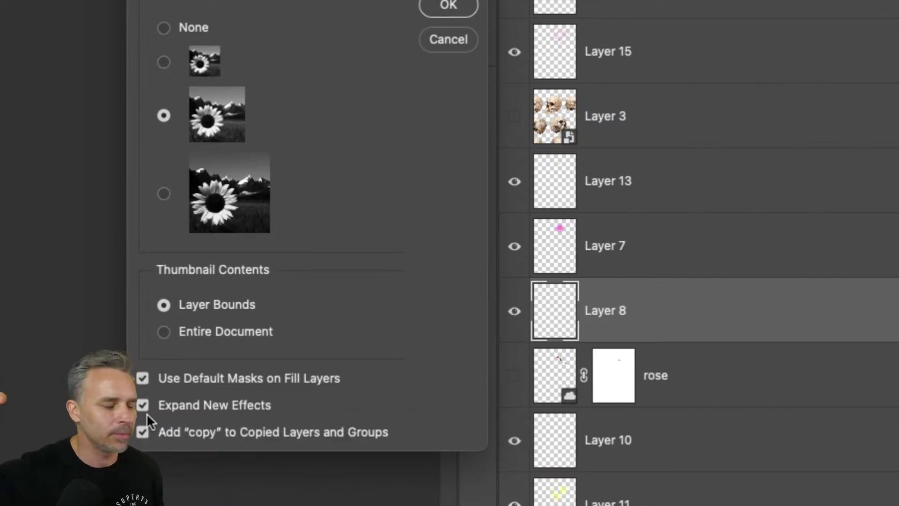
pyautogui.click(145, 407)
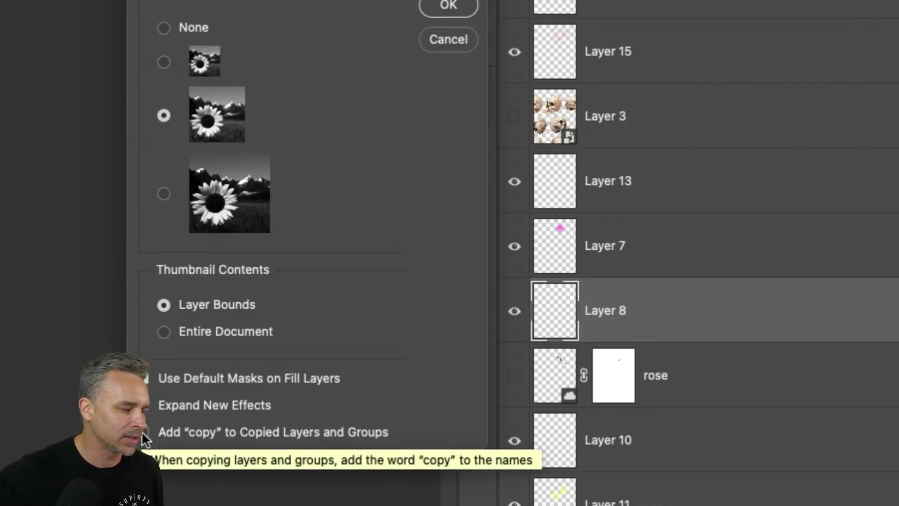
pyautogui.click(141, 430)
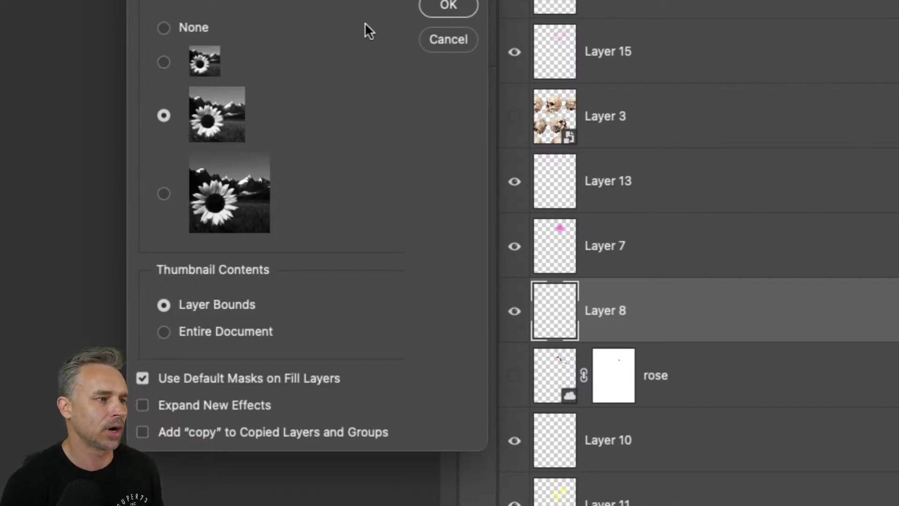
# - Apply the panel options and compare the new thumbnails of Layers 7, 13, 8 and 15
pyautogui.click(451, 14)
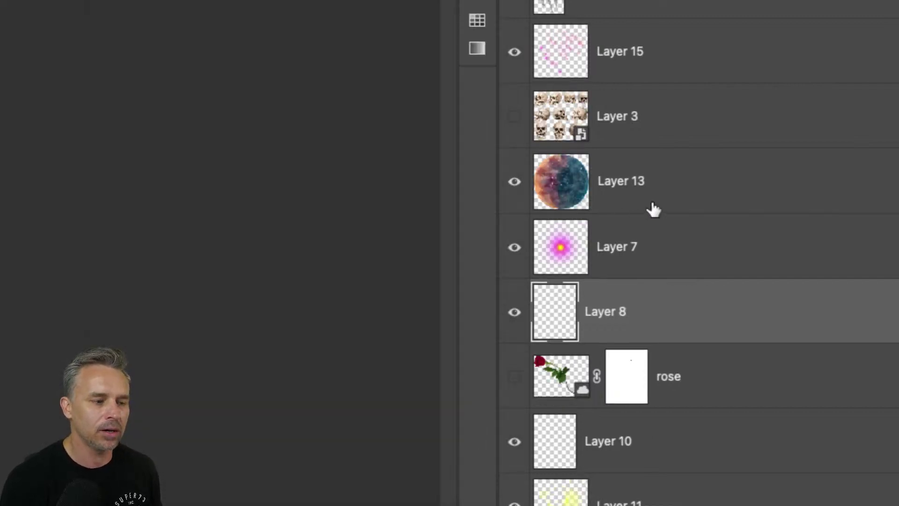
pyautogui.click(567, 232)
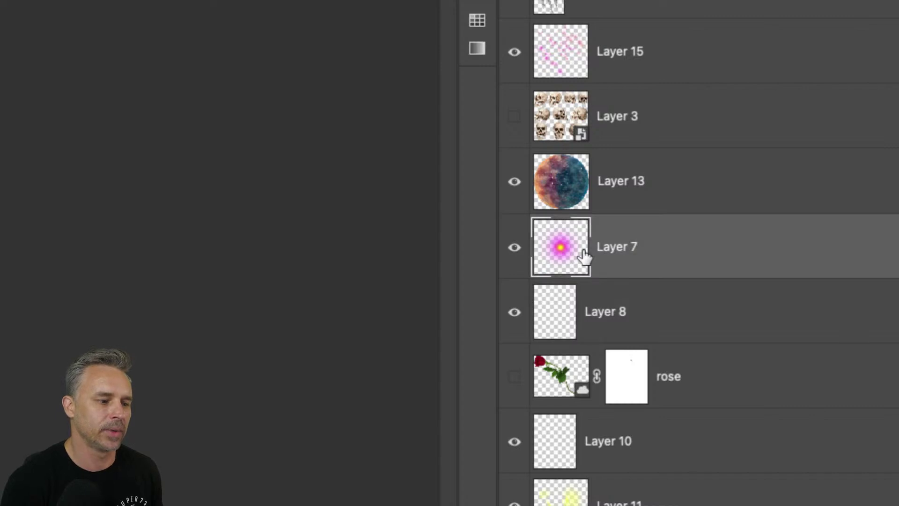
pyautogui.click(608, 182)
pyautogui.click(580, 317)
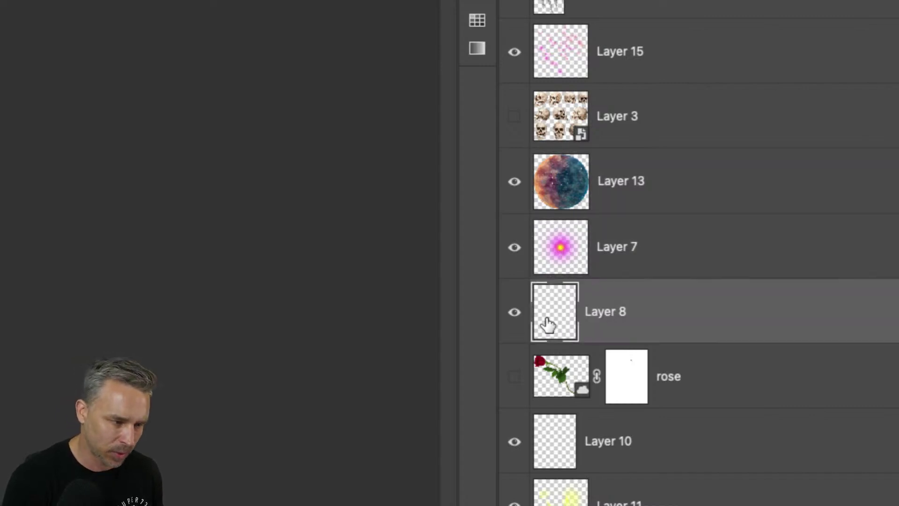
pyautogui.click(608, 187)
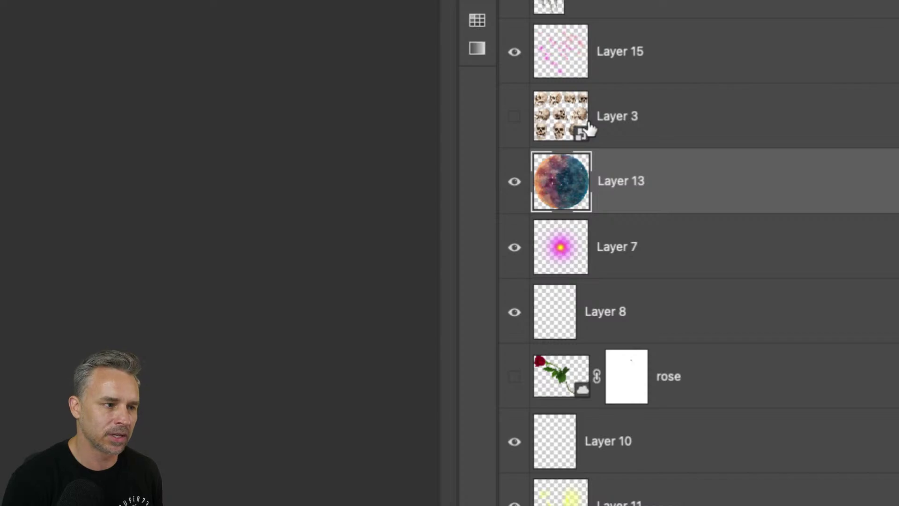
pyautogui.click(622, 71)
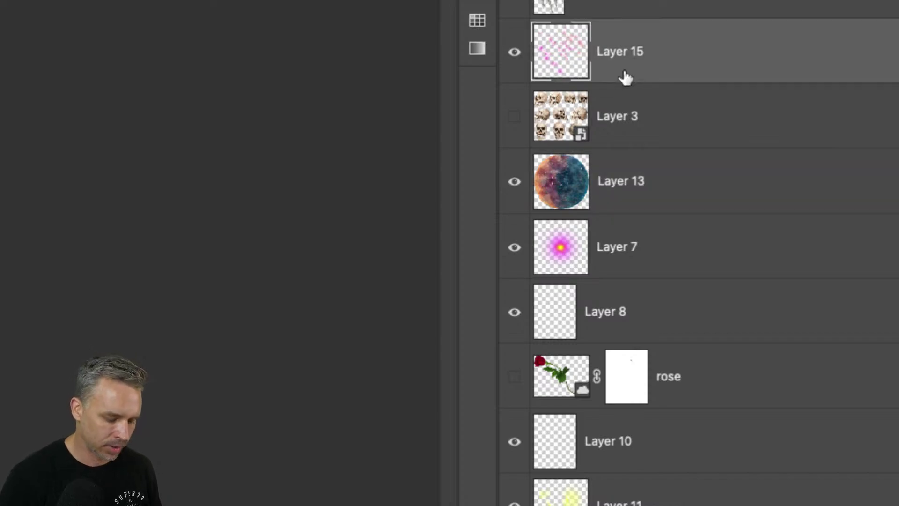
pyautogui.moveTo(628, 76); pyautogui.dragTo(624, 85)
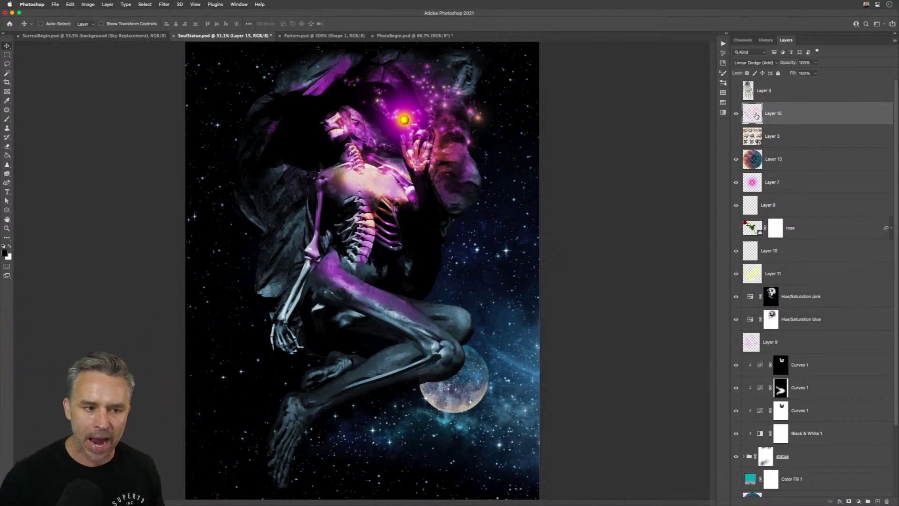
pyautogui.click(759, 164)
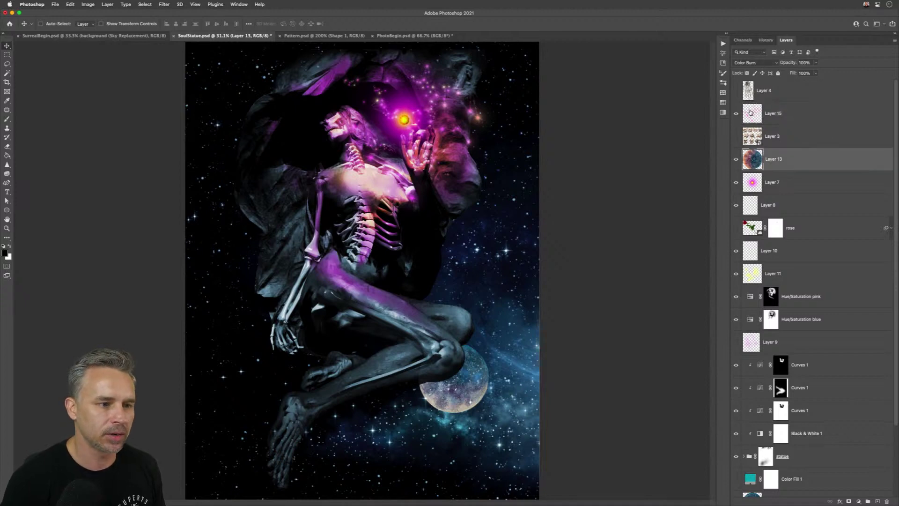
pyautogui.click(754, 115)
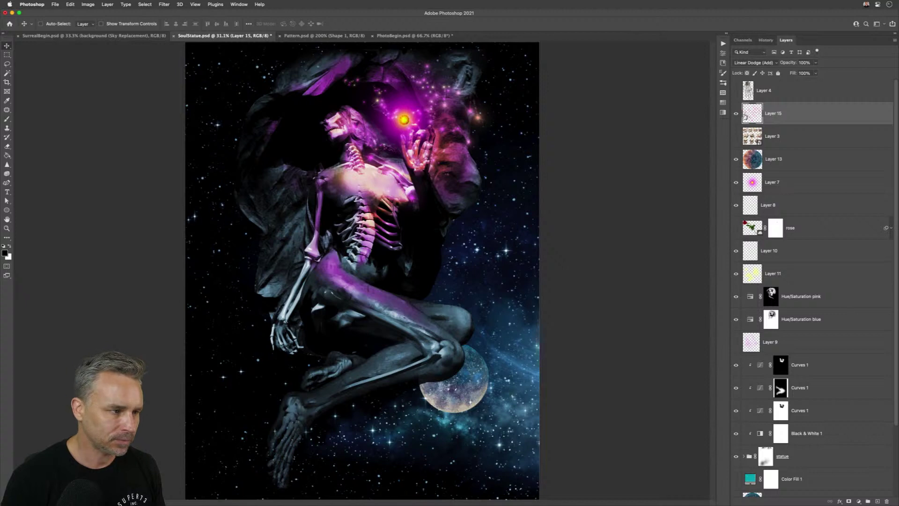
pyautogui.click(751, 256)
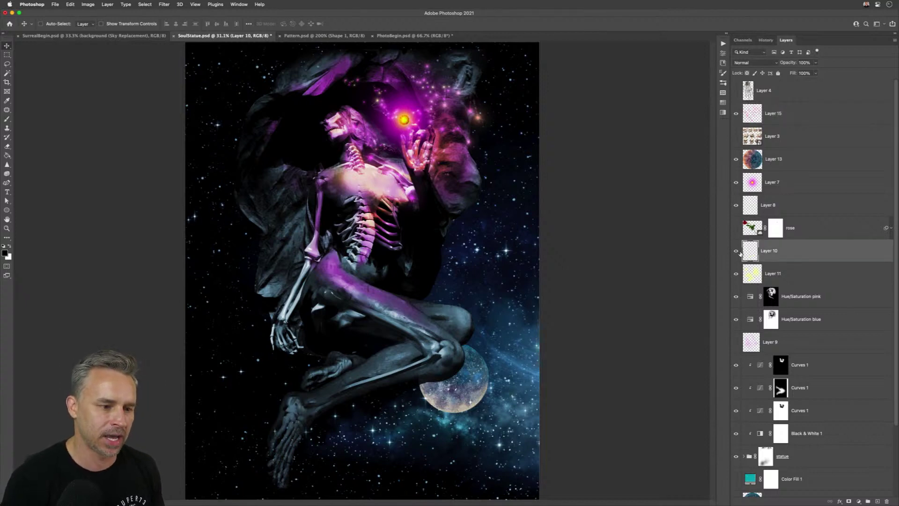
pyautogui.click(747, 277)
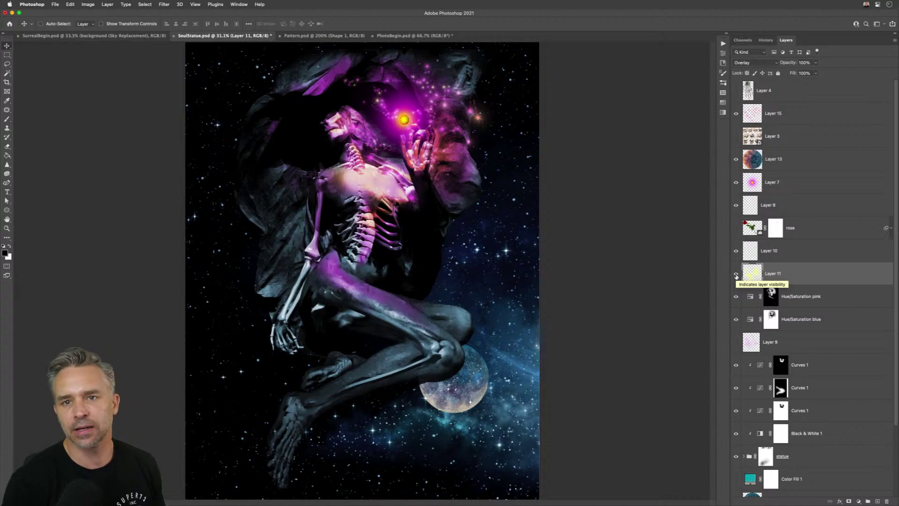
pyautogui.keyDown('alt'); pyautogui.click(736, 275); pyautogui.keyUp('alt')
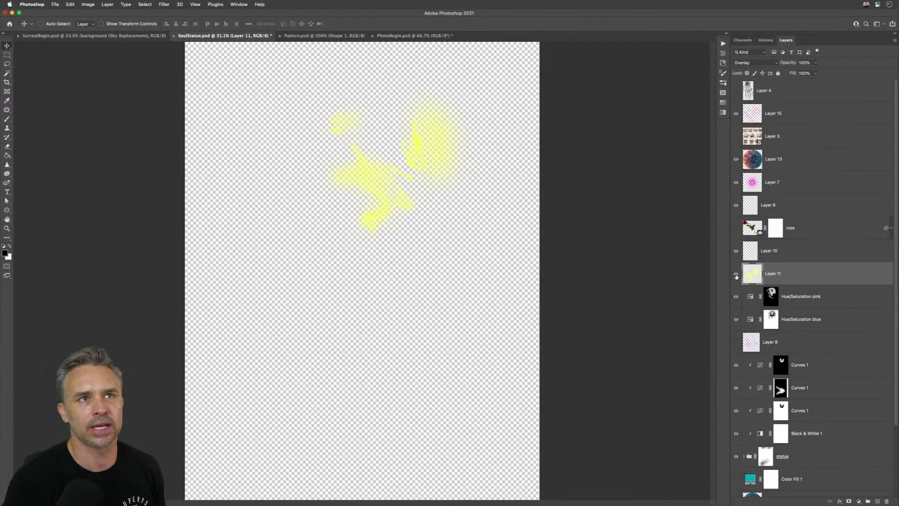
pyautogui.keyDown('alt'); pyautogui.click(736, 276); pyautogui.keyUp('alt')
pyautogui.click(749, 162)
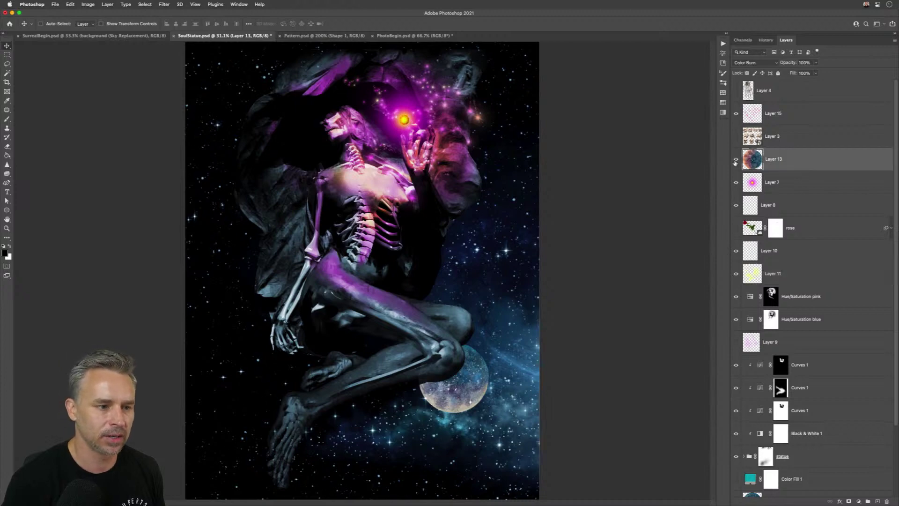
pyautogui.keyDown('alt'); pyautogui.click(735, 161); pyautogui.keyUp('alt')
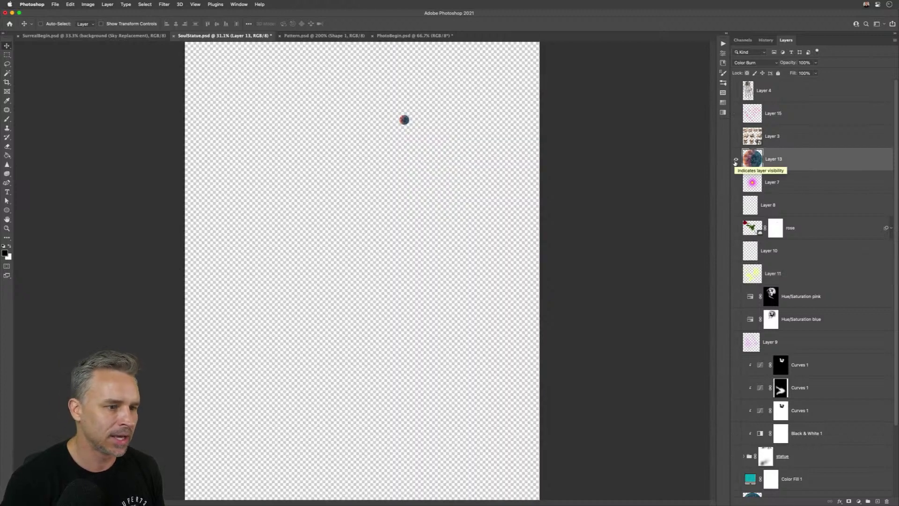
pyautogui.keyDown('alt'); pyautogui.click(735, 162); pyautogui.keyUp('alt')
pyautogui.keyDown('alt'); pyautogui.click(735, 162); pyautogui.keyUp('alt')
pyautogui.keyDown('alt'); pyautogui.click(735, 161); pyautogui.keyUp('alt')
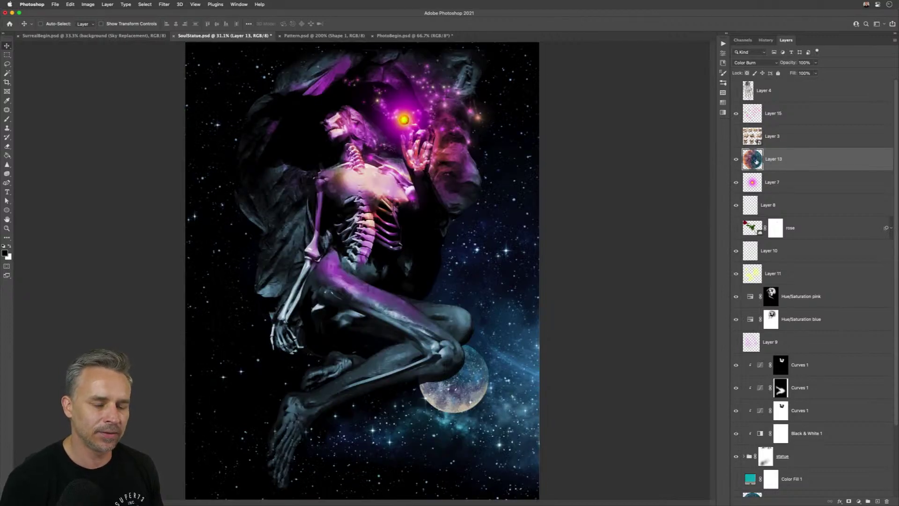
pyautogui.keyDown('alt'); pyautogui.click(757, 162); pyautogui.keyUp('alt')
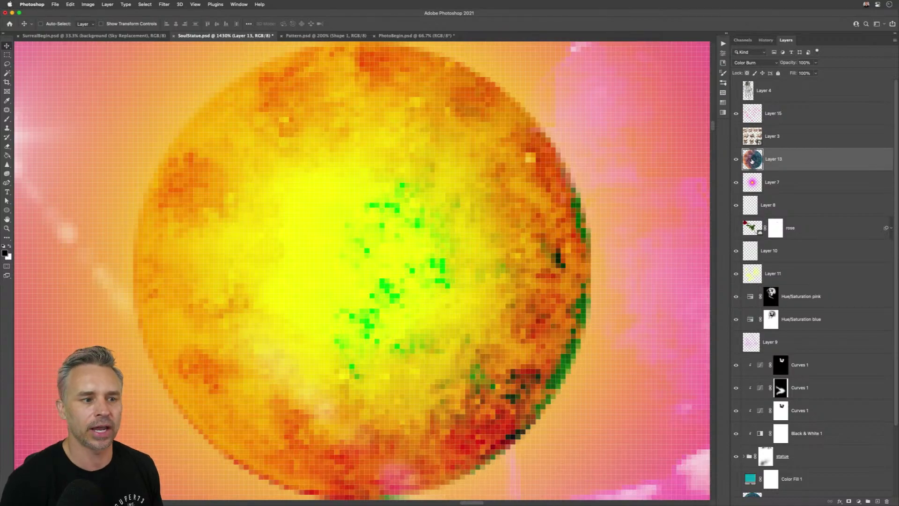
pyautogui.keyDown('alt'); pyautogui.click(748, 186); pyautogui.keyUp('alt')
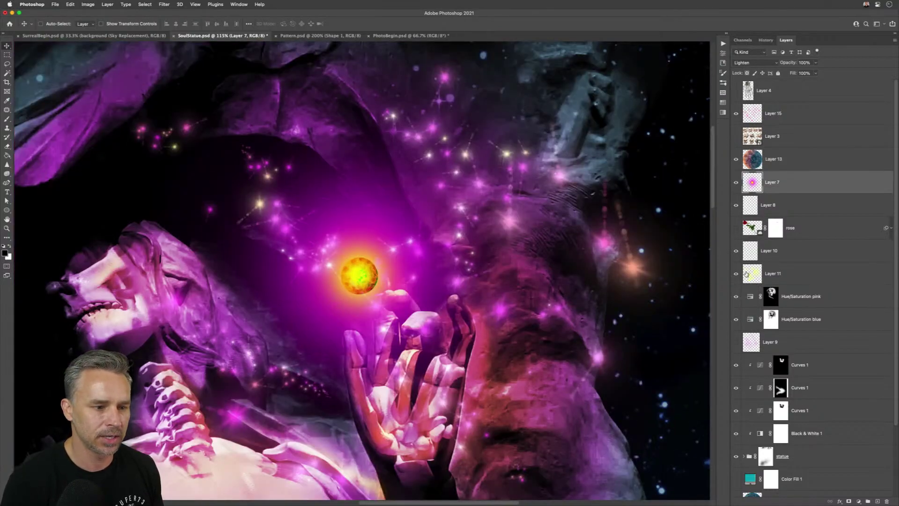
pyautogui.keyDown('alt'); pyautogui.click(749, 253); pyautogui.keyUp('alt')
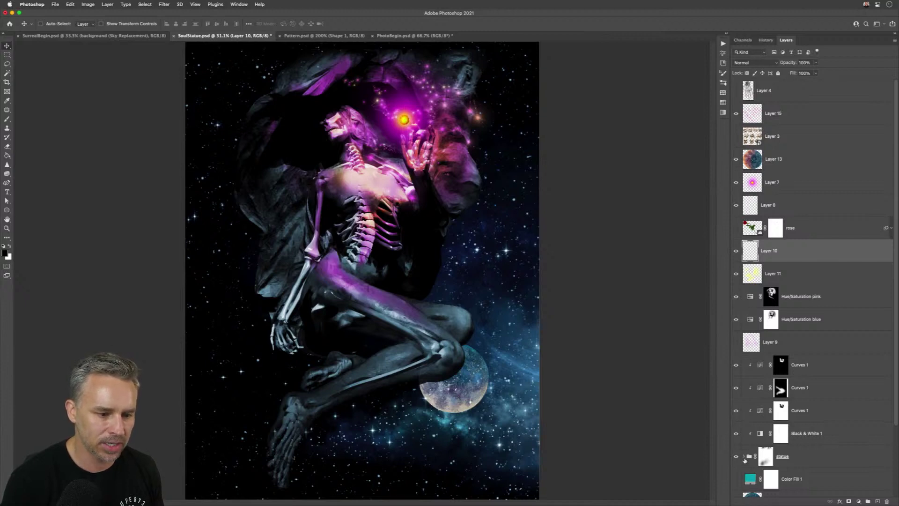
# - Expand the statue group and select the masked Background and woman layers
pyautogui.click(745, 457)
pyautogui.scroll(-5, 759, 356)
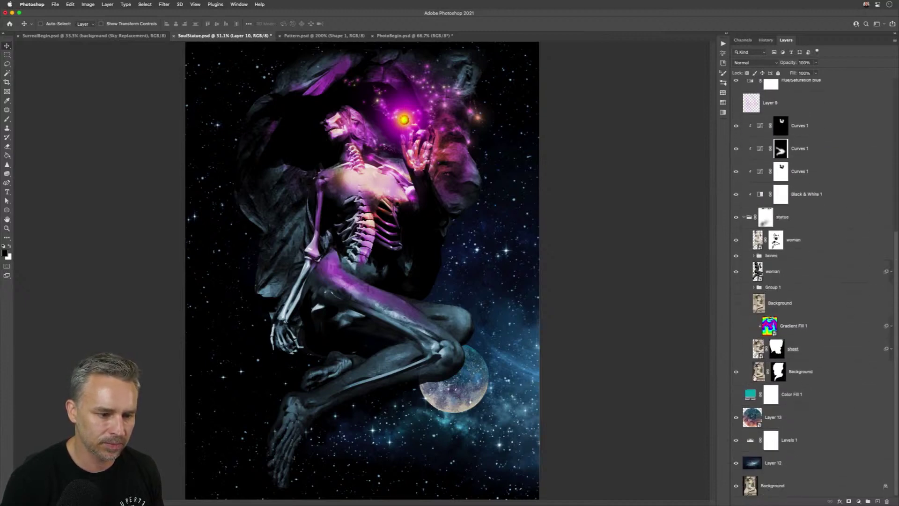
pyautogui.click(755, 377)
pyautogui.click(757, 272)
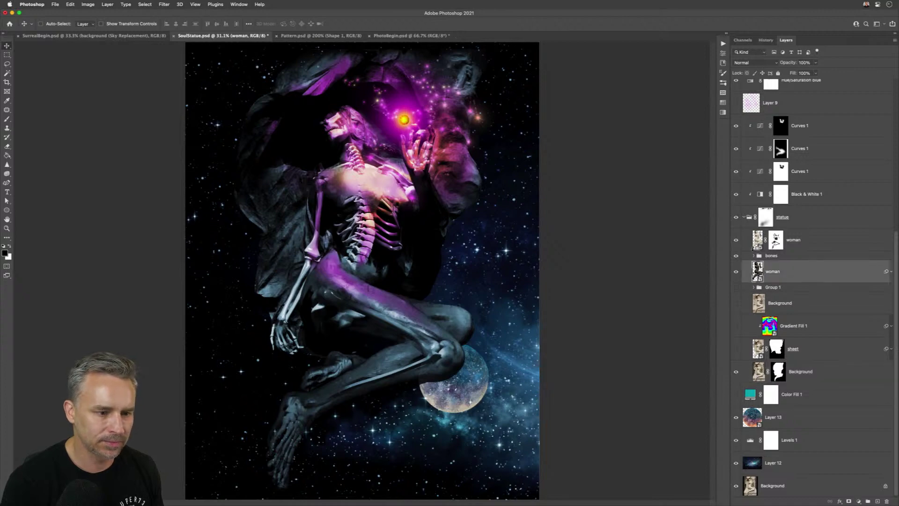
# - In the bones group, frame each layer: Bent Leg, skull, hand, forearm and bone
pyautogui.click(753, 255)
pyautogui.keyDown('alt'); pyautogui.click(768, 275); pyautogui.keyUp('alt')
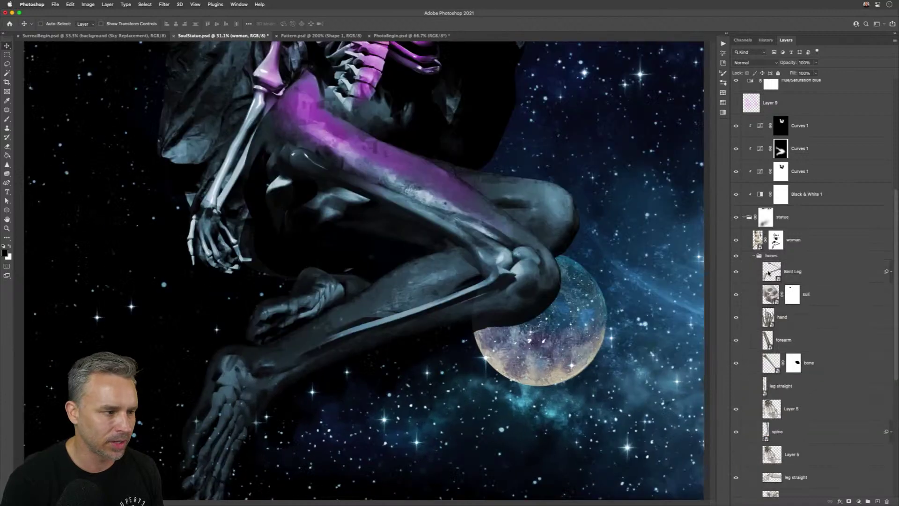
pyautogui.keyDown('alt'); pyautogui.click(771, 294); pyautogui.keyUp('alt')
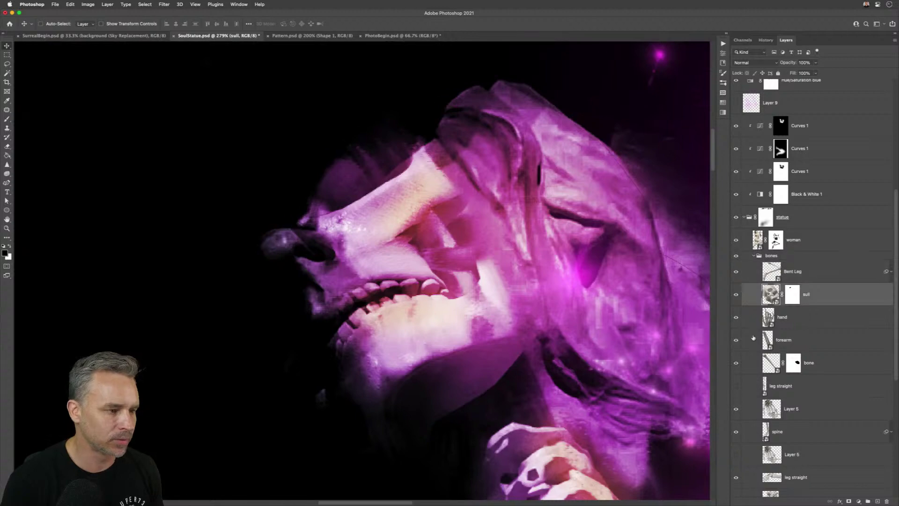
pyautogui.keyDown('alt'); pyautogui.click(765, 318); pyautogui.keyUp('alt')
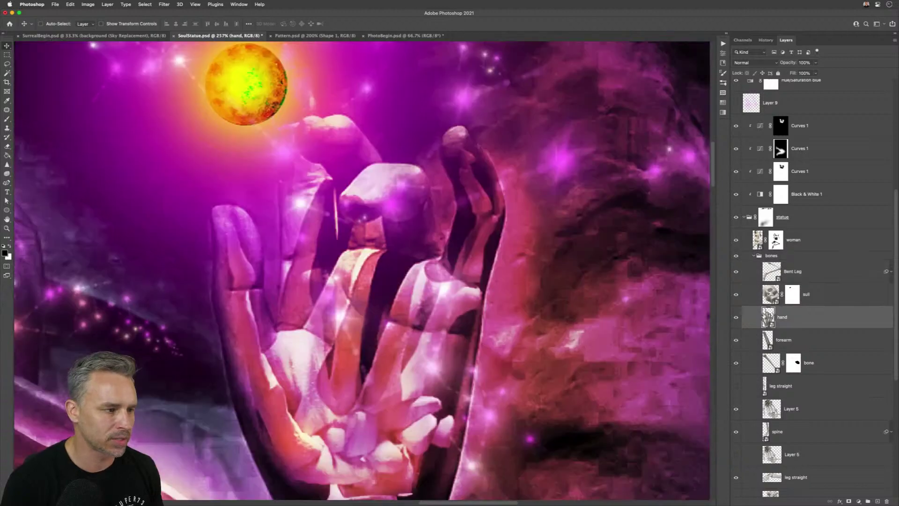
pyautogui.keyDown('alt'); pyautogui.click(765, 341); pyautogui.keyUp('alt')
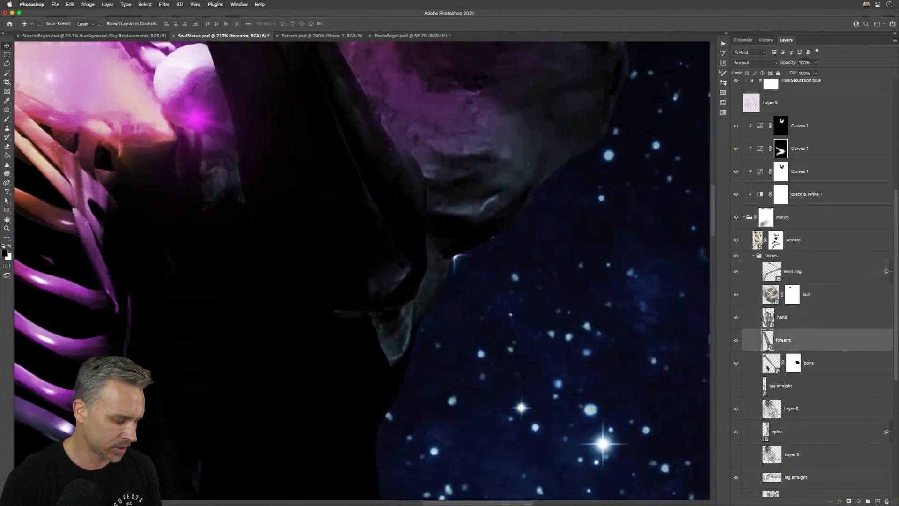
pyautogui.keyDown('alt'); pyautogui.click(767, 368); pyautogui.keyUp('alt')
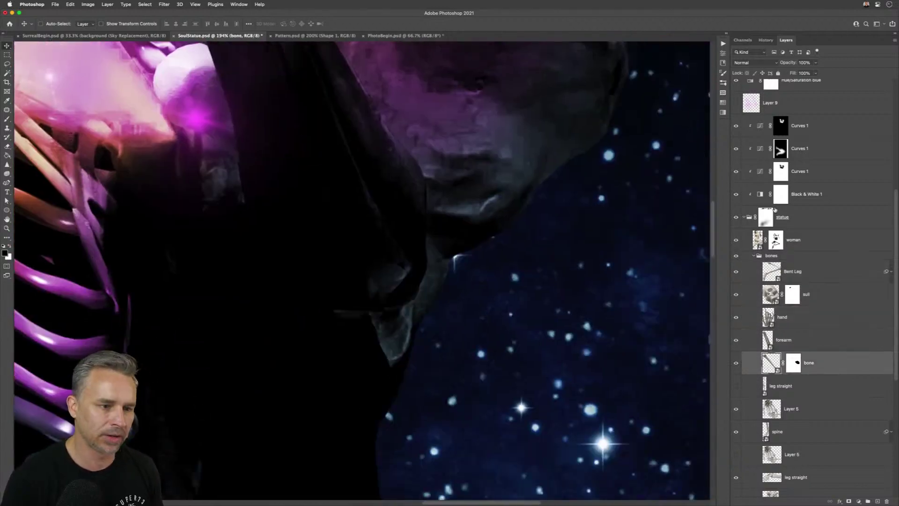
pyautogui.keyDown('alt'); pyautogui.click(773, 272); pyautogui.keyUp('alt')
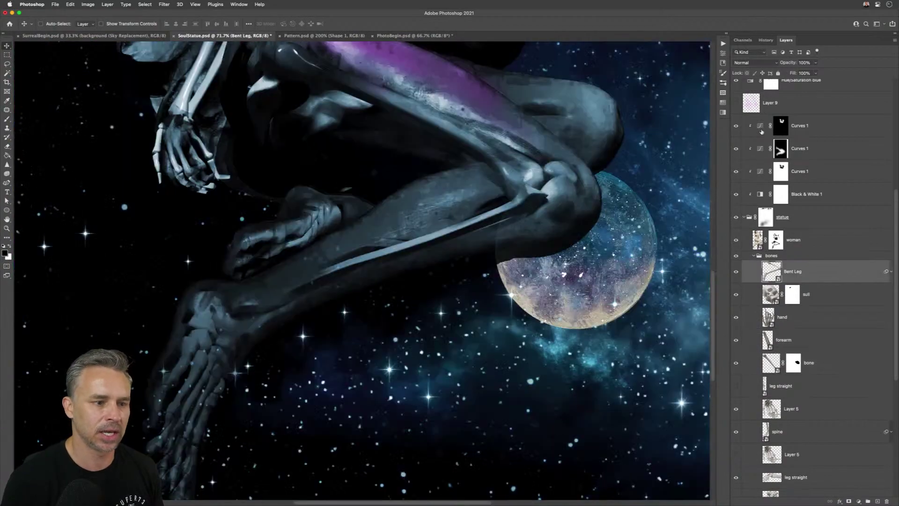
# - Select Curves 1 and Layer 9, then jump the view to Layer 13's glowing orb
pyautogui.keyDown('alt'); pyautogui.click(759, 120); pyautogui.keyUp('alt')
pyautogui.keyDown('alt'); pyautogui.click(752, 108); pyautogui.keyUp('alt')
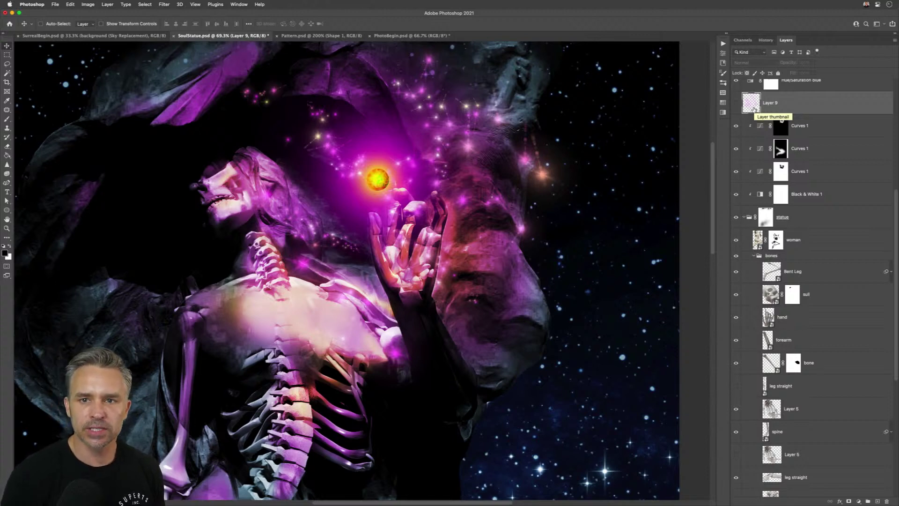
pyautogui.scroll(5, 801, 137)
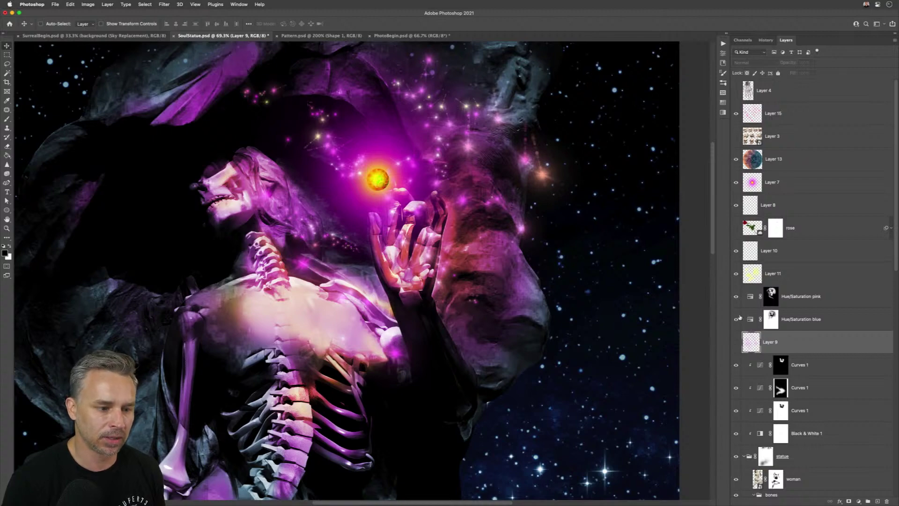
pyautogui.click(753, 163)
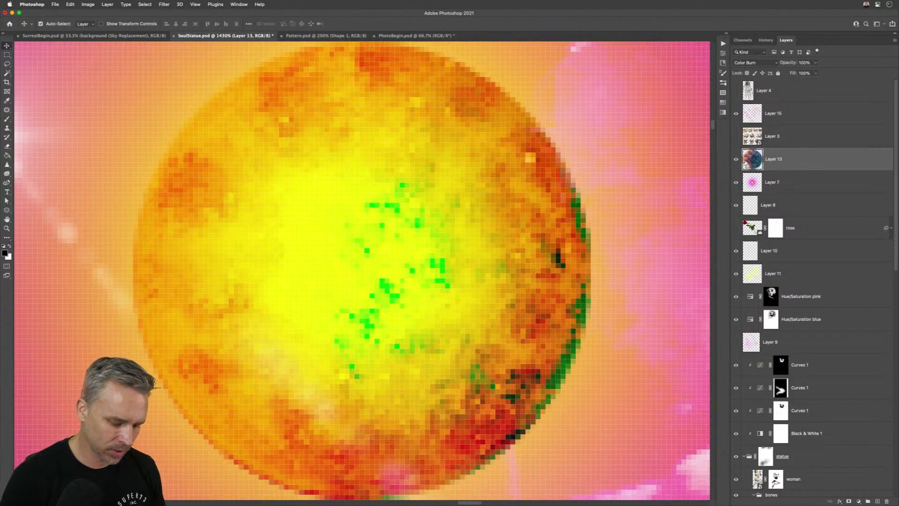
# - Fit the image on screen and toggle Layer 13 solo against the full composite
pyautogui.press('super+0')
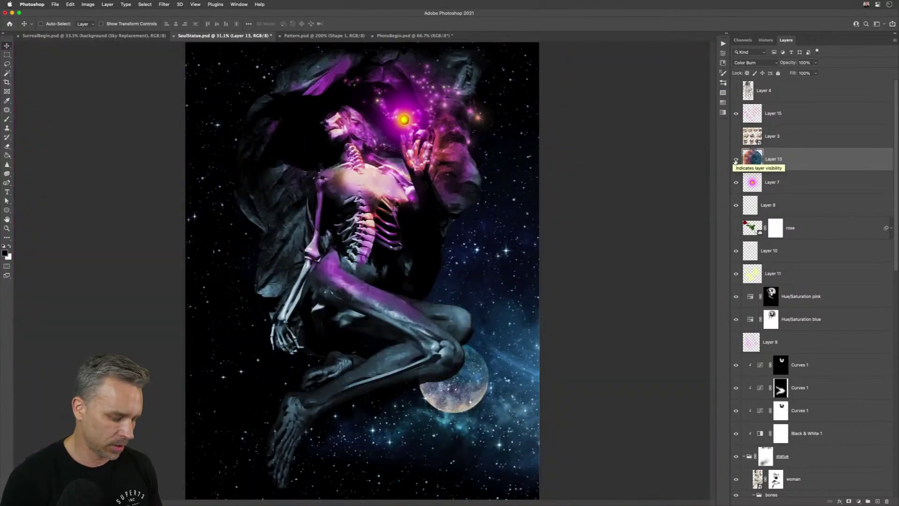
pyautogui.keyDown('alt'); pyautogui.click(736, 161); pyautogui.keyUp('alt')
pyautogui.keyDown('alt'); pyautogui.click(735, 162); pyautogui.keyUp('alt')
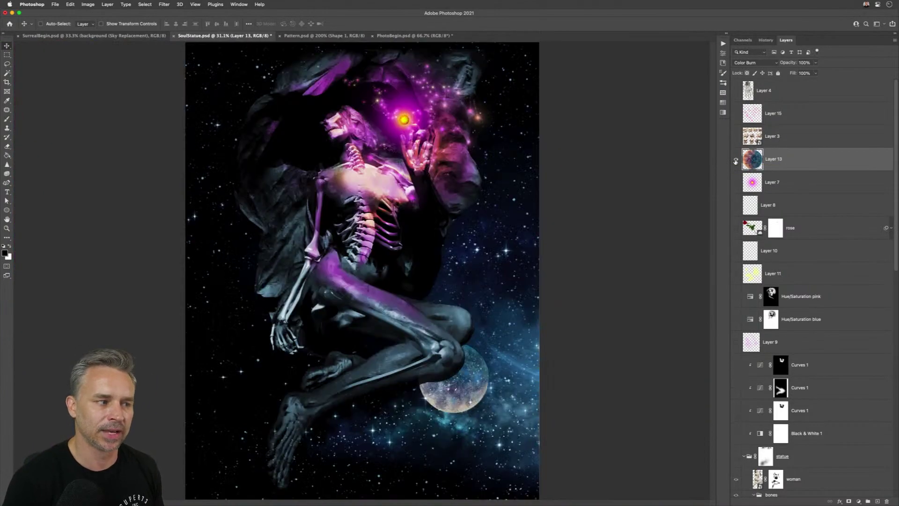
pyautogui.keyDown('alt'); pyautogui.click(735, 161); pyautogui.keyUp('alt')
pyautogui.keyDown('alt'); pyautogui.click(735, 161); pyautogui.keyUp('alt')
pyautogui.keyDown('alt'); pyautogui.click(735, 161); pyautogui.keyUp('alt')
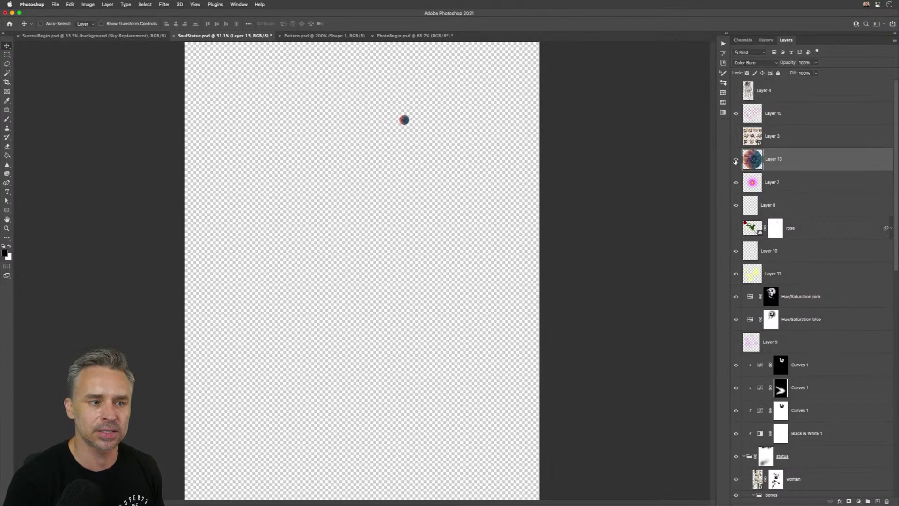
pyautogui.keyDown('alt'); pyautogui.click(736, 161); pyautogui.keyUp('alt')
pyautogui.keyDown('alt'); pyautogui.click(735, 161); pyautogui.keyUp('alt')
pyautogui.keyDown('alt'); pyautogui.click(736, 162); pyautogui.keyUp('alt')
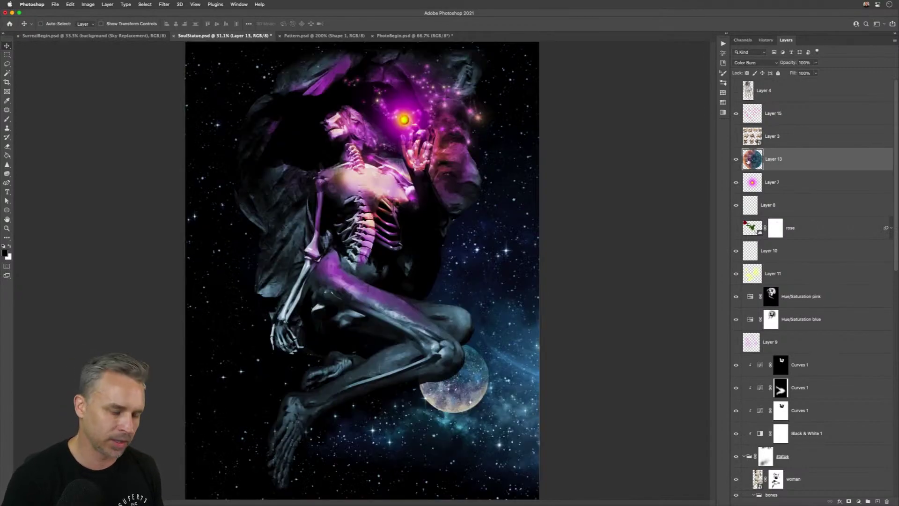
pyautogui.keyDown('alt'); pyautogui.click(748, 161); pyautogui.keyUp('alt')
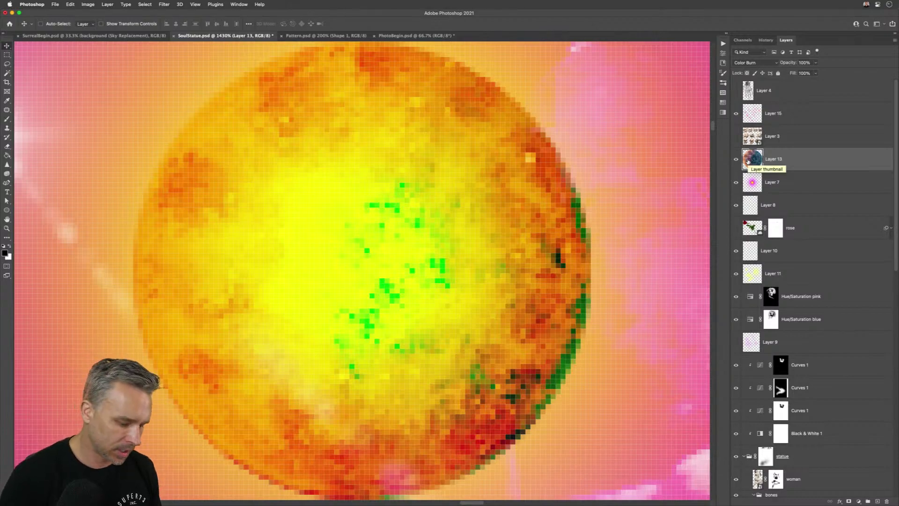
pyautogui.keyDown('alt'); pyautogui.click(748, 161); pyautogui.keyUp('alt')
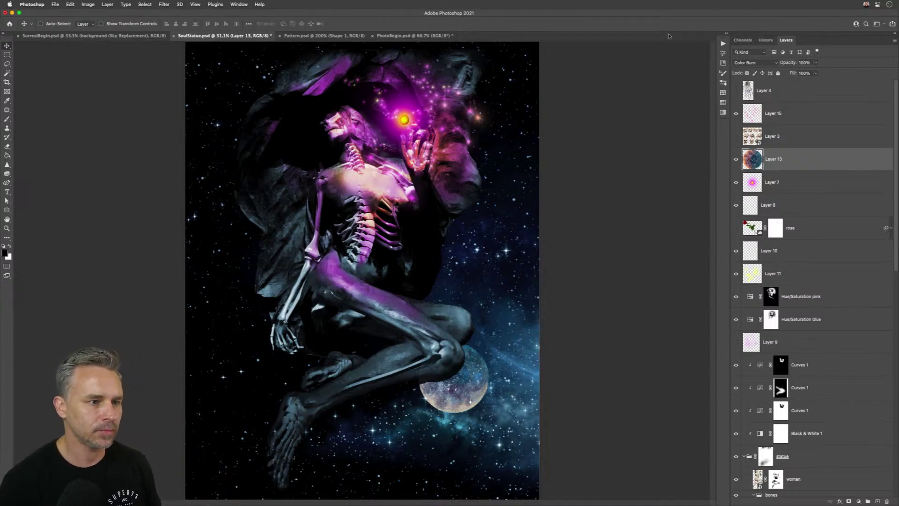
# - Expand and widen the panel dock, browsing Properties, Libraries, Brush Settings, Patterns and Swatches
pyautogui.click(727, 35)
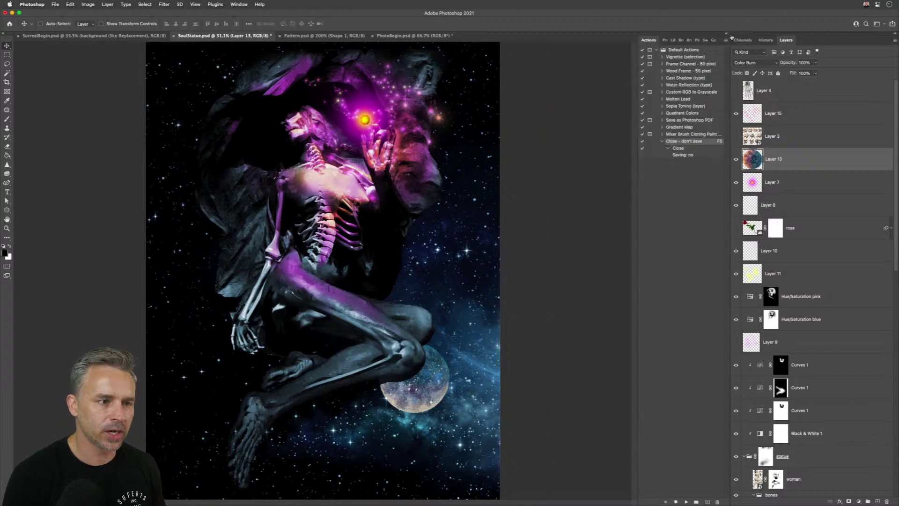
pyautogui.click(665, 42)
pyautogui.moveTo(638, 51); pyautogui.dragTo(601, 52)
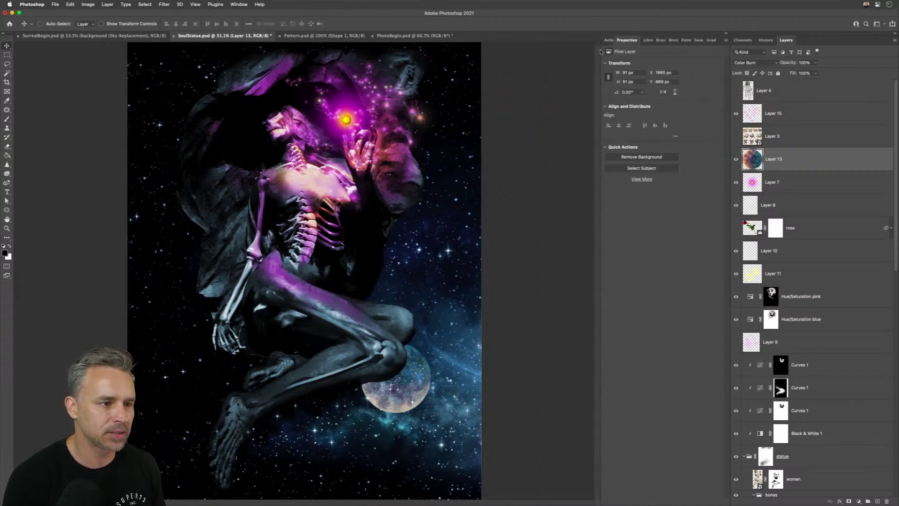
pyautogui.click(648, 40)
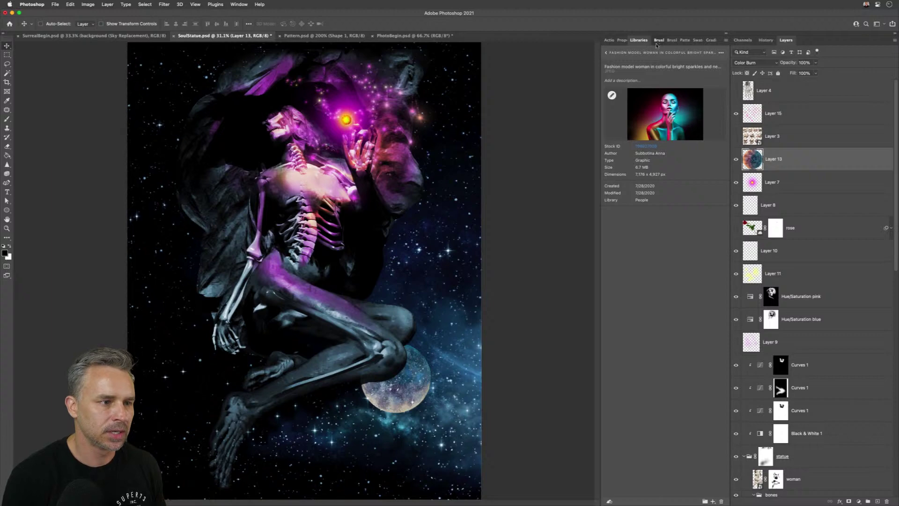
pyautogui.click(660, 40)
pyautogui.click(678, 41)
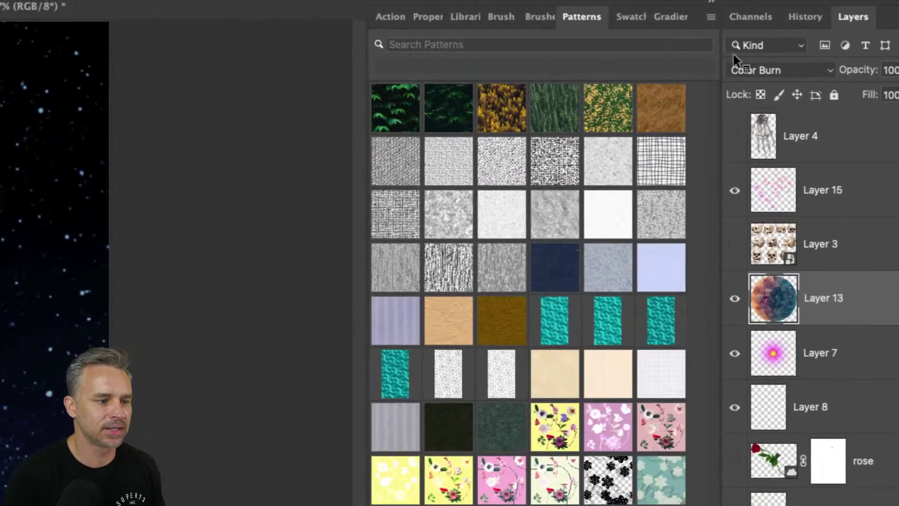
pyautogui.click(621, 22)
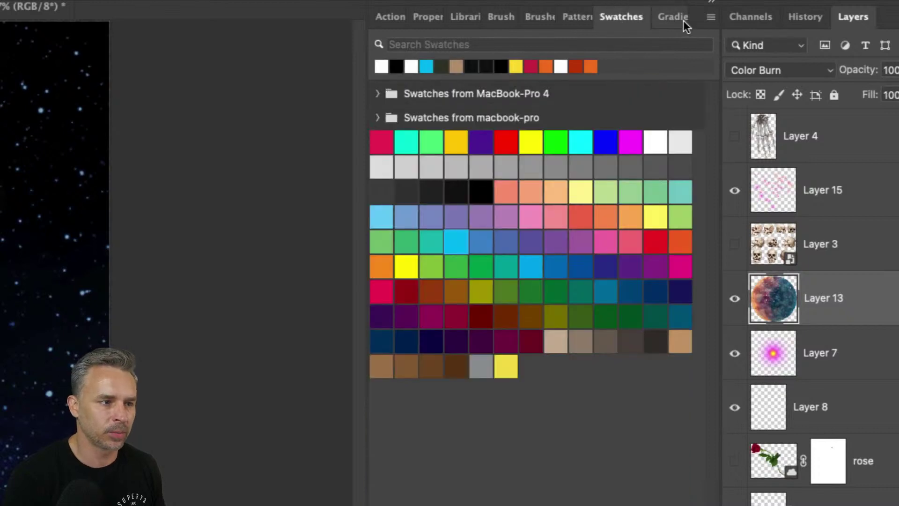
# - Show the Gradients panel and select both imported gradient folders
pyautogui.click(662, 24)
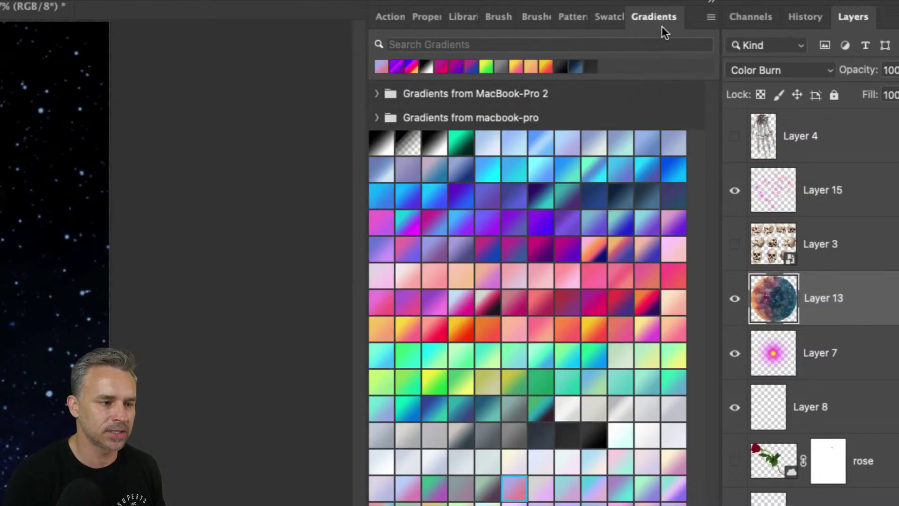
pyautogui.click(708, 19)
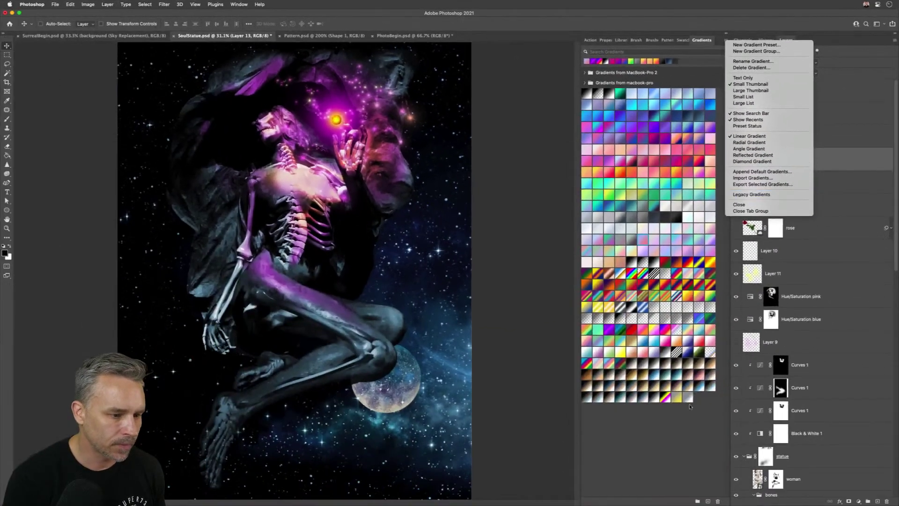
pyautogui.click(690, 406)
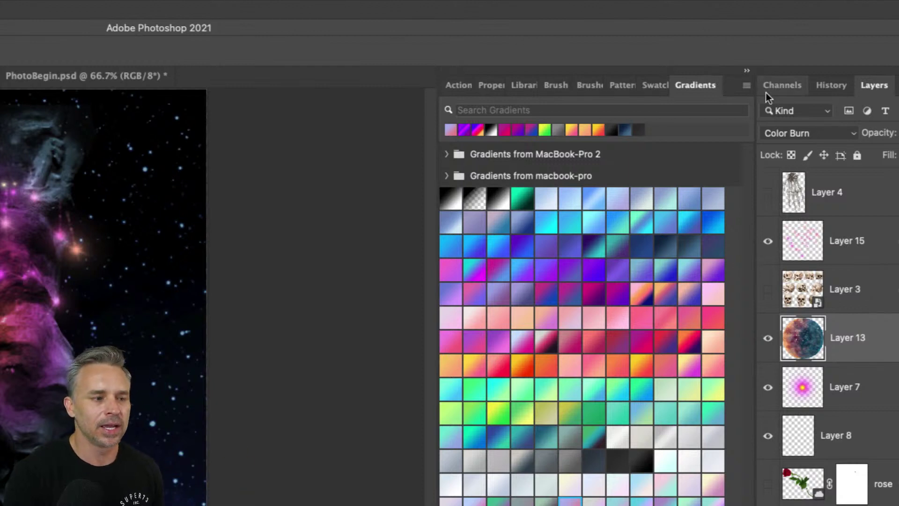
pyautogui.click(547, 159)
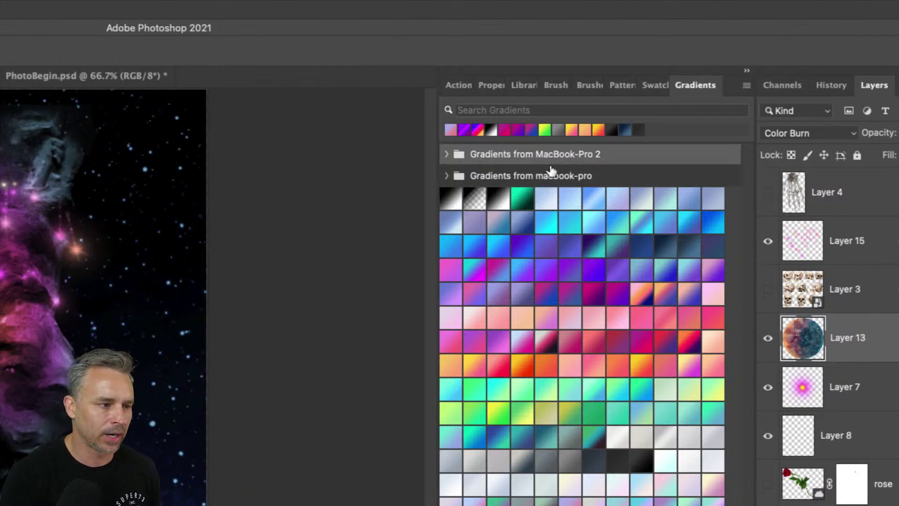
pyautogui.keyDown('shift'); pyautogui.click(552, 172); pyautogui.keyUp('shift')
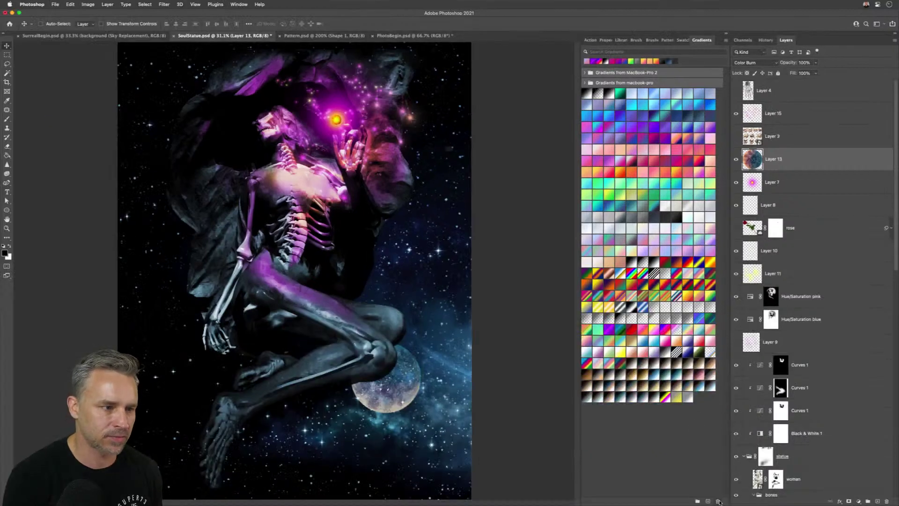
# - Delete the two imported gradient folders and the two imported swatch folders
pyautogui.click(718, 501)
pyautogui.click(462, 169)
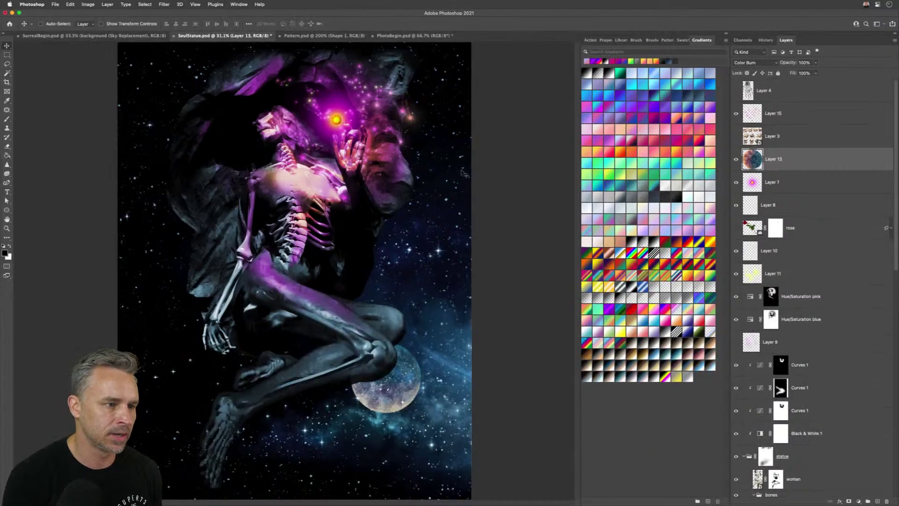
pyautogui.click(682, 41)
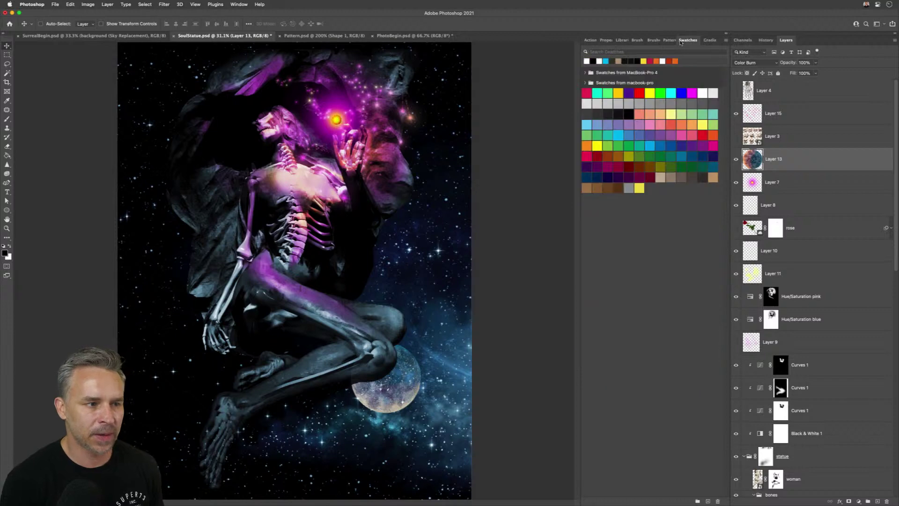
pyautogui.click(619, 75)
pyautogui.keyDown('shift'); pyautogui.click(619, 82); pyautogui.keyUp('shift')
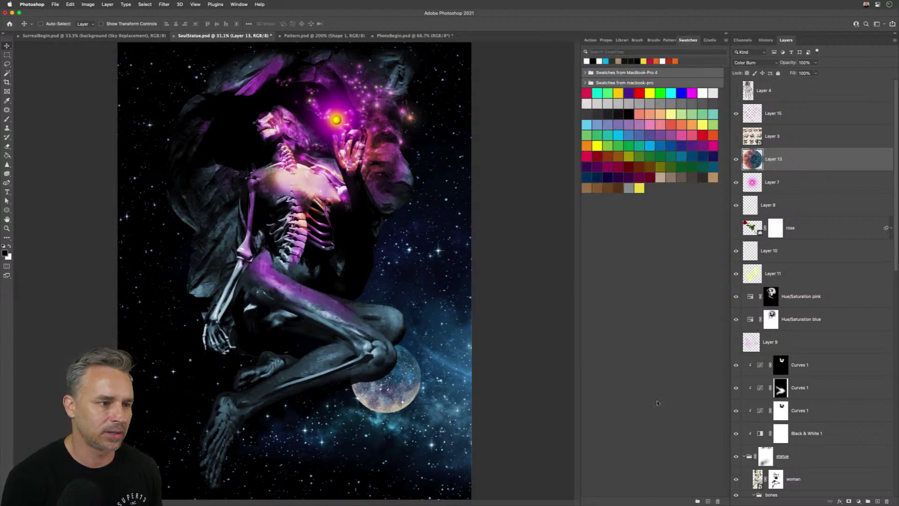
pyautogui.click(717, 501)
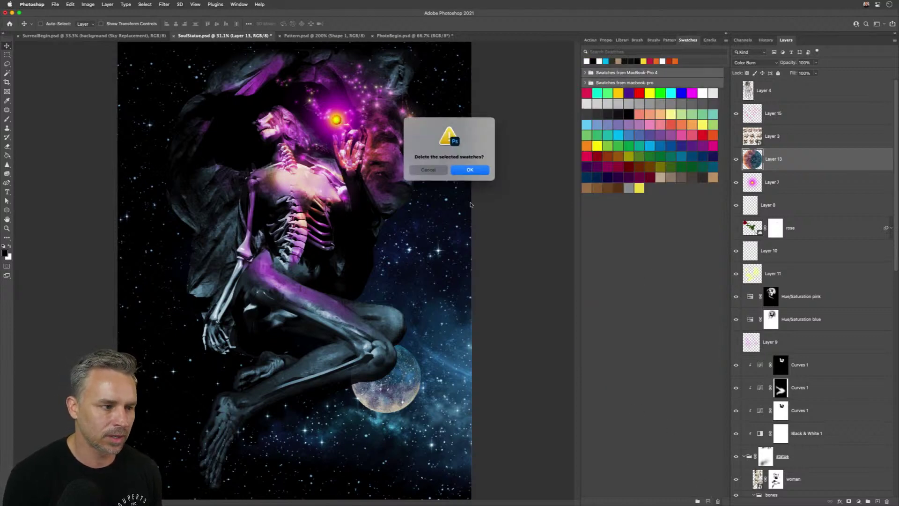
pyautogui.click(469, 171)
# - Check the Lens Flares and Sparklers brush folder, then float the Shapes panel over the canvas
pyautogui.click(653, 41)
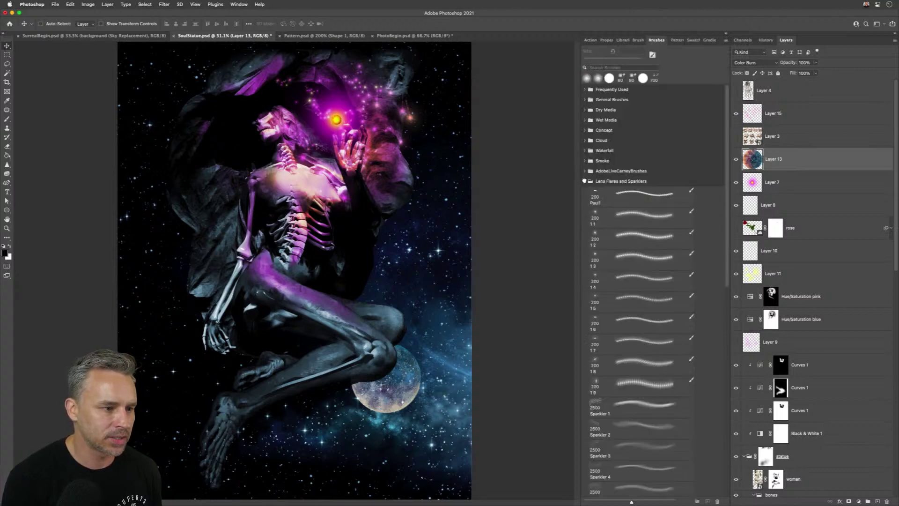
pyautogui.click(584, 181)
pyautogui.click(585, 182)
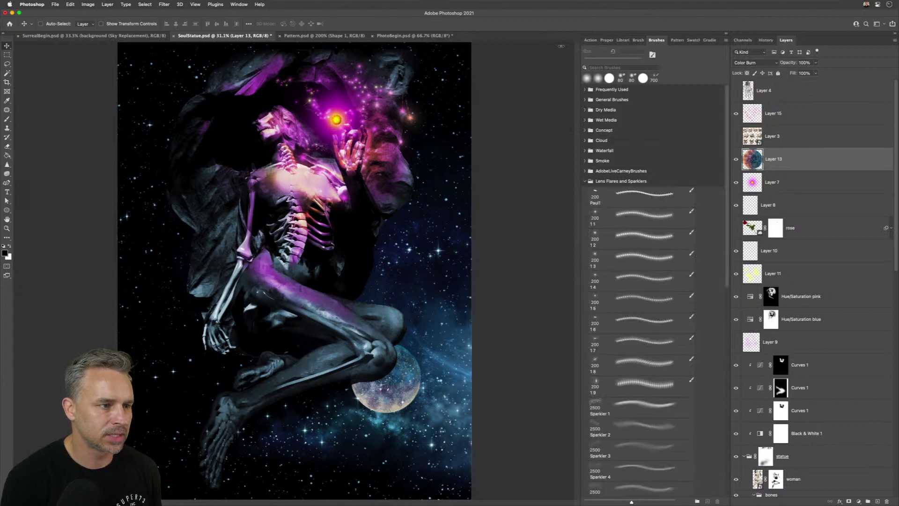
pyautogui.click(239, 4)
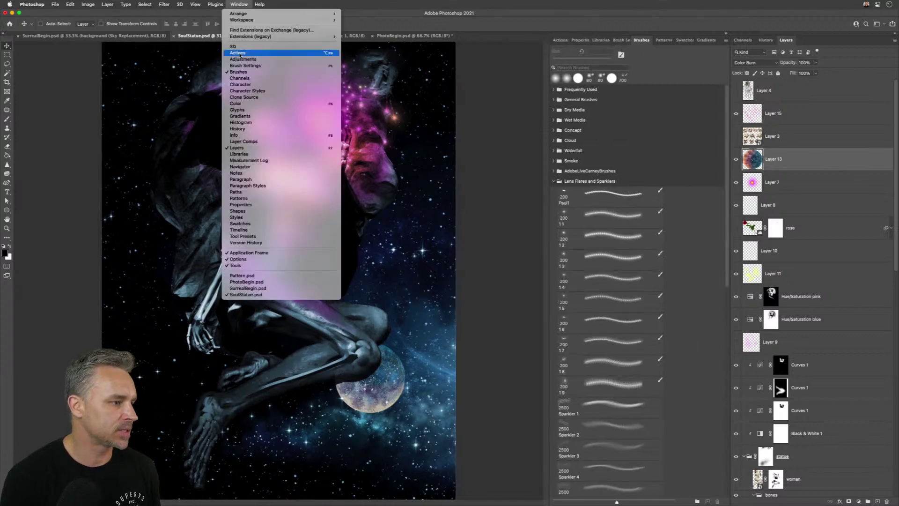
pyautogui.click(252, 211)
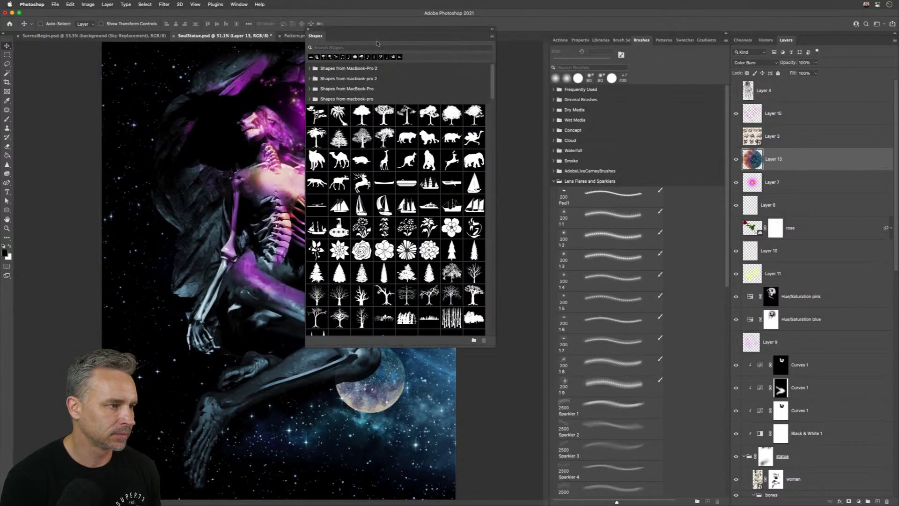
pyautogui.moveTo(377, 43); pyautogui.dragTo(475, 73)
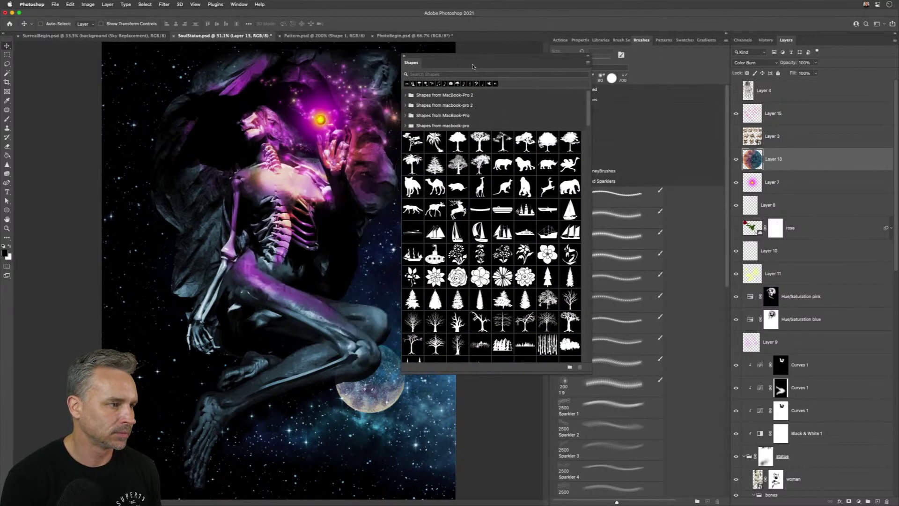
# - Delete the four imported 'Shapes from MacBook-Pro' folders and dock the Shapes panel
pyautogui.keyDown('shift'); pyautogui.click(451, 129); pyautogui.keyUp('shift')
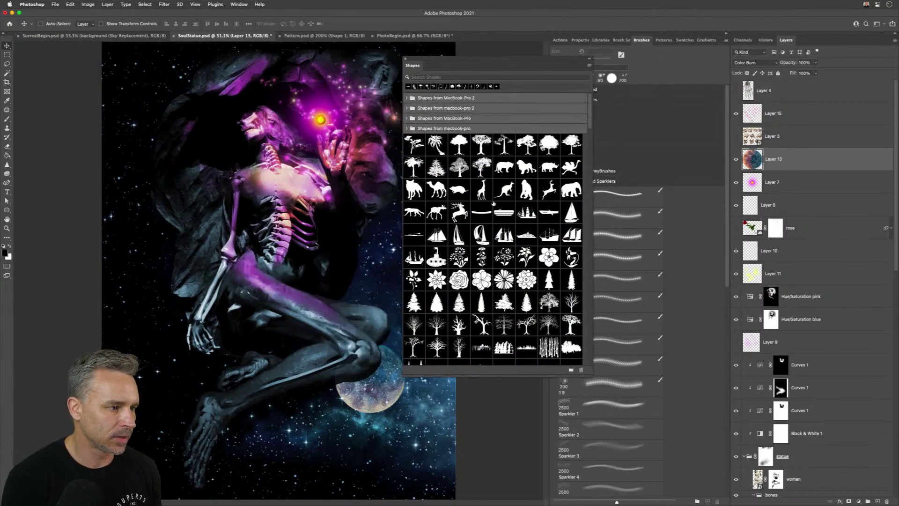
pyautogui.click(581, 370)
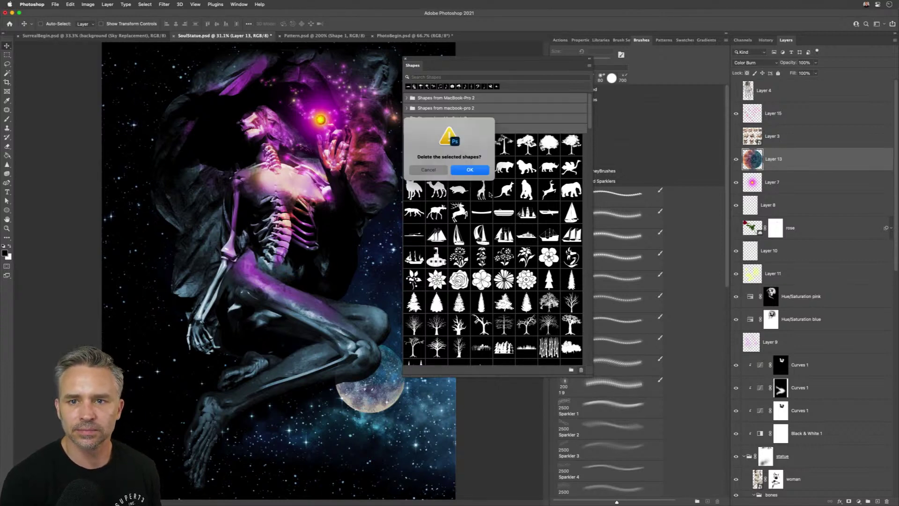
pyautogui.click(462, 172)
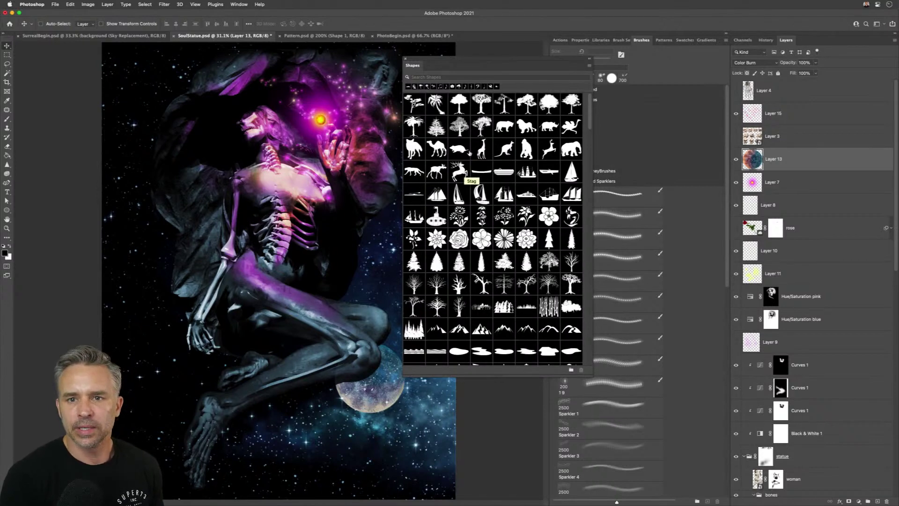
pyautogui.moveTo(413, 66); pyautogui.dragTo(596, 40)
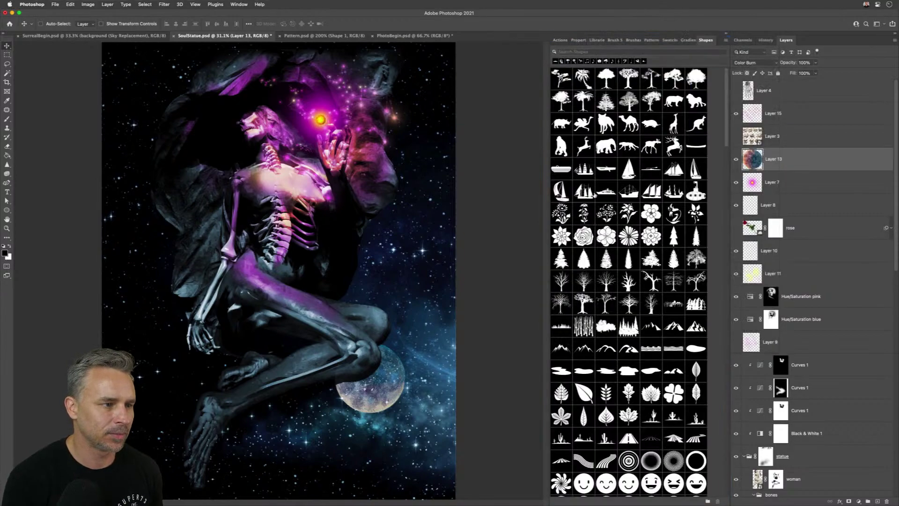
# - Scroll through the Shapes panel's preset shapes
pyautogui.scroll(-20, 690, 315)
pyautogui.scroll(-10, 690, 315)
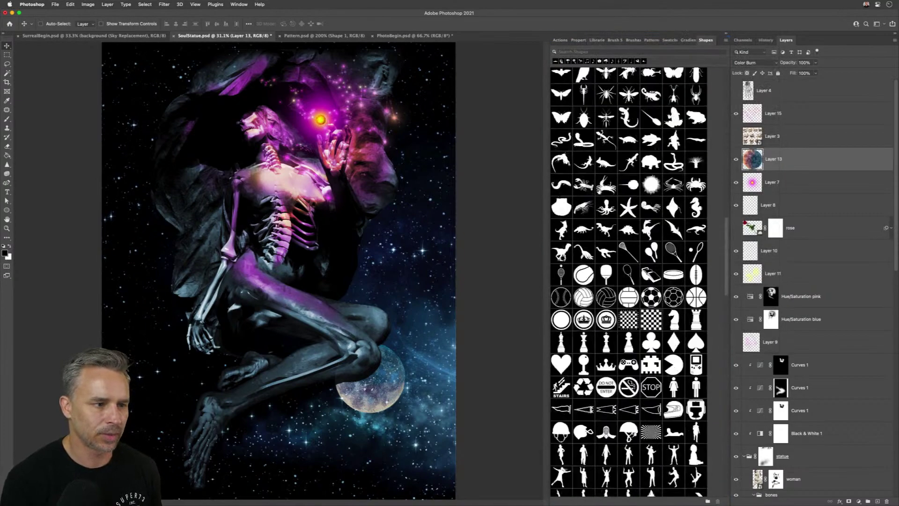
pyautogui.scroll(6, 689, 315)
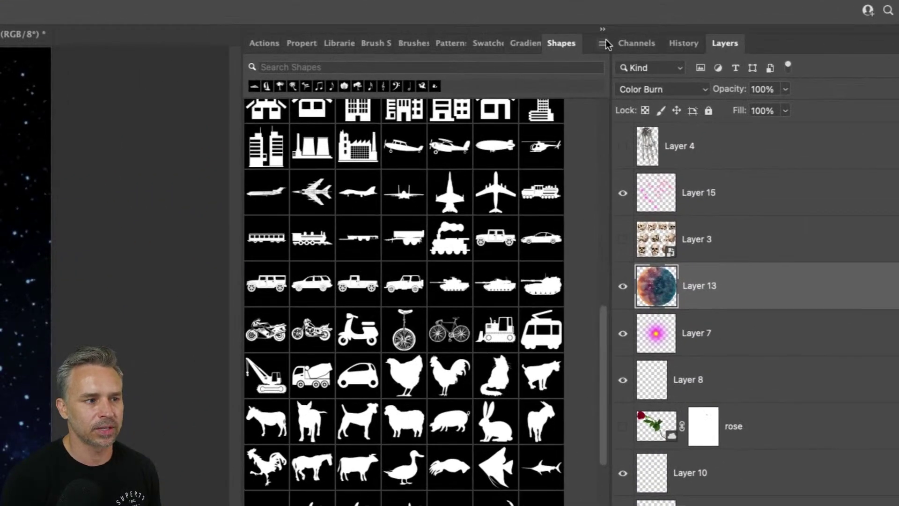
pyautogui.click(604, 43)
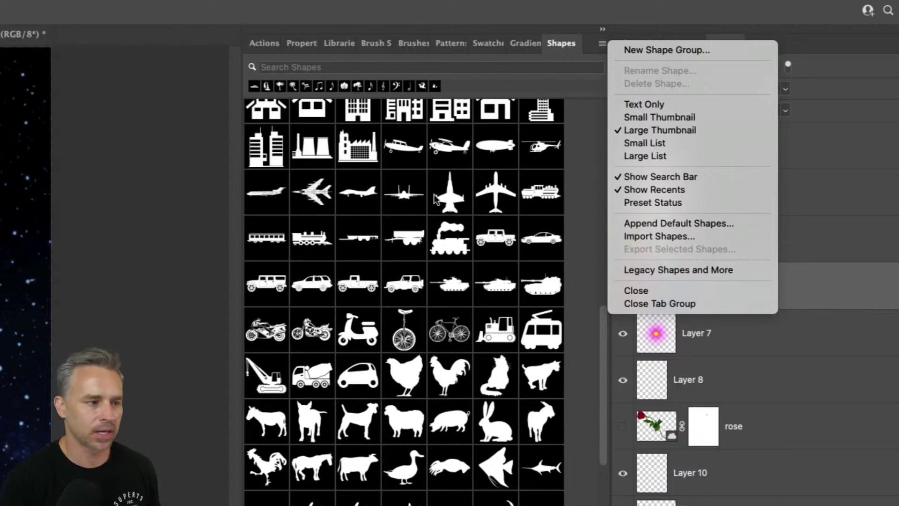
pyautogui.click(486, 75)
pyautogui.scroll(5, 421, 220)
pyautogui.scroll(5, 421, 220)
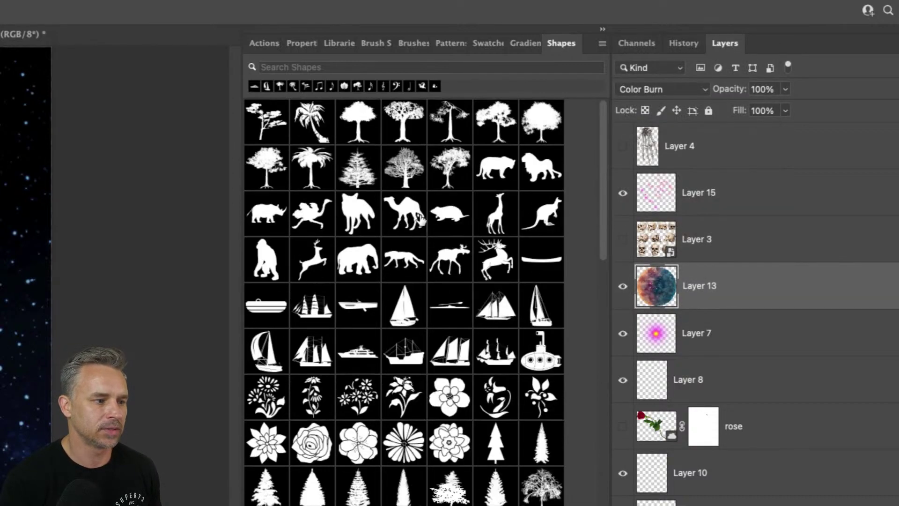
# - Browse the Gradients, Swatches and Patterns panels, then select Layer 4
pyautogui.click(688, 40)
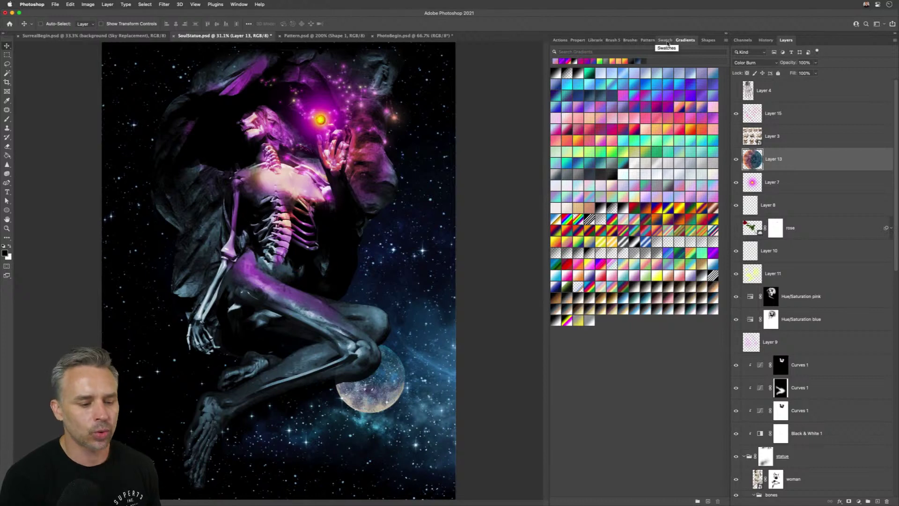
pyautogui.click(667, 40)
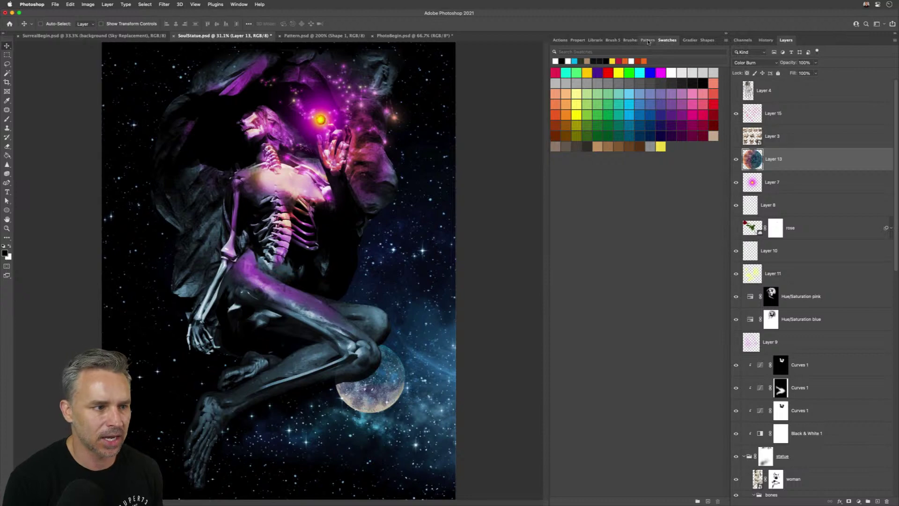
pyautogui.click(648, 40)
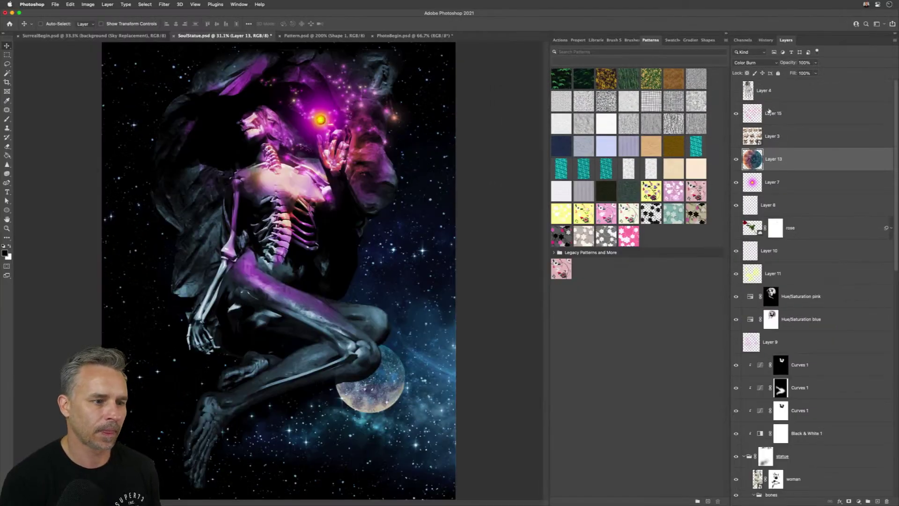
pyautogui.click(784, 84)
# - Add a new layer and turn it into a gradient fill, previewing several linear presets
pyautogui.click(878, 502)
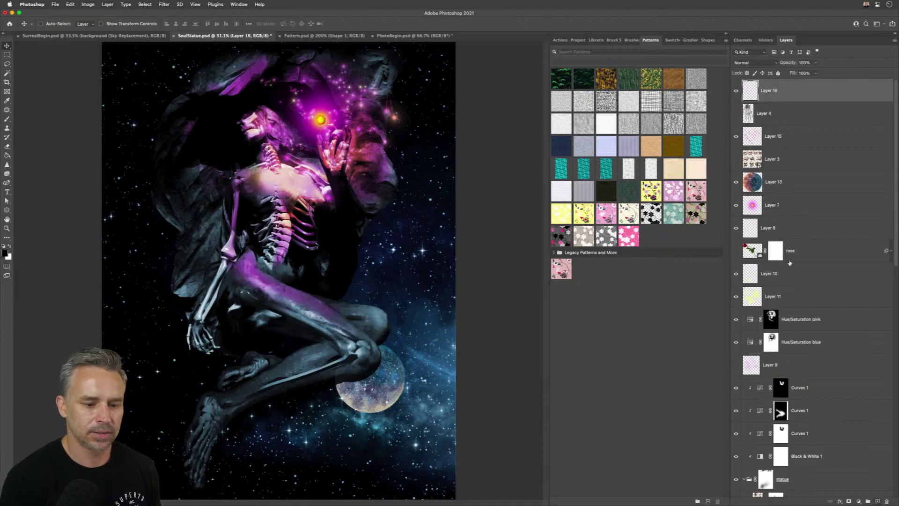
pyautogui.click(673, 41)
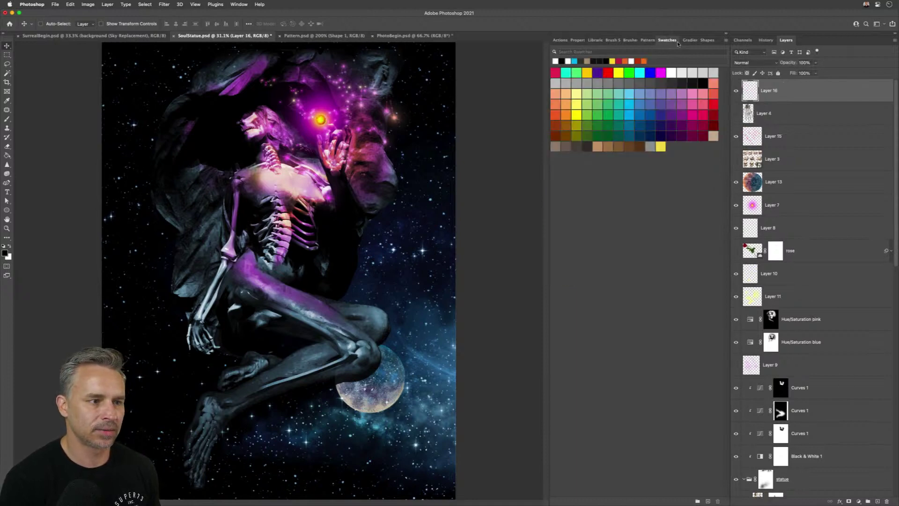
pyautogui.click(688, 42)
pyautogui.click(634, 186)
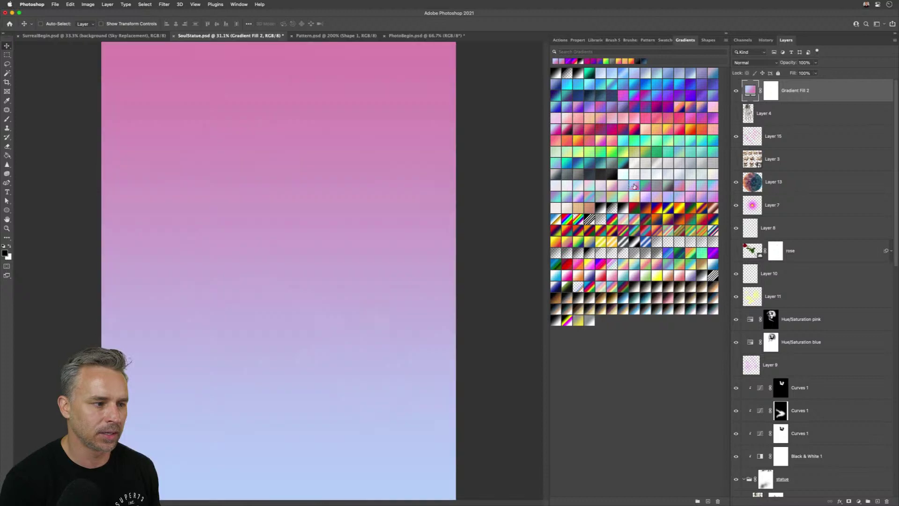
pyautogui.click(606, 121)
pyautogui.click(608, 130)
pyautogui.click(595, 137)
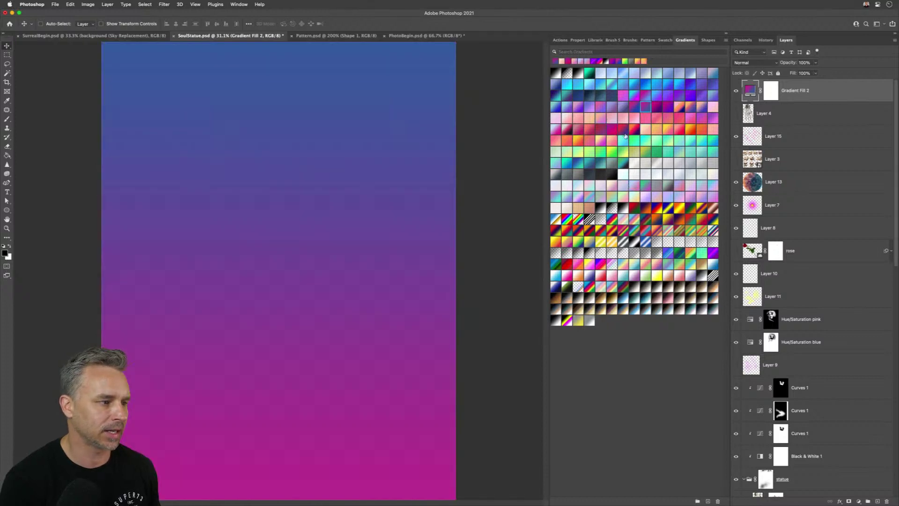
pyautogui.click(591, 142)
pyautogui.click(597, 153)
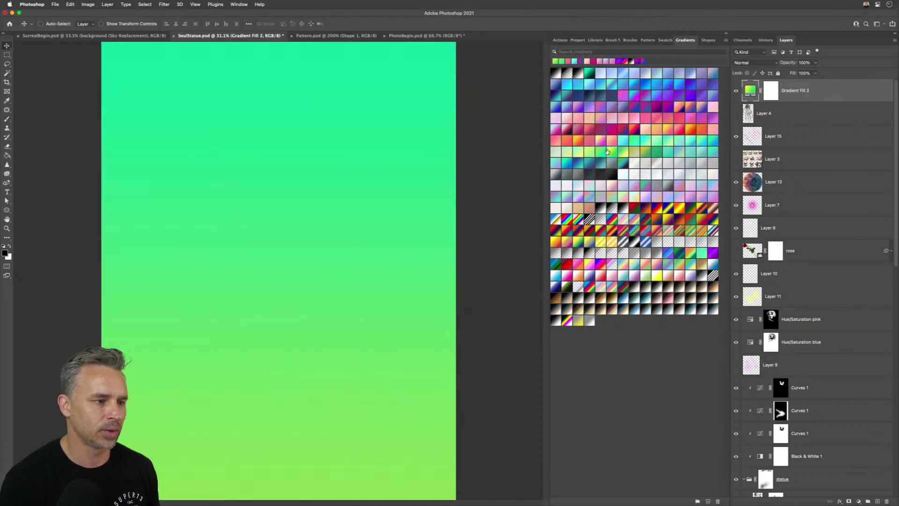
pyautogui.click(611, 128)
# - Switch the gradient style to Radial and preview presets, ending on cyan-blue
pyautogui.click(726, 40)
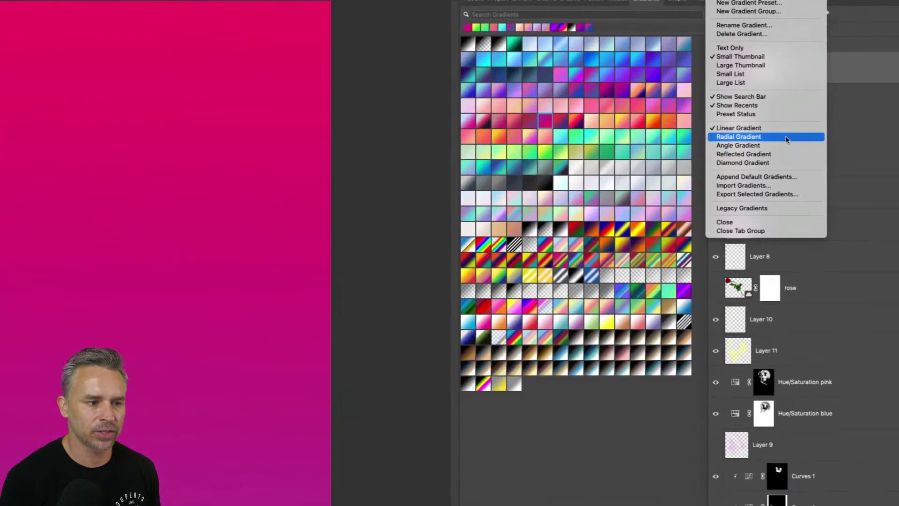
pyautogui.click(787, 141)
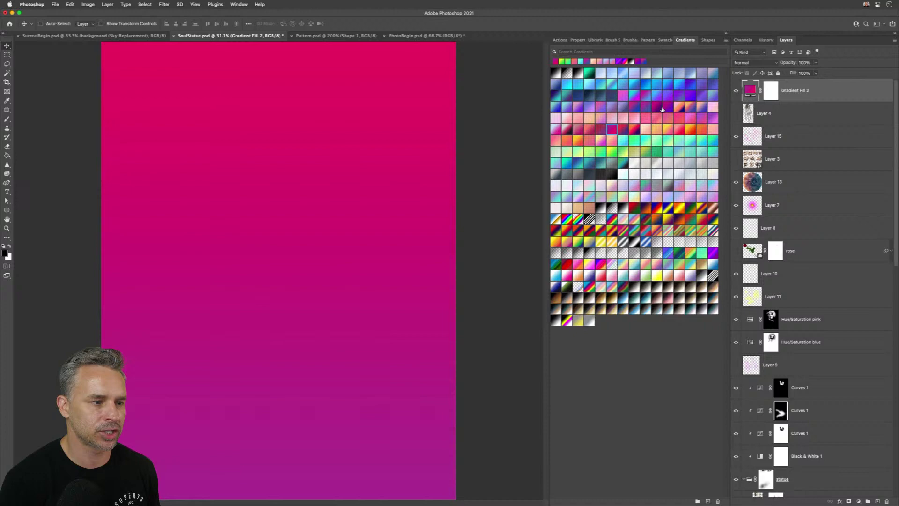
pyautogui.click(666, 116)
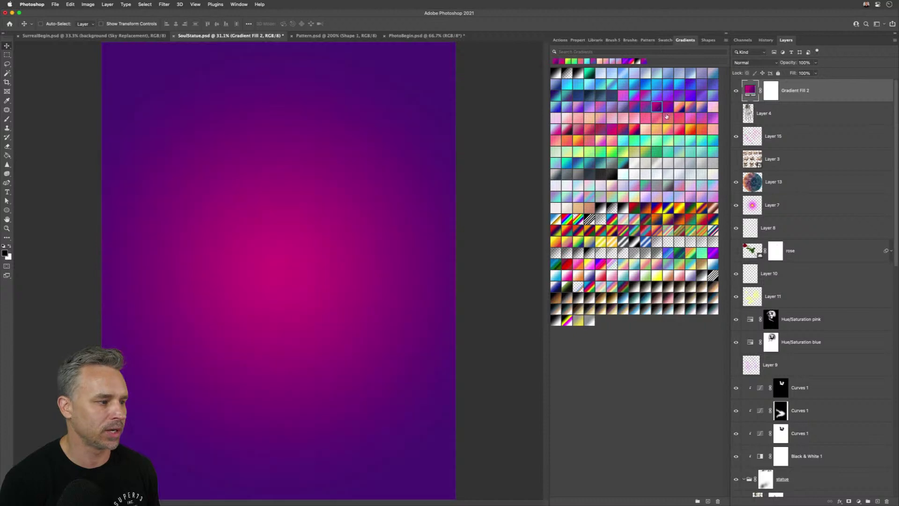
pyautogui.click(665, 149)
pyautogui.click(652, 131)
pyautogui.click(684, 172)
pyautogui.click(684, 172)
pyautogui.click(657, 143)
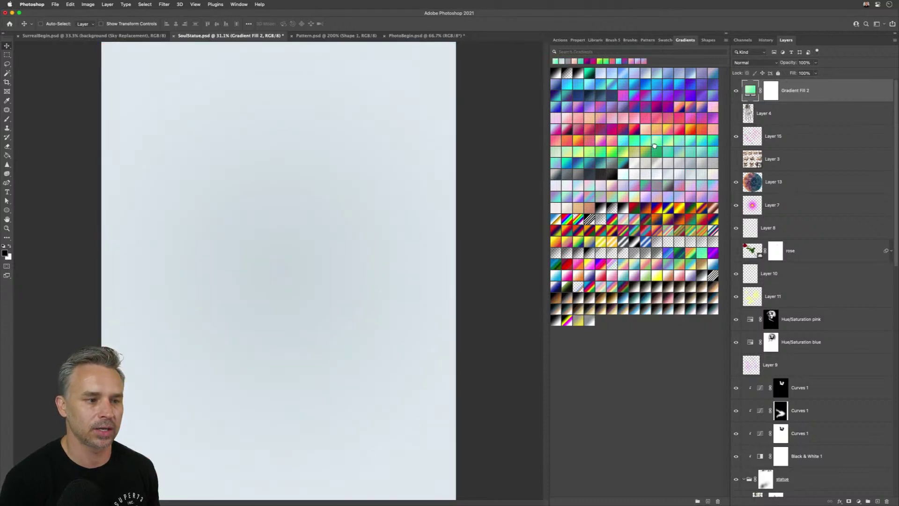
pyautogui.click(631, 149)
pyautogui.click(622, 142)
# - Review the General preferences, close them unchanged, and return to the Move tool
pyautogui.click(22, 5)
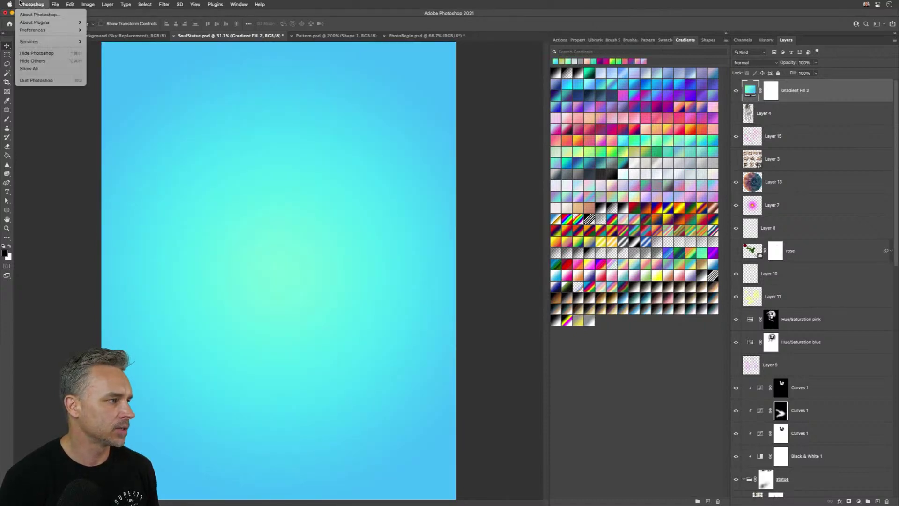
pyautogui.moveTo(17, 23)
pyautogui.moveTo(52, 30)
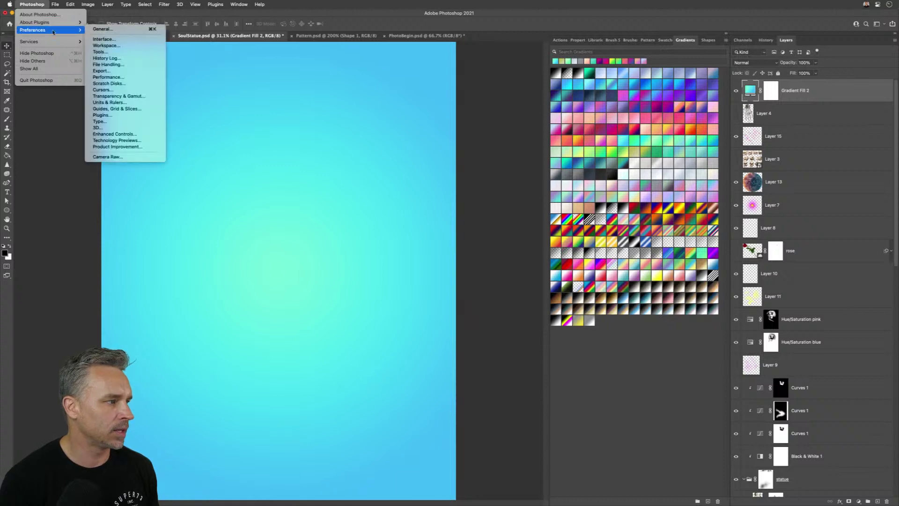
pyautogui.click(101, 31)
pyautogui.moveTo(415, 118); pyautogui.dragTo(548, 123)
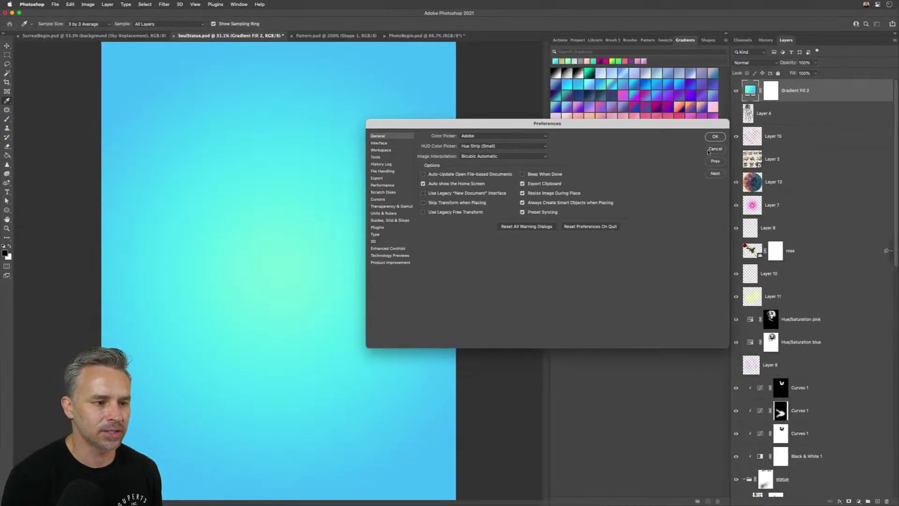
pyautogui.click(714, 149)
pyautogui.press('v')
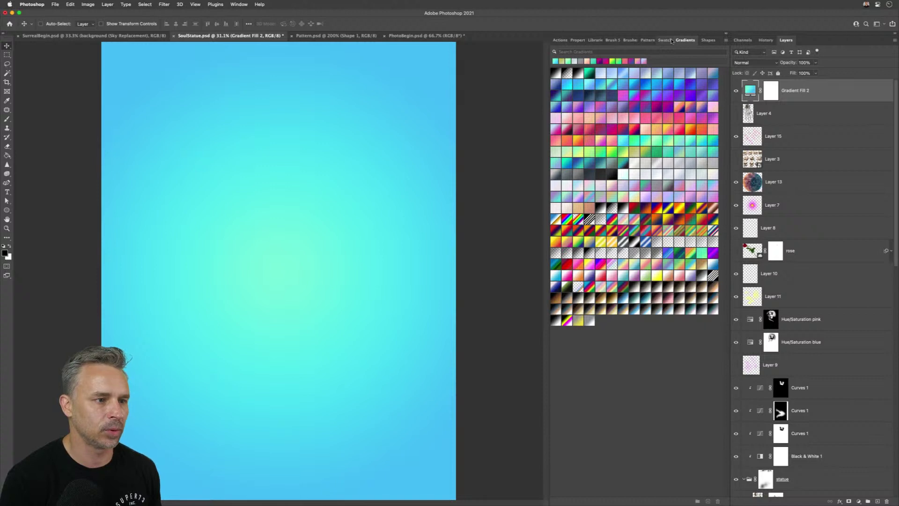
# - Show the Shapes panel and scroll through its preset shape library
pyautogui.click(705, 40)
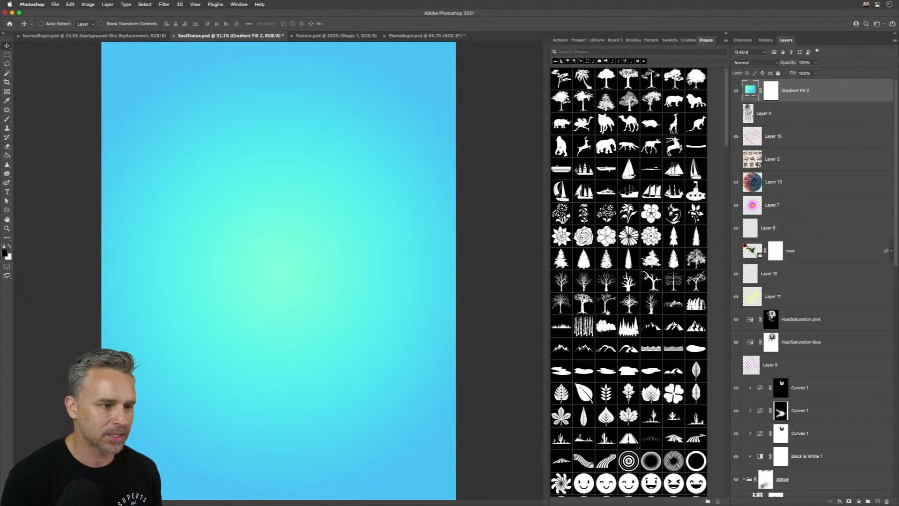
pyautogui.scroll(-10, 607, 312)
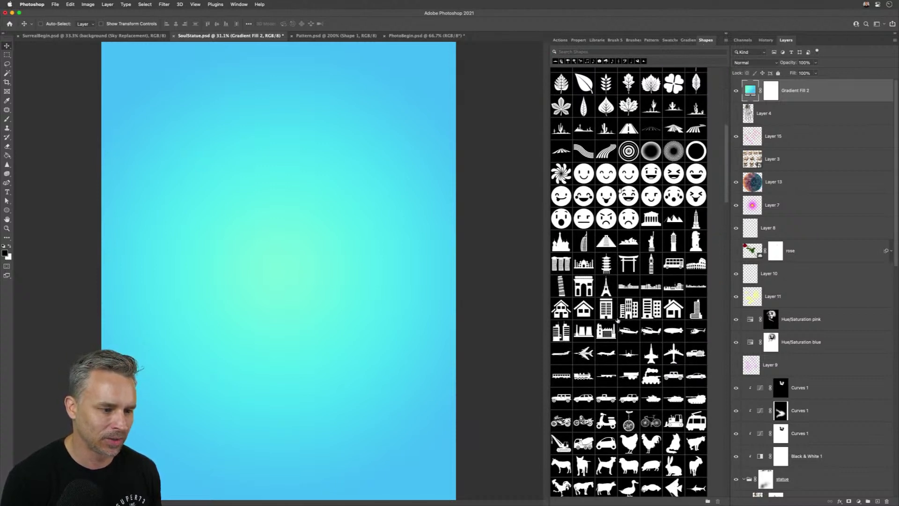
pyautogui.scroll(-15, 618, 321)
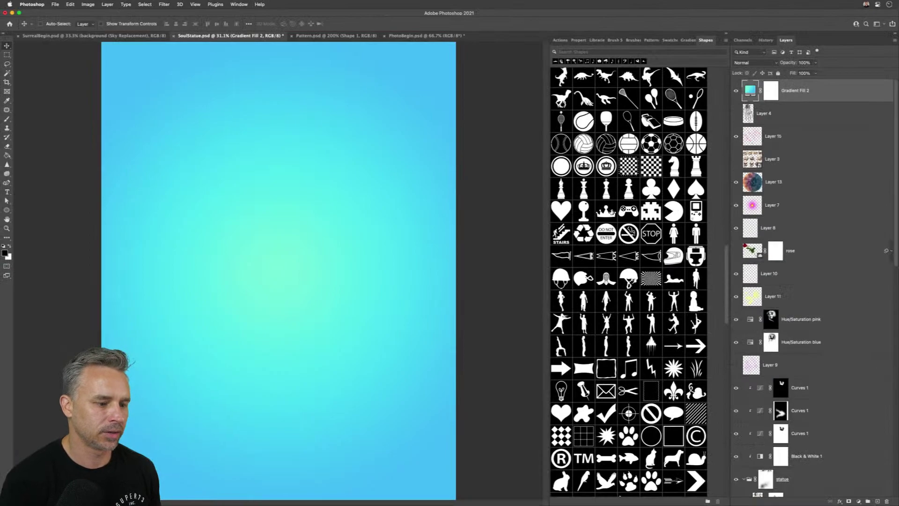
pyautogui.scroll(-20, 453, 318)
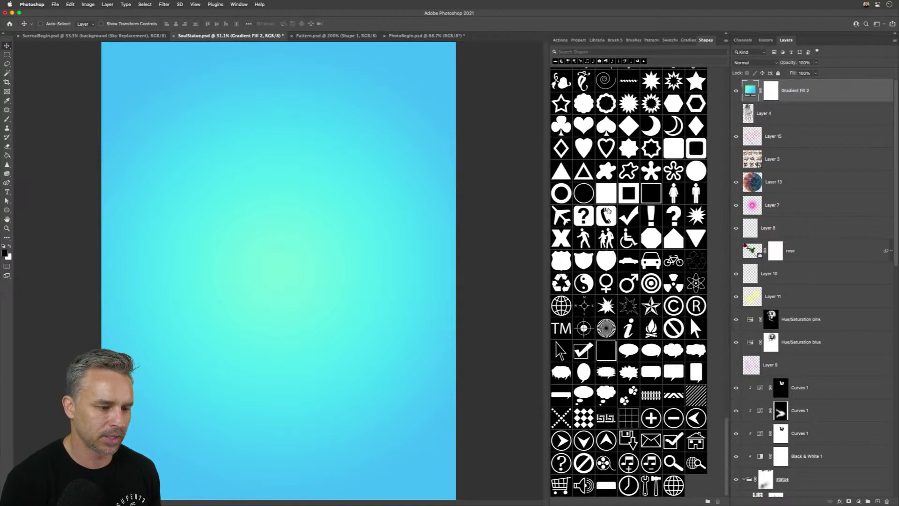
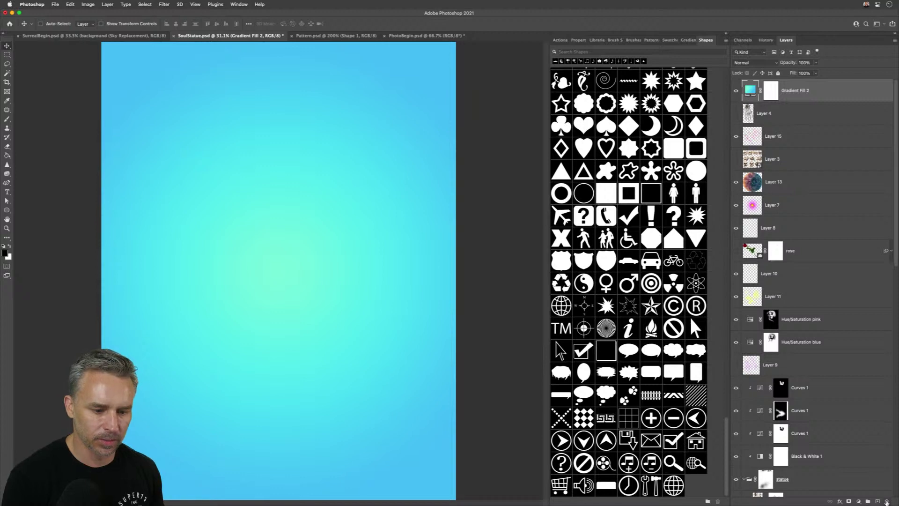
# - Delete the Gradient Fill 2 layer, then zoom to 33.3% and recentre the SoulStatue composite
pyautogui.click(887, 501)
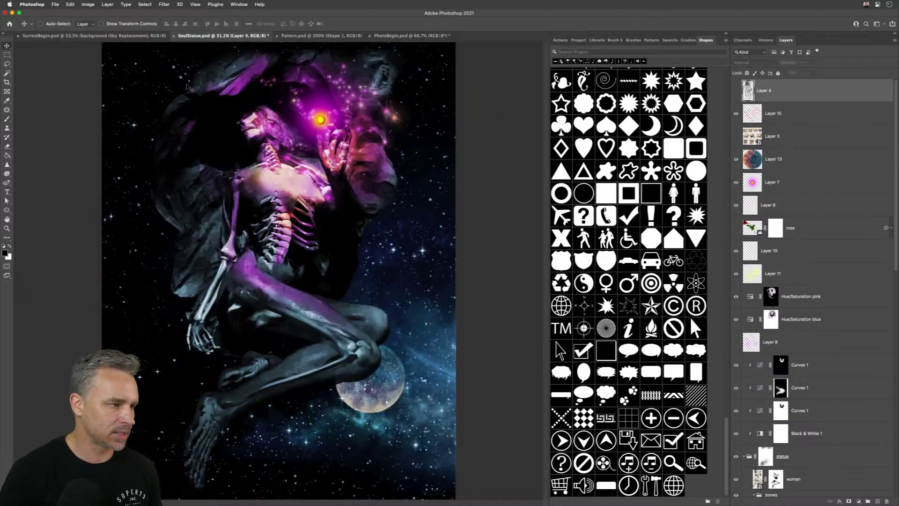
pyautogui.press('super+plus')
pyautogui.moveTo(280, 131); pyautogui.dragTo(326, 154)
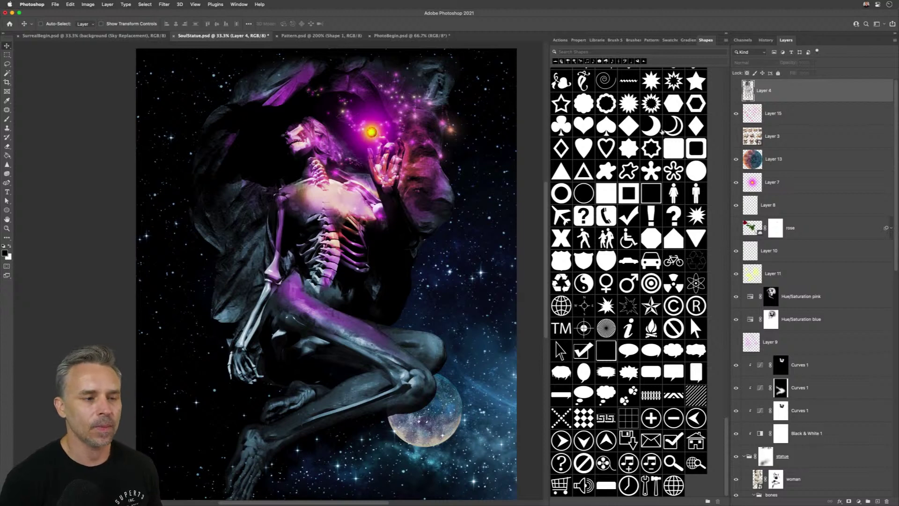
pyautogui.click(727, 34)
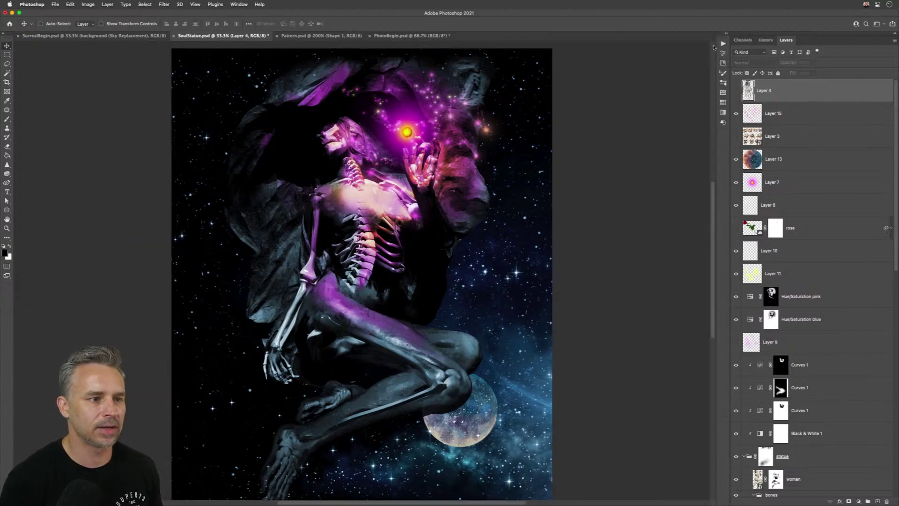
# - Create a 100 px triangle on the canvas with the Triangle tool
pyautogui.click(7, 210)
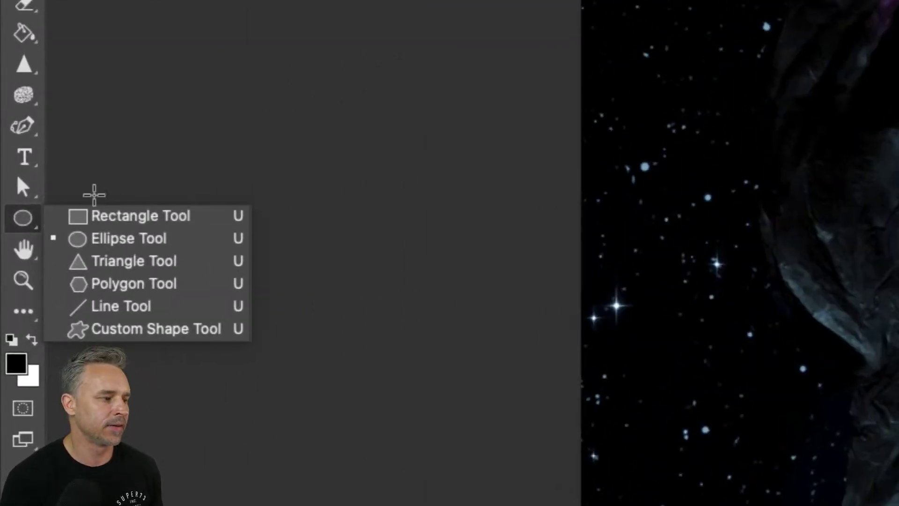
pyautogui.click(118, 272)
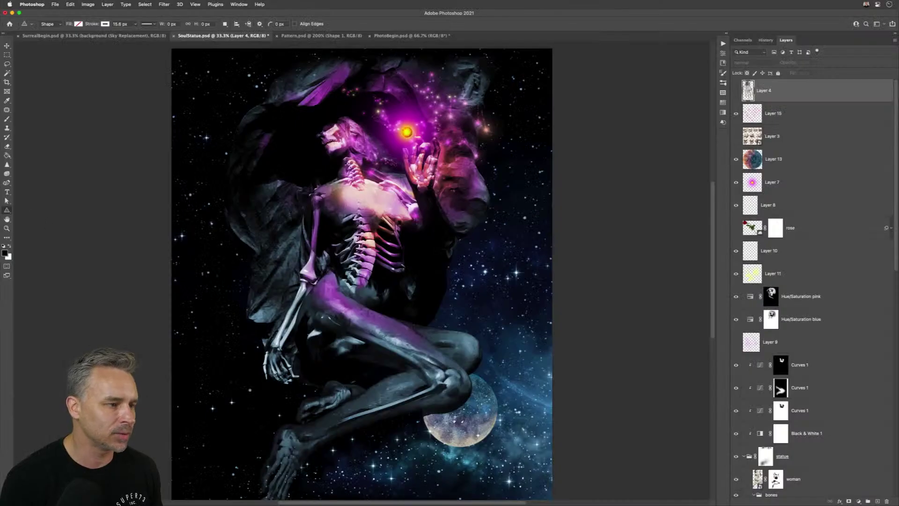
pyautogui.click(395, 238)
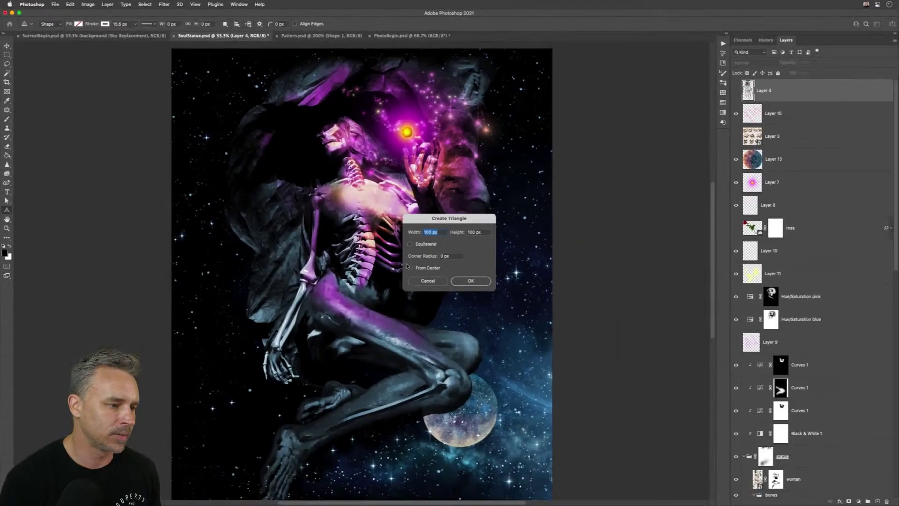
pyautogui.click(466, 282)
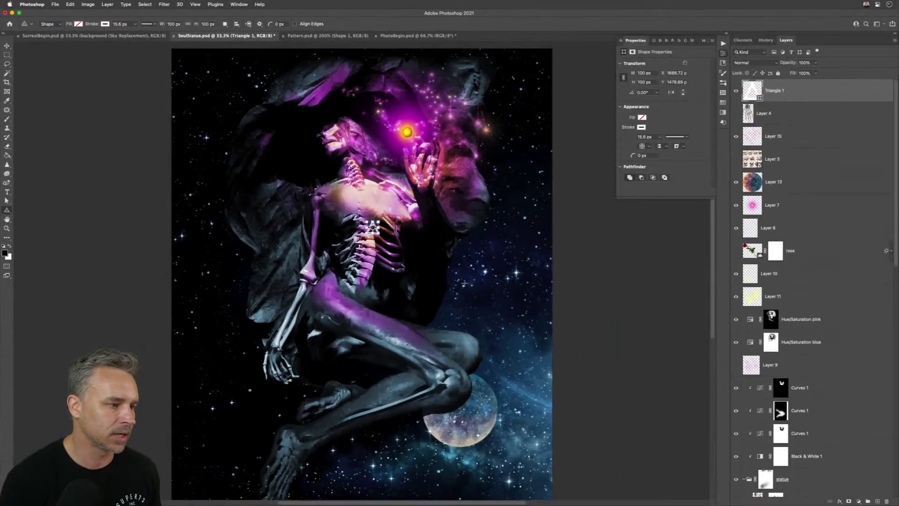
# - Round the triangle's corners to 27.95 px, shift it right, widen it to 792.22 px, and set a 19.17 px stroke
pyautogui.click(727, 35)
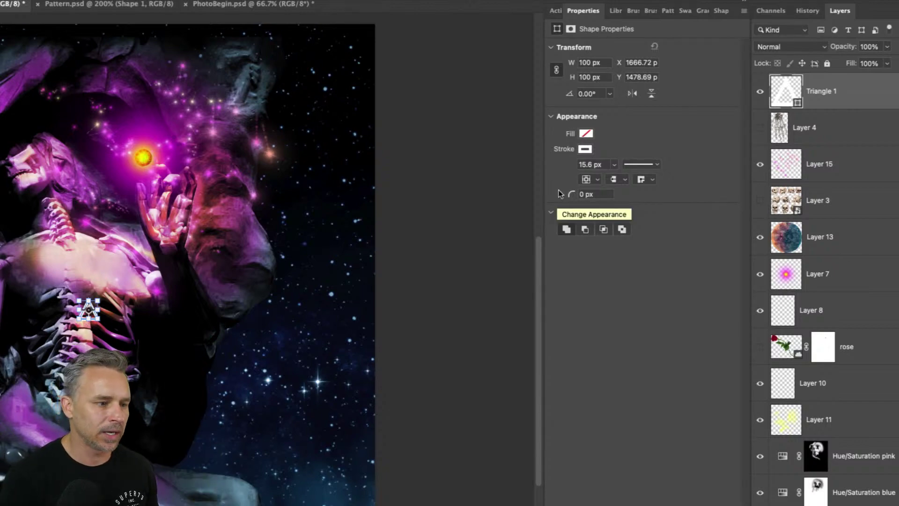
pyautogui.moveTo(570, 196); pyautogui.dragTo(585, 193)
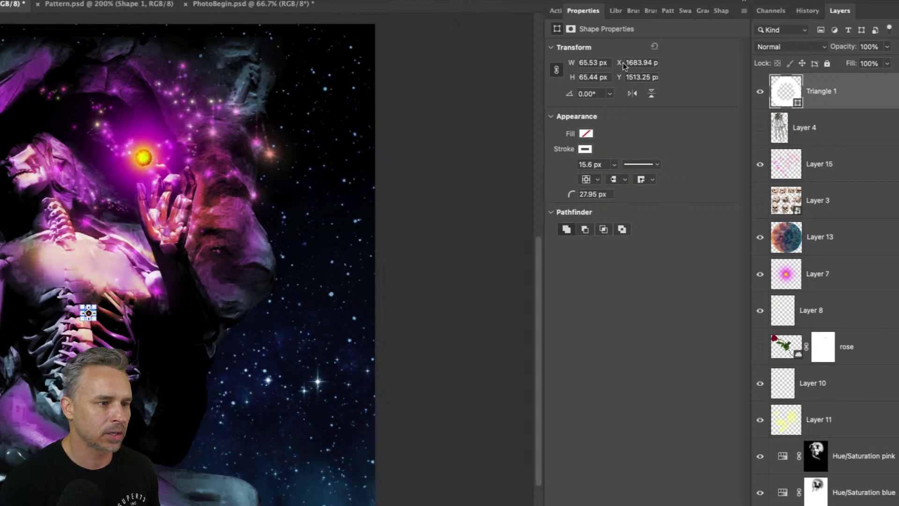
pyautogui.moveTo(623, 66); pyautogui.dragTo(706, 64)
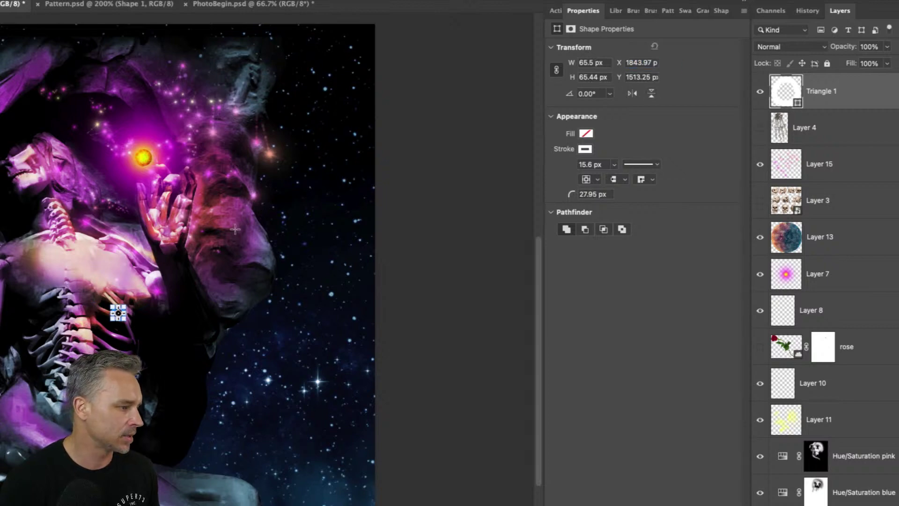
pyautogui.moveTo(579, 57); pyautogui.dragTo(830, 107)
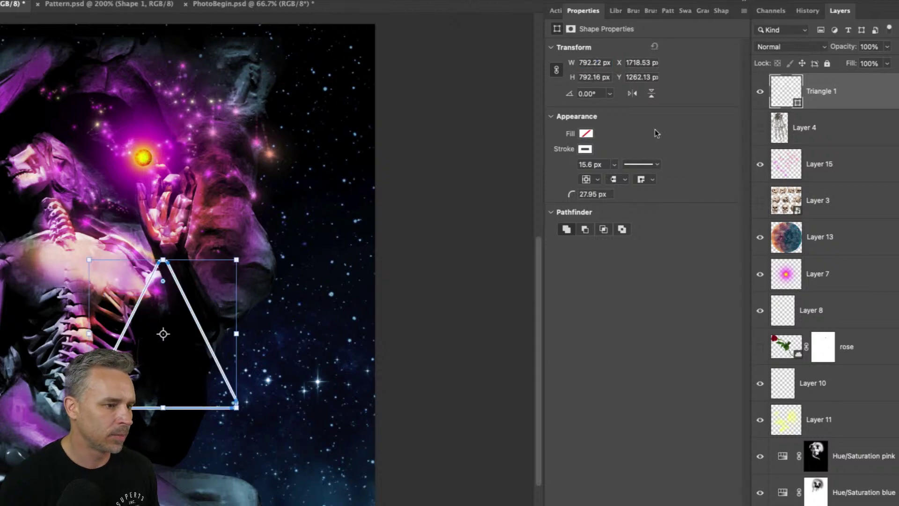
pyautogui.click(614, 165)
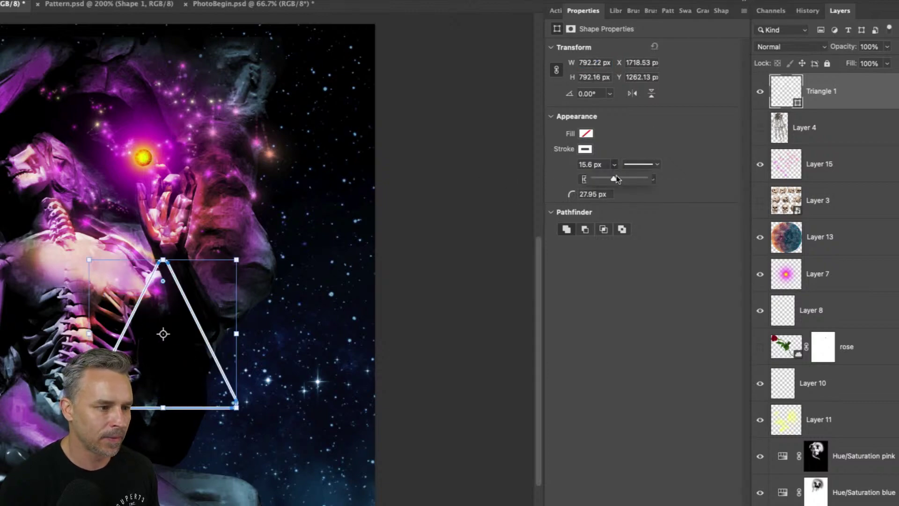
pyautogui.moveTo(617, 179); pyautogui.dragTo(618, 181)
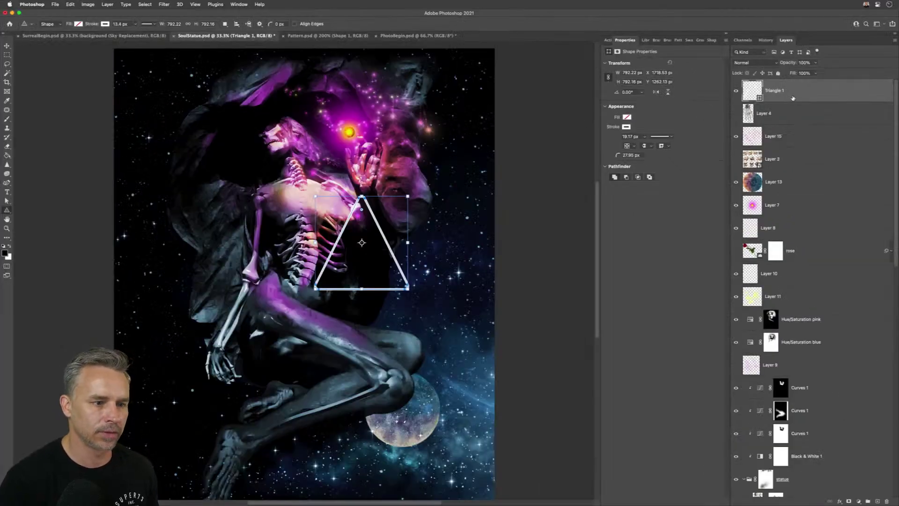
# - Delete Triangle 1 and draw a large pentagon over the figure with the Polygon tool
pyautogui.click(887, 501)
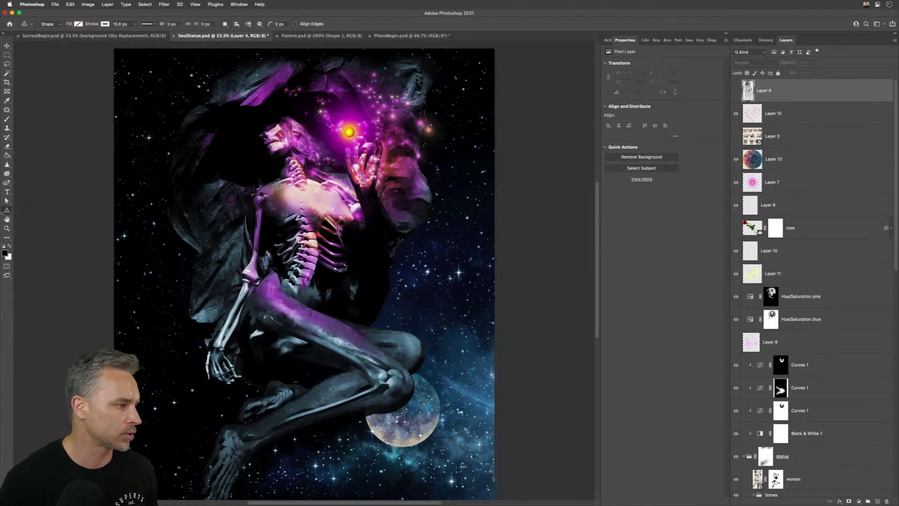
pyautogui.click(6, 211)
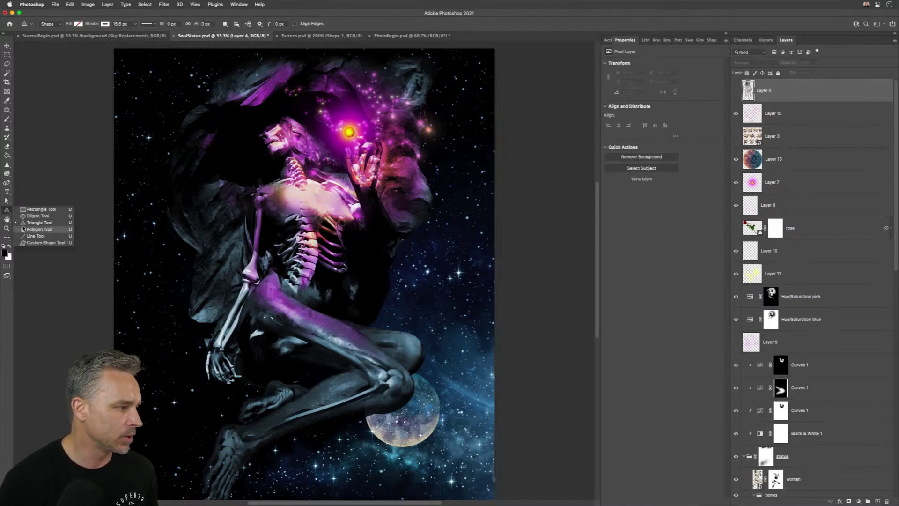
pyautogui.click(33, 229)
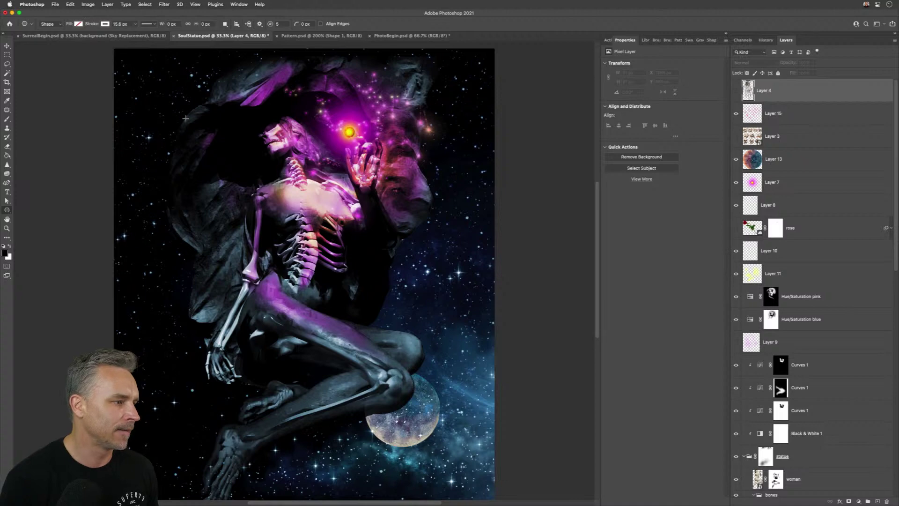
pyautogui.moveTo(185, 116); pyautogui.dragTo(475, 379)
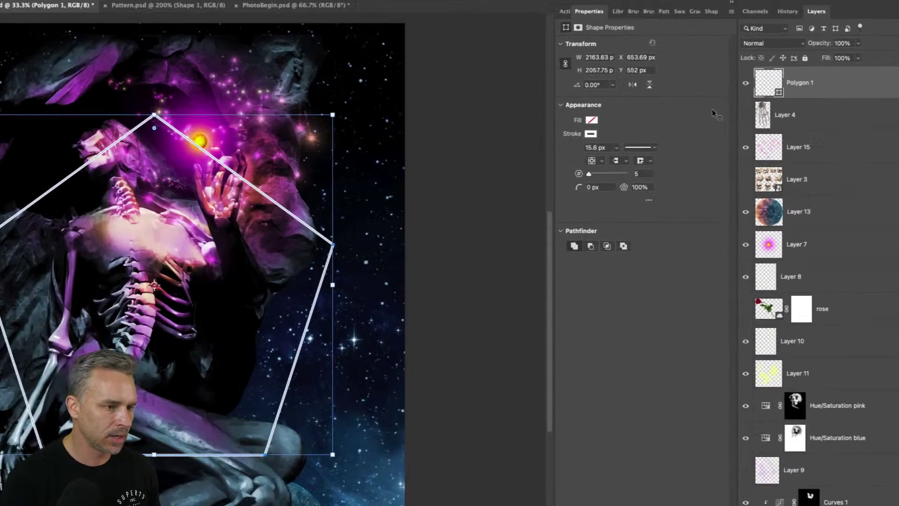
# - Turn the polygon into a star and tune it to 32 thin rays with a 1% star ratio
pyautogui.moveTo(589, 174); pyautogui.dragTo(596, 174)
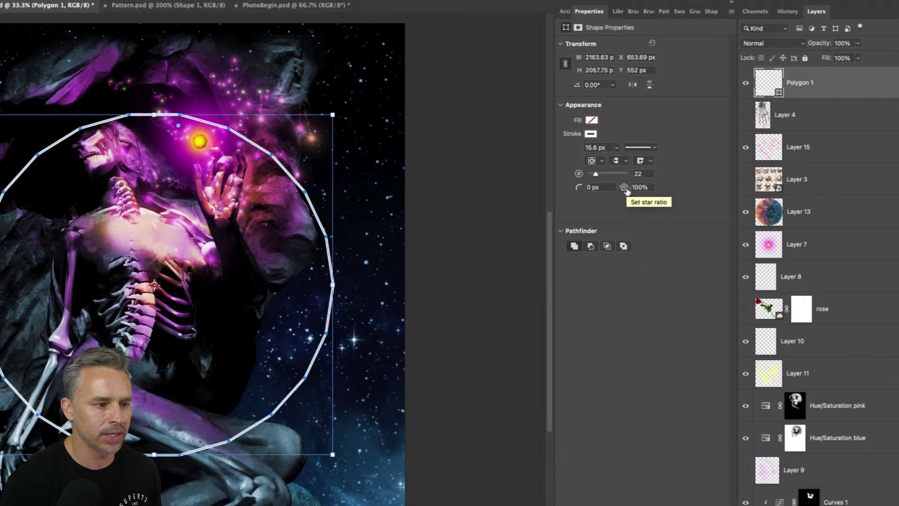
pyautogui.moveTo(626, 189); pyautogui.dragTo(603, 188)
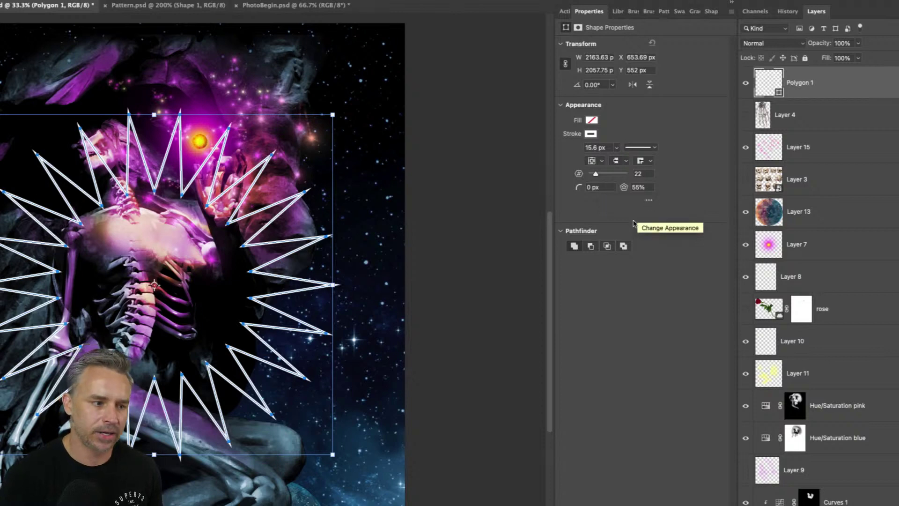
pyautogui.moveTo(594, 176); pyautogui.dragTo(592, 176)
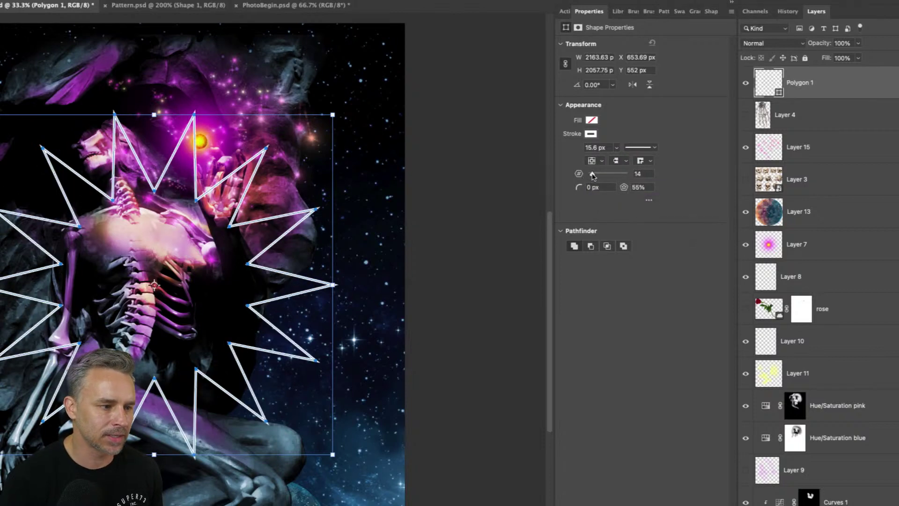
pyautogui.moveTo(592, 176); pyautogui.dragTo(593, 177)
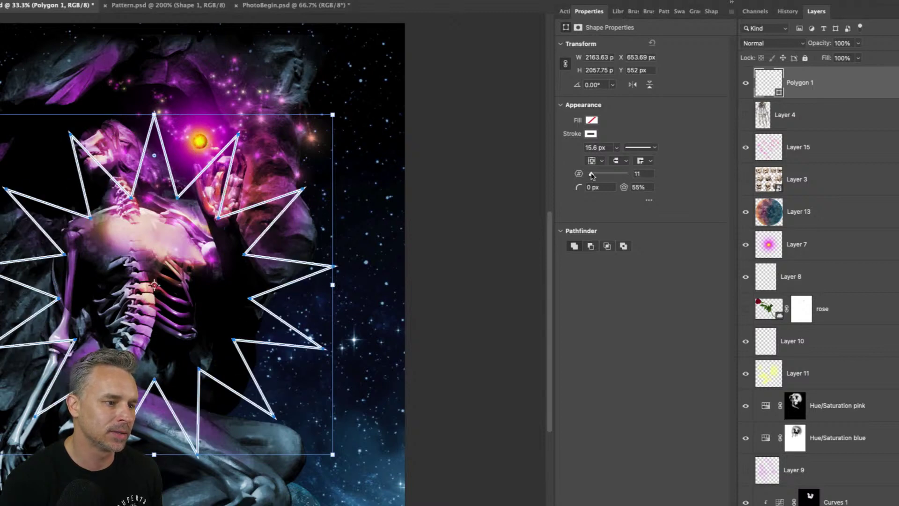
pyautogui.moveTo(640, 174); pyautogui.dragTo(610, 172)
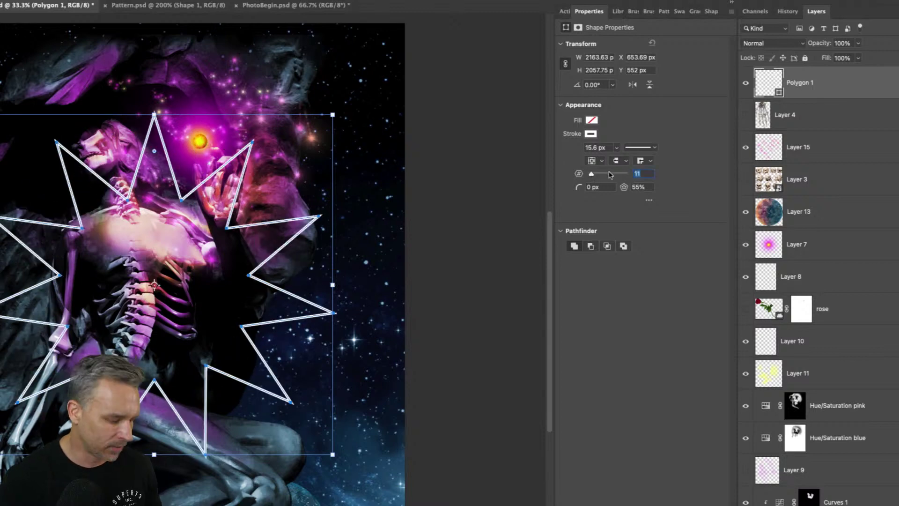
pyautogui.write('12')
pyautogui.press('Tab')
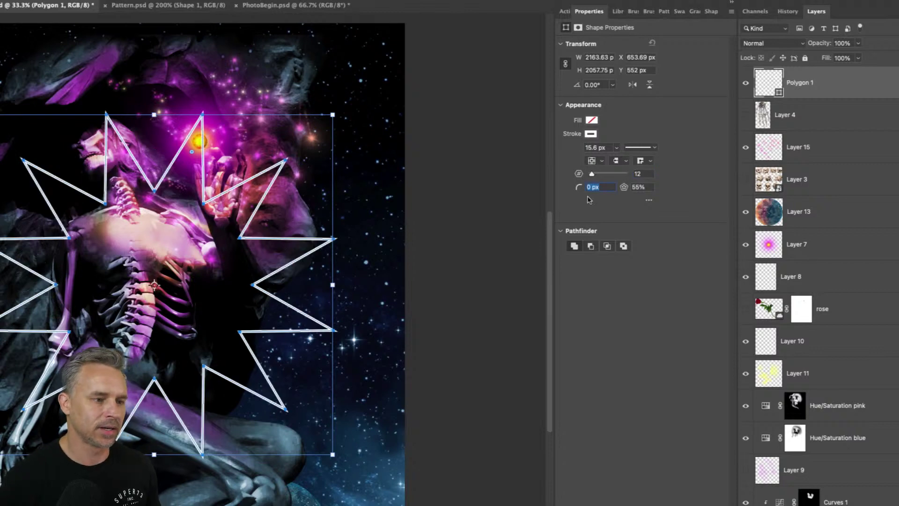
pyautogui.moveTo(624, 189); pyautogui.dragTo(693, 190)
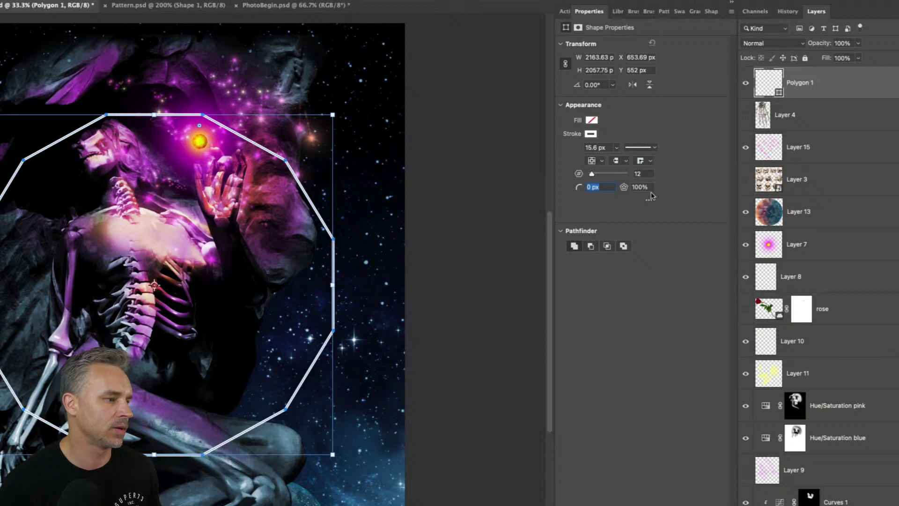
pyautogui.moveTo(623, 189); pyautogui.dragTo(615, 187)
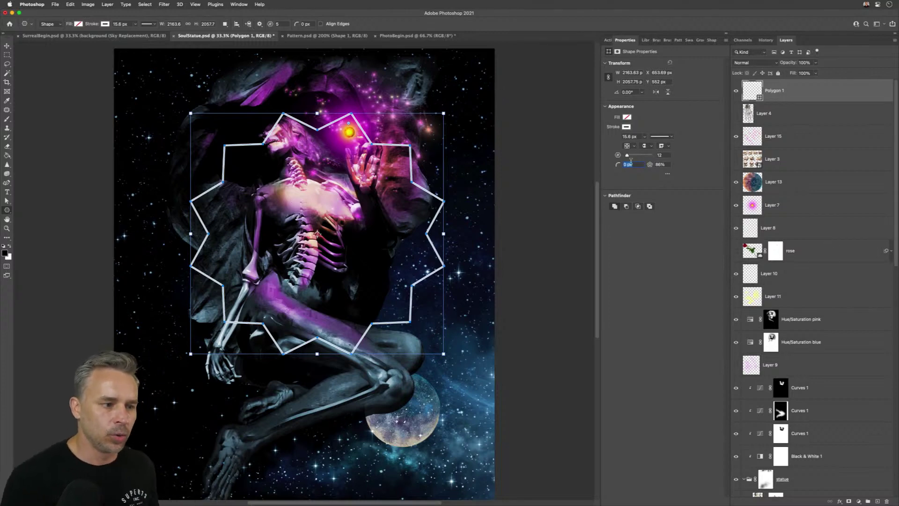
pyautogui.moveTo(650, 166); pyautogui.dragTo(608, 167)
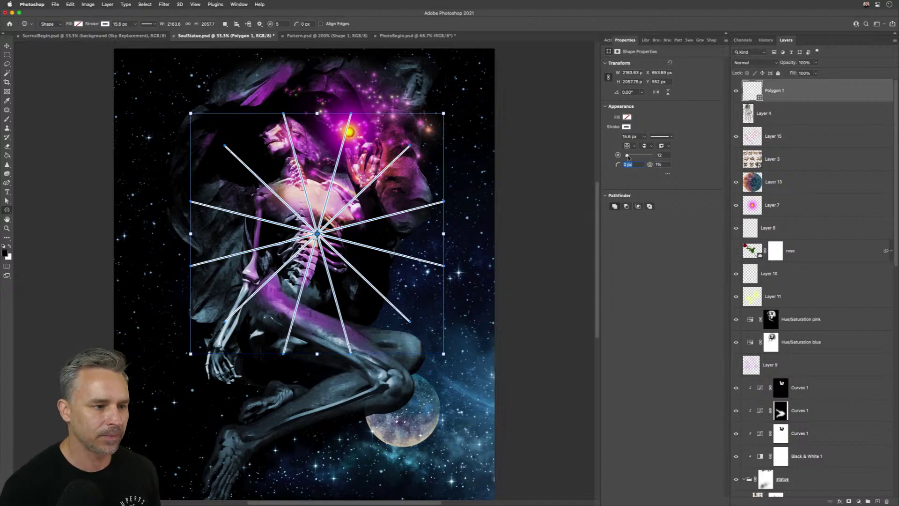
pyautogui.moveTo(630, 157); pyautogui.dragTo(633, 157)
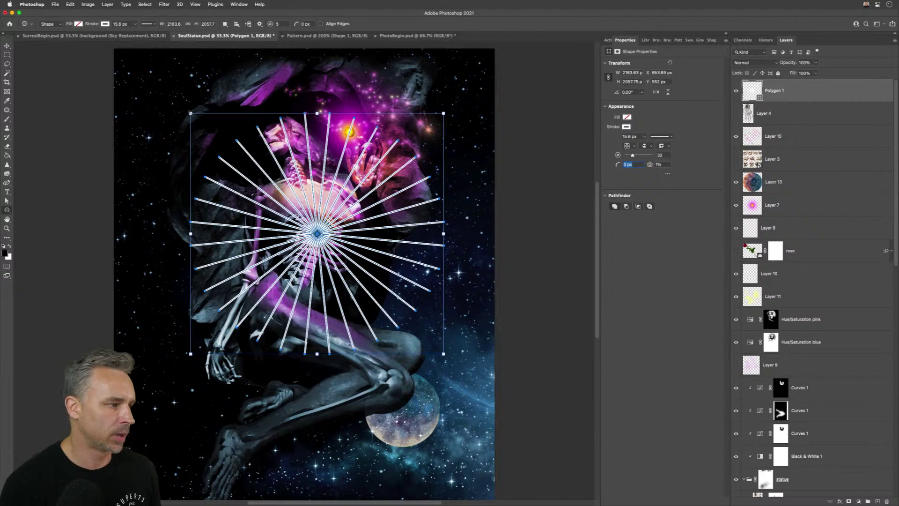
# - Scale the starburst up to about 2891 × 2750 px across the statue's torso
pyautogui.moveTo(191, 113); pyautogui.dragTo(144, 90)
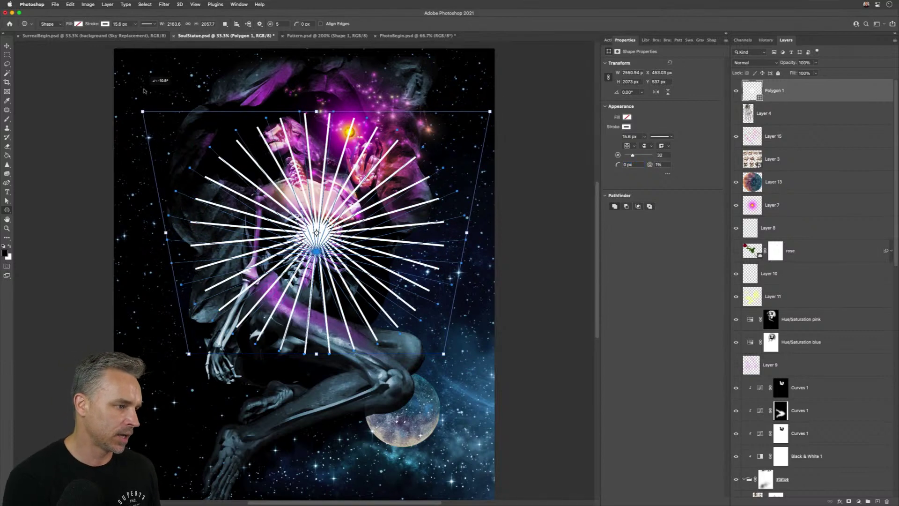
pyautogui.click(436, 183)
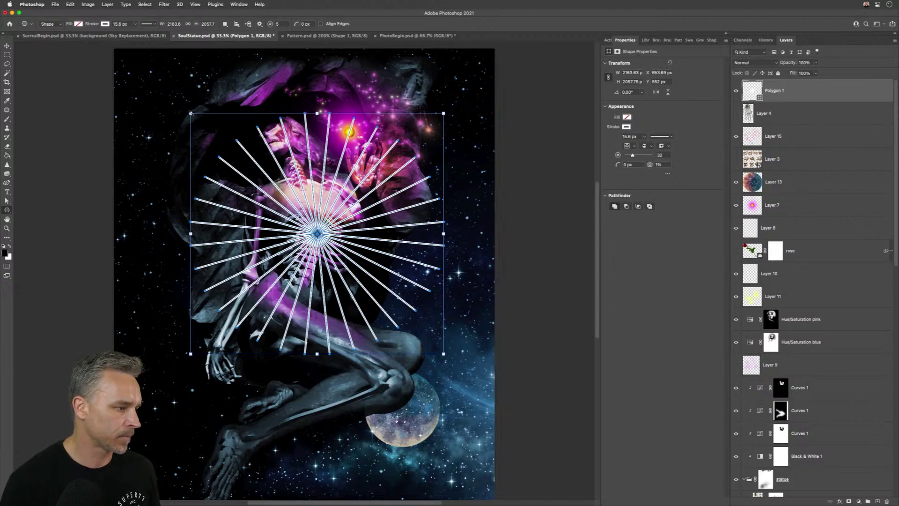
pyautogui.moveTo(191, 112); pyautogui.dragTo(148, 72)
# - Send the Polygon 1 starburst down the layer stack four times with Cmd+[
pyautogui.press('v')
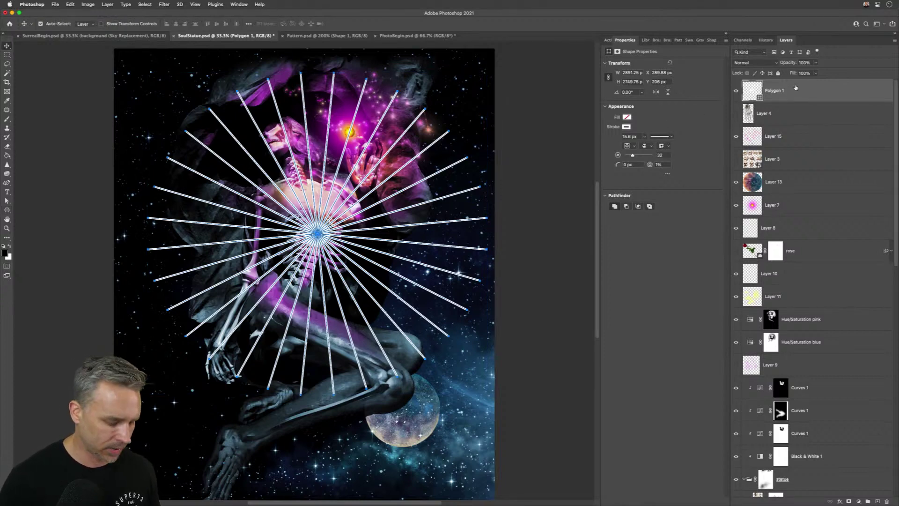
pyautogui.press('super+bracketleft')
pyautogui.press('super+bracketleft')
pyautogui.press('super+bracketleft')
pyautogui.press('super+bracketleft')
pyautogui.press('super+bracketleft')
pyautogui.press('super+bracketleft')
pyautogui.press('super+bracketleft')
pyautogui.press('super+bracketleft')
pyautogui.press('super+bracketleft')
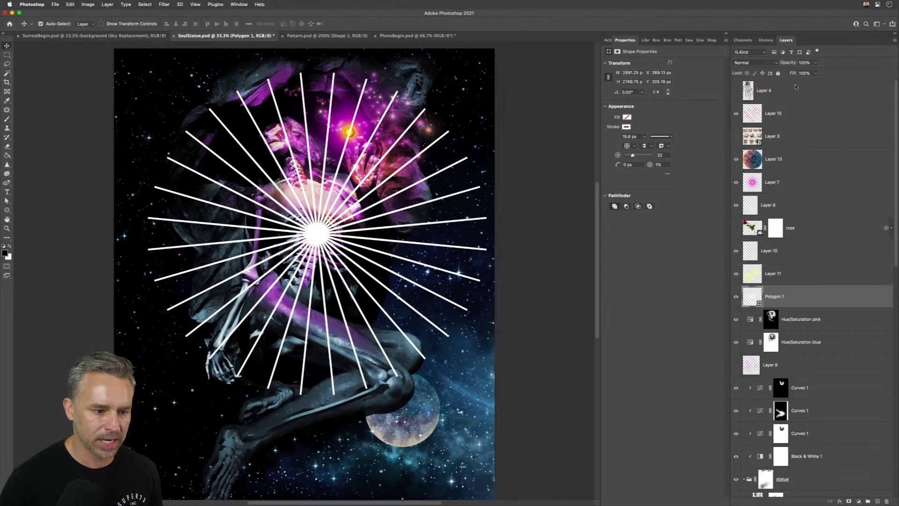
pyautogui.press('super+bracketleft')
pyautogui.press('super+bracketleft')
pyautogui.press('super+bracketleft')
pyautogui.press('super+bracketleft')
pyautogui.press('super+bracketleft')
pyautogui.press('super+bracketleft')
pyautogui.press('super+bracketleft')
pyautogui.press('super+bracketleft')
pyautogui.press('super+bracketleft')
pyautogui.press('super+bracketleft')
pyautogui.press('super+bracketleft')
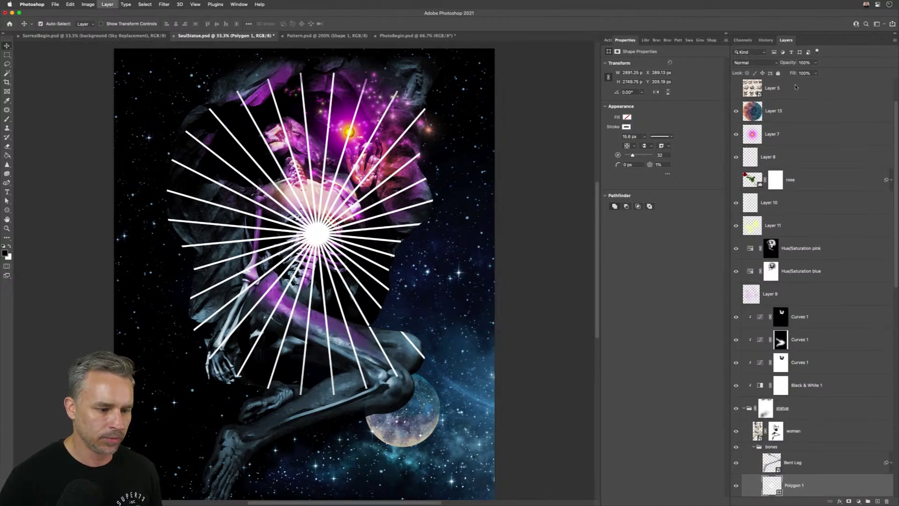
pyautogui.press('super+bracketleft')
pyautogui.press('super+bracketleft')
pyautogui.press('super+bracketleft')
pyautogui.press('super+bracketleft')
pyautogui.press('super+bracketleft')
pyautogui.press('super+bracketleft')
pyautogui.press('super+bracketleft')
pyautogui.press('super+bracketleft')
pyautogui.press('super+bracketleft')
pyautogui.press('super+bracketleft')
pyautogui.press('super+bracketleft')
pyautogui.press('super+bracketleft')
pyautogui.press('super+bracketleft')
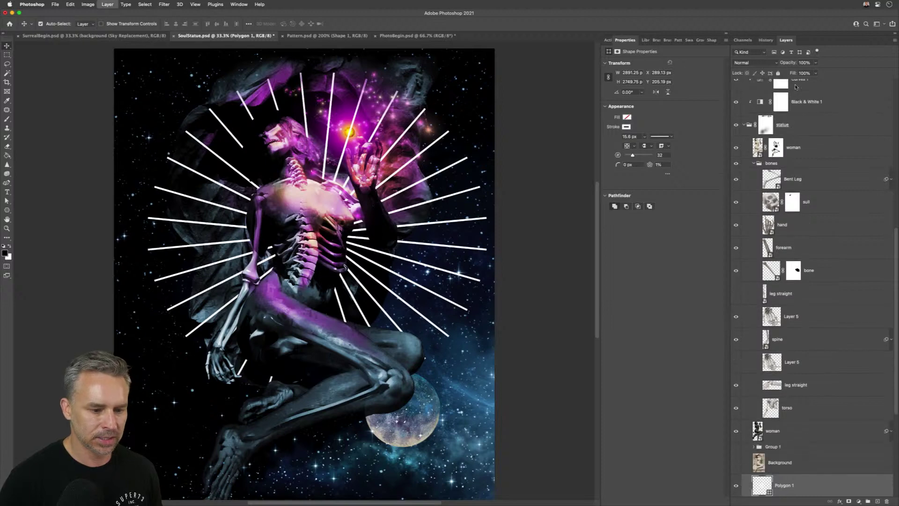
pyautogui.press('super+bracketleft')
pyautogui.press('super+bracketleft')
pyautogui.press('super+bracketleft')
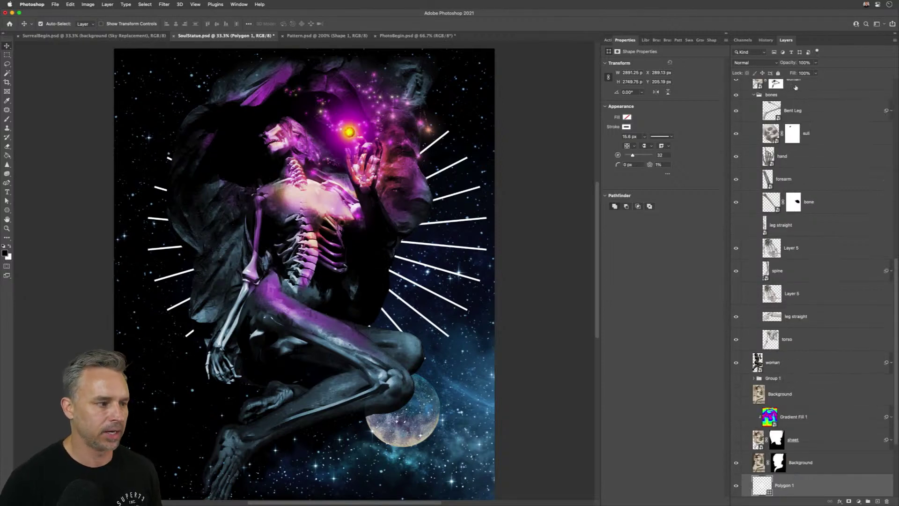
# - Collapse the bones and statue groups and place Polygon 1 below Layer 13
pyautogui.click(753, 96)
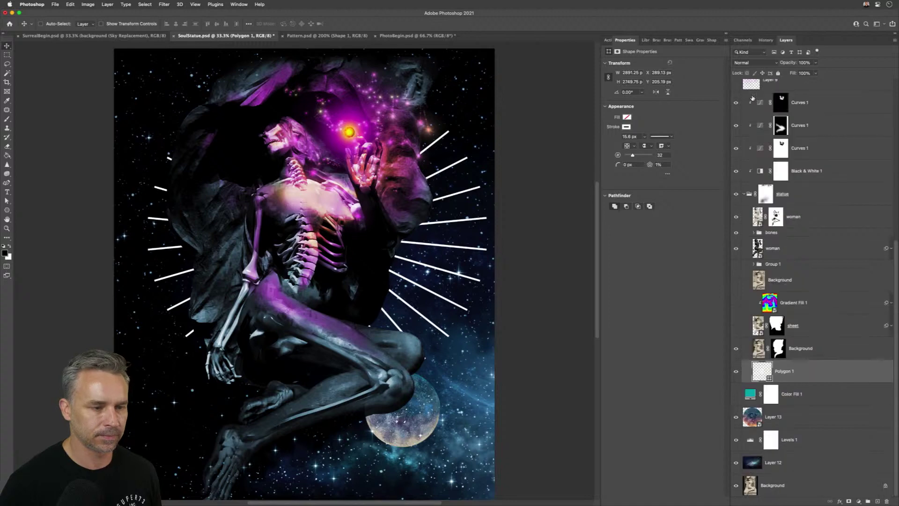
pyautogui.click(744, 194)
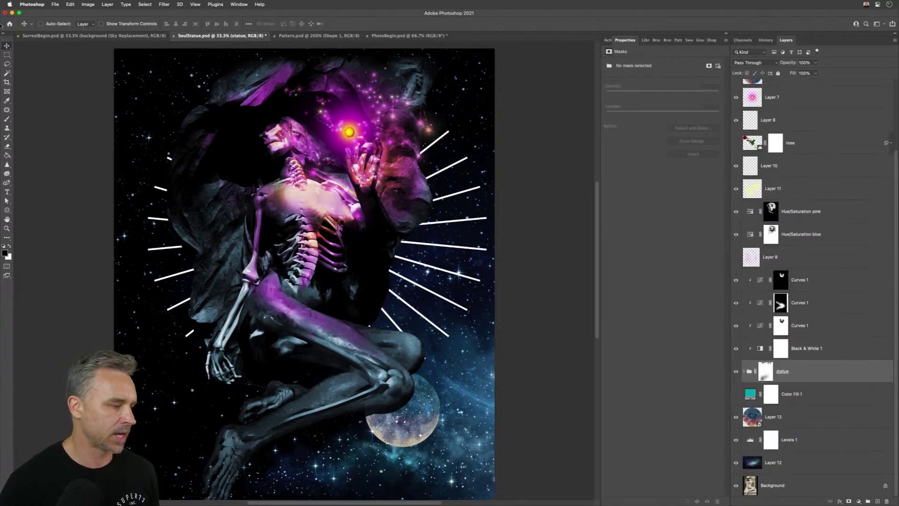
pyautogui.moveTo(134, 226); pyautogui.dragTo(127, 219)
pyautogui.press('super+z')
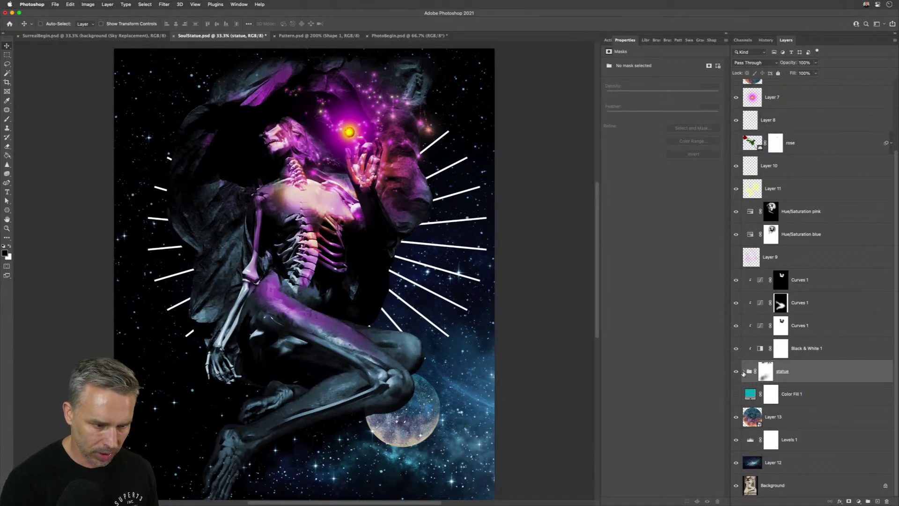
pyautogui.click(743, 371)
pyautogui.moveTo(805, 375); pyautogui.dragTo(806, 432)
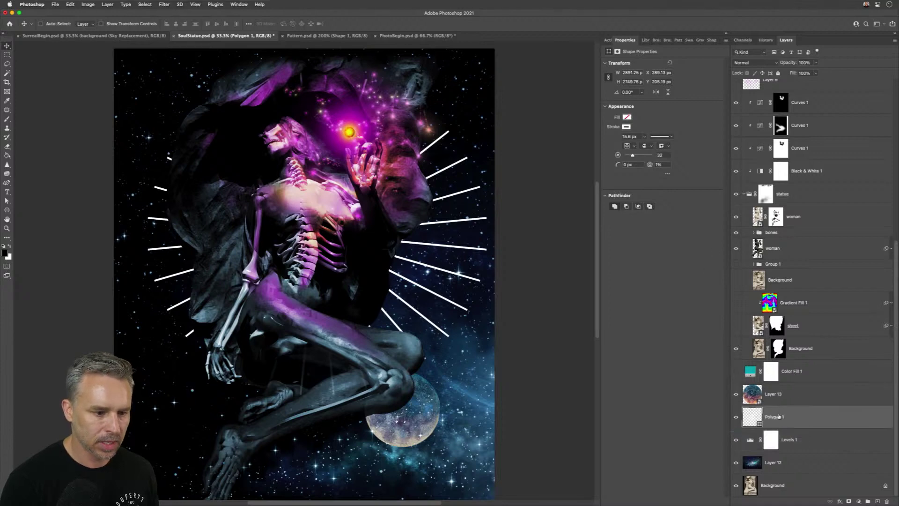
pyautogui.click(815, 367)
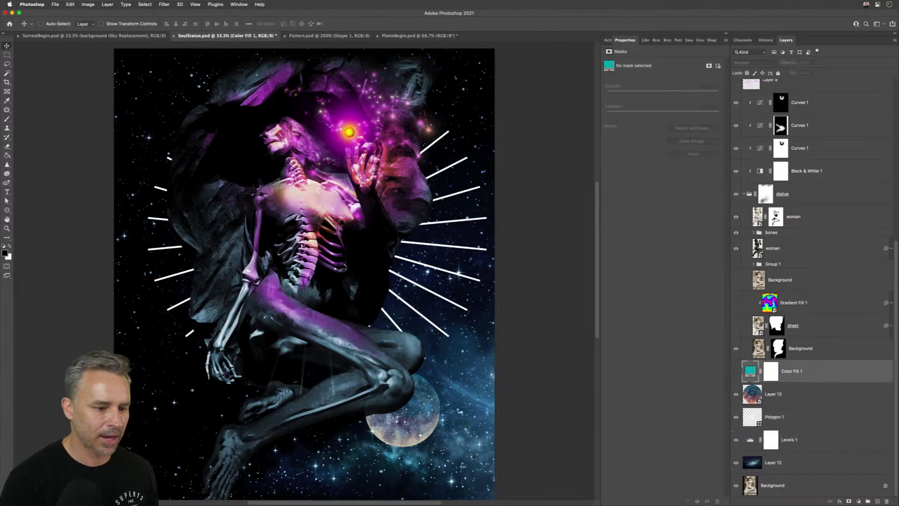
pyautogui.scroll(3, 348, 255)
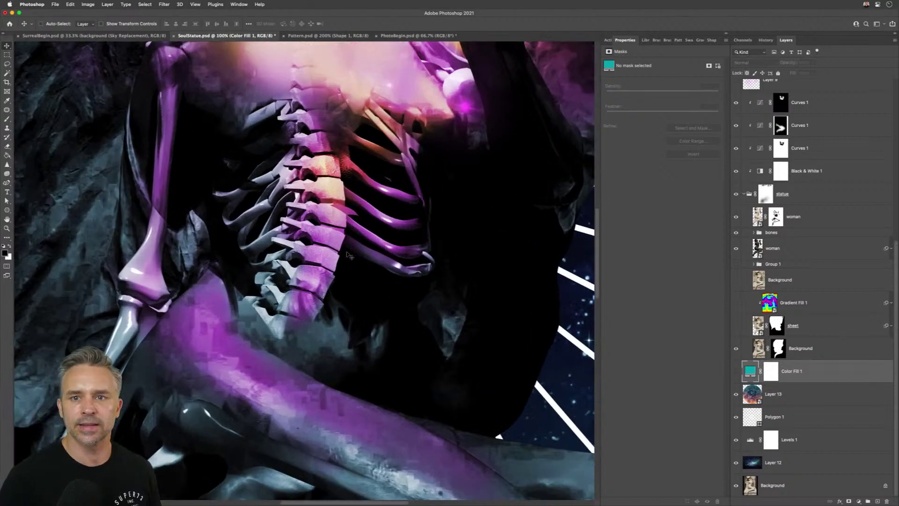
pyautogui.hscroll(5, 388, 247)
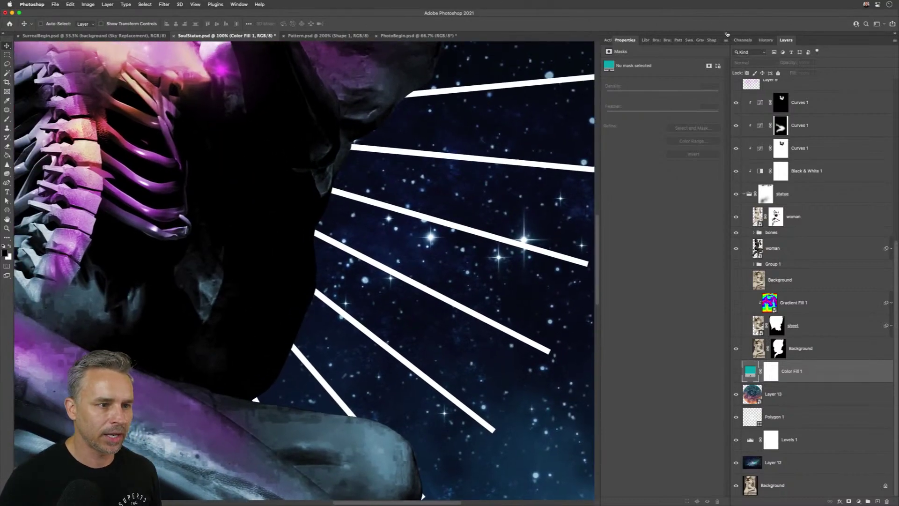
# - Collapse the Properties panel, select the statue group and woman layers, and check the canvas layer list
pyautogui.click(725, 37)
pyautogui.press('super+alt+a')
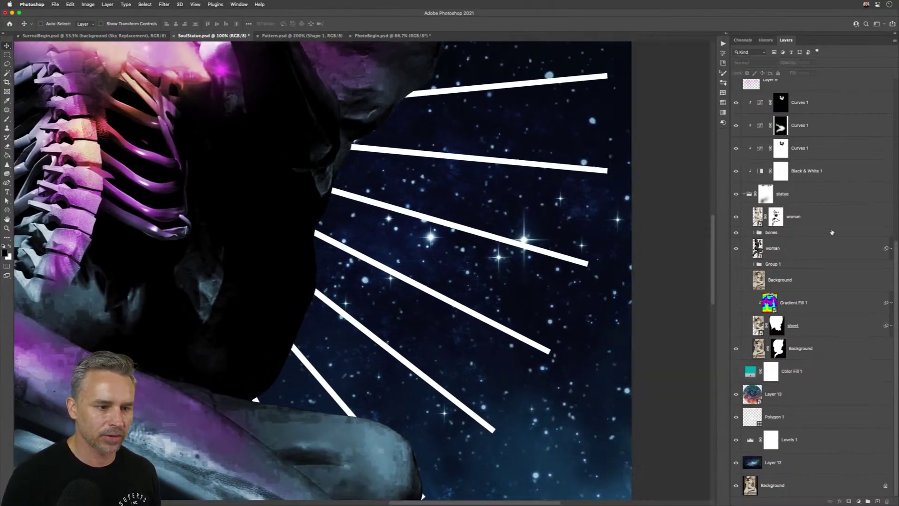
pyautogui.click(824, 202)
pyautogui.click(820, 224)
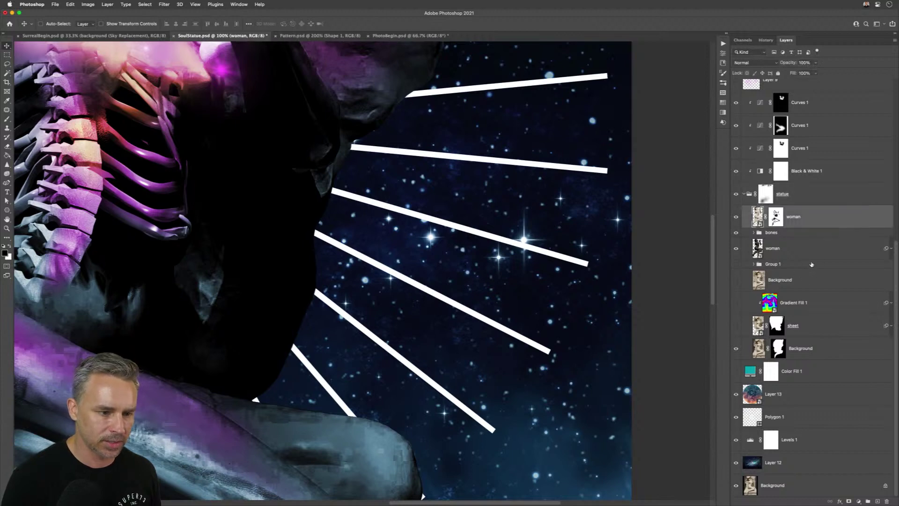
pyautogui.click(841, 250)
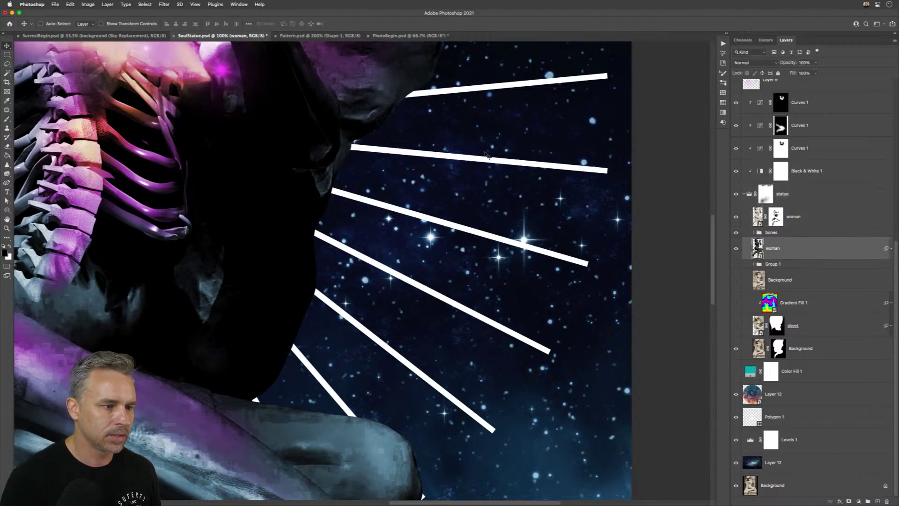
pyautogui.rightClick(492, 160)
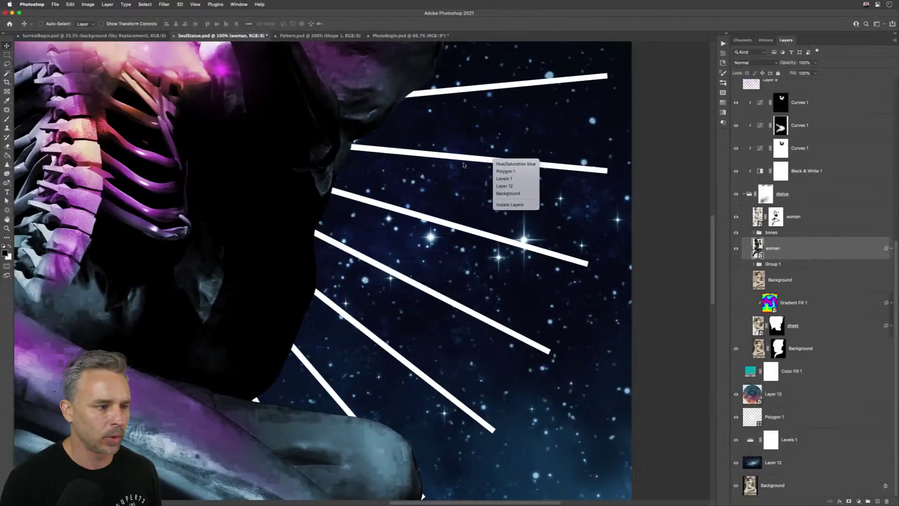
pyautogui.click(464, 165)
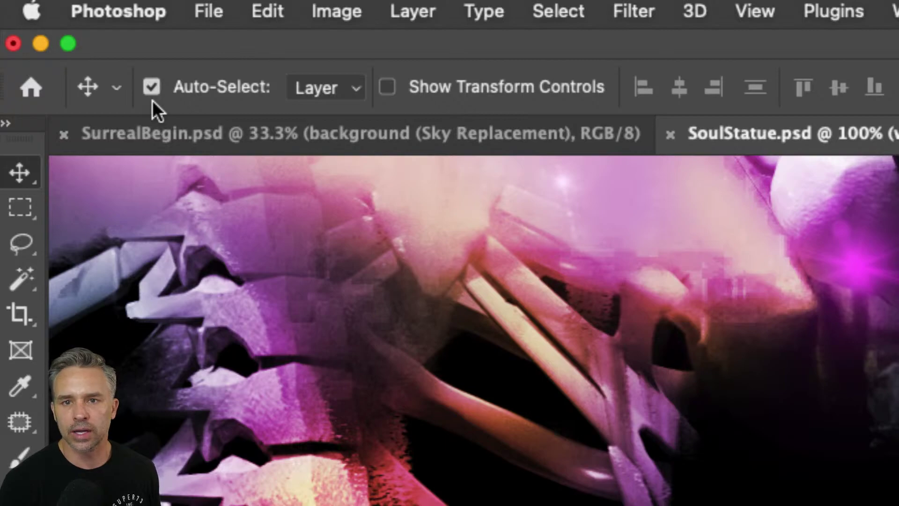
# - Turn off Move-tool Auto-Select and Cmd-click the artwork to select Hue/Saturation blue
pyautogui.click(151, 90)
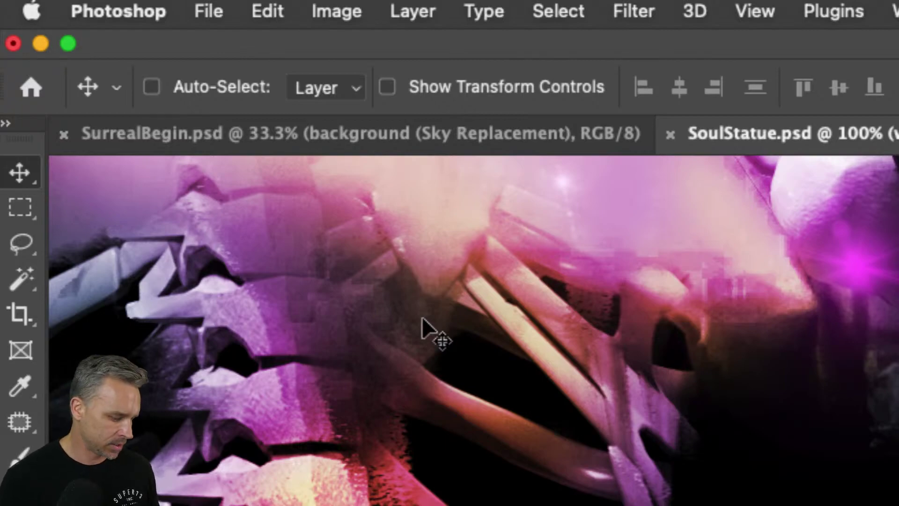
pyautogui.press('super')
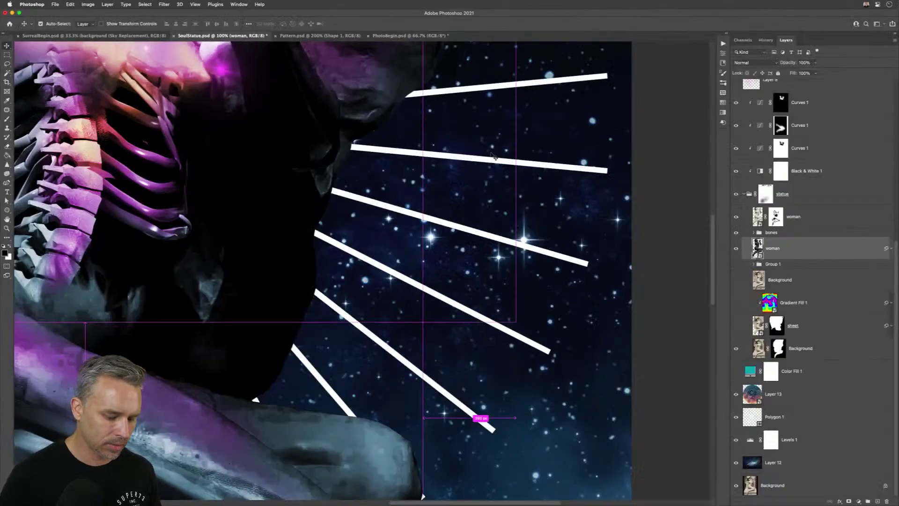
pyautogui.moveTo(70, 201); pyautogui.dragTo(123, 108)
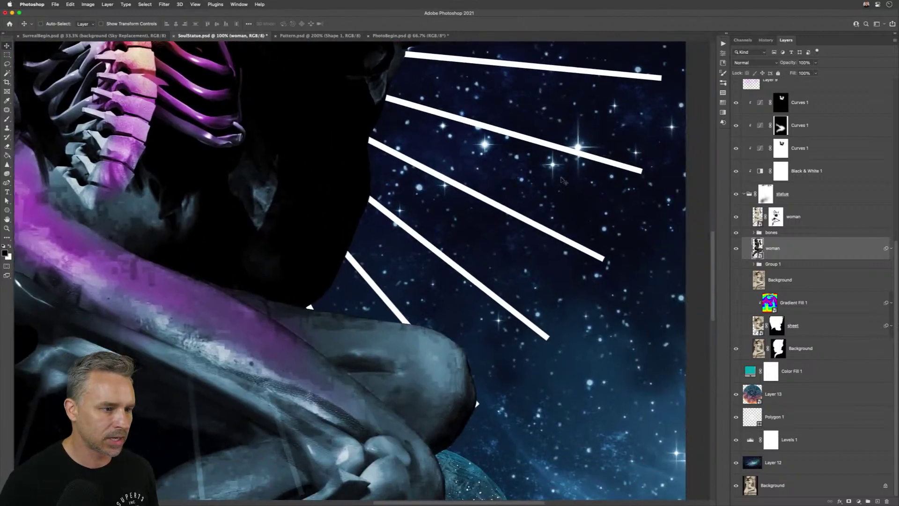
pyautogui.keyDown('super'); pyautogui.click(571, 153); pyautogui.keyUp('super')
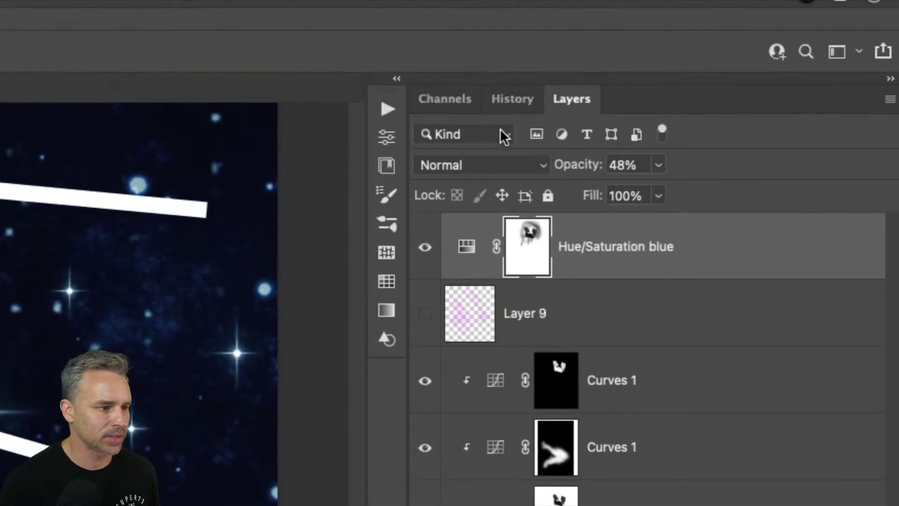
# - Check the Kind filter options, fit the view with Cmd+0, and filter the list to pixel layers
pyautogui.click(506, 136)
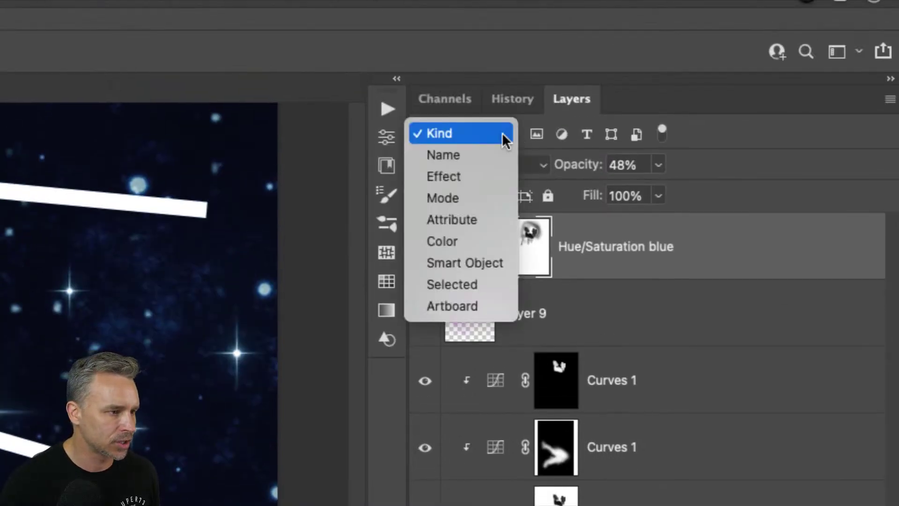
pyautogui.click(781, 146)
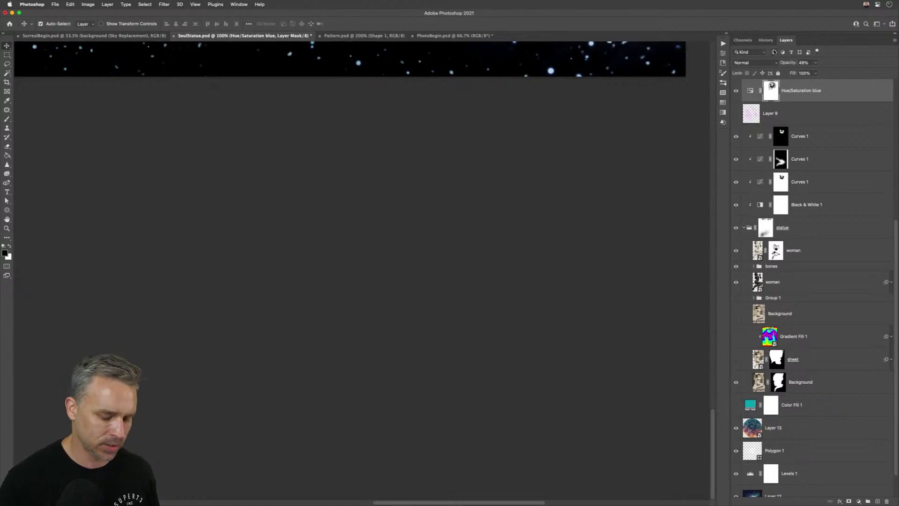
pyautogui.press('super+0')
pyautogui.click(773, 52)
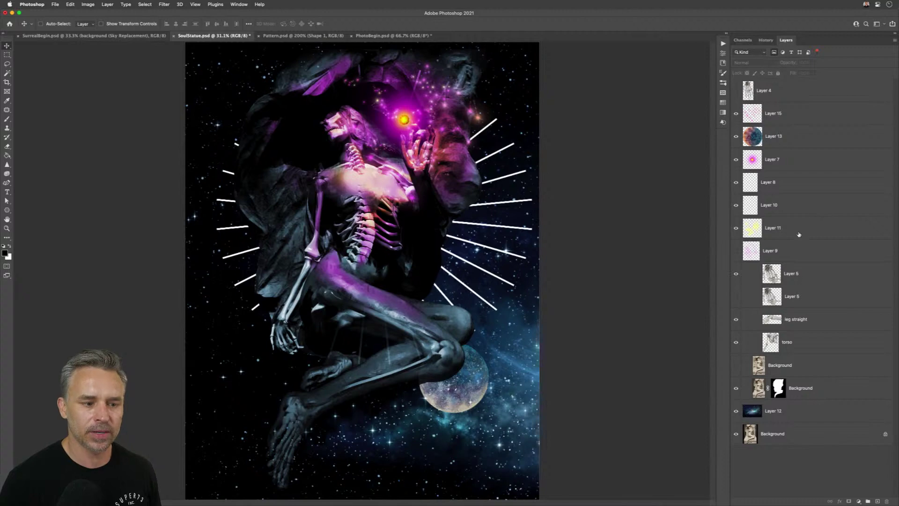
# - Add shape and smart object layers to the filtered layer list
pyautogui.click(800, 52)
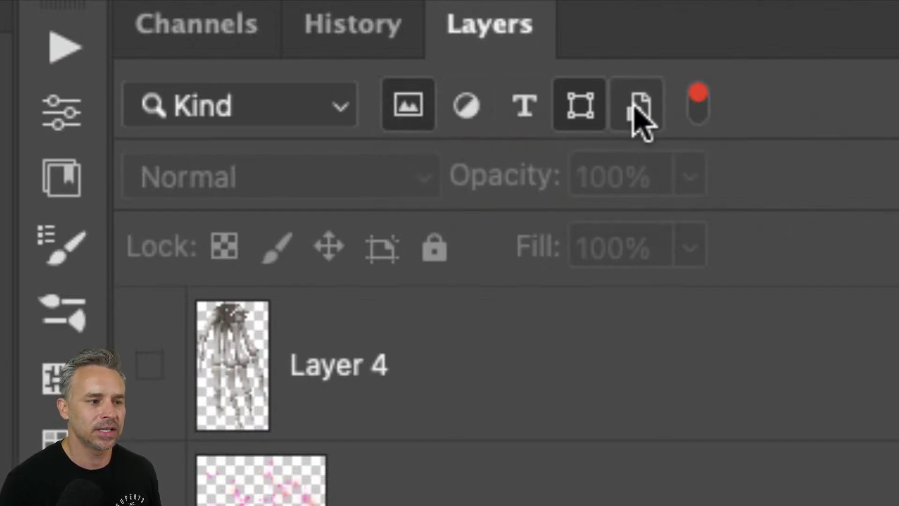
pyautogui.click(636, 108)
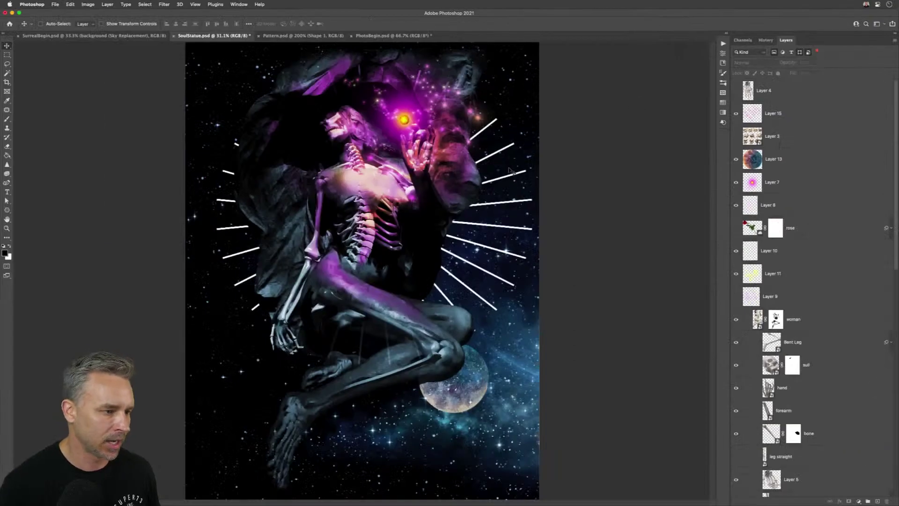
pyautogui.click(509, 205)
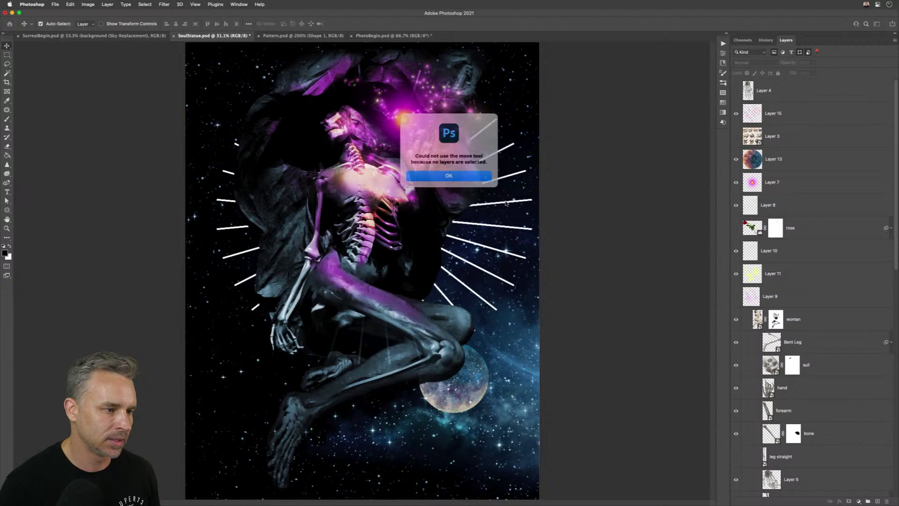
pyautogui.click(445, 175)
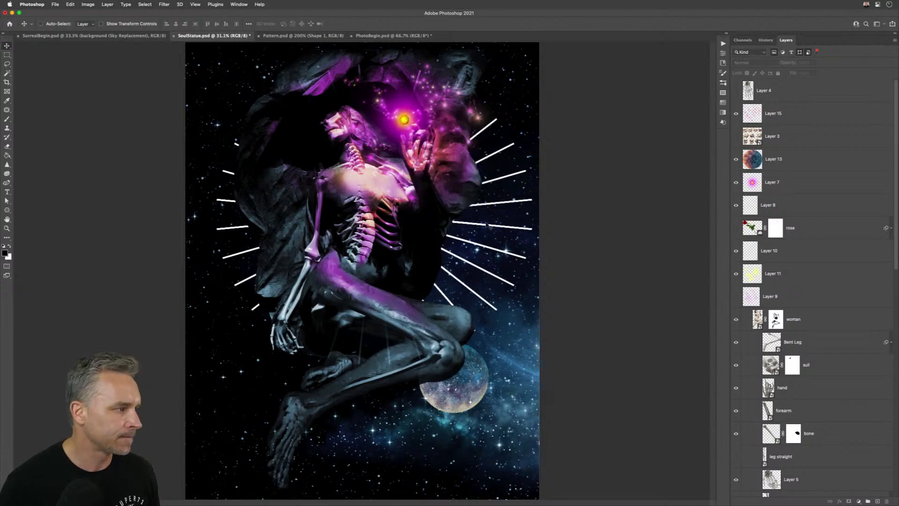
# - Re-enable Auto-Select and pick layers from the artwork, dismissing the no-layer-selected alerts, landing on Layer 11
pyautogui.press('super')
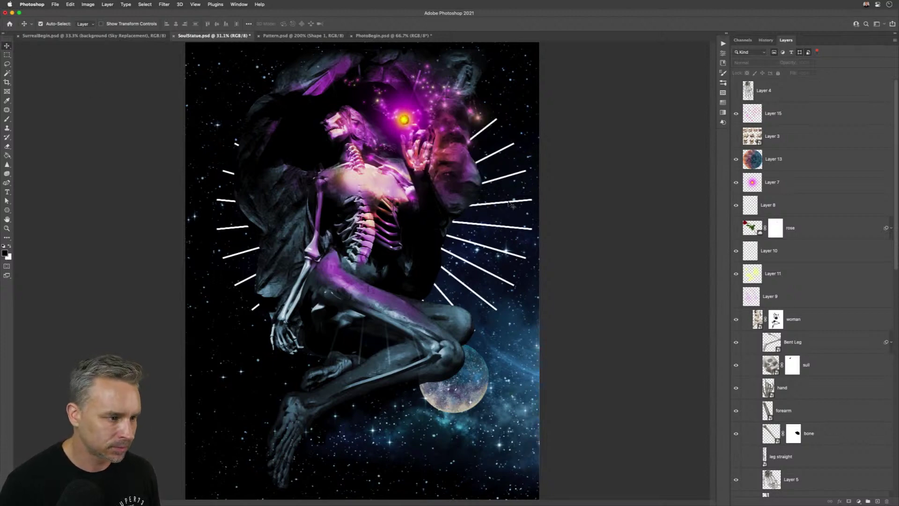
pyautogui.click(508, 202)
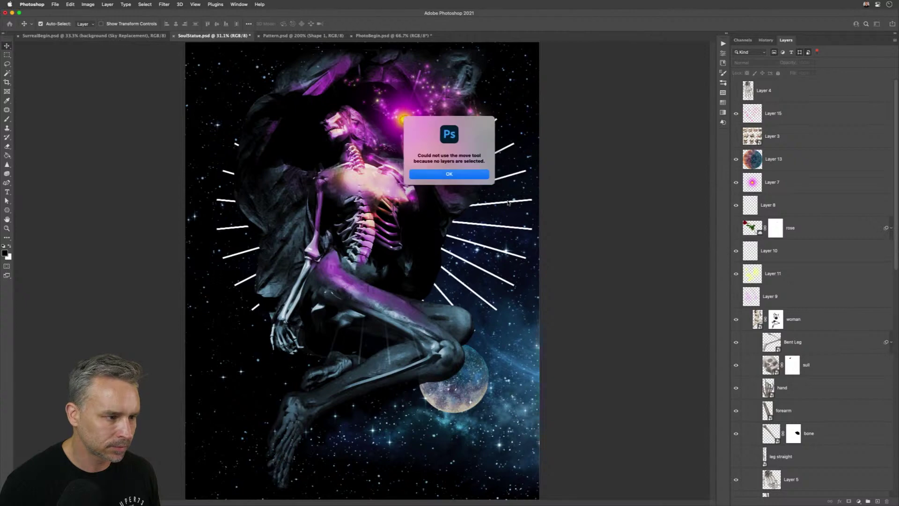
pyautogui.click(423, 174)
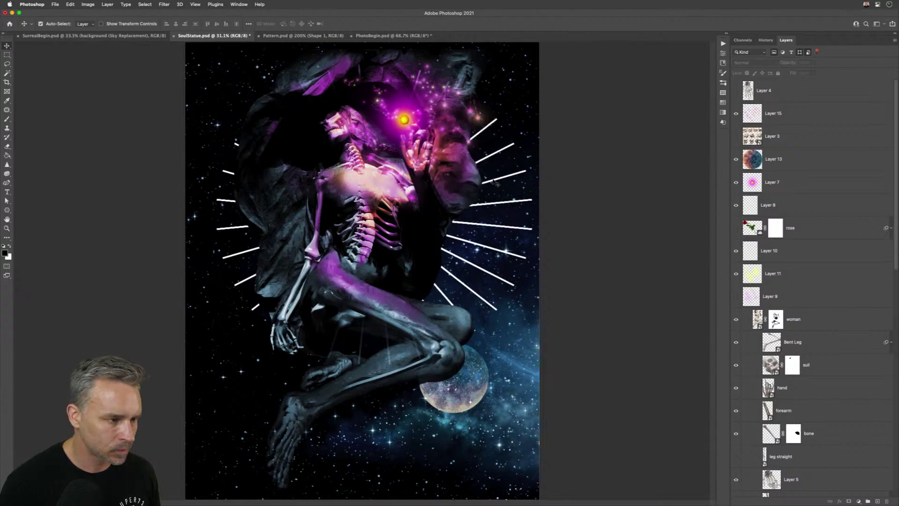
pyautogui.click(495, 183)
pyautogui.click(443, 173)
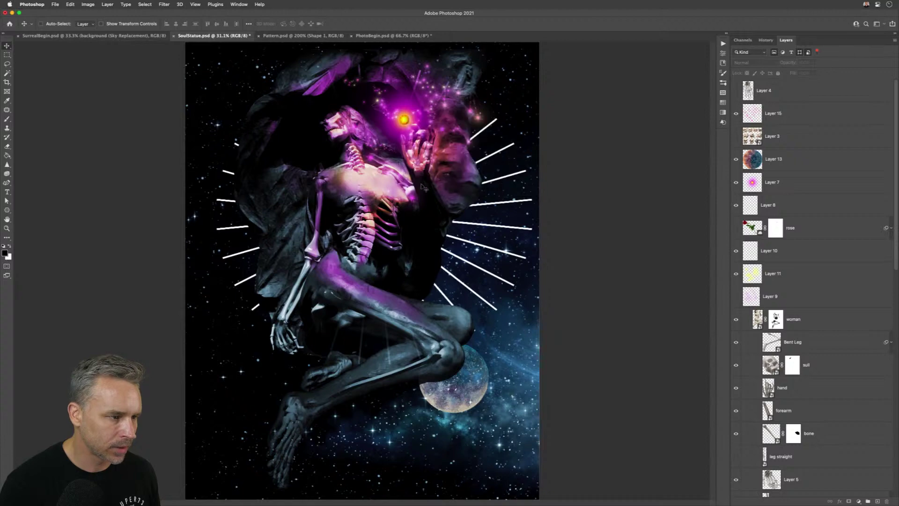
pyautogui.click(449, 182)
pyautogui.click(356, 302)
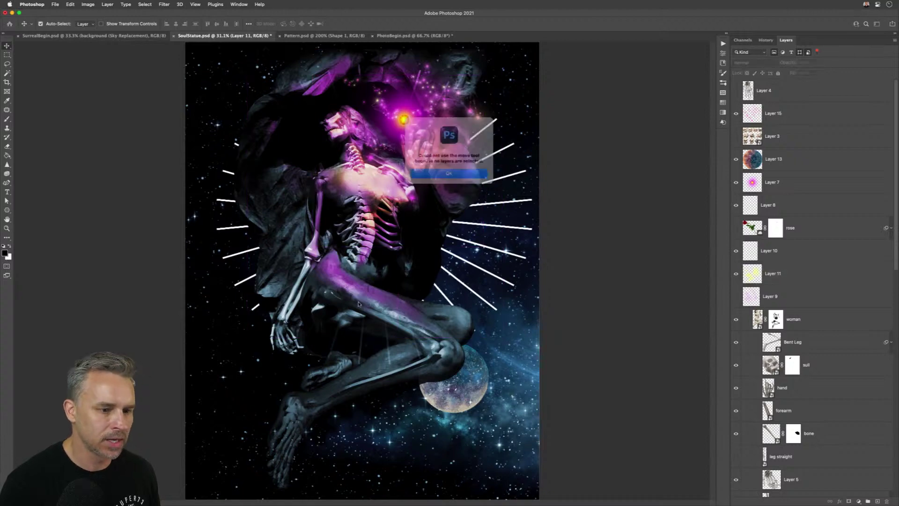
pyautogui.click(421, 178)
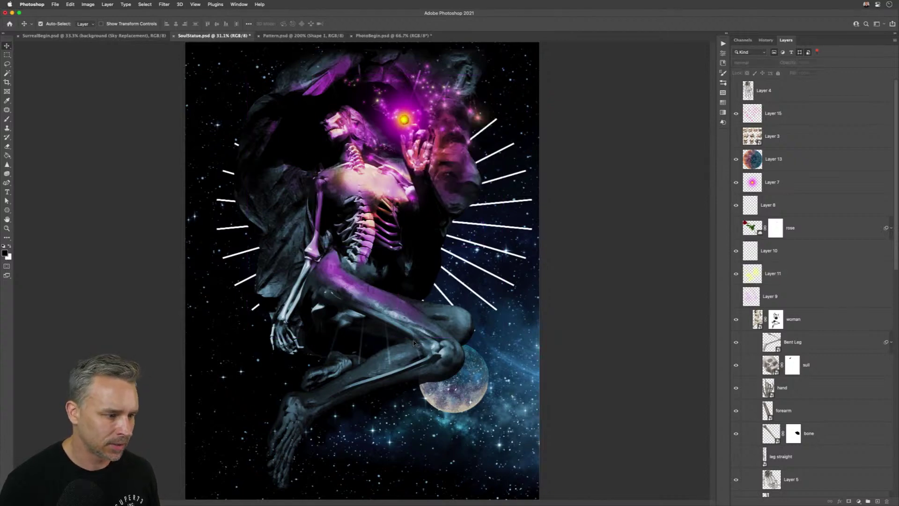
pyautogui.keyDown('super'); pyautogui.click(423, 339); pyautogui.keyUp('super')
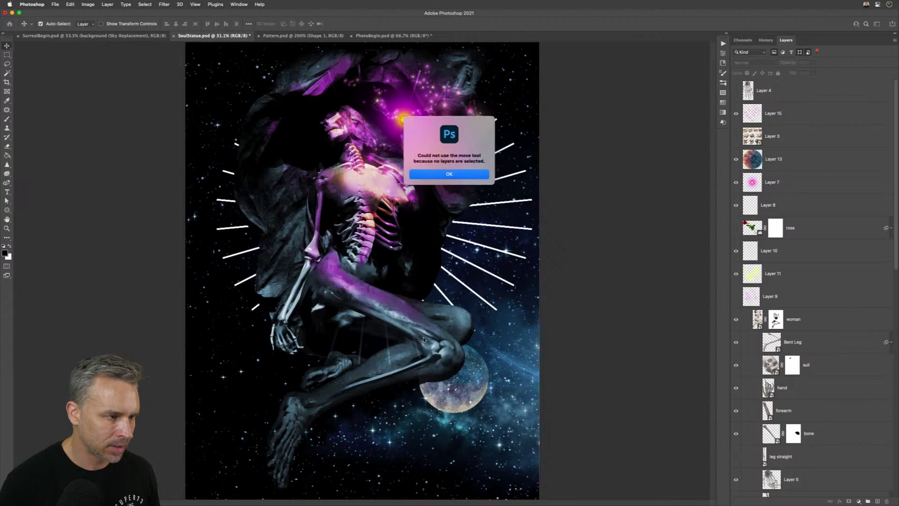
pyautogui.click(440, 174)
pyautogui.scroll(-5, 835, 240)
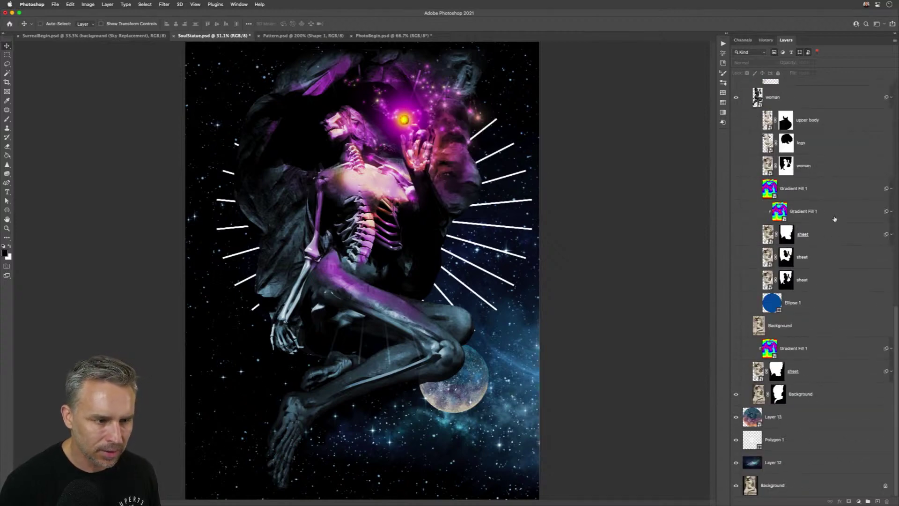
# - Expand the woman layer's Smart Filters, switch off layer filtering, and select Hue/Saturation blue
pyautogui.click(891, 99)
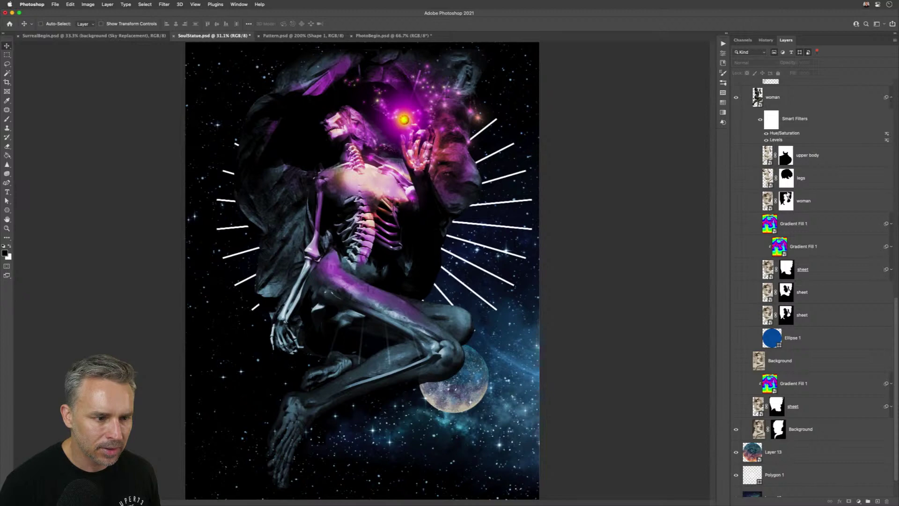
pyautogui.scroll(5, 788, 194)
pyautogui.scroll(9, 764, 274)
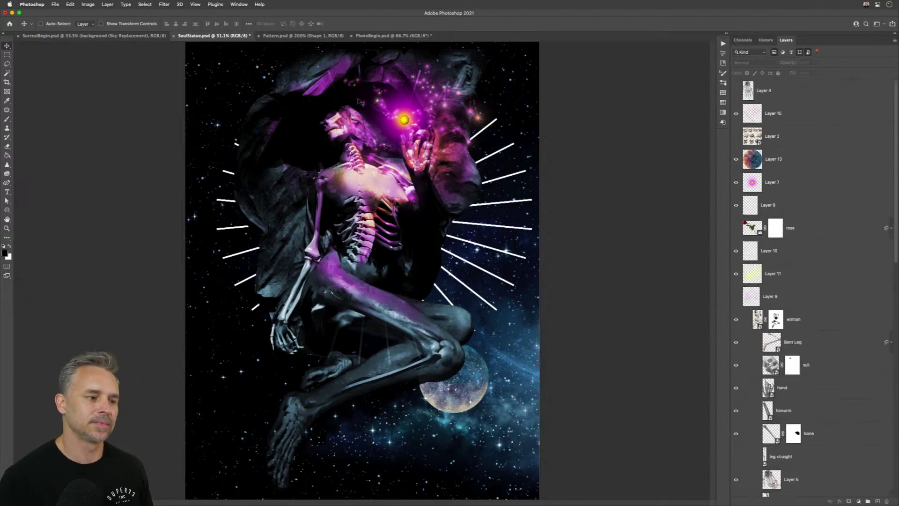
pyautogui.keyDown('super'); pyautogui.click(456, 387); pyautogui.keyUp('super')
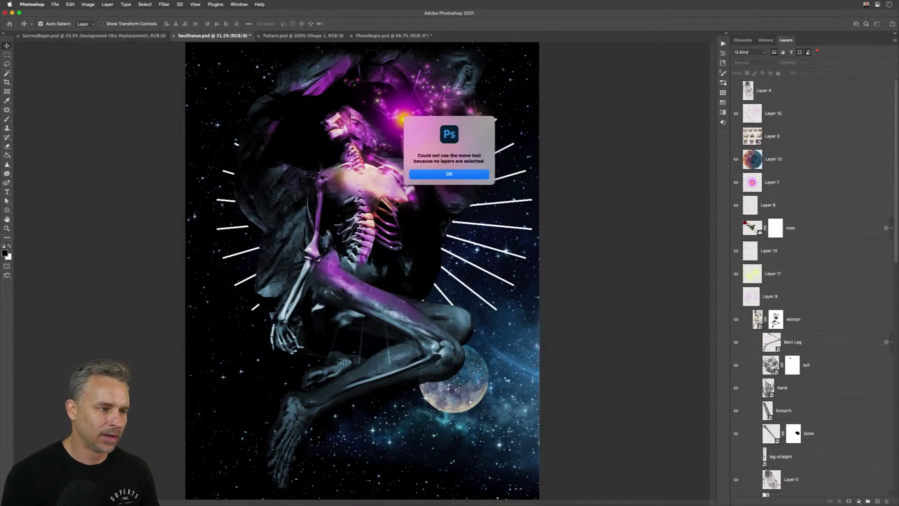
pyautogui.click(458, 174)
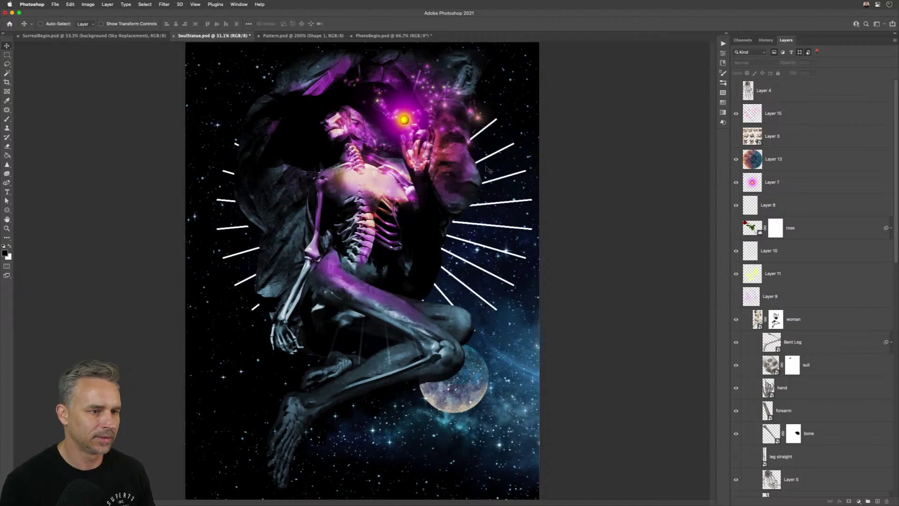
pyautogui.click(774, 54)
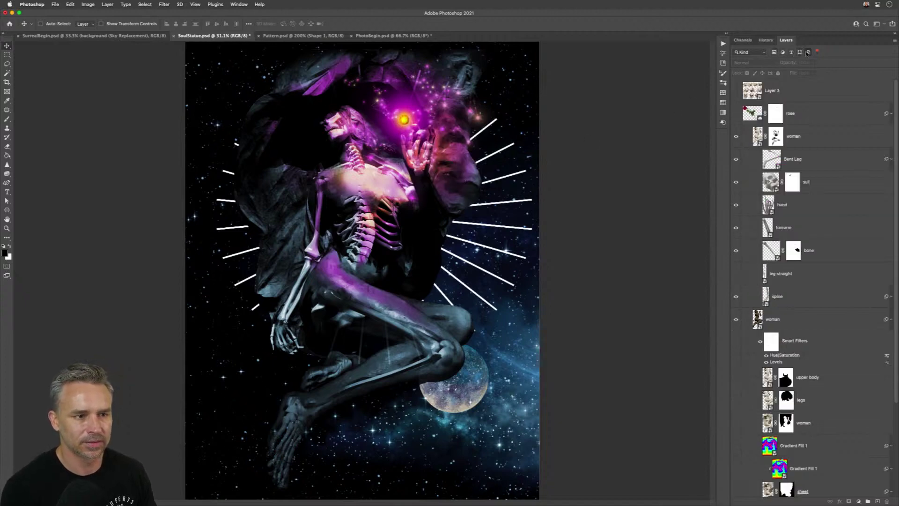
pyautogui.click(816, 52)
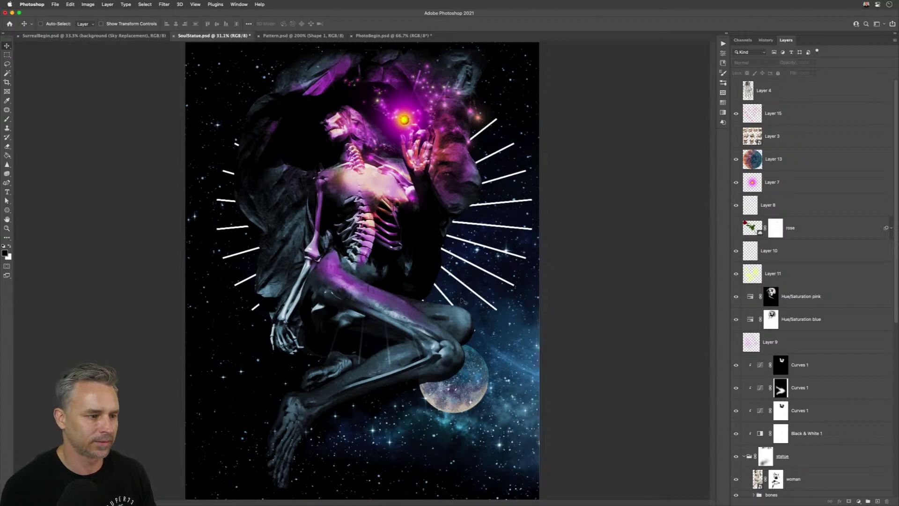
pyautogui.keyDown('super'); pyautogui.click(508, 374); pyautogui.keyUp('super')
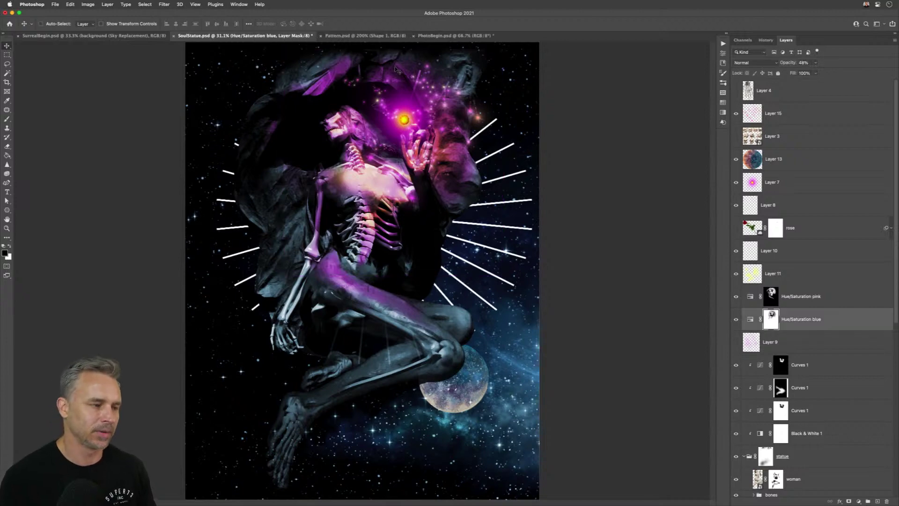
# - Zoom in and place a 'Lorem Ipsum' point-text layer in Antique Olive Compact, 149 pt
pyautogui.press('super+plus')
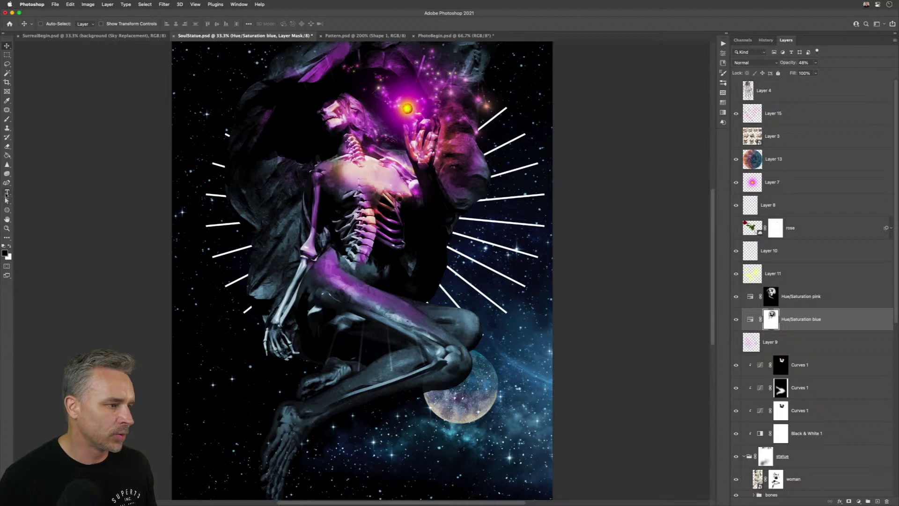
pyautogui.click(7, 192)
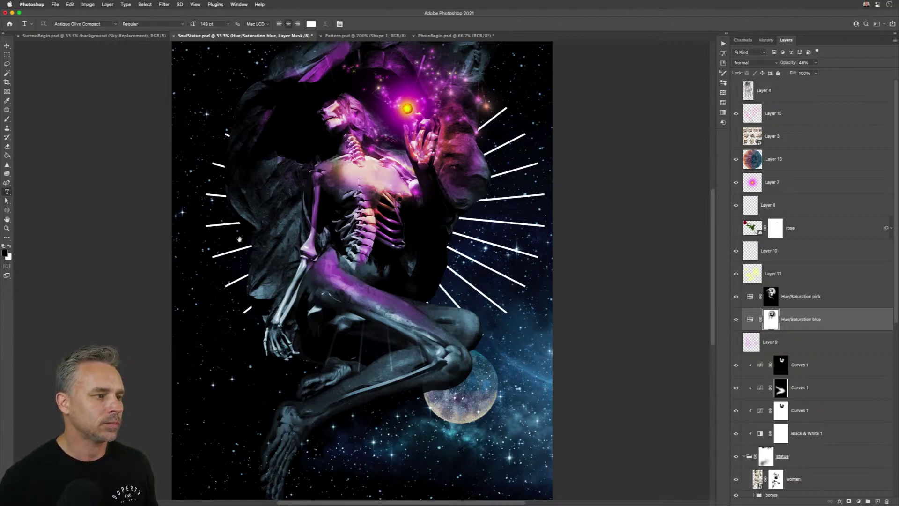
pyautogui.moveTo(240, 239); pyautogui.dragTo(312, 240)
pyautogui.click(364, 374)
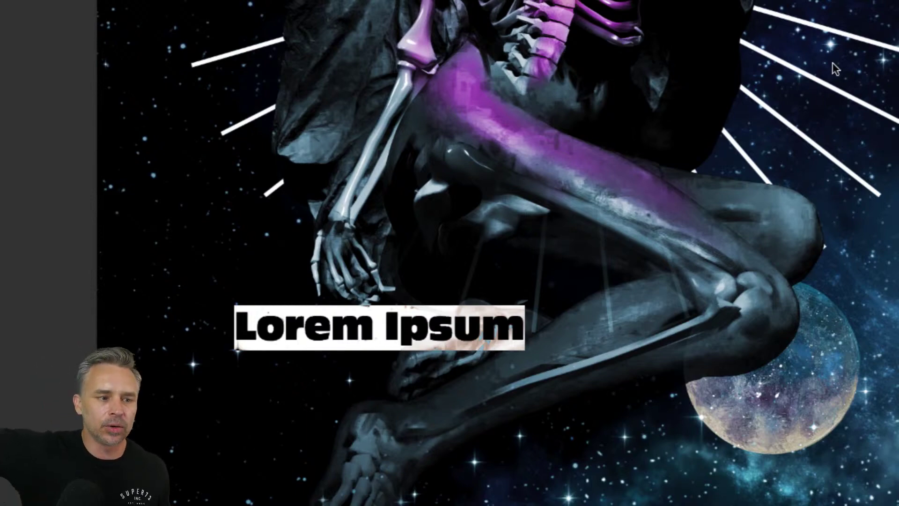
pyautogui.scroll(5, 833, 62)
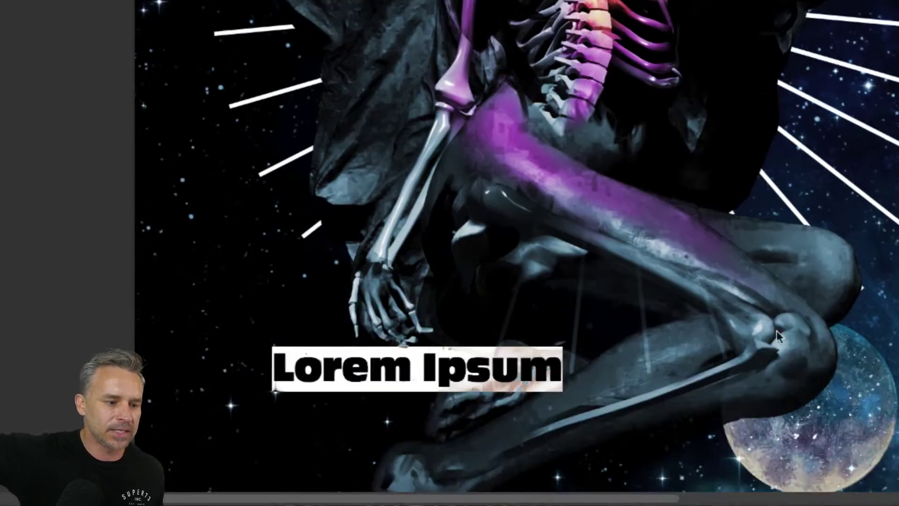
pyautogui.click(831, 225)
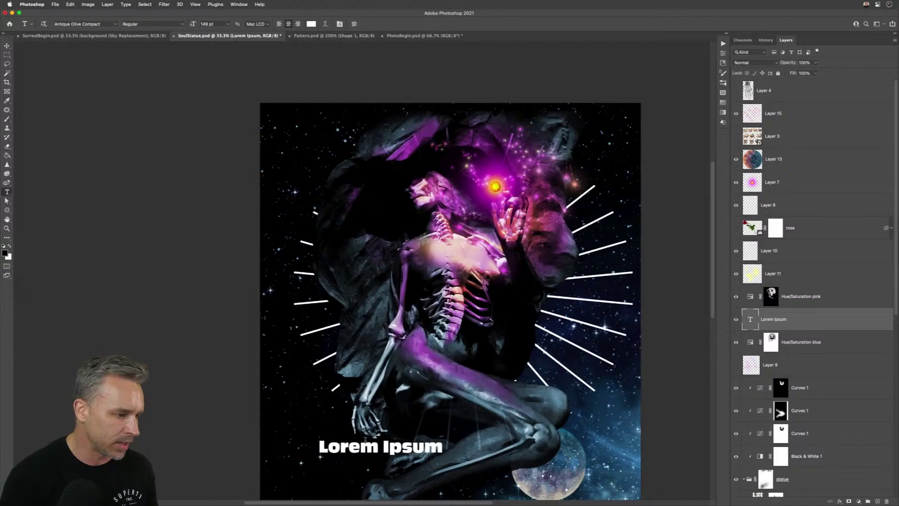
# - Retype the caption as 'Venus' and move it up over the statue's lap
pyautogui.tripleClick(363, 448)
pyautogui.write('Venu')
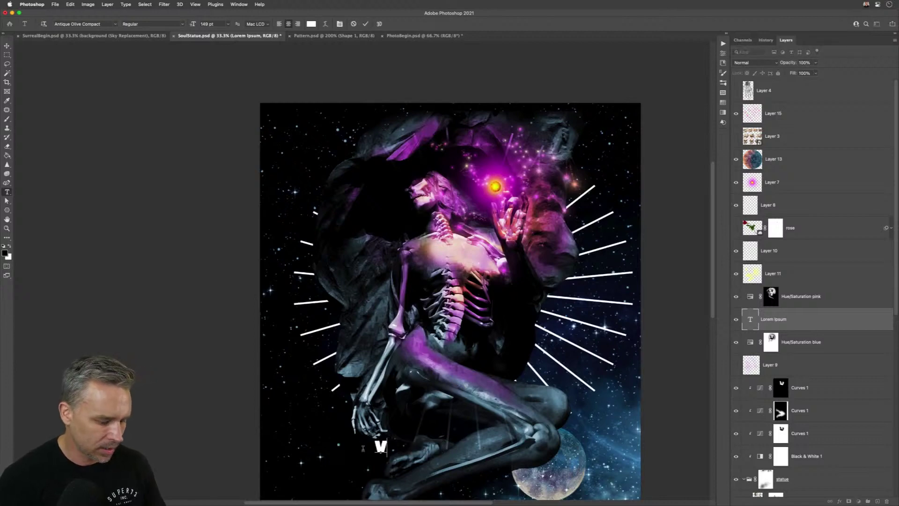
pyautogui.write('s')
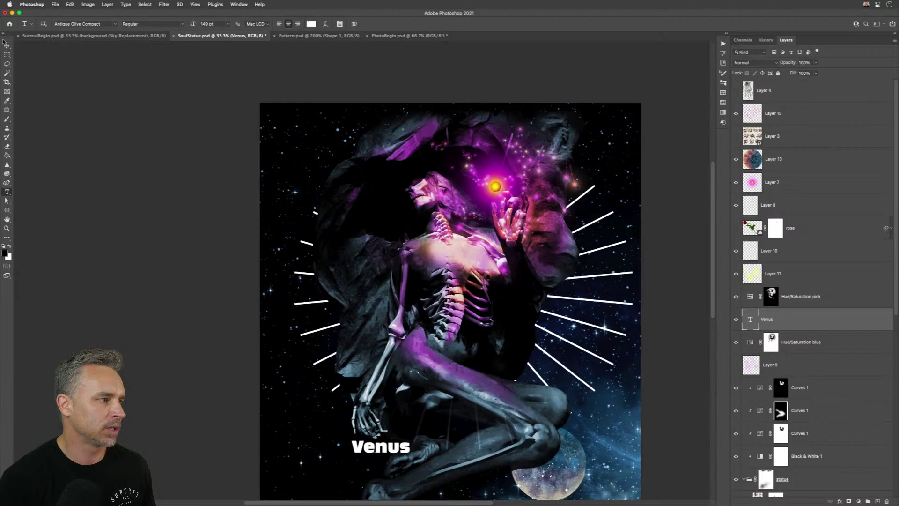
pyautogui.click(7, 45)
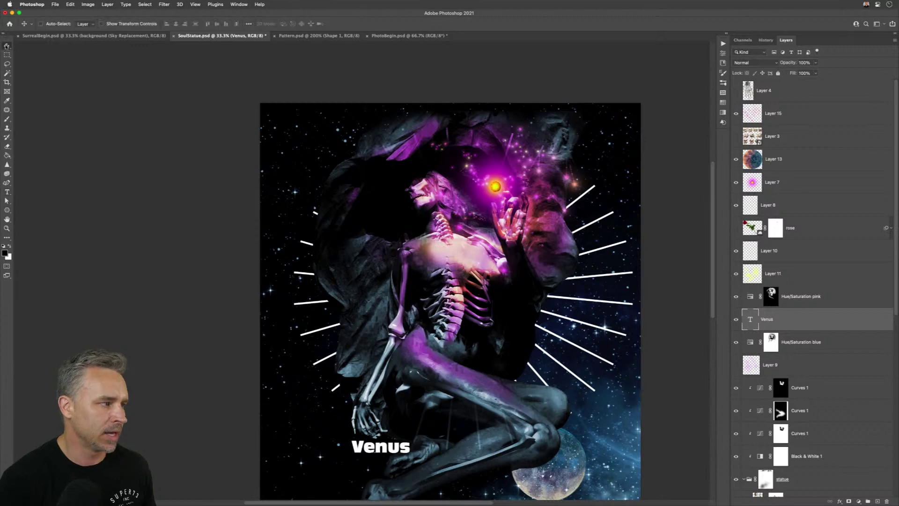
pyautogui.moveTo(375, 444); pyautogui.dragTo(437, 419)
# - Change the caption text to 'Virgo'
pyautogui.doubleClick(450, 418)
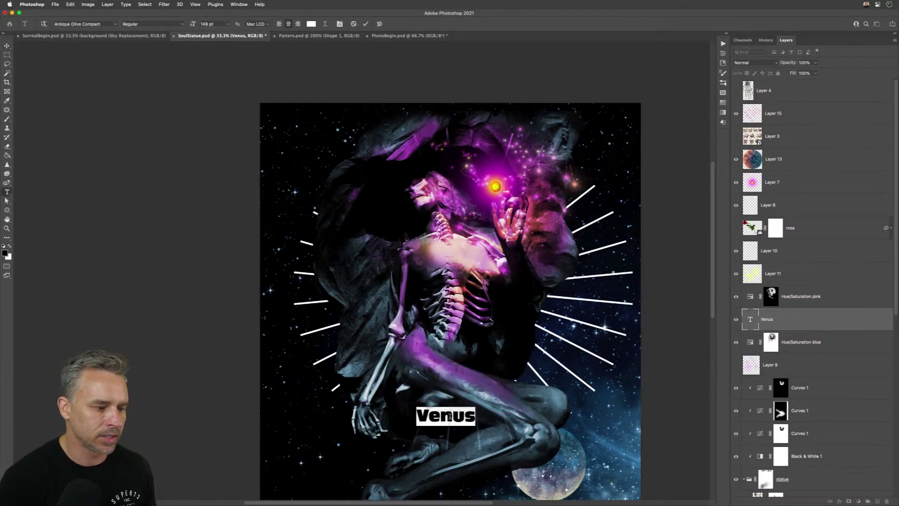
pyautogui.write('Virgo')
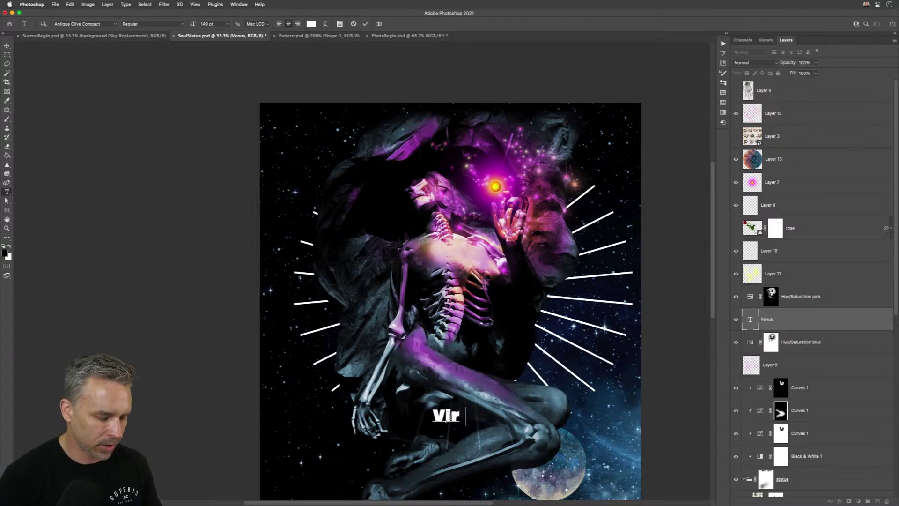
pyautogui.click(516, 234)
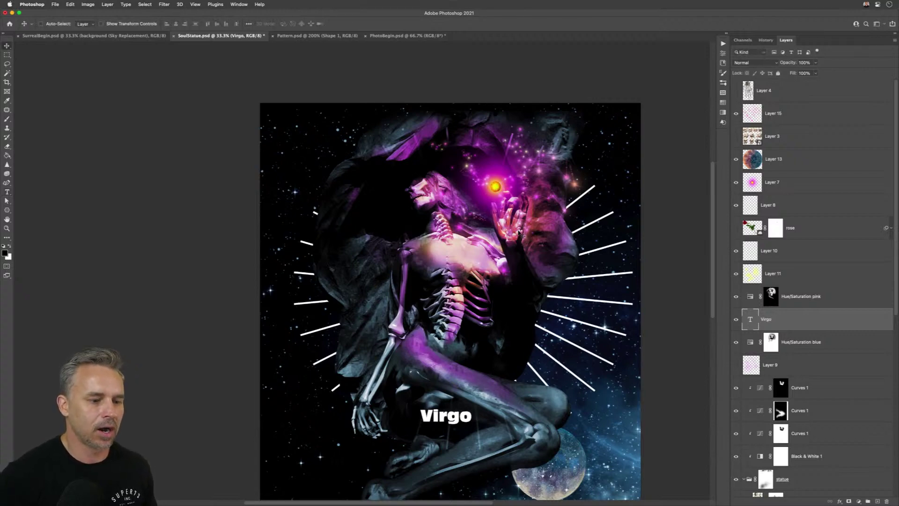
# - Set the Virgo text in Acumin Pro Condensed
pyautogui.click(724, 32)
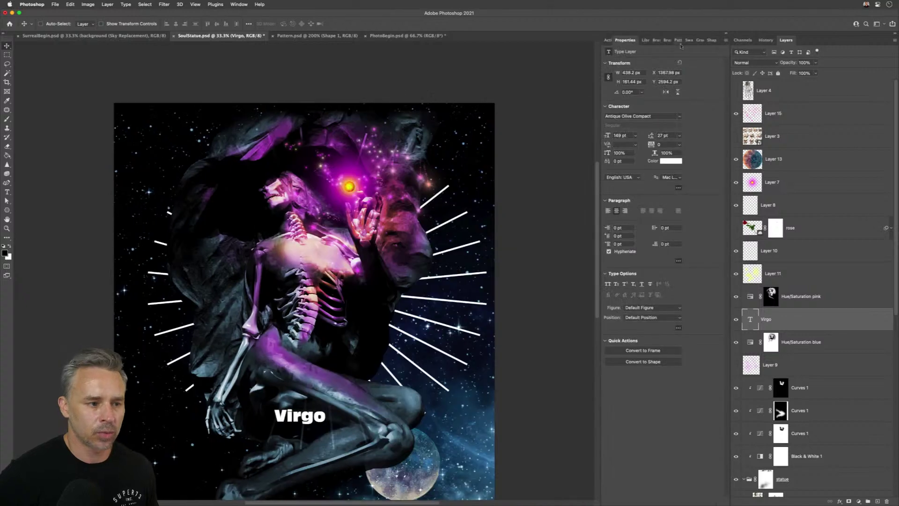
pyautogui.click(679, 117)
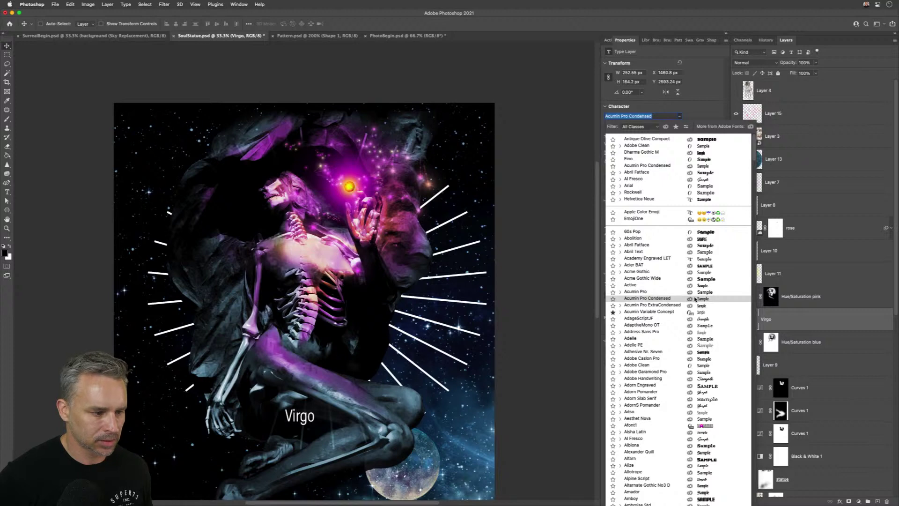
pyautogui.click(695, 298)
pyautogui.scroll(-10, 787, 339)
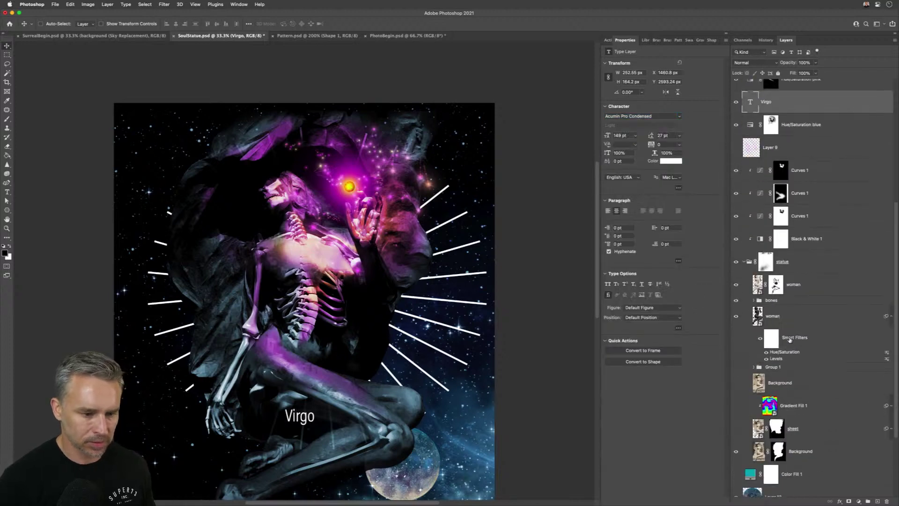
# - Set the Polygon 1 ray layer to Overlay blend mode and nudge it slightly
pyautogui.click(791, 433)
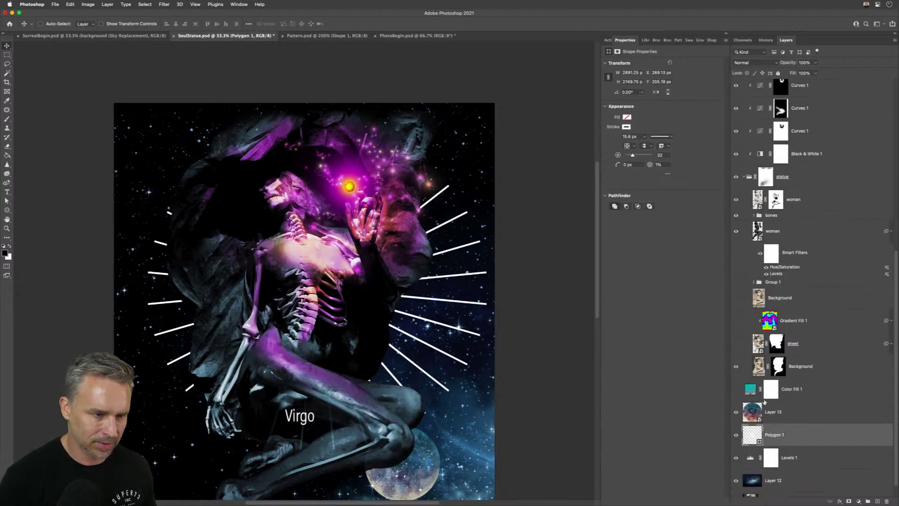
pyautogui.click(765, 61)
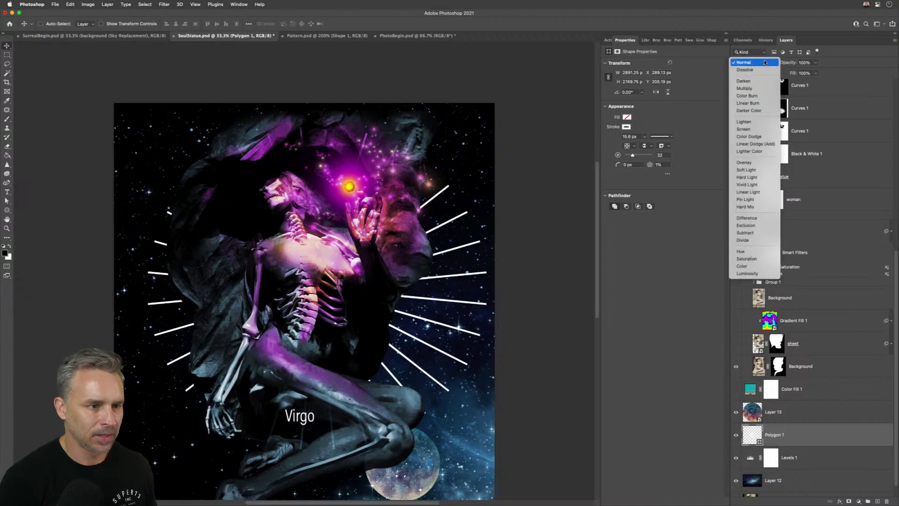
pyautogui.click(748, 162)
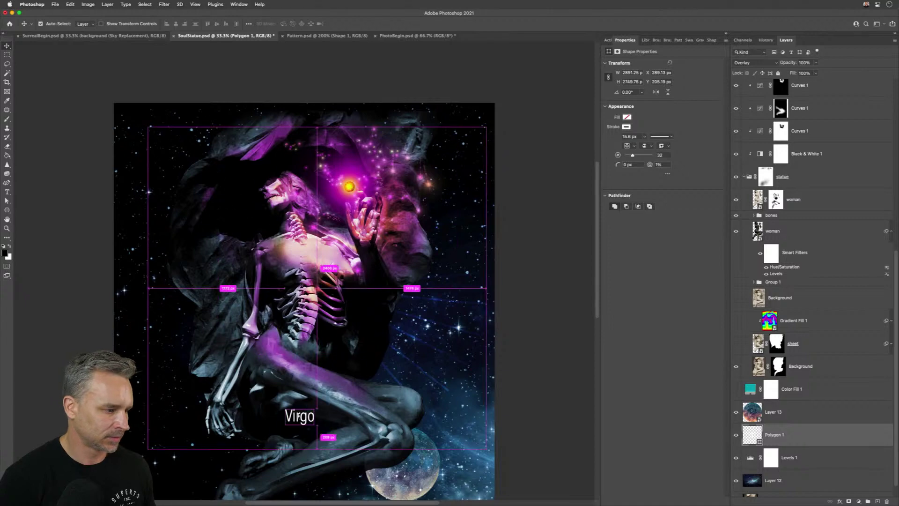
pyautogui.moveTo(301, 404); pyautogui.dragTo(301, 404)
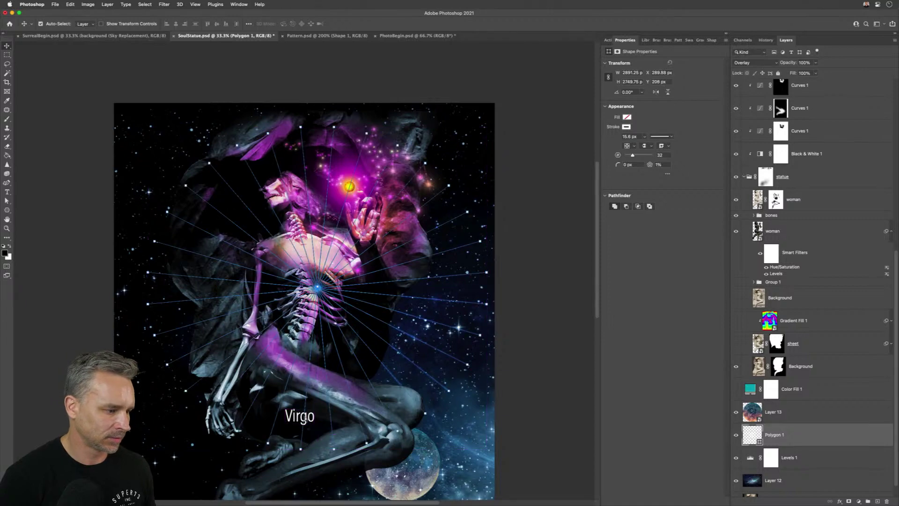
# - Drag the Virgo layer higher up the Layers stack
pyautogui.click(788, 415)
pyautogui.scroll(10, 768, 351)
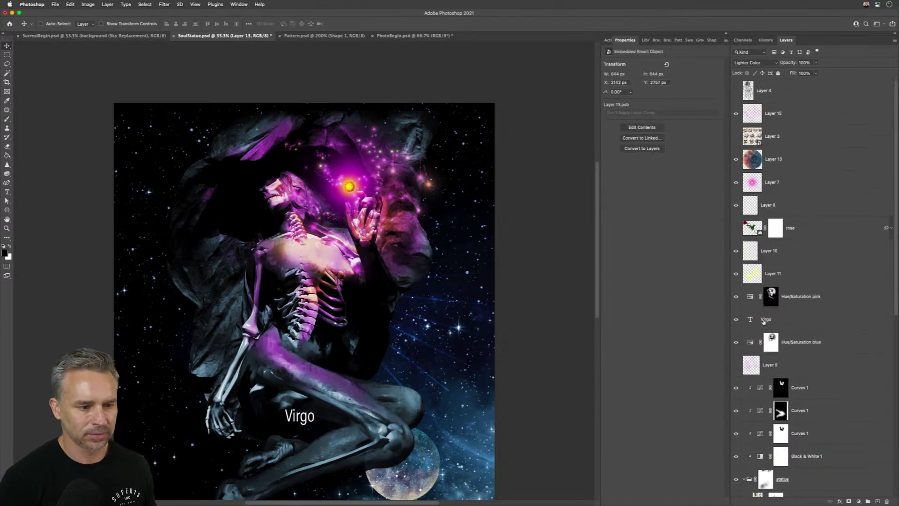
pyautogui.moveTo(763, 321); pyautogui.dragTo(787, 99)
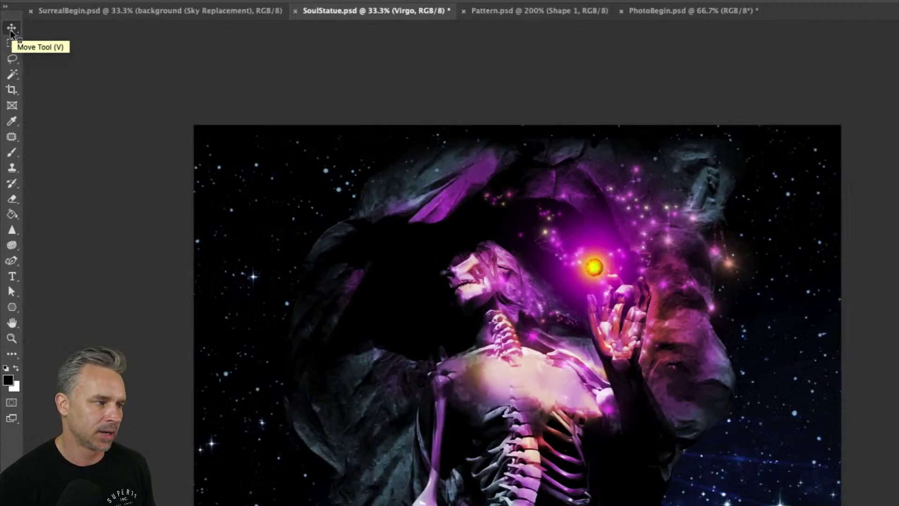
# - Zoom in on the Virgo text and change its font to Lust Script Fine
pyautogui.press('super+plus')
pyautogui.press('super+plus')
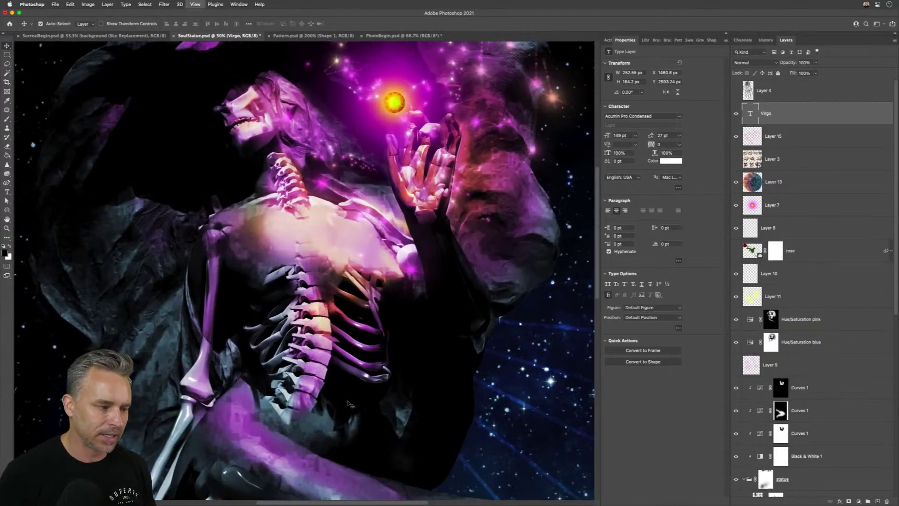
pyautogui.moveTo(349, 402); pyautogui.dragTo(446, 175)
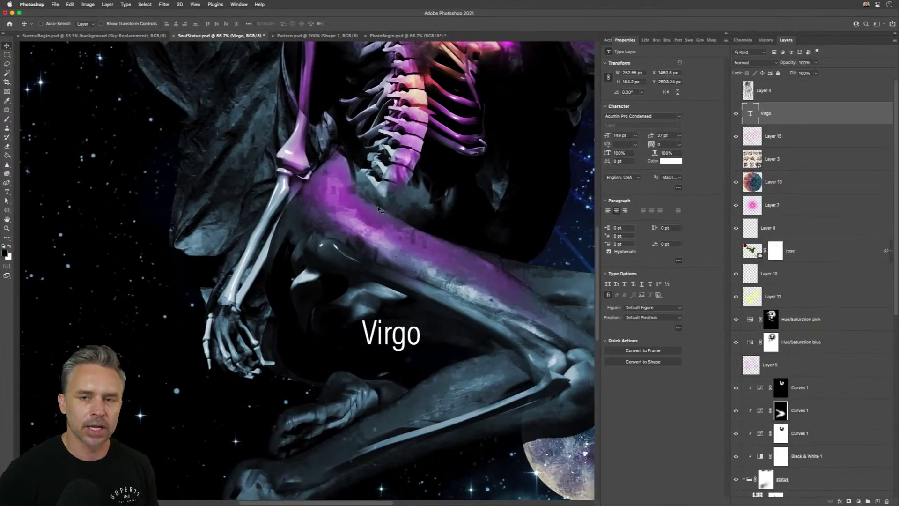
pyautogui.doubleClick(386, 335)
pyautogui.moveTo(384, 327)
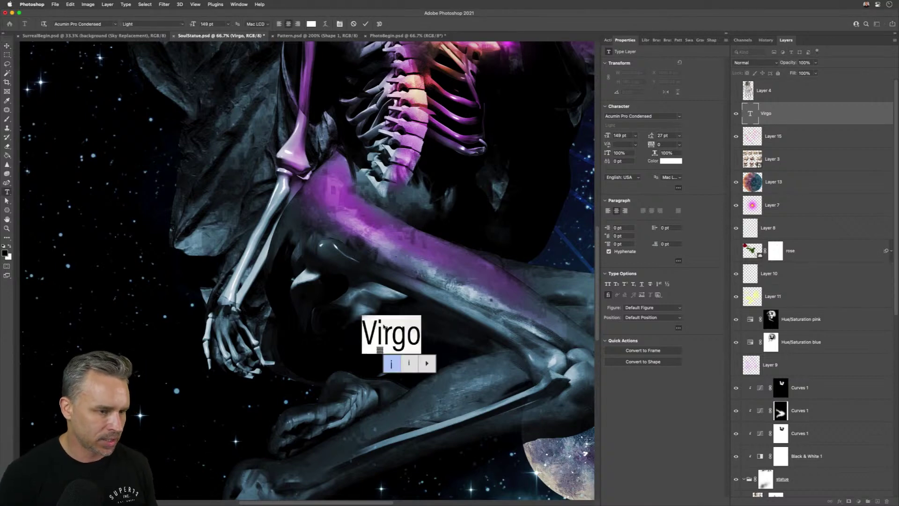
pyautogui.click(659, 116)
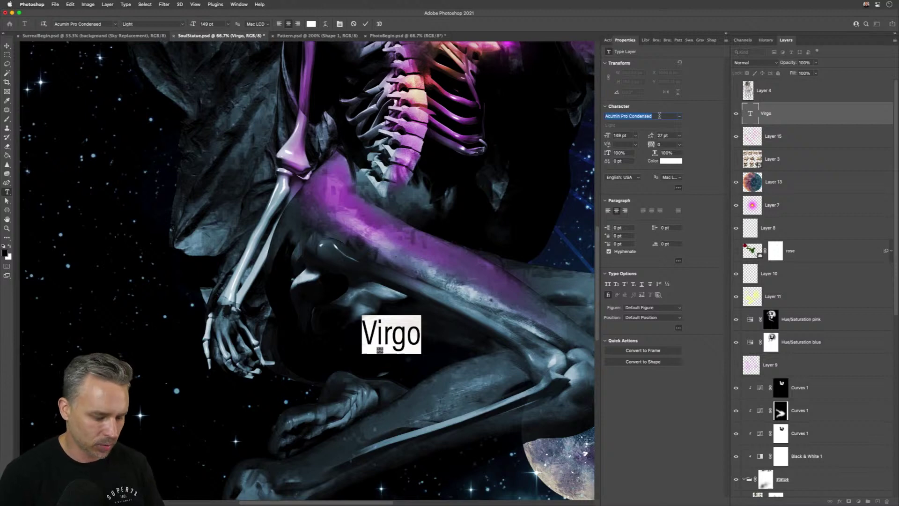
pyautogui.write('lust')
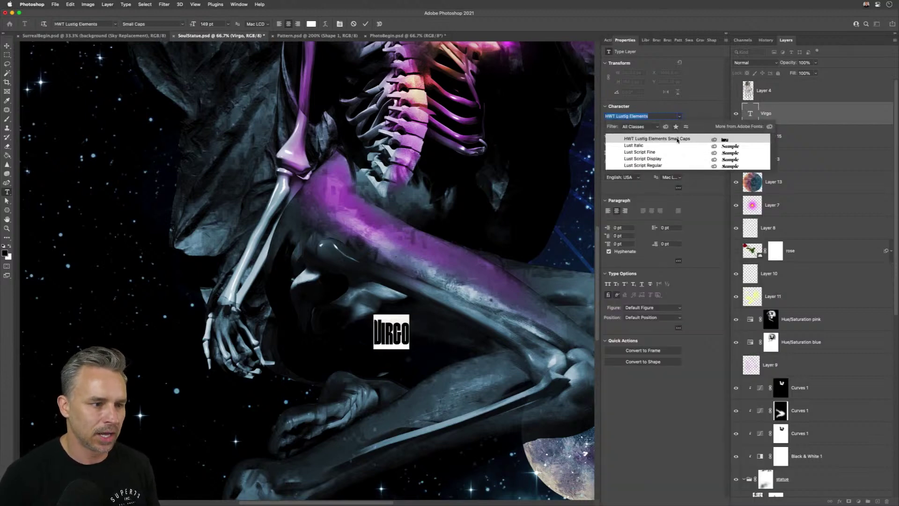
pyautogui.click(677, 155)
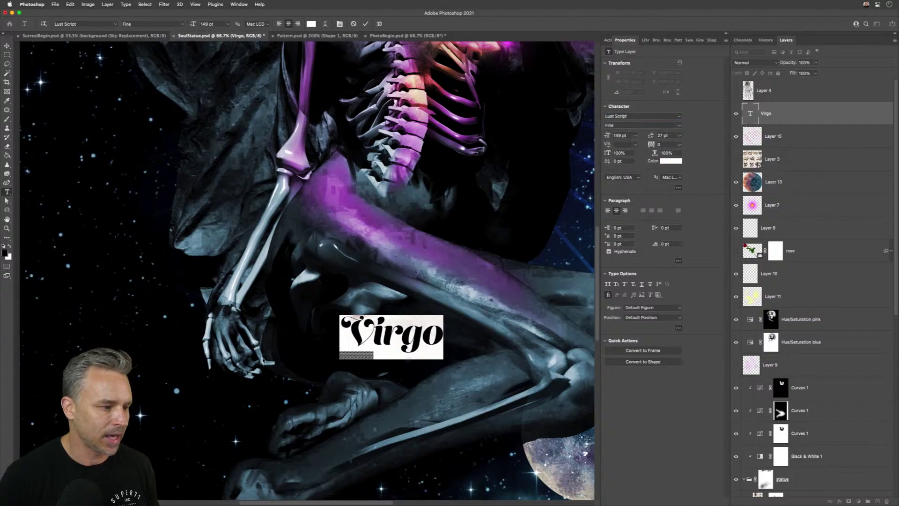
# - Give the g and o in Virgo swash alternate glyphs, leave the V unchanged, and commit
pyautogui.moveTo(405, 329); pyautogui.dragTo(414, 339)
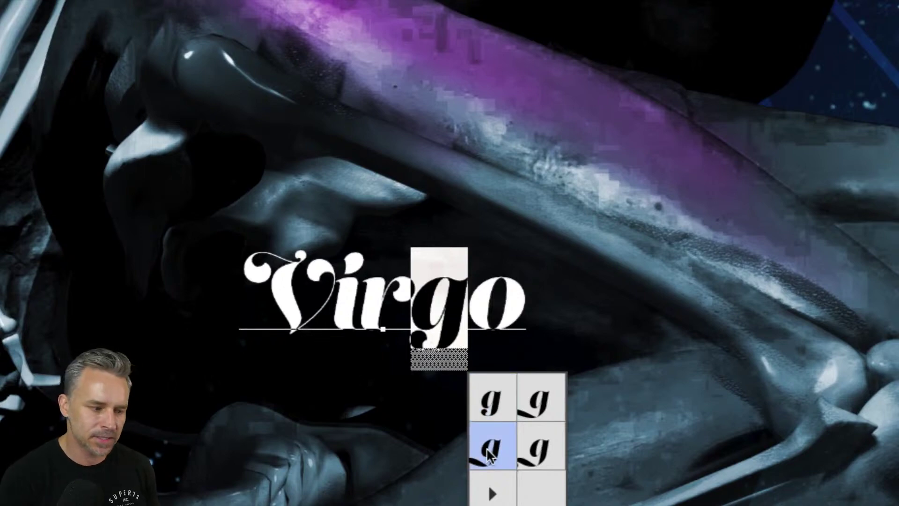
pyautogui.click(487, 448)
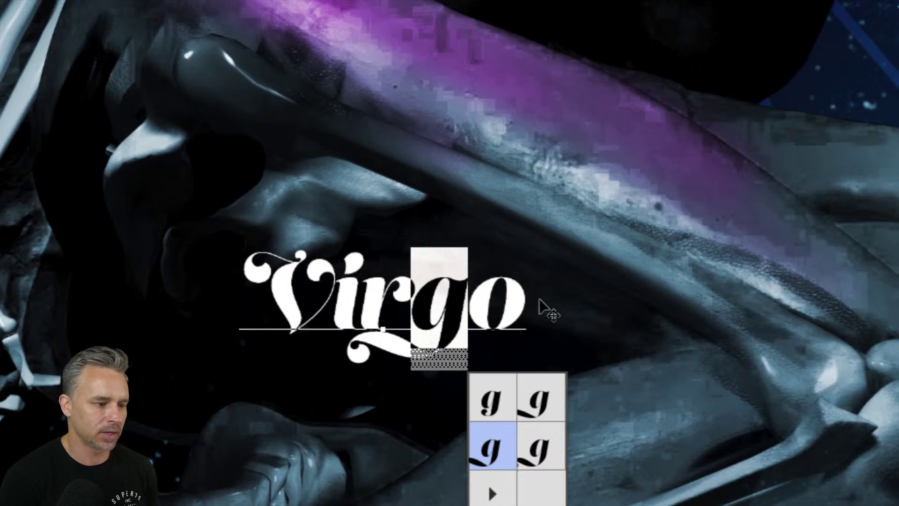
pyautogui.click(338, 281)
pyautogui.moveTo(467, 277); pyautogui.dragTo(511, 271)
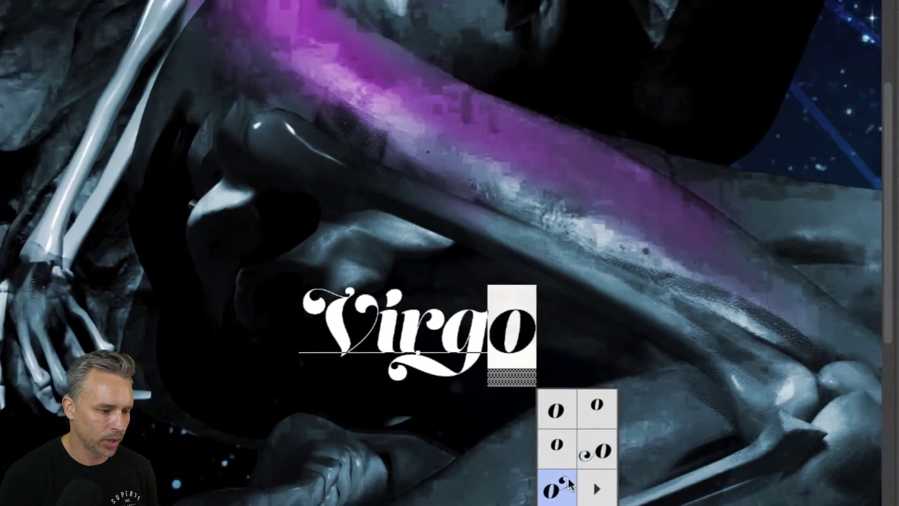
pyautogui.click(562, 485)
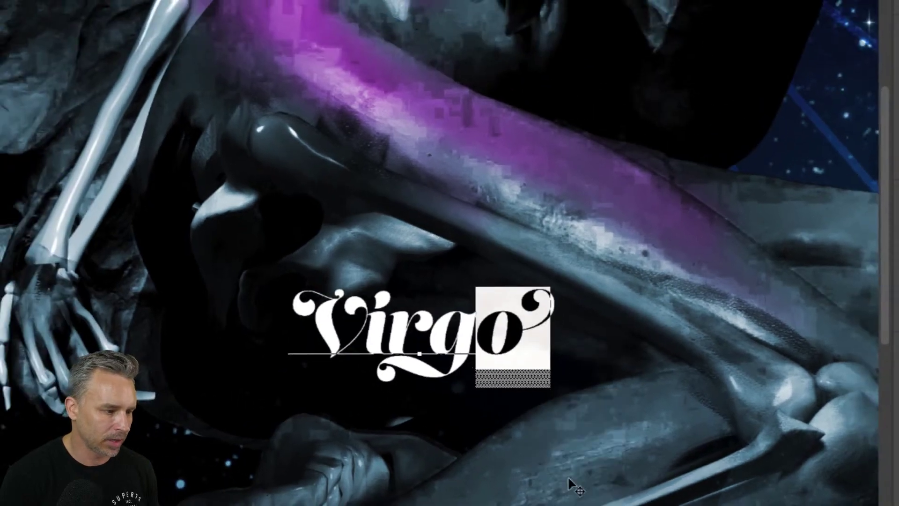
pyautogui.moveTo(366, 313); pyautogui.dragTo(308, 330)
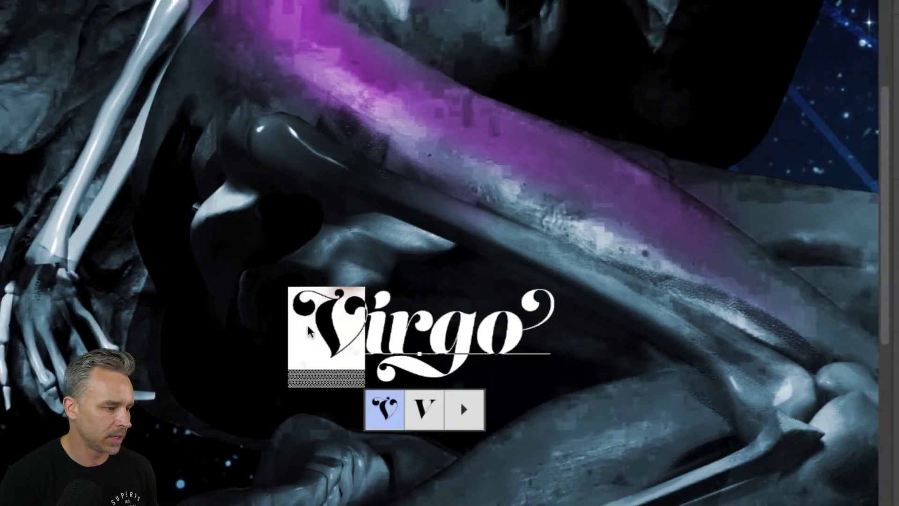
pyautogui.click(389, 331)
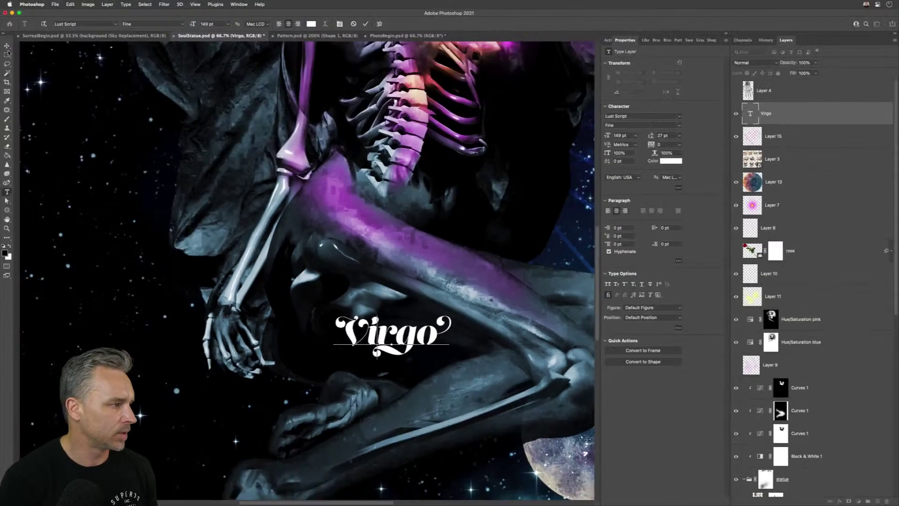
pyautogui.click(6, 46)
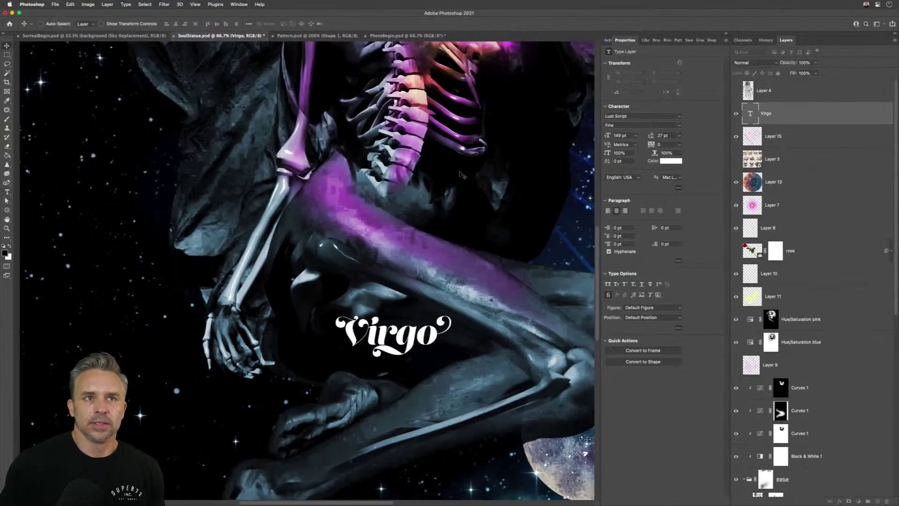
pyautogui.scroll(3, 460, 174)
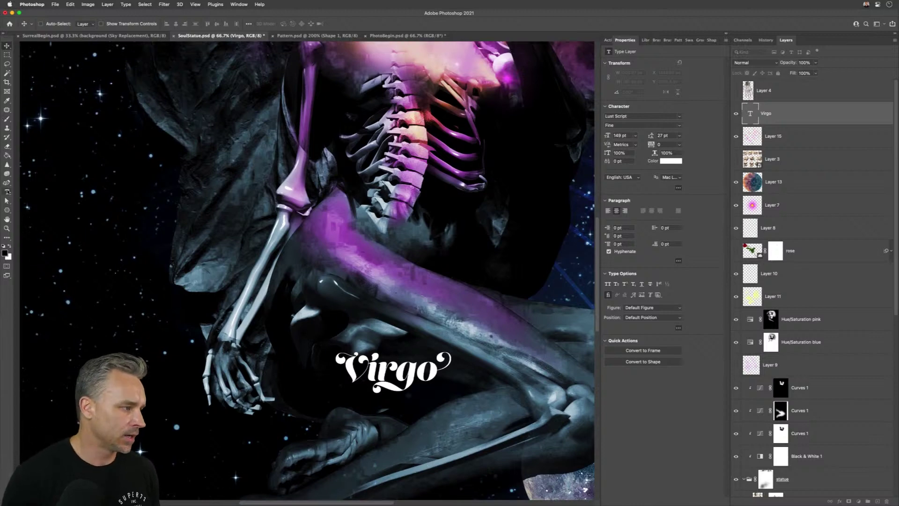
# - Draw a lorem ipsum paragraph text box above the figure and set it to Left Align
pyautogui.click(7, 192)
pyautogui.moveTo(169, 87); pyautogui.dragTo(477, 309)
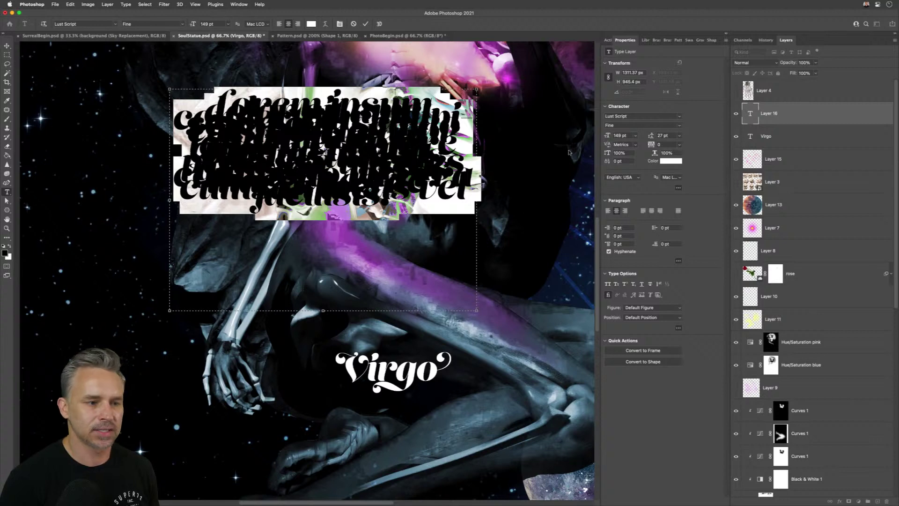
pyautogui.click(607, 211)
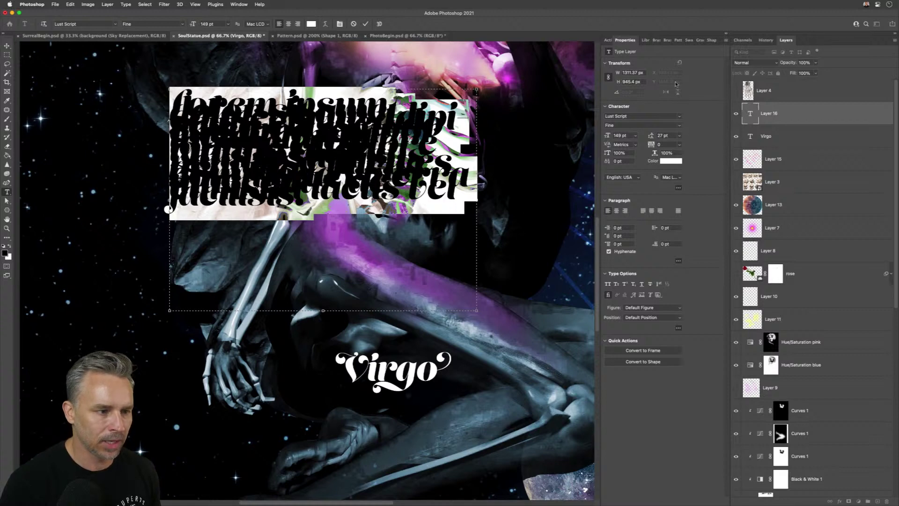
pyautogui.click(679, 188)
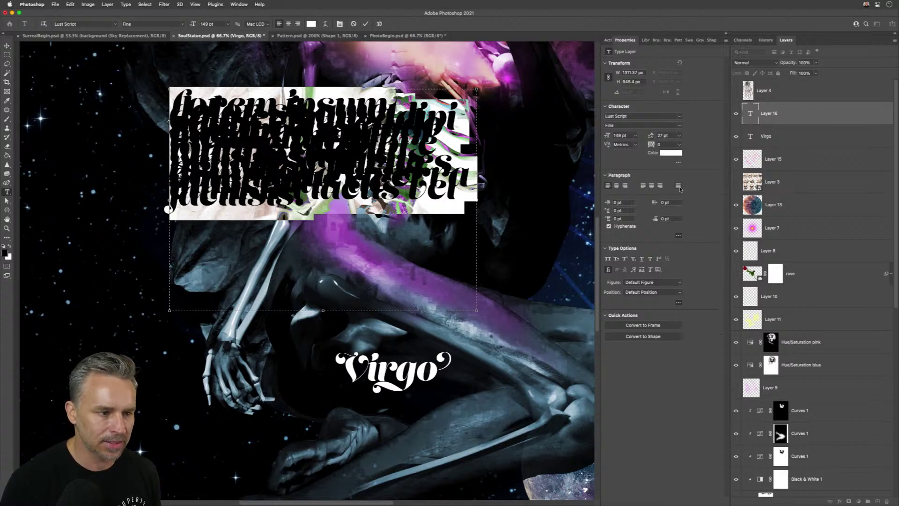
pyautogui.click(679, 162)
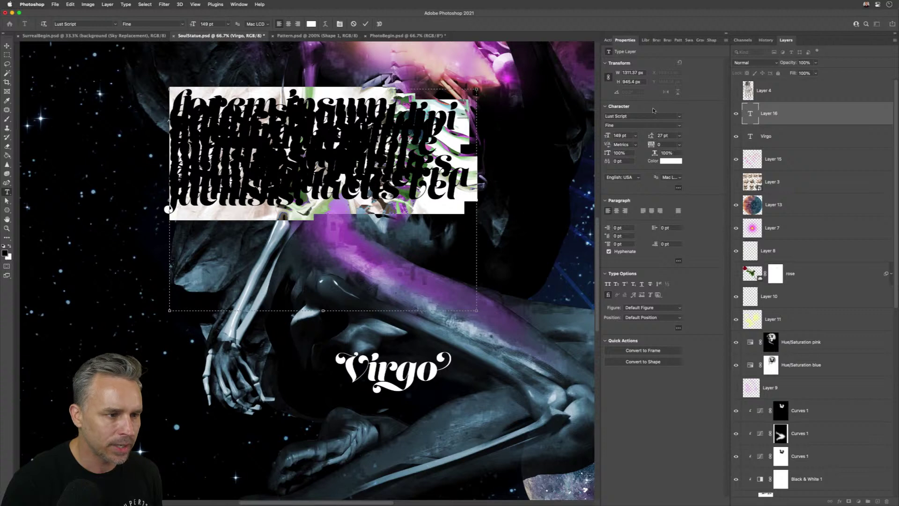
# - Load the default type styles from the Type menu
pyautogui.click(125, 4)
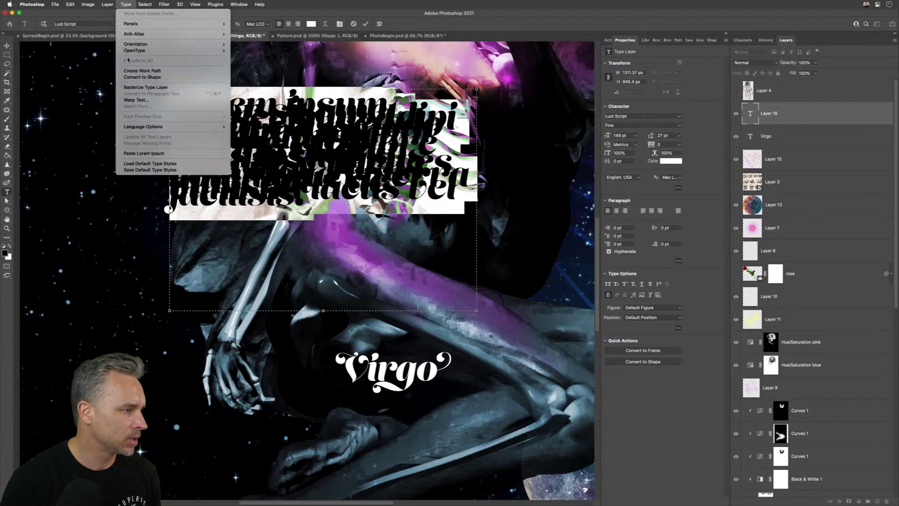
pyautogui.moveTo(128, 50)
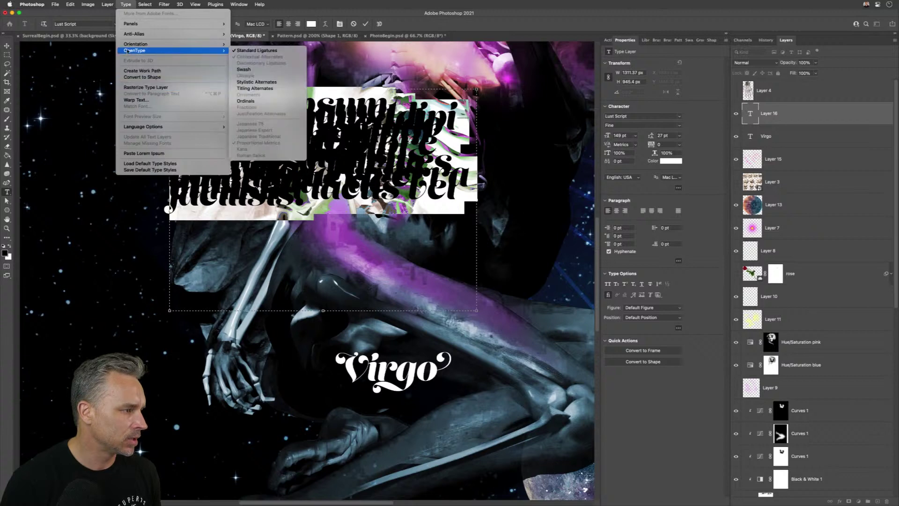
pyautogui.click(133, 163)
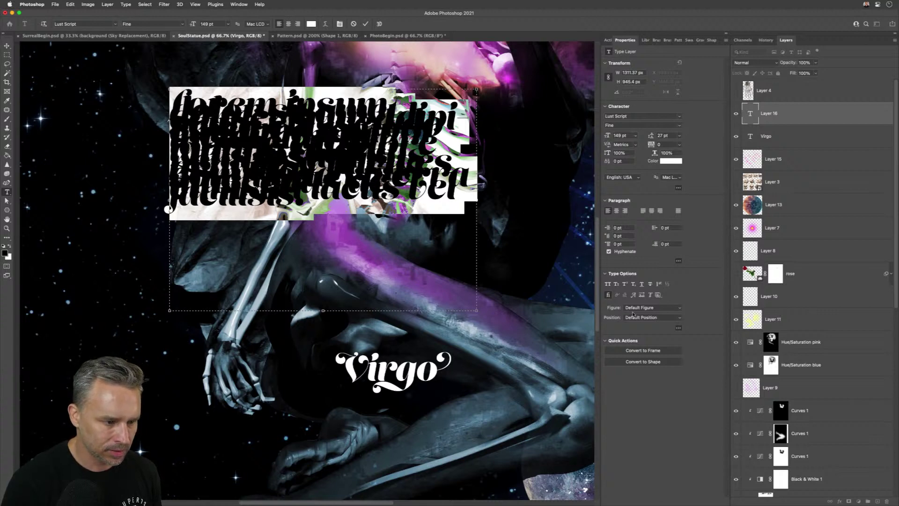
pyautogui.click(678, 328)
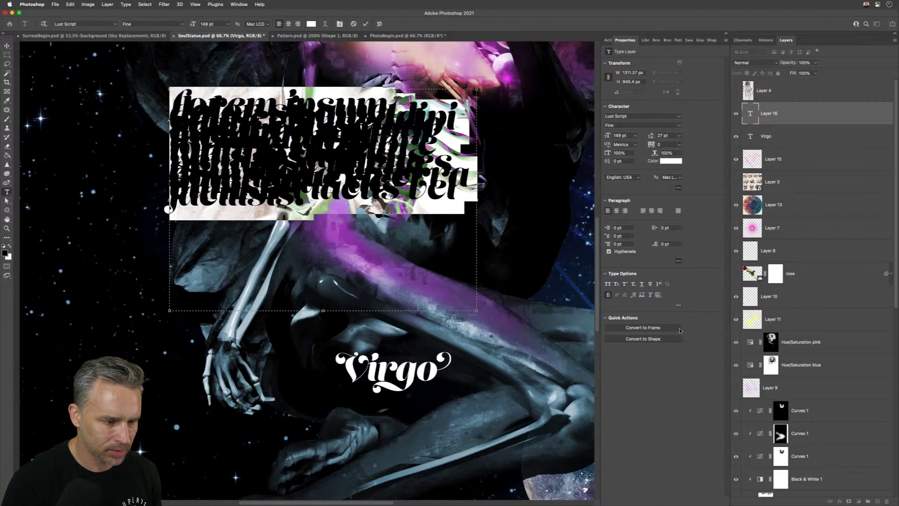
pyautogui.click(678, 261)
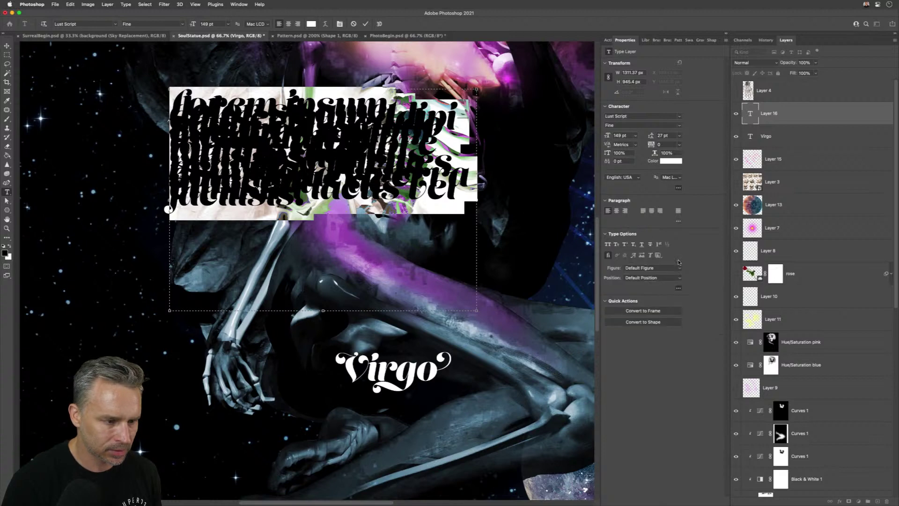
pyautogui.click(678, 222)
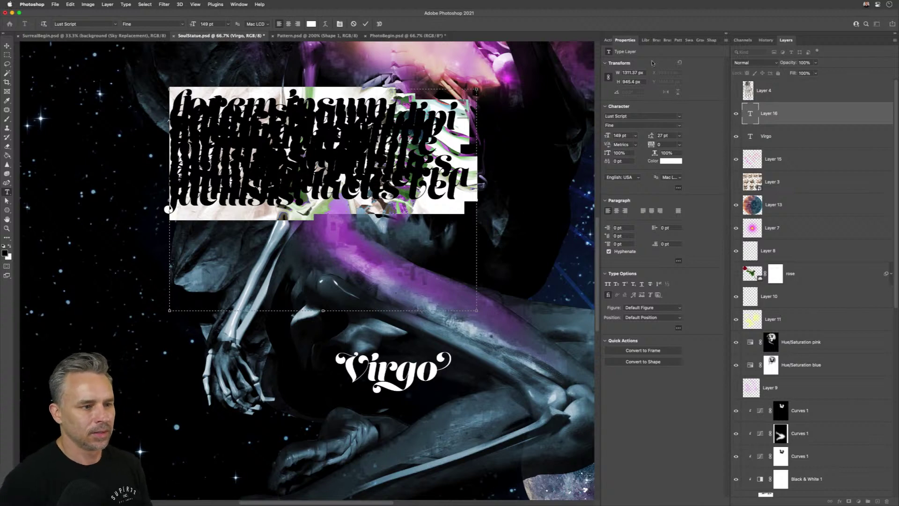
pyautogui.click(725, 41)
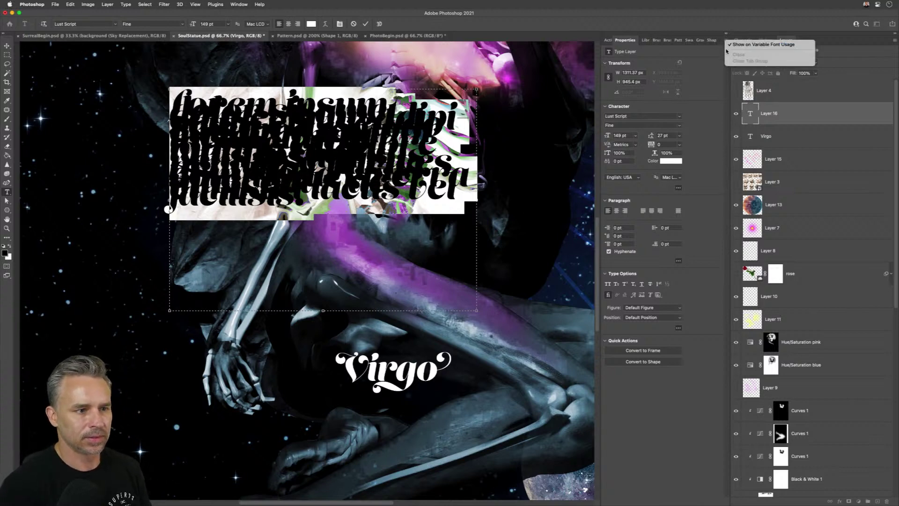
pyautogui.click(705, 55)
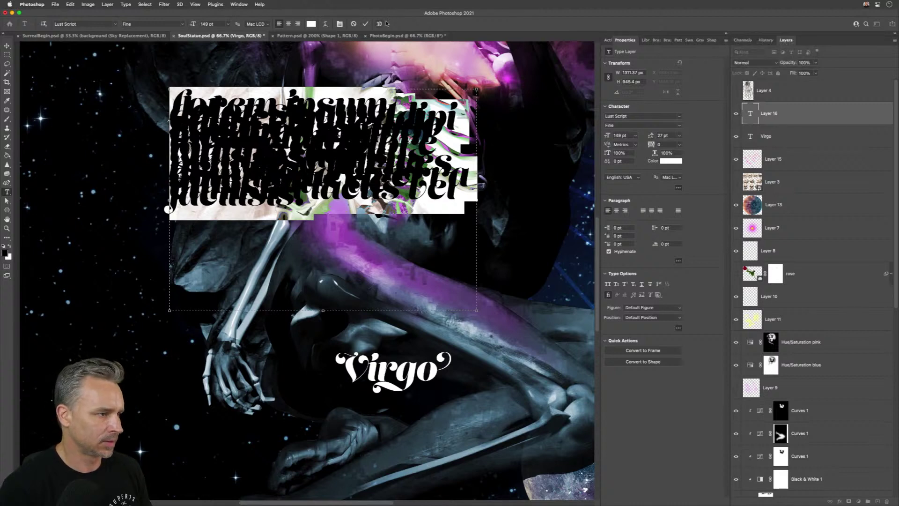
# - Reset the paragraph's character formatting and enlarge the text to 83 pt
pyautogui.click(338, 24)
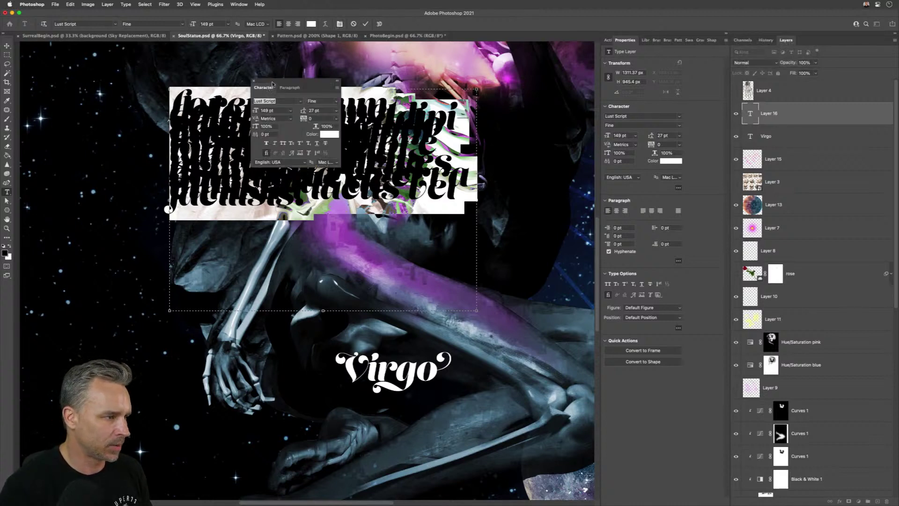
pyautogui.moveTo(273, 84); pyautogui.dragTo(519, 168)
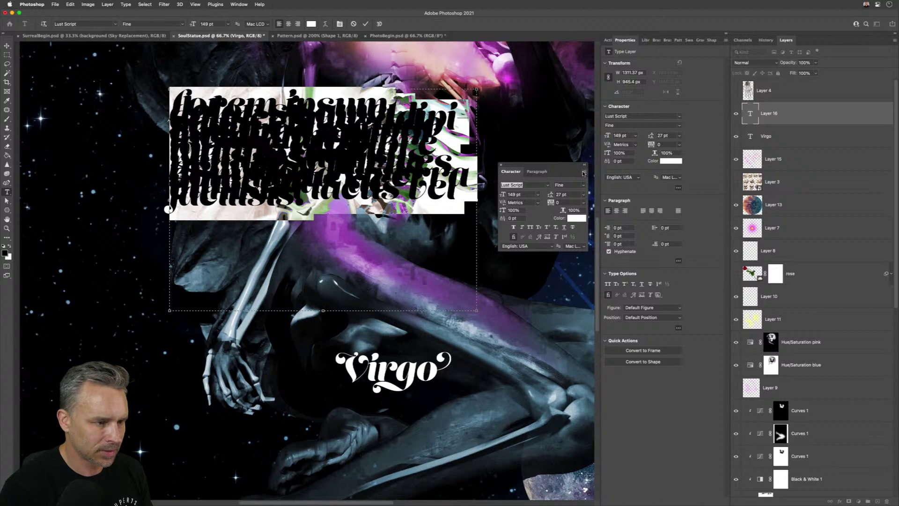
pyautogui.click(583, 174)
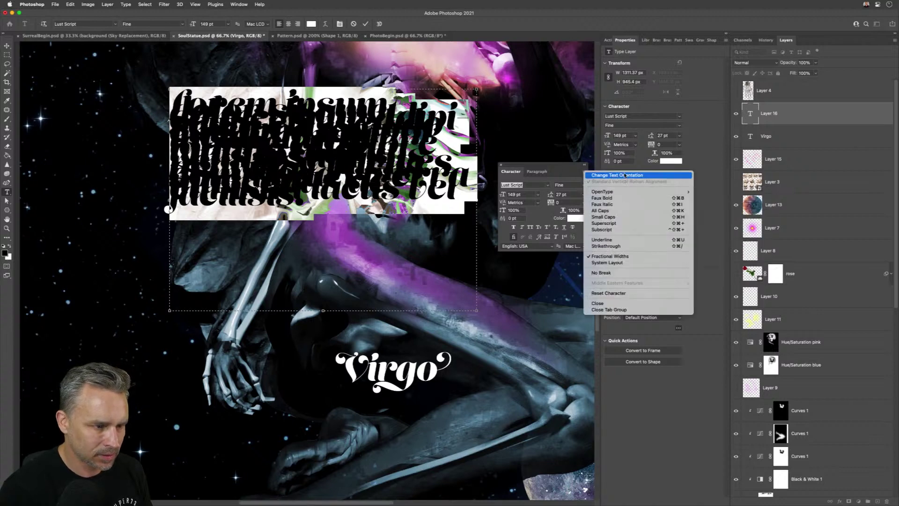
pyautogui.click(643, 293)
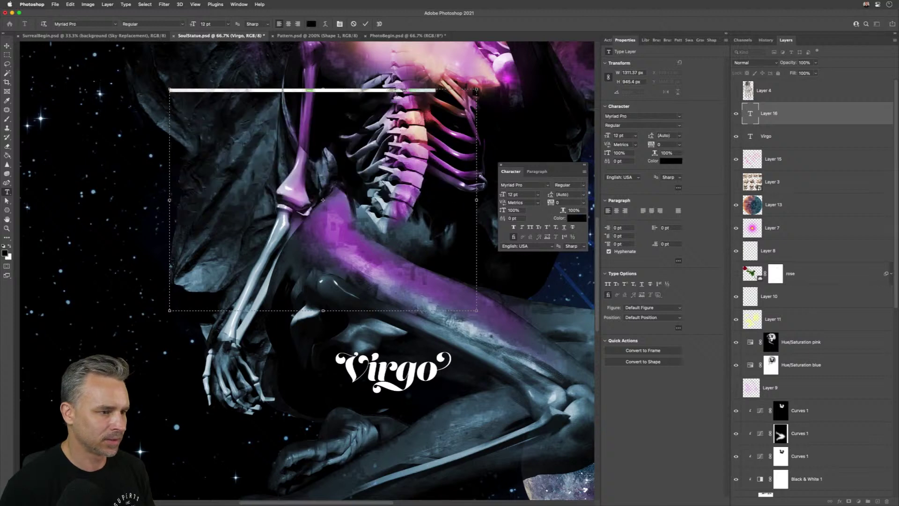
pyautogui.moveTo(503, 196)
pyautogui.mouseDown()
pyautogui.moveTo(534, 196)
pyautogui.moveTo(515, 196)
pyautogui.mouseUp()
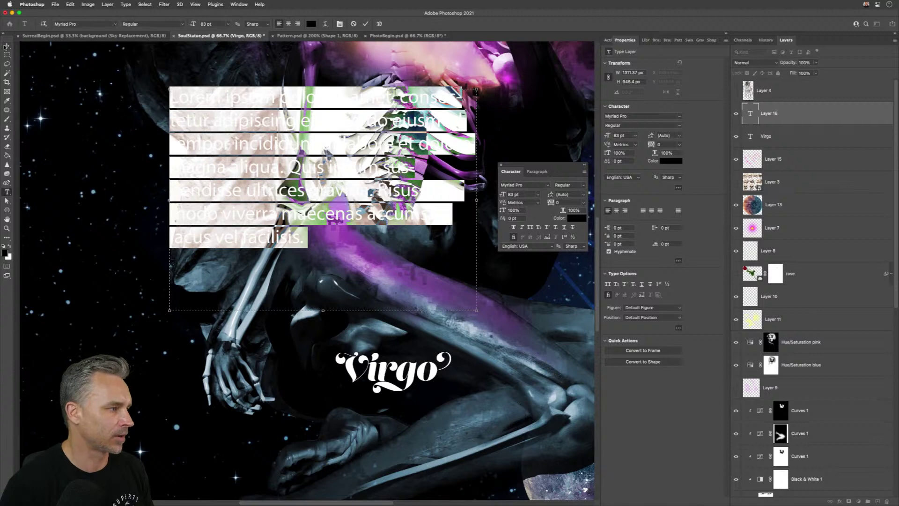
pyautogui.click(6, 46)
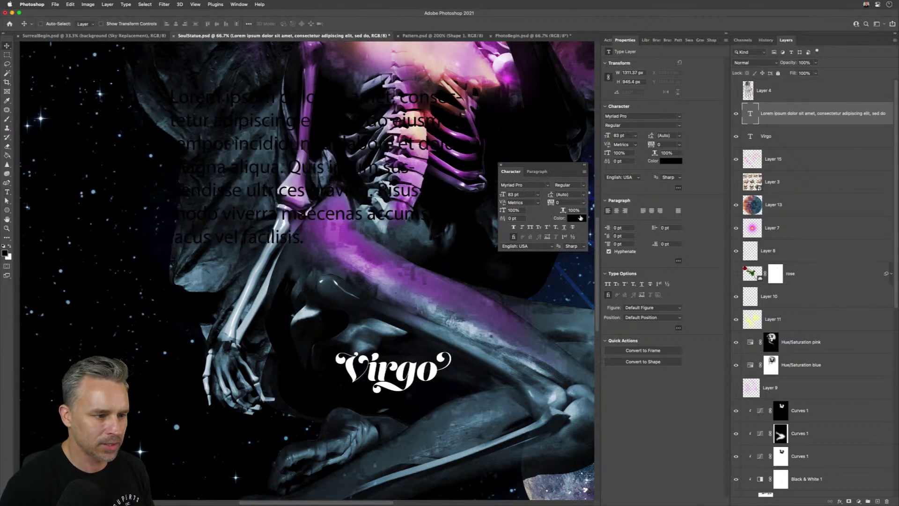
# - Change the paragraph text colour to white
pyautogui.click(580, 218)
pyautogui.click(491, 223)
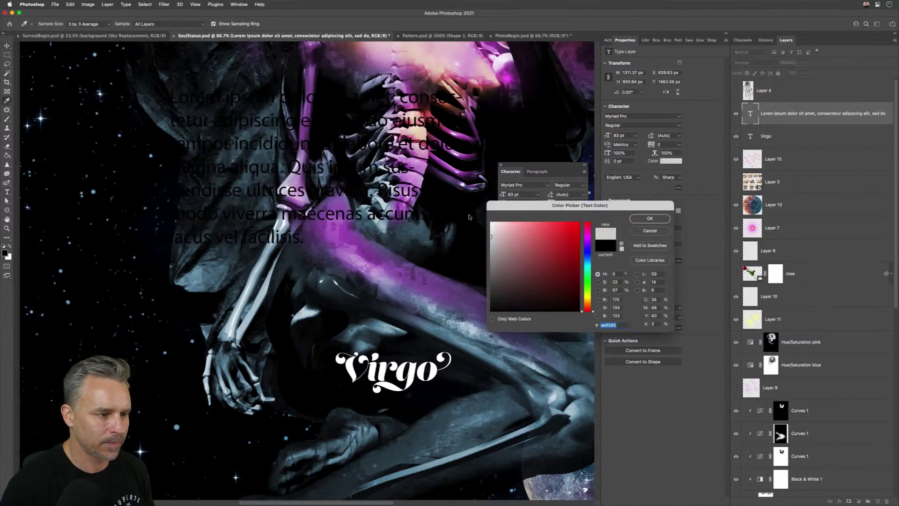
pyautogui.click(646, 220)
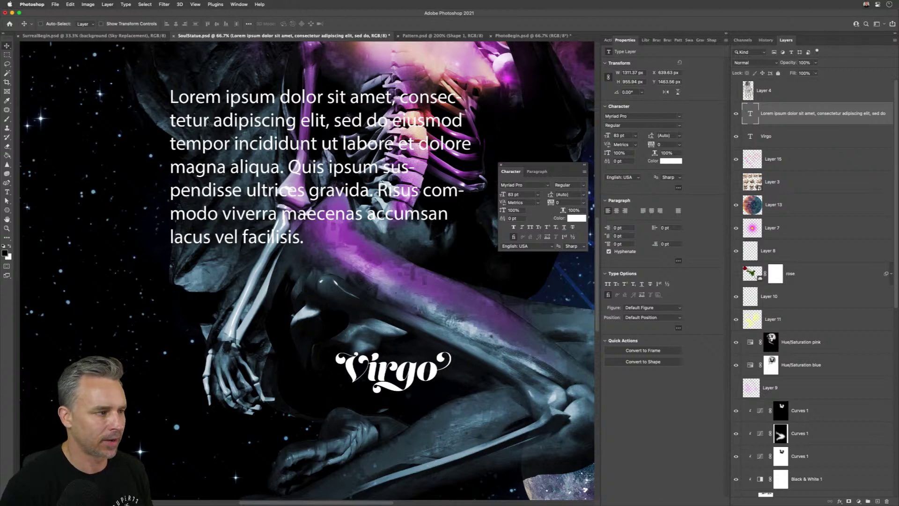
# - Replace all the lorem ipsum text with 'Astronomy', then correct it to read 'Astrology'
pyautogui.click(6, 192)
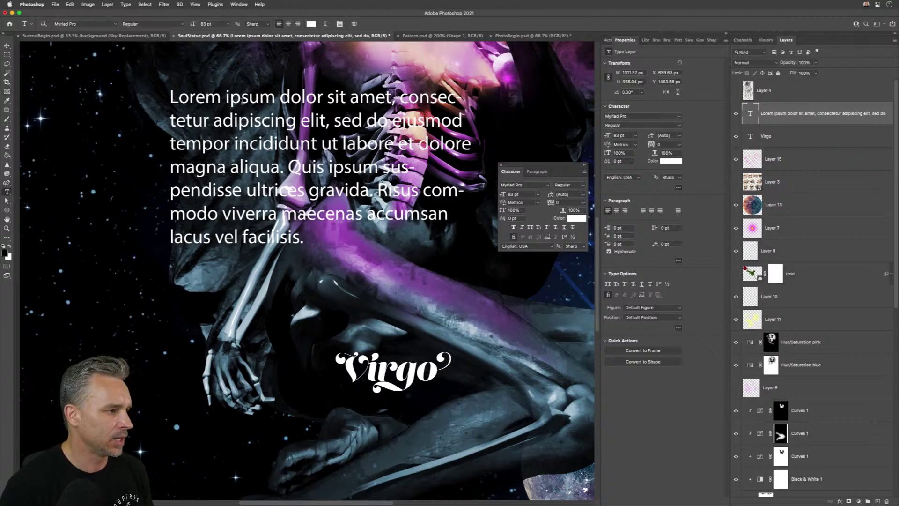
pyautogui.click(240, 99)
pyautogui.press('super+a')
pyautogui.write('As')
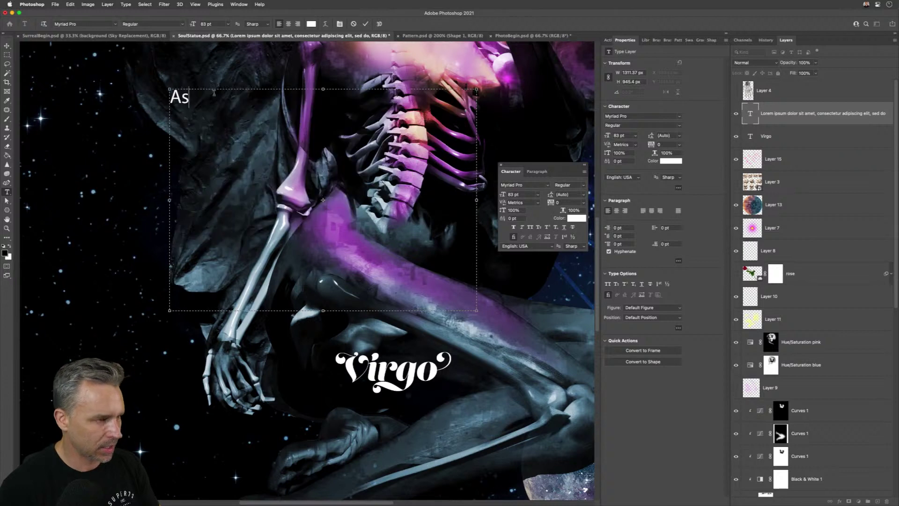
pyautogui.write('tronomy')
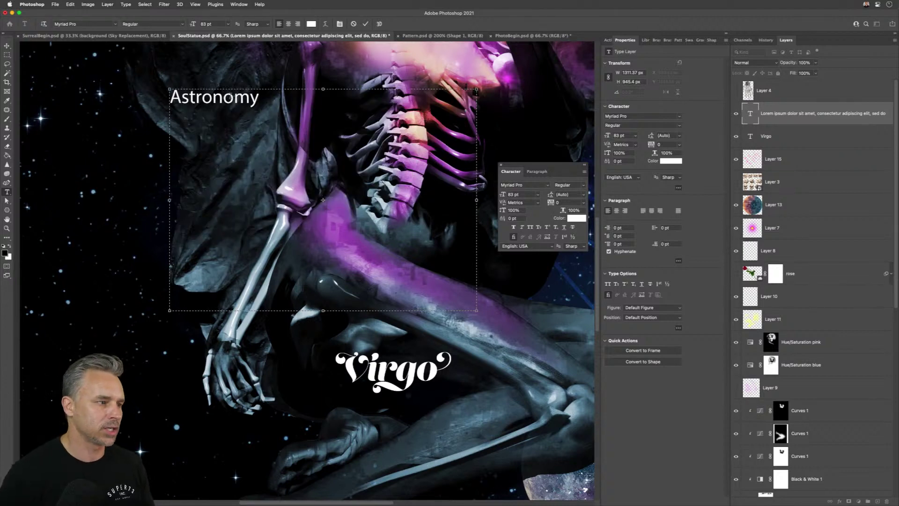
pyautogui.moveTo(213, 97); pyautogui.dragTo(223, 97)
pyautogui.write('l')
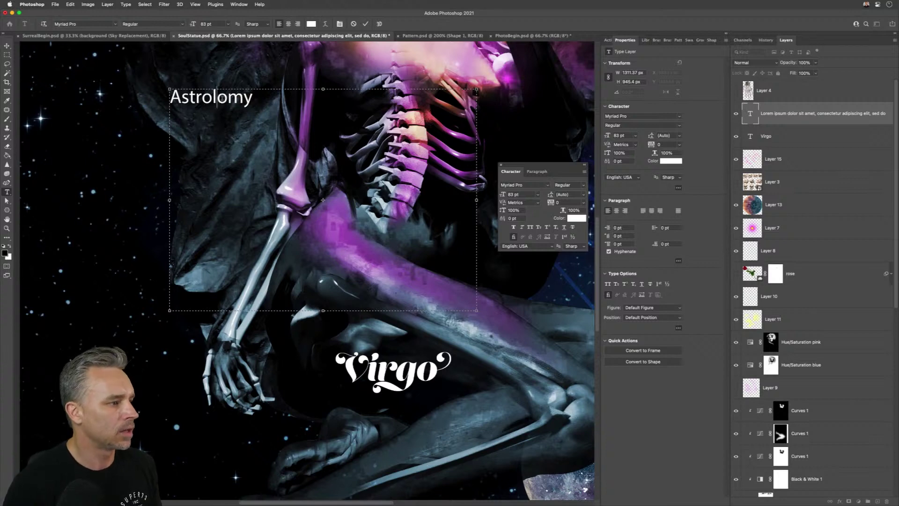
pyautogui.press('Right')
pyautogui.hotkey('shift', 'Right')
pyautogui.write('g')
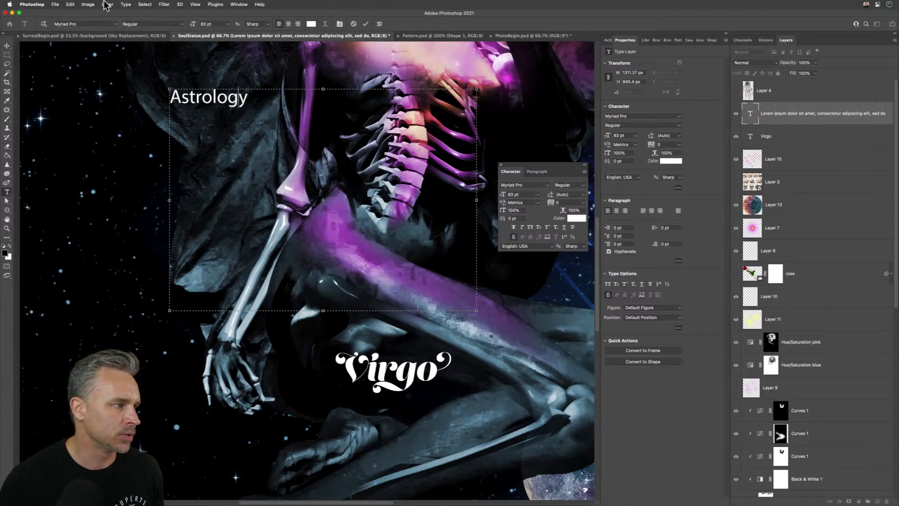
pyautogui.click(7, 46)
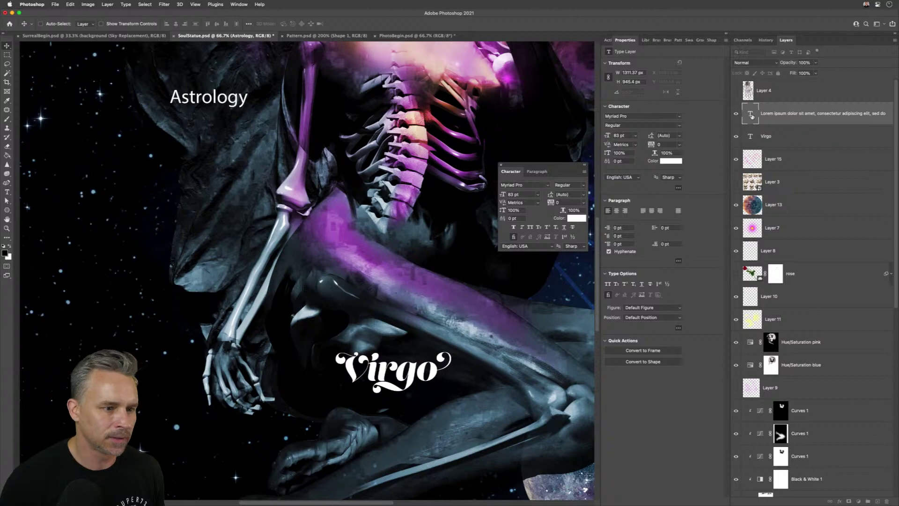
# - Convert Astrology to point text and scale it up to about 369.5 pt
pyautogui.click(126, 4)
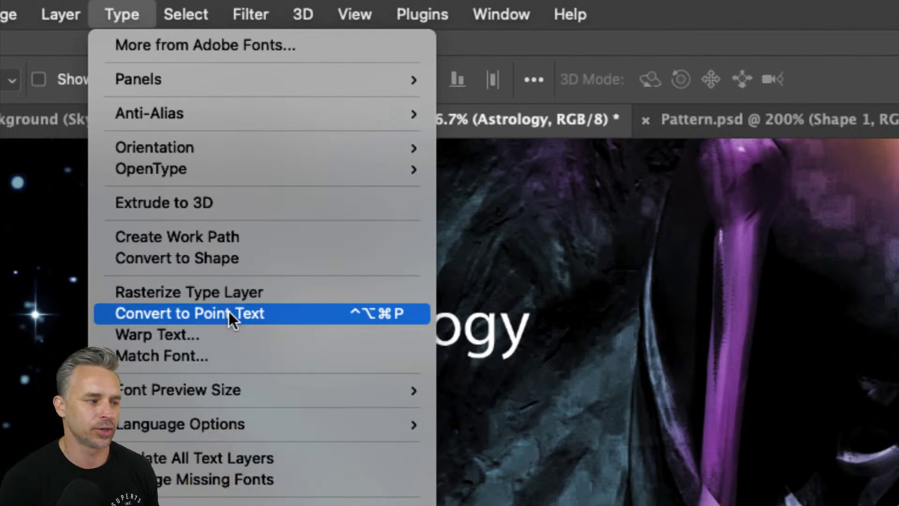
pyautogui.click(228, 310)
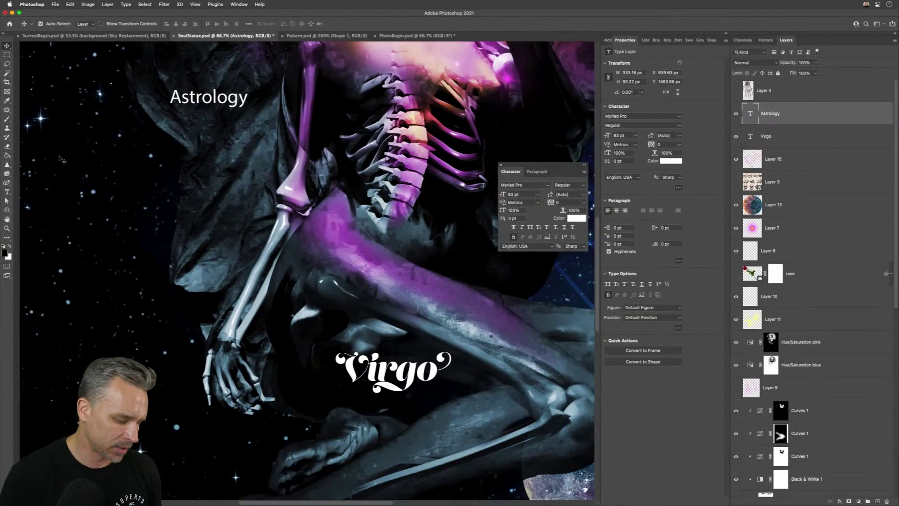
pyautogui.press('super+t')
pyautogui.moveTo(249, 108); pyautogui.dragTo(517, 178)
pyautogui.press('Return')
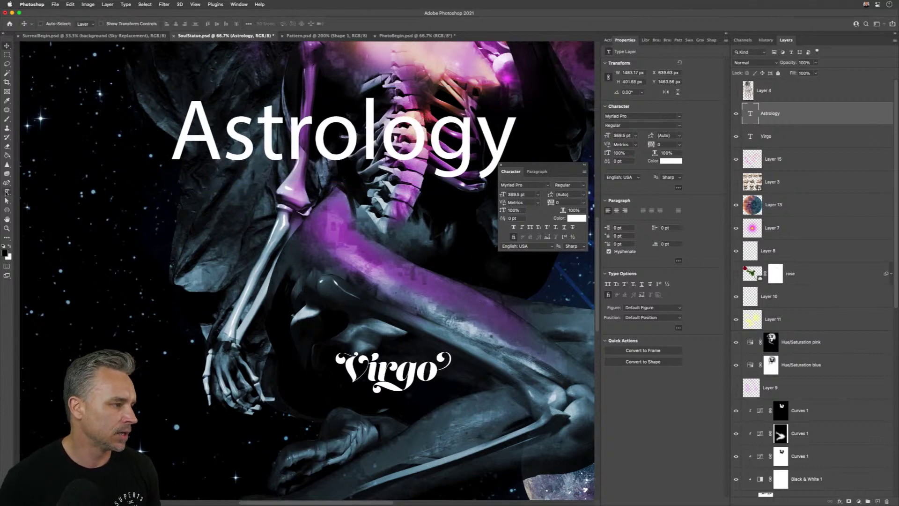
# - Convert Astrology to paragraph text, then back to point text
pyautogui.click(7, 193)
pyautogui.moveTo(241, 140); pyautogui.dragTo(492, 141)
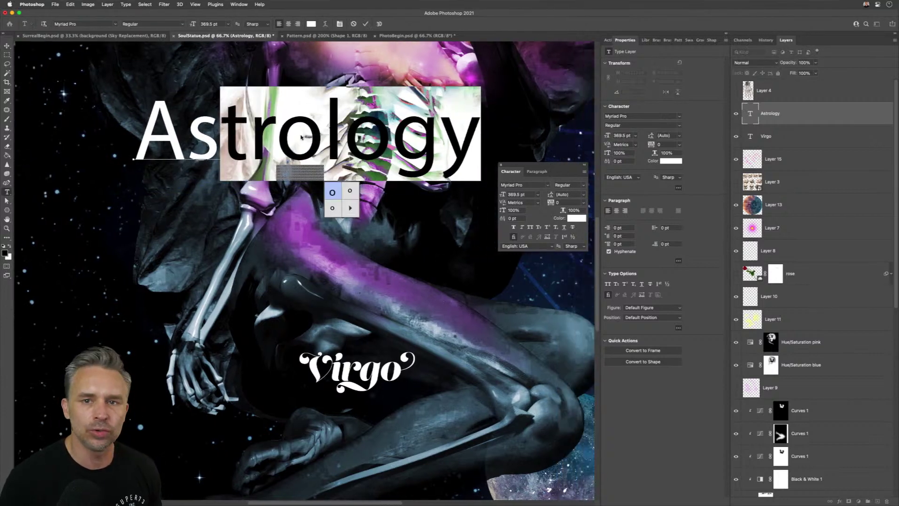
pyautogui.click(239, 122)
pyautogui.click(7, 45)
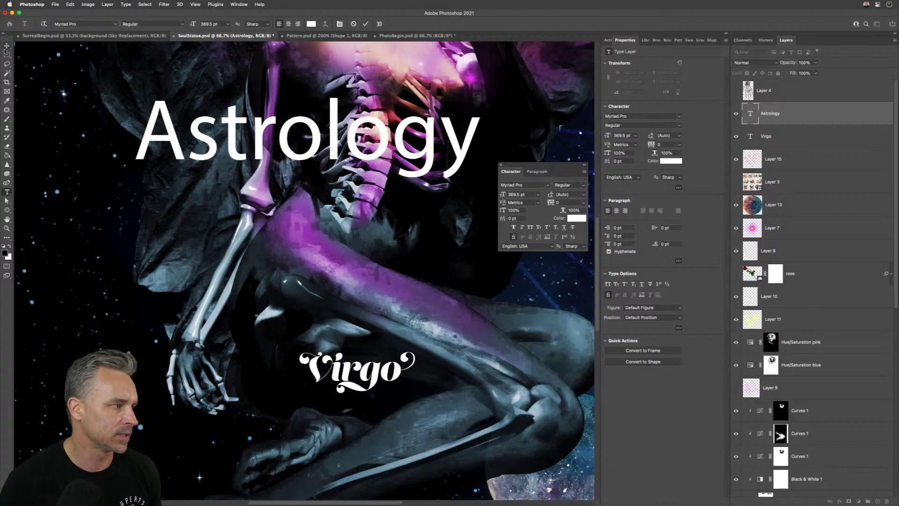
pyautogui.click(100, 3)
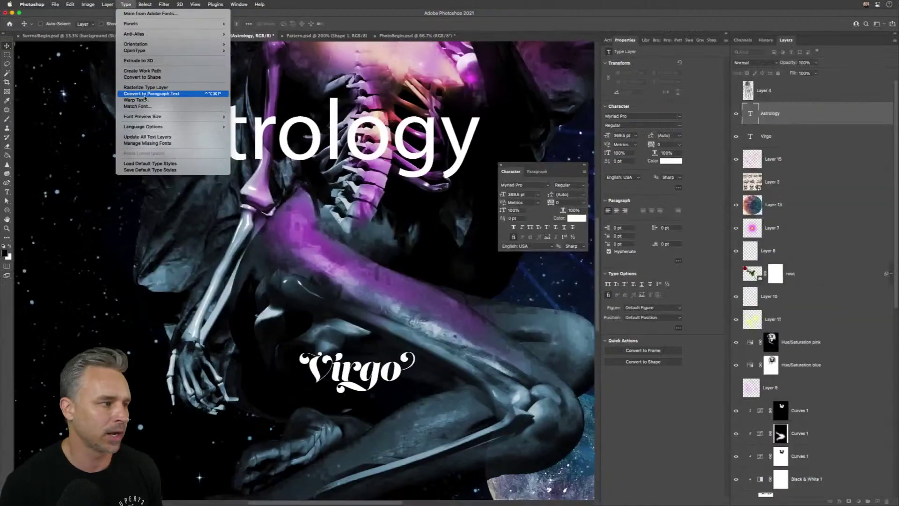
pyautogui.click(145, 96)
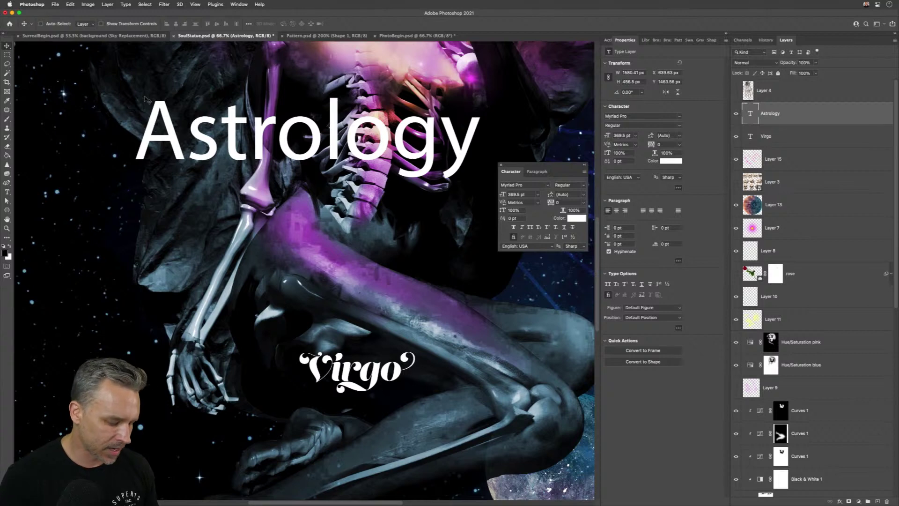
pyautogui.press('super+shift+p')
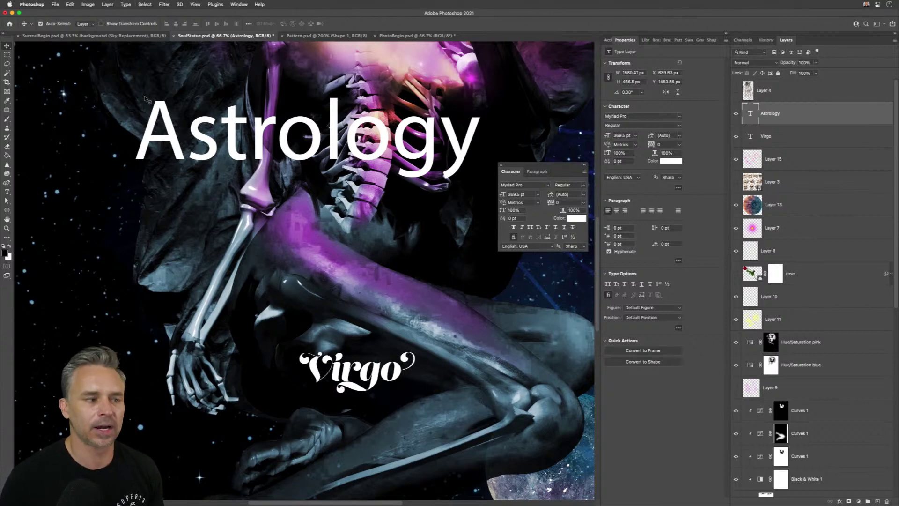
# - Close the floating Character panel and delete the Astrology text layer
pyautogui.press('super+shift+p')
pyautogui.press('super+shift+p')
pyautogui.press('super+shift+p')
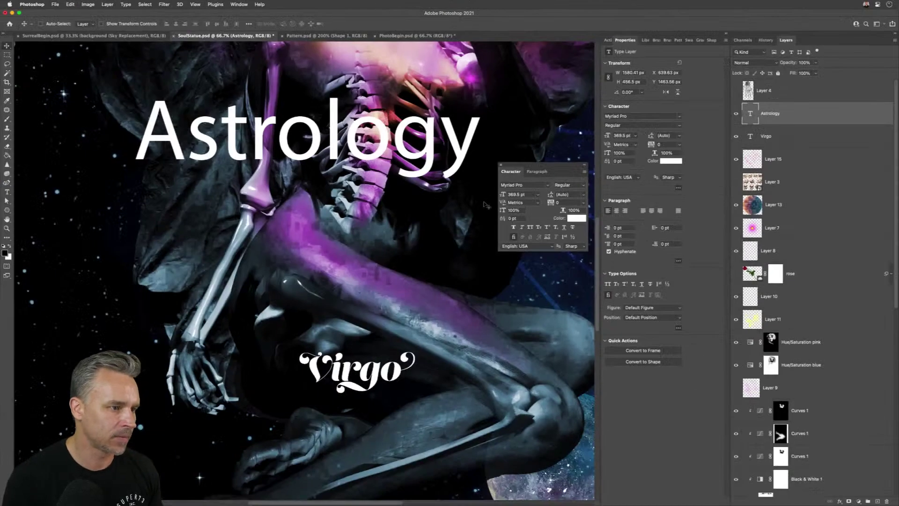
pyautogui.click(500, 164)
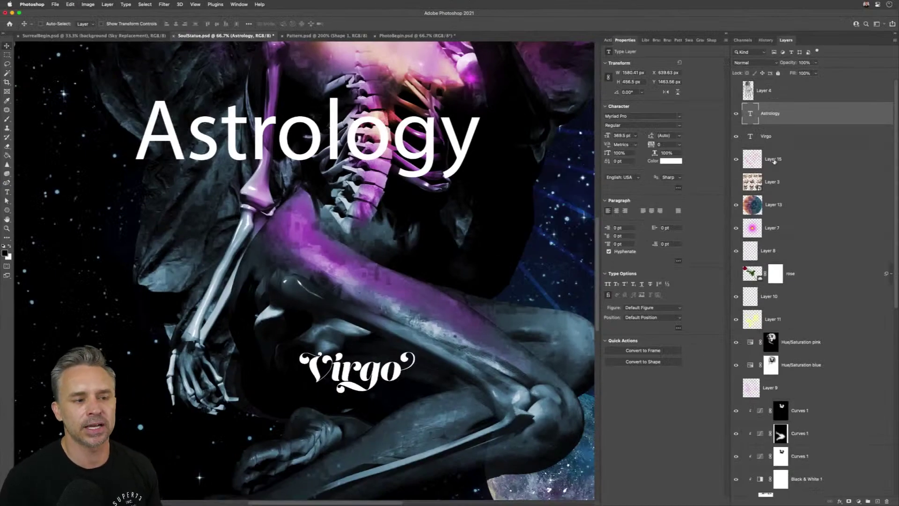
pyautogui.press('Delete')
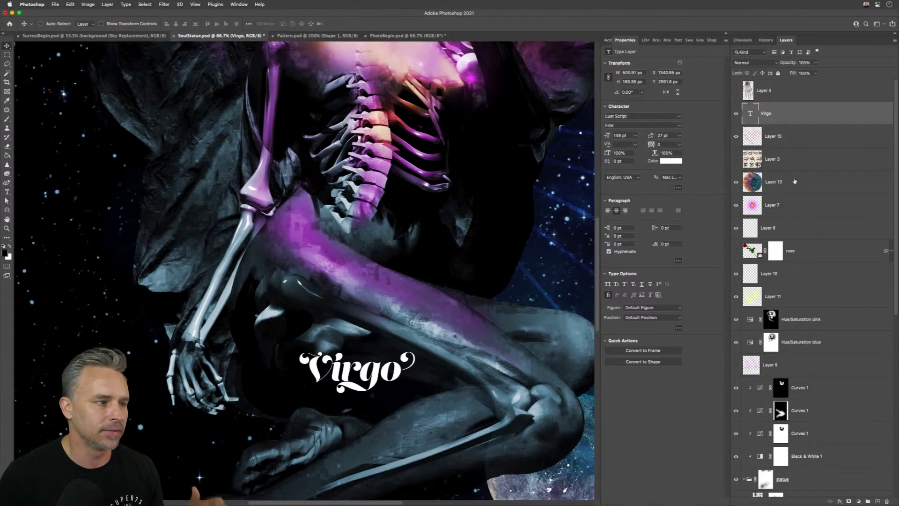
# - Fit the poster in the window and switch to the Pattern.psd document
pyautogui.moveTo(550, 3)
pyautogui.press('super+0')
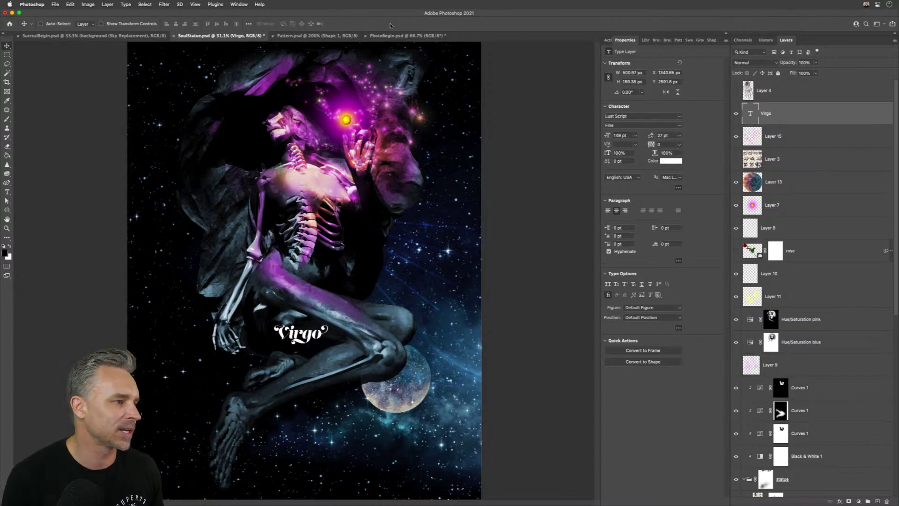
pyautogui.click(315, 37)
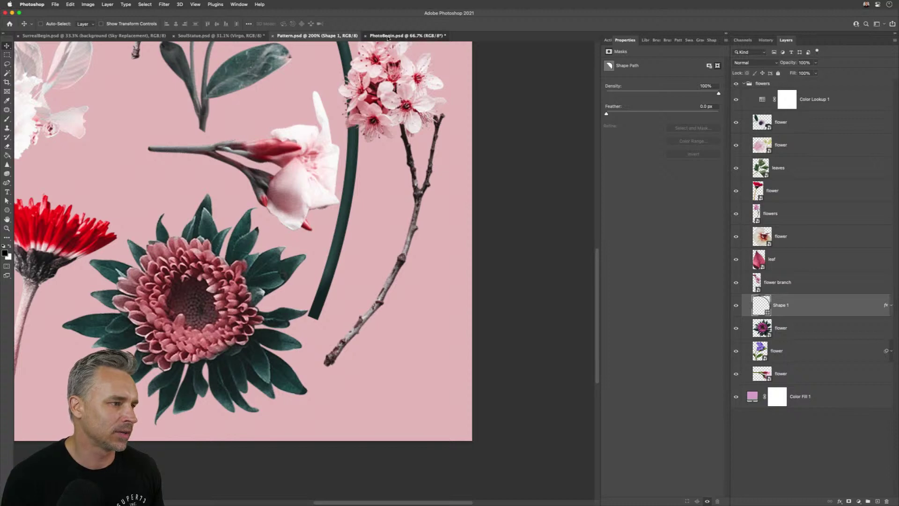
# - In PhotoBegin.psd, hide Layer 1, duplicate the original layer, and zoom to 200% on the forehead
pyautogui.hotkey('ctrl', 'Tab')
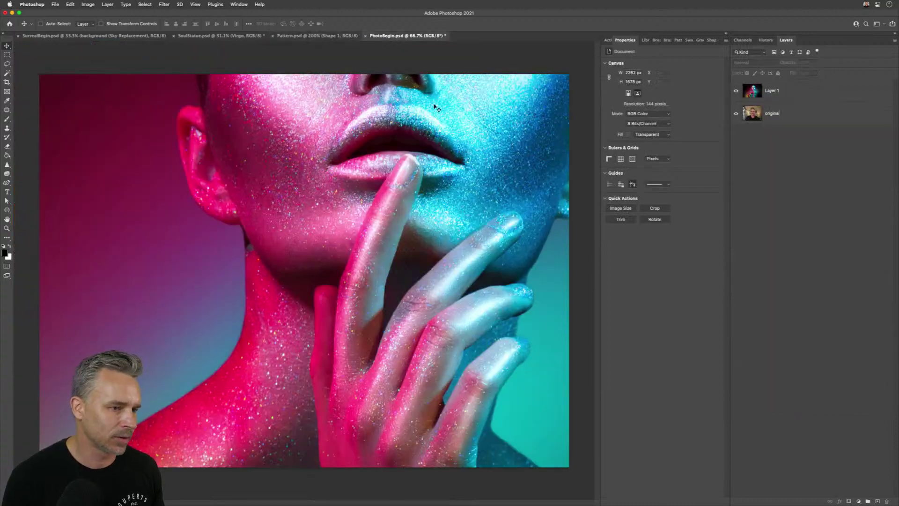
pyautogui.click(736, 91)
pyautogui.click(746, 115)
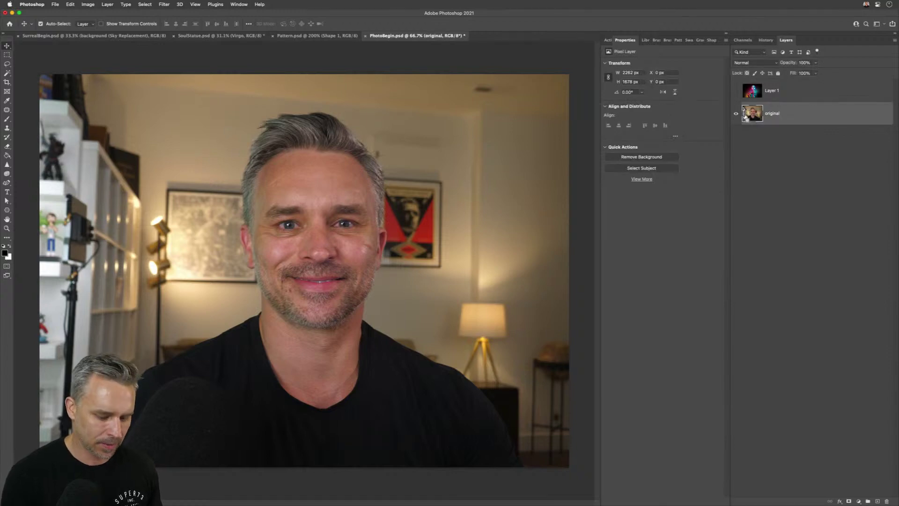
pyautogui.press('super+j')
pyautogui.press('super+equal')
pyautogui.press('super+equal')
pyautogui.press('super+equal')
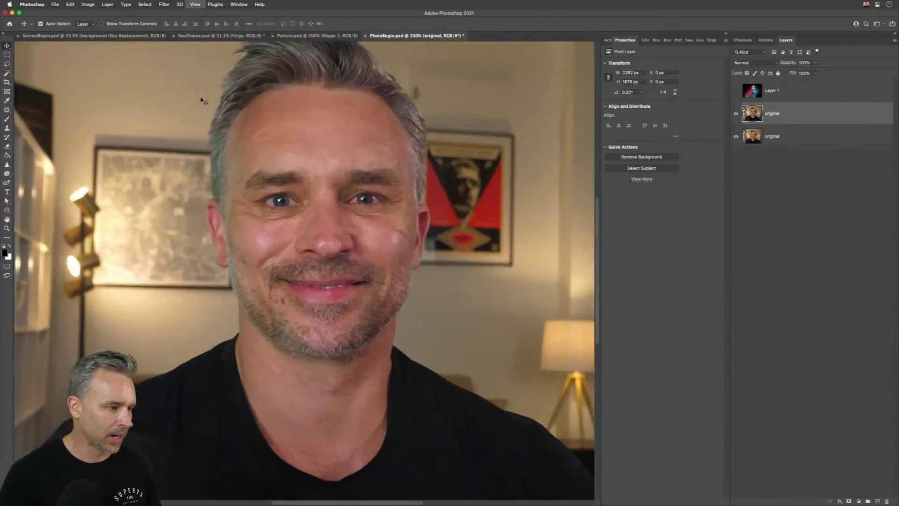
pyautogui.press('super+minus')
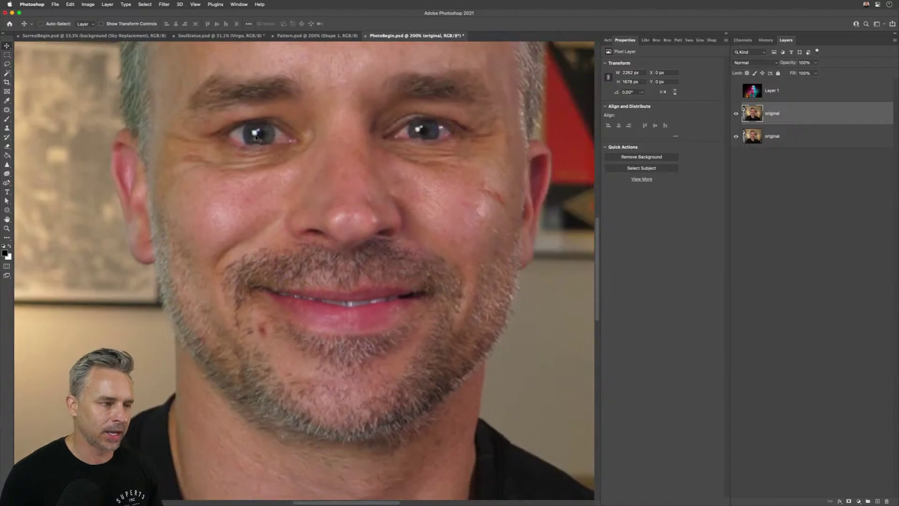
pyautogui.moveTo(267, 173); pyautogui.dragTo(258, 260)
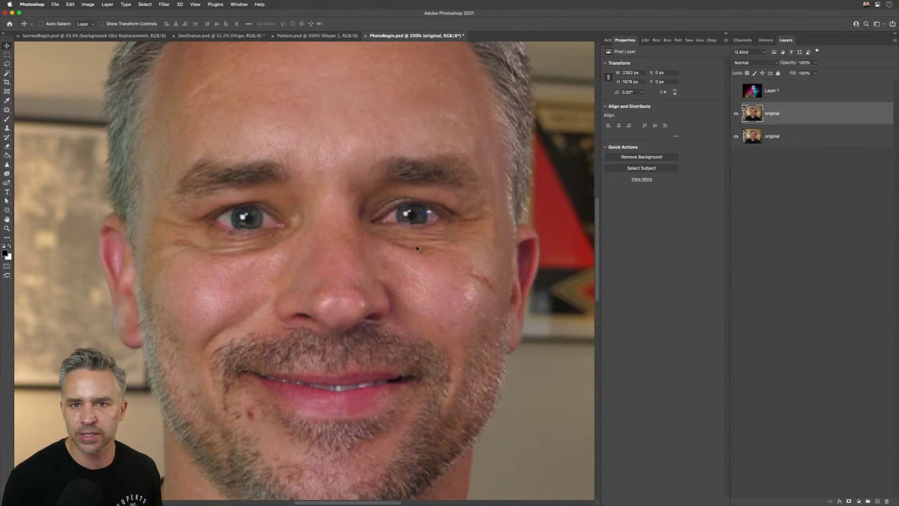
# - Switch from the Healing Brush, which needs a source point, to the Spot Healing Brush
pyautogui.click(7, 110)
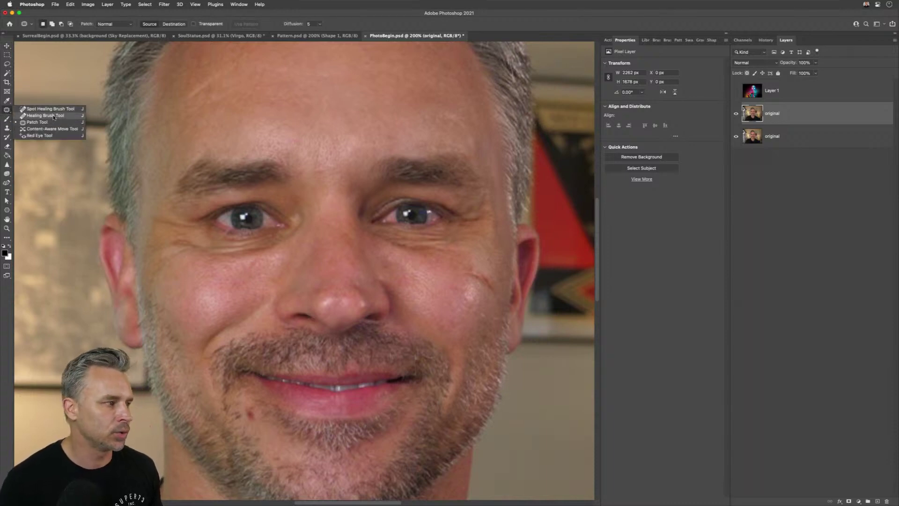
pyautogui.click(54, 117)
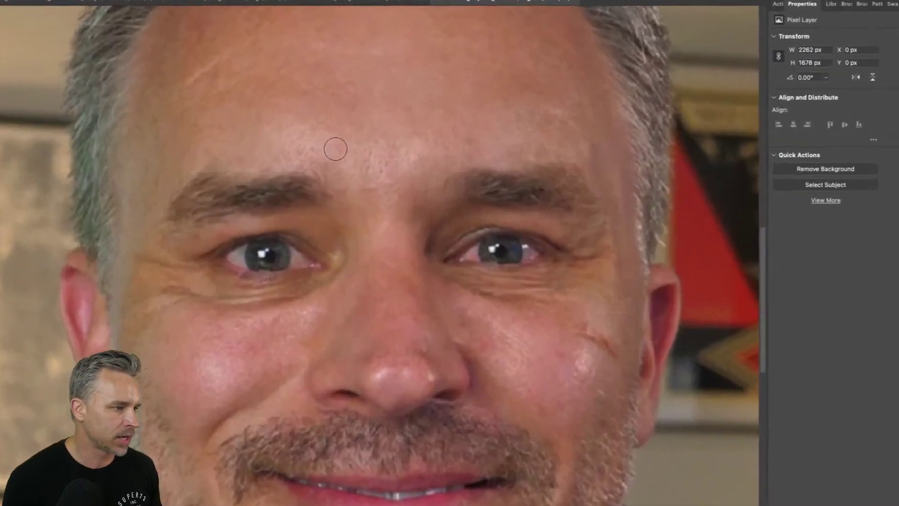
pyautogui.click(335, 149)
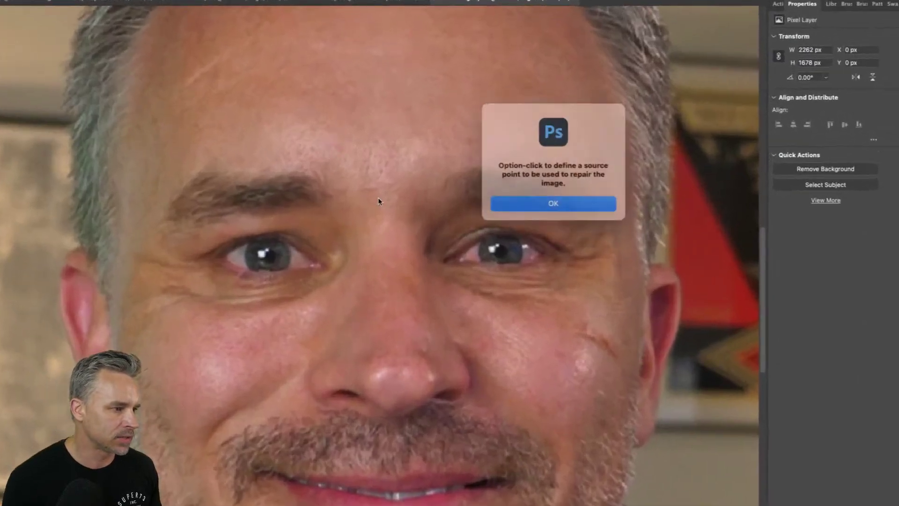
pyautogui.click(522, 196)
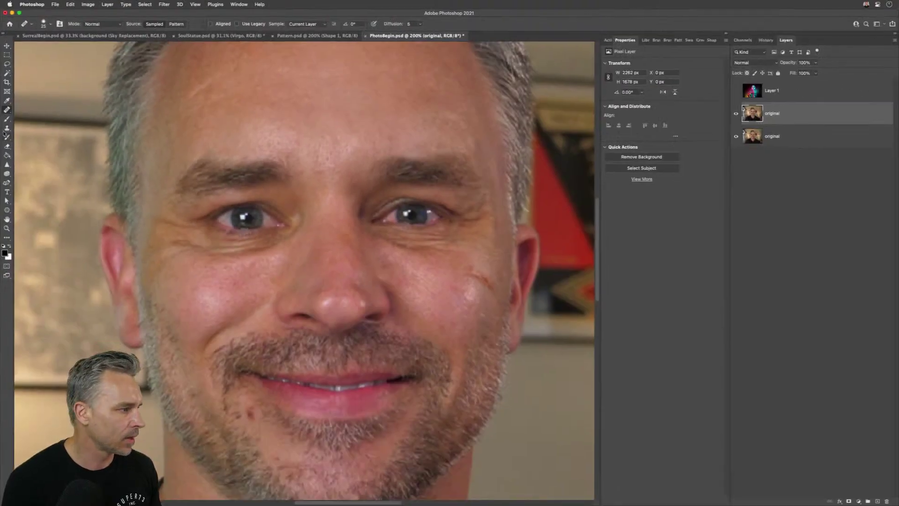
pyautogui.rightClick(7, 110)
pyautogui.click(42, 109)
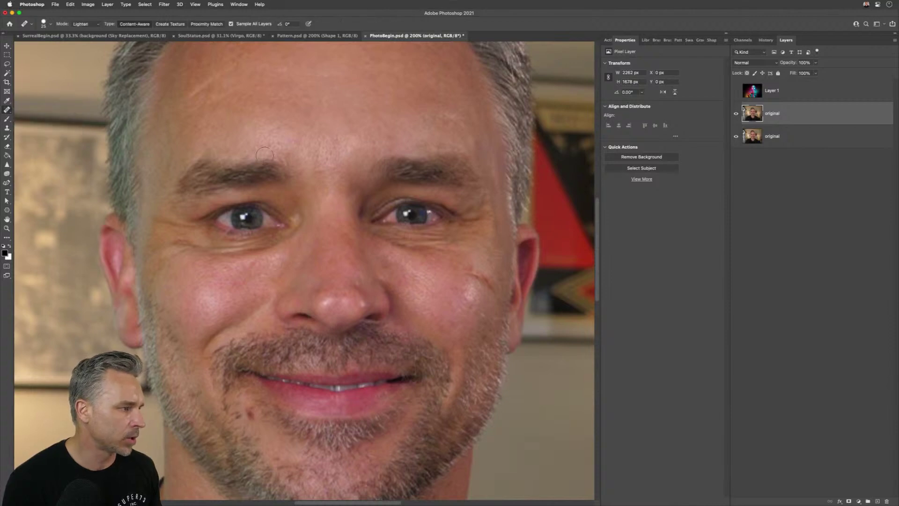
# - Spot-heal the forehead spots and lines, then the wrinkles under both eyes
pyautogui.click(291, 141)
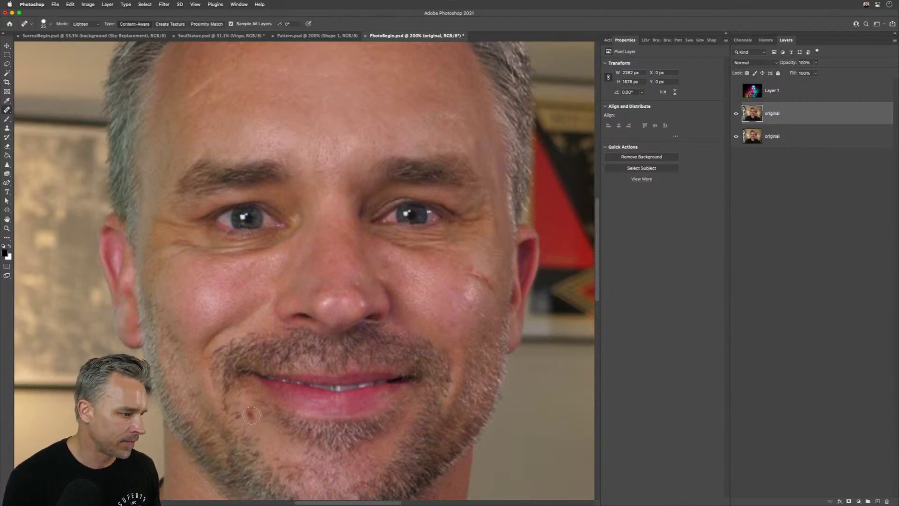
pyautogui.moveTo(231, 84); pyautogui.dragTo(282, 181)
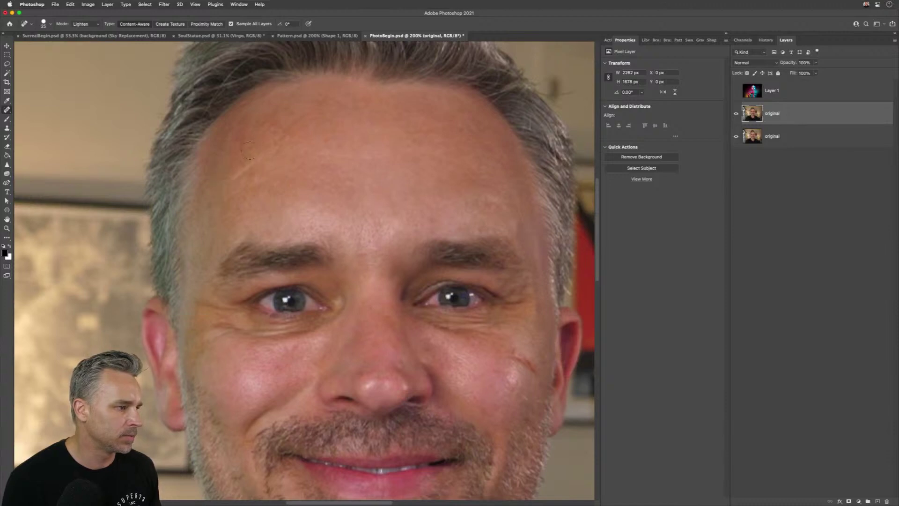
pyautogui.click(266, 141)
pyautogui.moveTo(271, 115); pyautogui.dragTo(307, 115)
pyautogui.moveTo(360, 160); pyautogui.dragTo(384, 158)
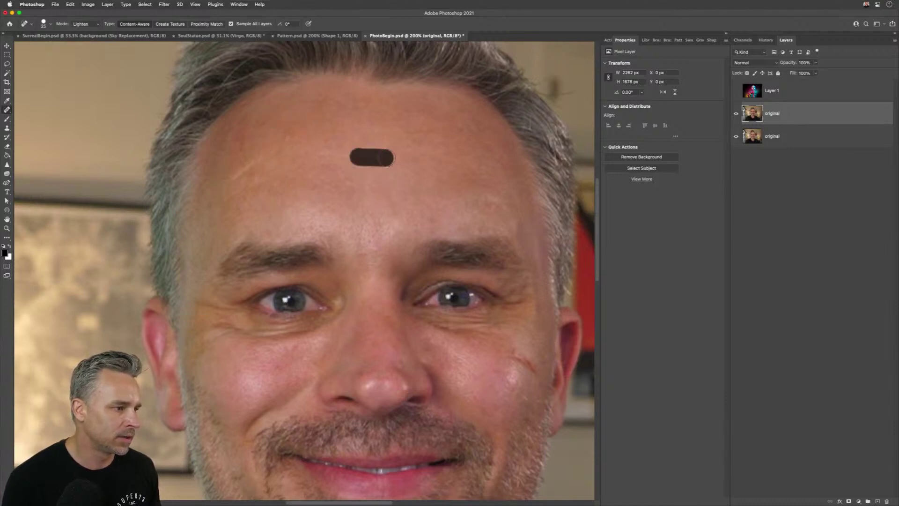
pyautogui.moveTo(255, 325)
pyautogui.mouseDown()
pyautogui.moveTo(315, 300)
pyautogui.moveTo(254, 266)
pyautogui.mouseUp()
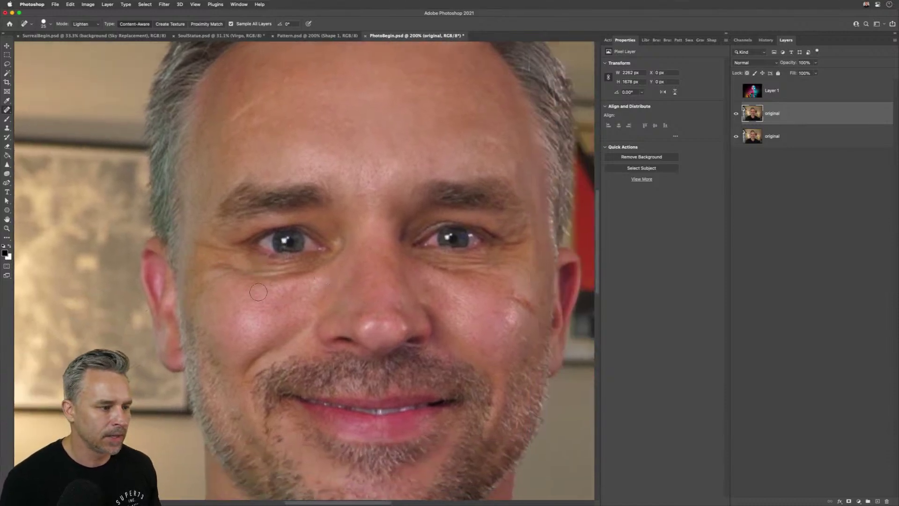
pyautogui.moveTo(248, 270); pyautogui.dragTo(323, 271)
pyautogui.moveTo(431, 257); pyautogui.dragTo(506, 268)
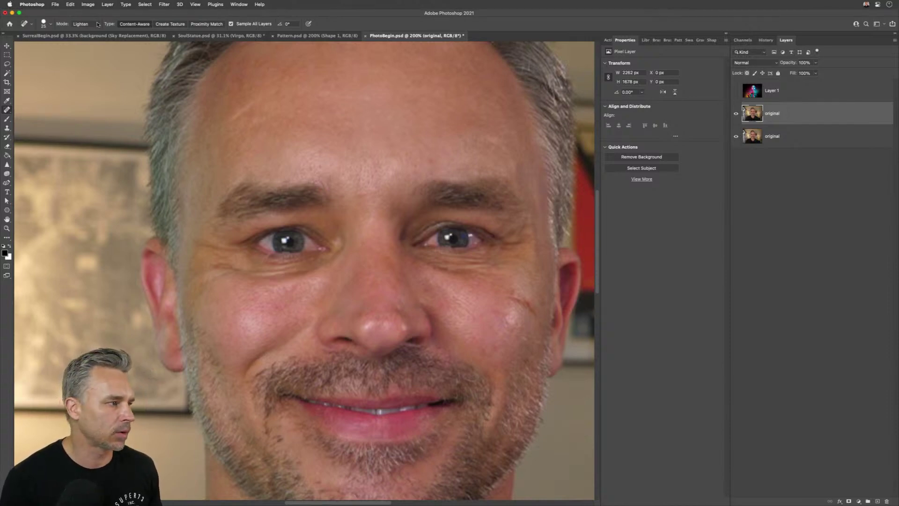
# - Repaint under the left eye with the healing mode set to Lighten, then Darken
pyautogui.click(80, 23)
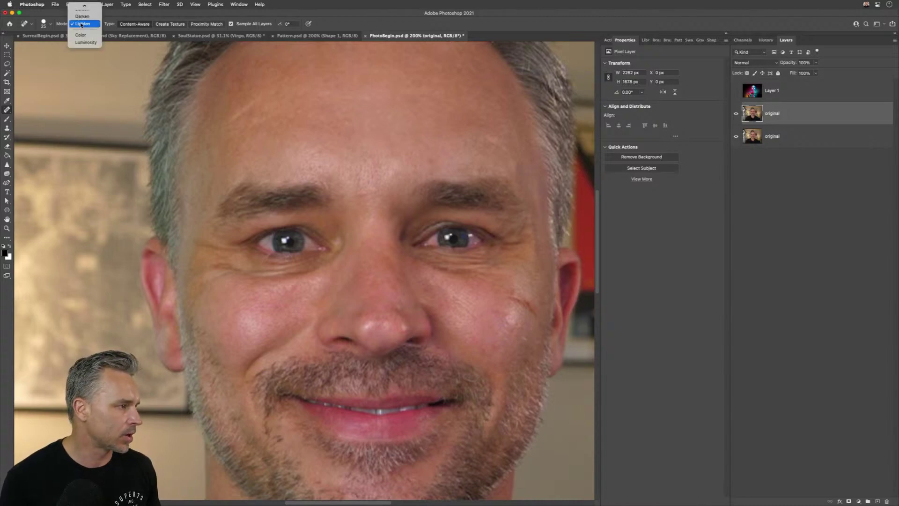
pyautogui.click(82, 8)
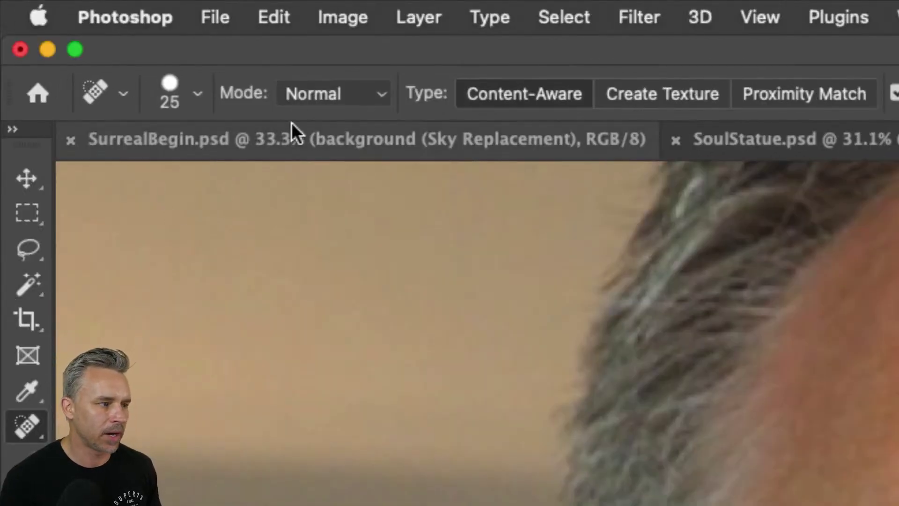
pyautogui.click(296, 93)
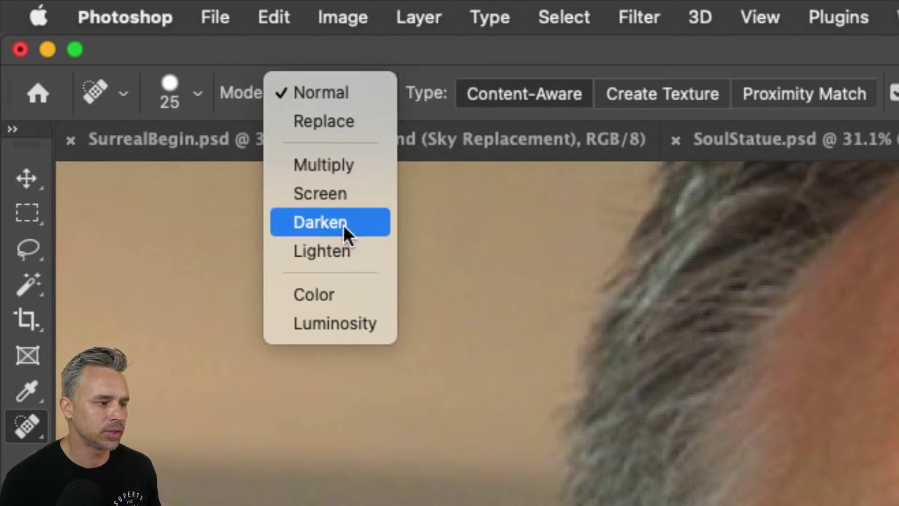
pyautogui.click(339, 248)
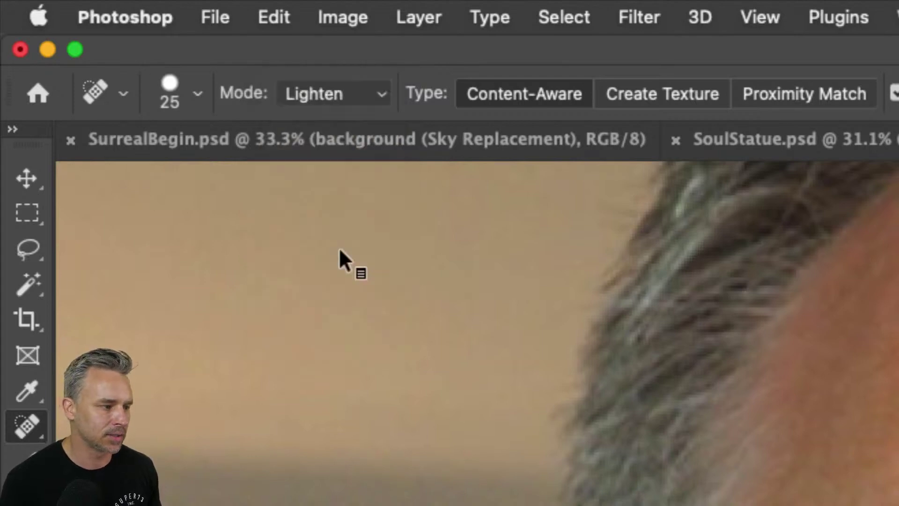
pyautogui.moveTo(322, 267); pyautogui.dragTo(231, 271)
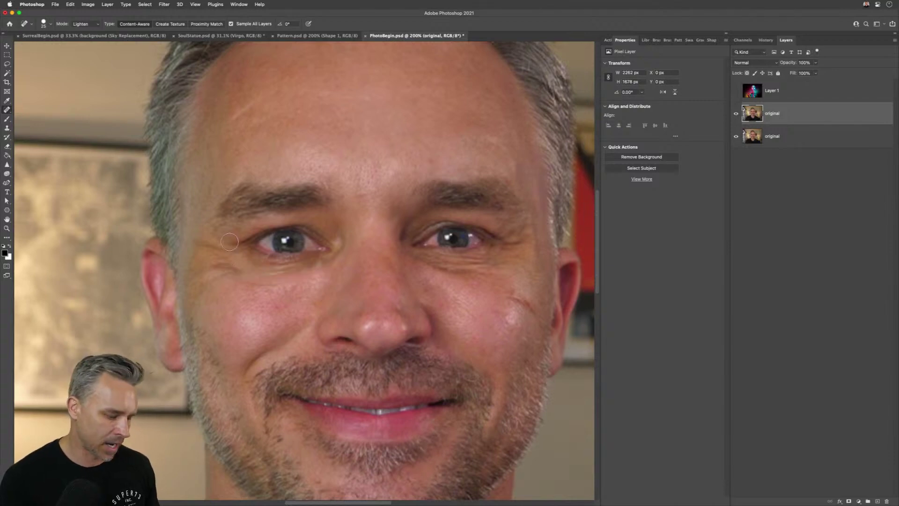
pyautogui.click(82, 26)
pyautogui.click(83, 40)
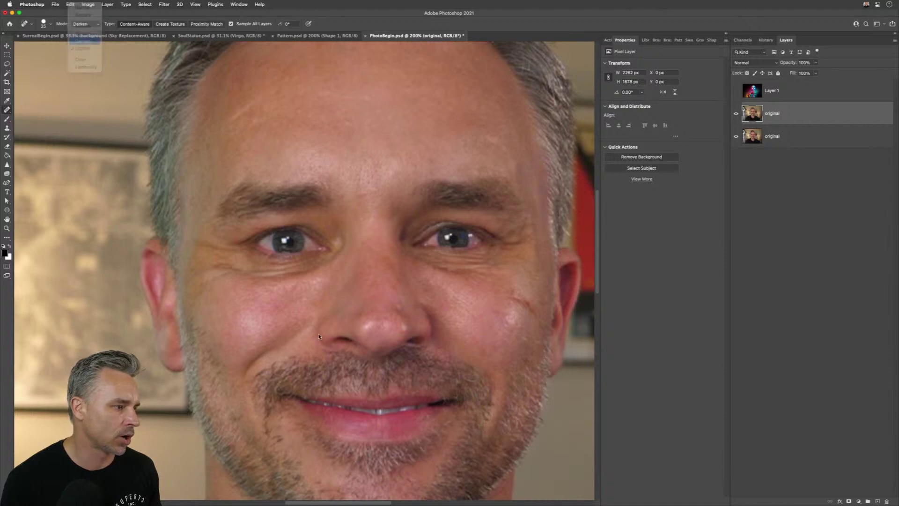
pyautogui.moveTo(249, 275); pyautogui.dragTo(321, 278)
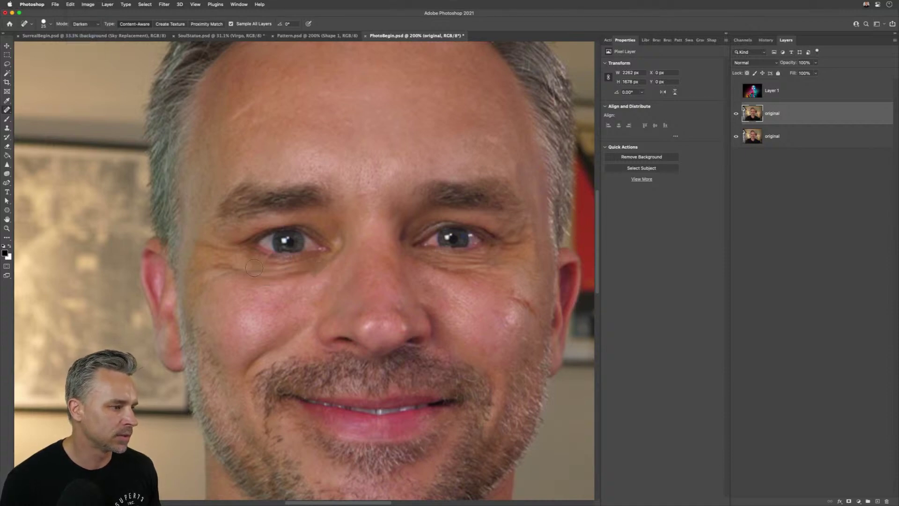
pyautogui.moveTo(254, 268); pyautogui.dragTo(329, 271)
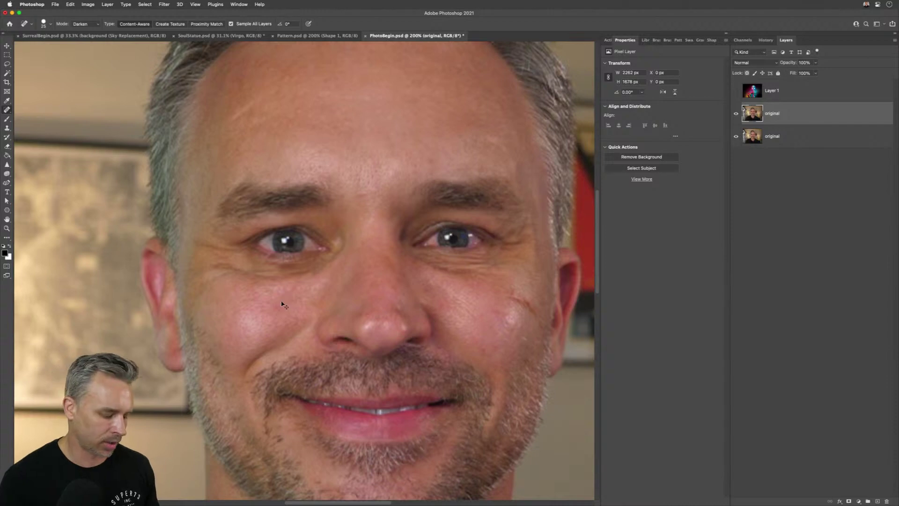
# - Return to Lighten mode and heal under both eyes with brush sizes 40 and 30
pyautogui.click(86, 25)
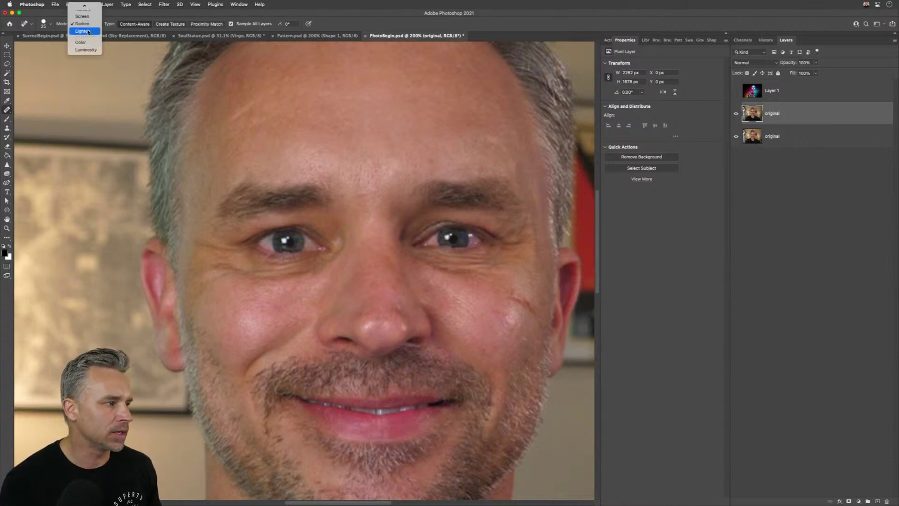
pyautogui.click(88, 31)
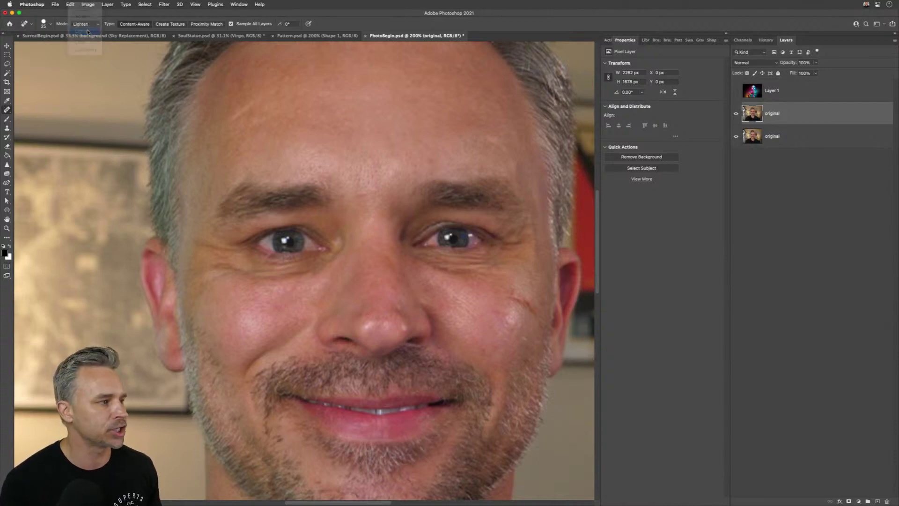
pyautogui.moveTo(262, 272); pyautogui.dragTo(313, 266)
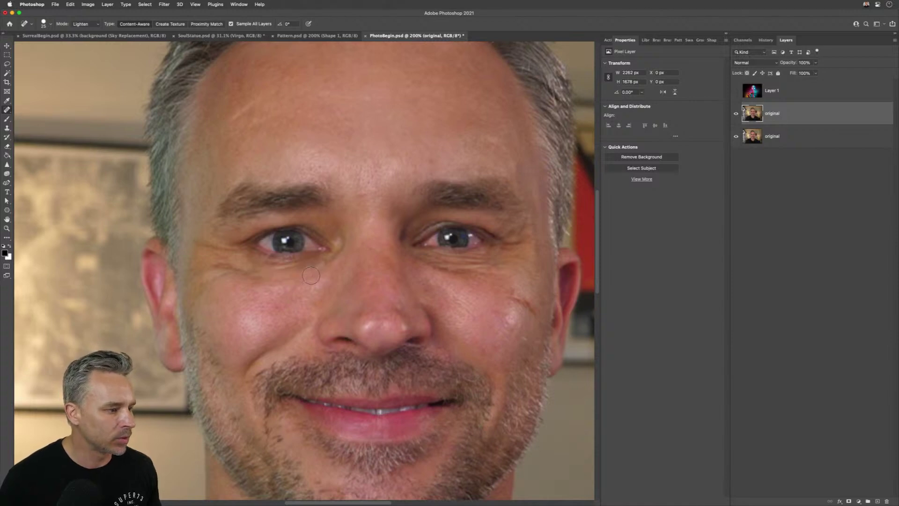
pyautogui.press(']')
pyautogui.press(']')
pyautogui.moveTo(435, 266); pyautogui.dragTo(494, 267)
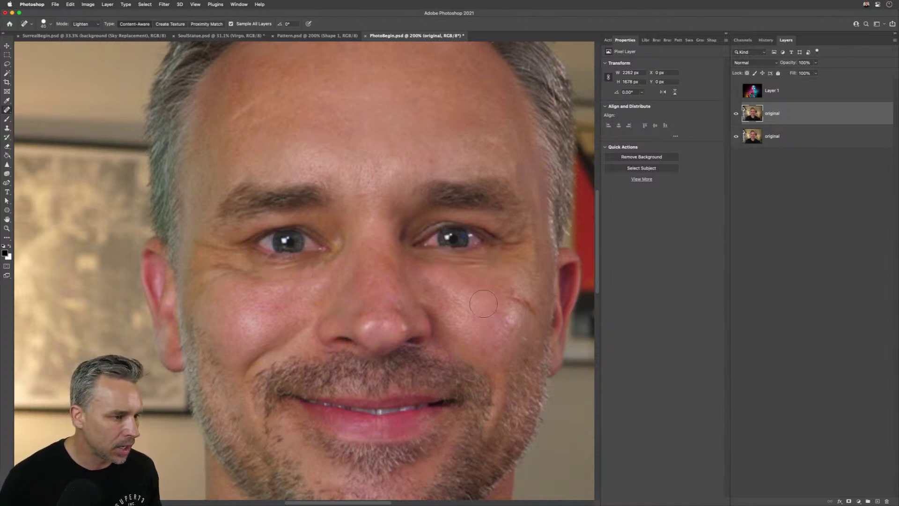
pyautogui.press('[')
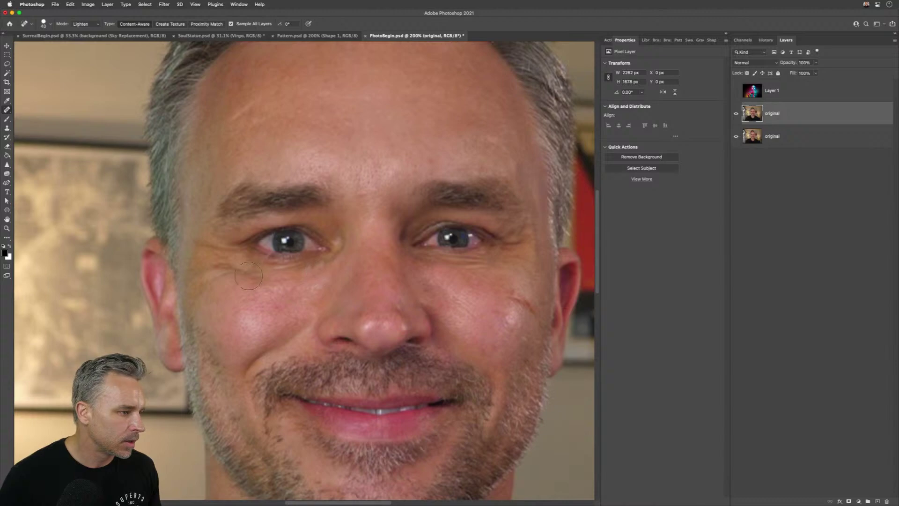
pyautogui.moveTo(248, 276); pyautogui.dragTo(202, 261)
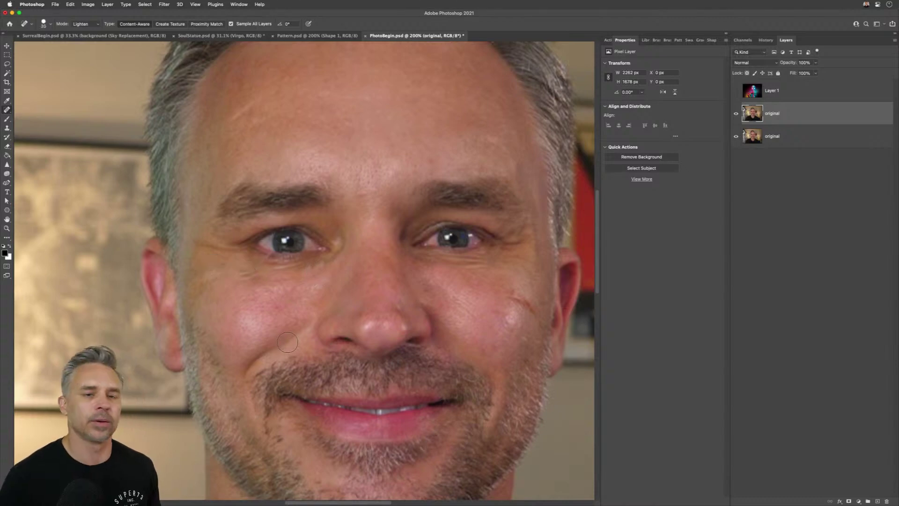
pyautogui.press('super+0')
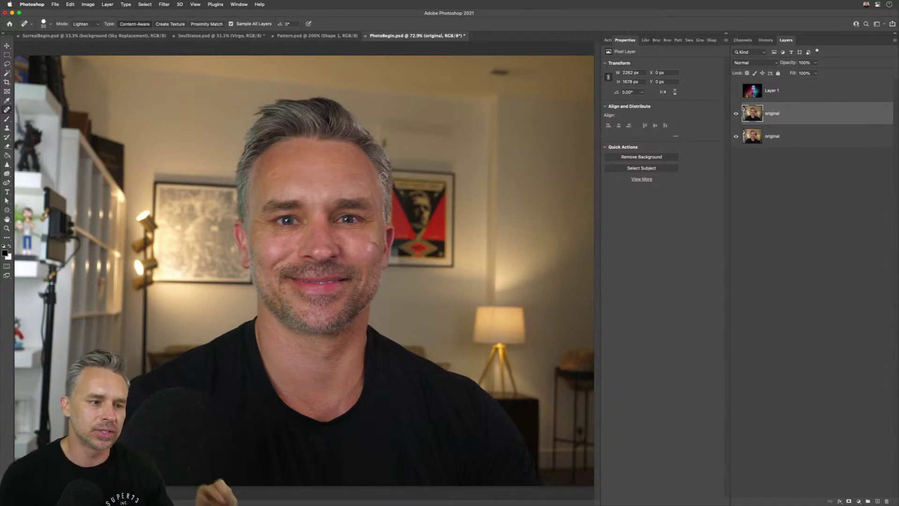
pyautogui.press('super+plus')
pyautogui.press('super+plus')
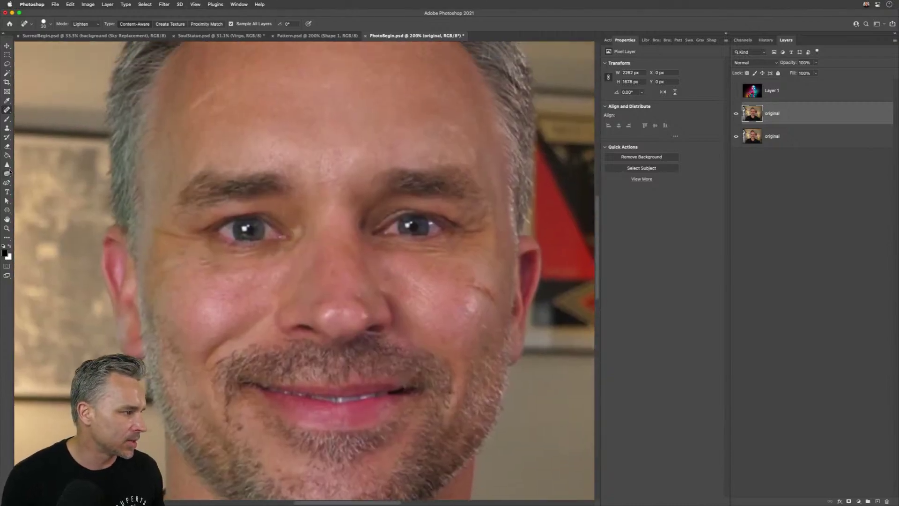
pyautogui.click(7, 173)
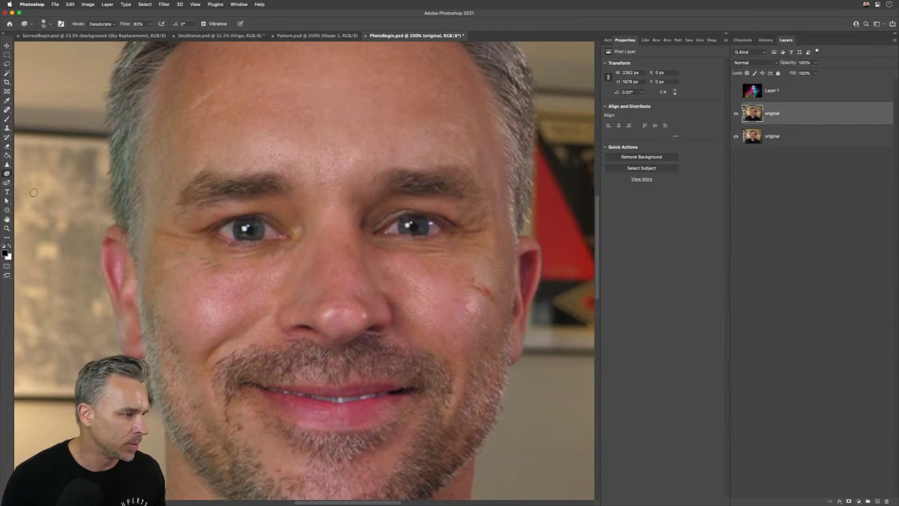
# - Brighten the eye whites with the Dodge Tool, brush enlarged to 35, and lower exposure to 7%
pyautogui.rightClick(6, 174)
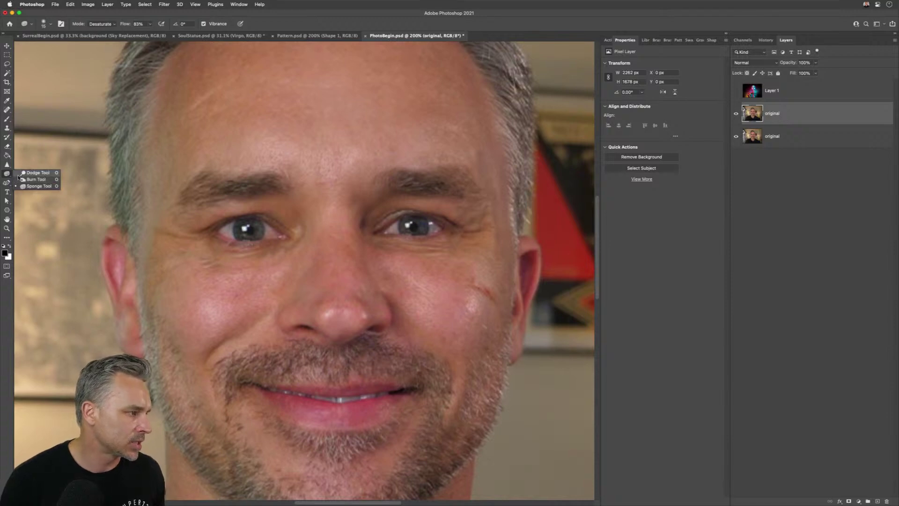
pyautogui.click(33, 174)
pyautogui.press(']')
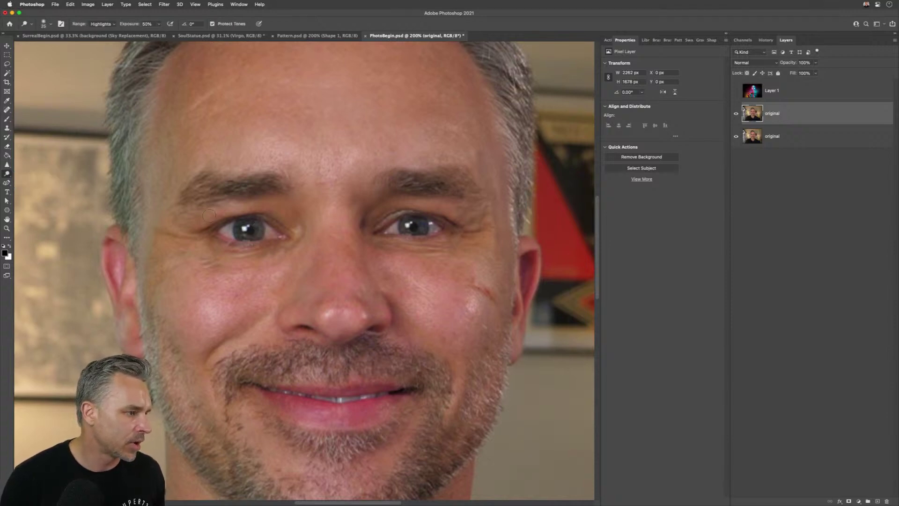
pyautogui.moveTo(218, 229); pyautogui.dragTo(279, 238)
pyautogui.press(']')
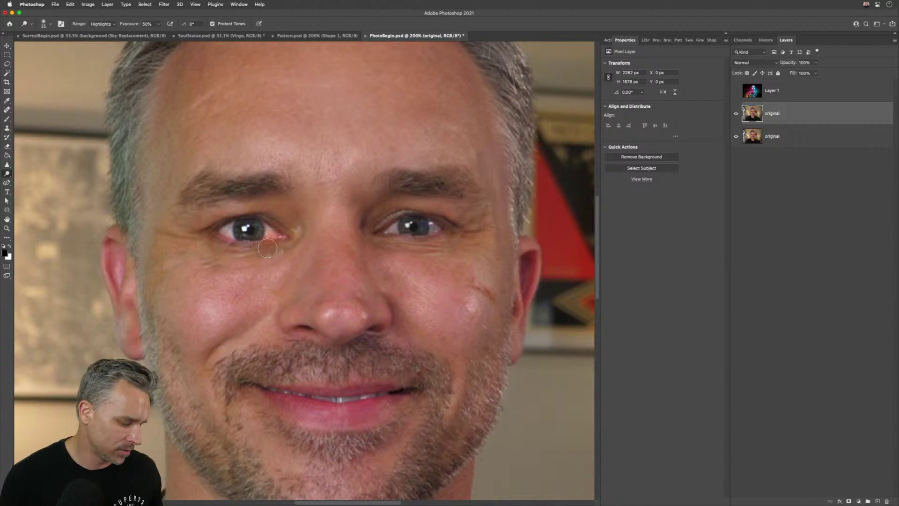
pyautogui.moveTo(122, 27); pyautogui.dragTo(113, 25)
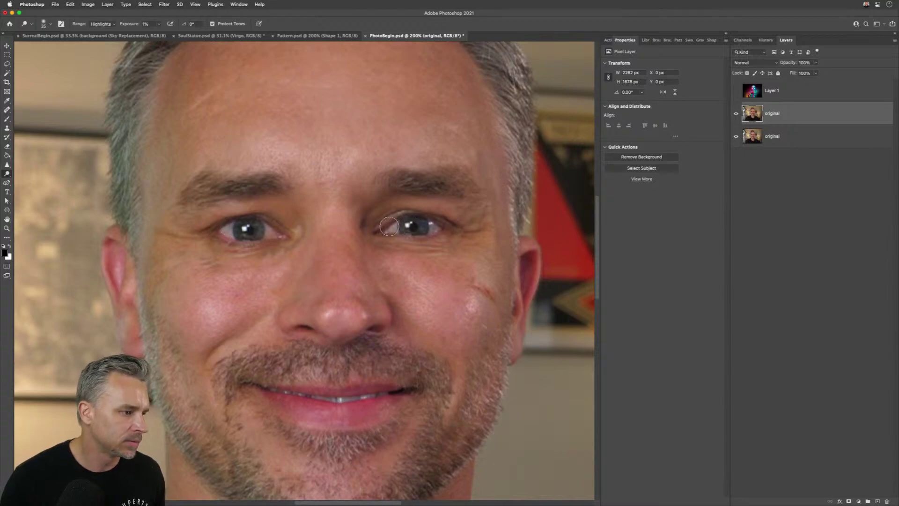
pyautogui.scroll(-3, 309, 213)
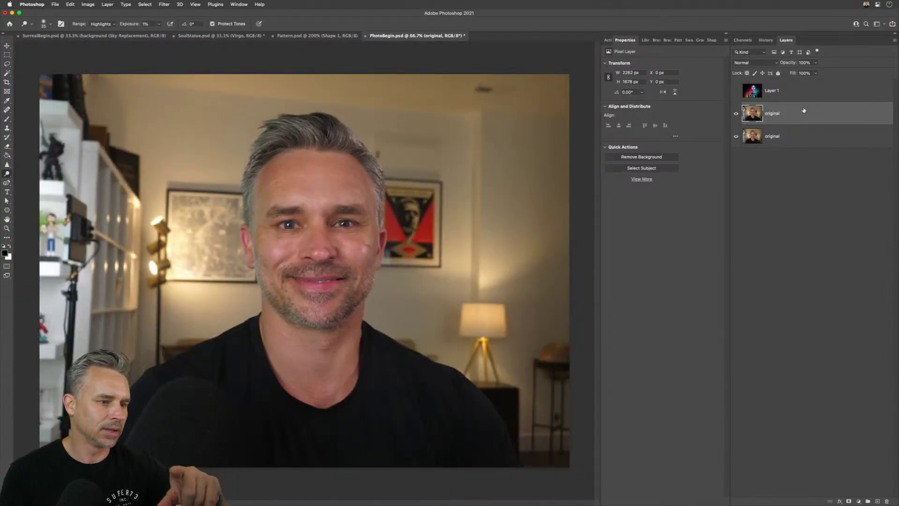
# - Show and select Layer 1, then scale the neon portrait to about 30% over the man's photo
pyautogui.click(734, 92)
pyautogui.click(762, 95)
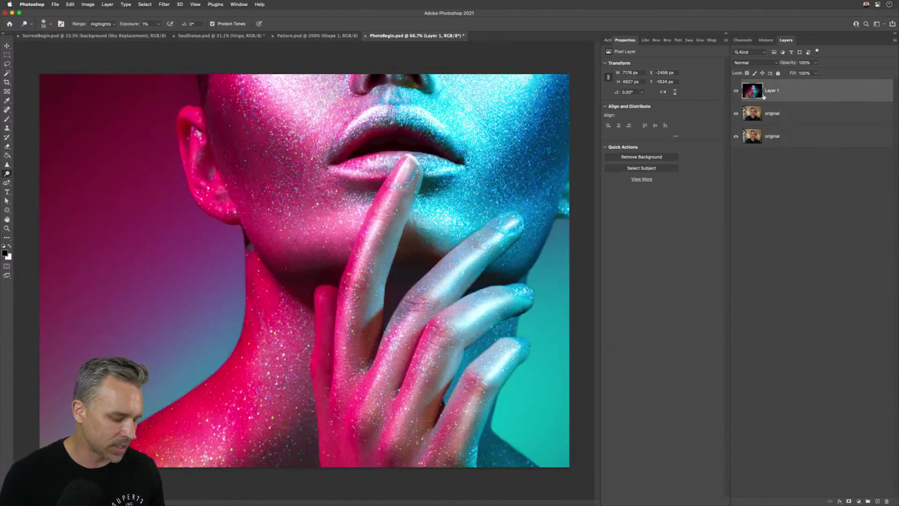
pyautogui.press('super+t')
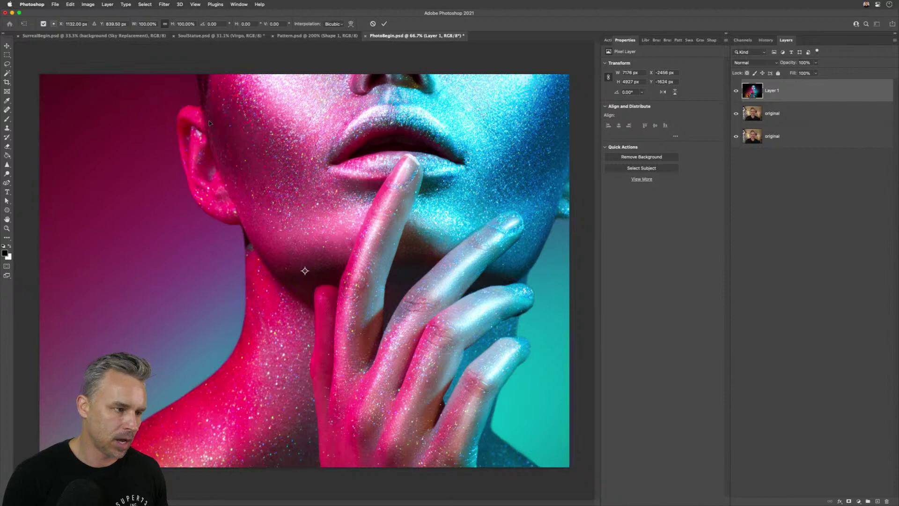
pyautogui.press('super+0')
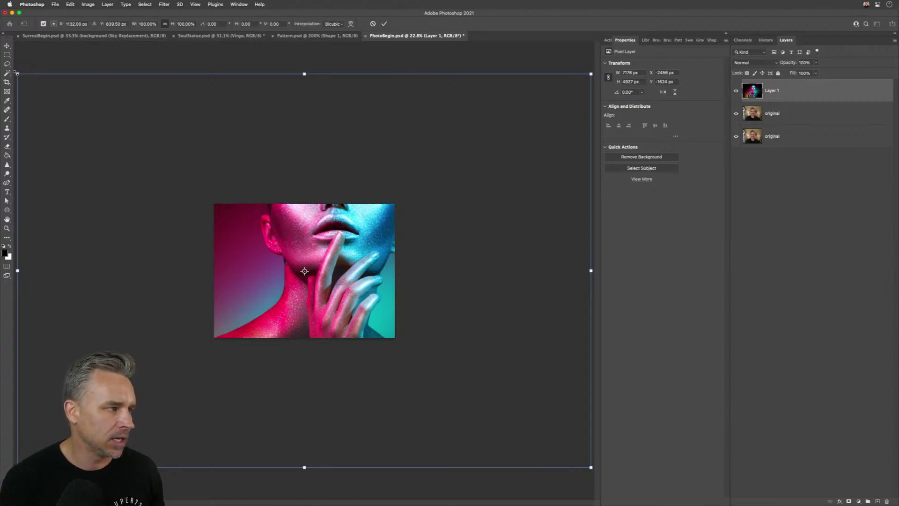
pyautogui.moveTo(17, 74); pyautogui.dragTo(416, 400)
pyautogui.moveTo(496, 406); pyautogui.dragTo(299, 276)
pyautogui.moveTo(245, 235); pyautogui.dragTo(220, 217)
pyautogui.moveTo(246, 255); pyautogui.dragTo(244, 248)
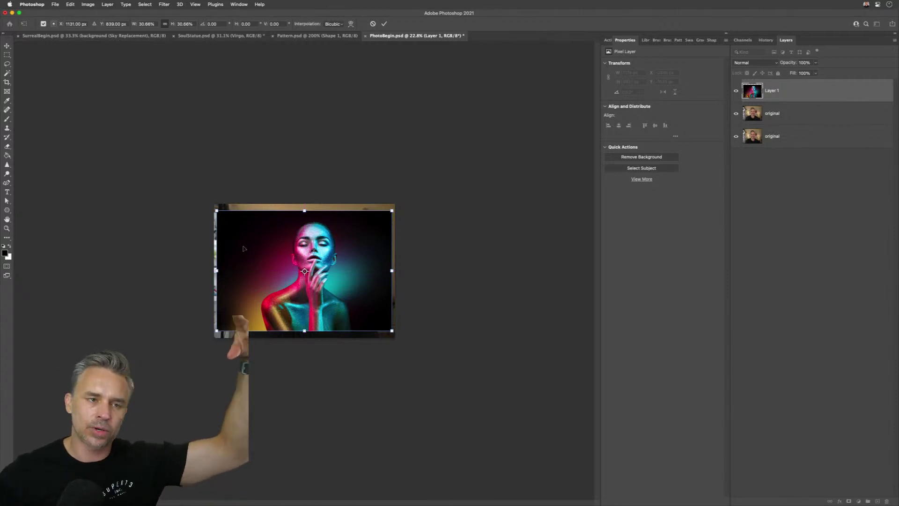
# - Commit the placement and rename Layer 1 to 'new colored image of a lady'
pyautogui.press('Return')
pyautogui.write('o')
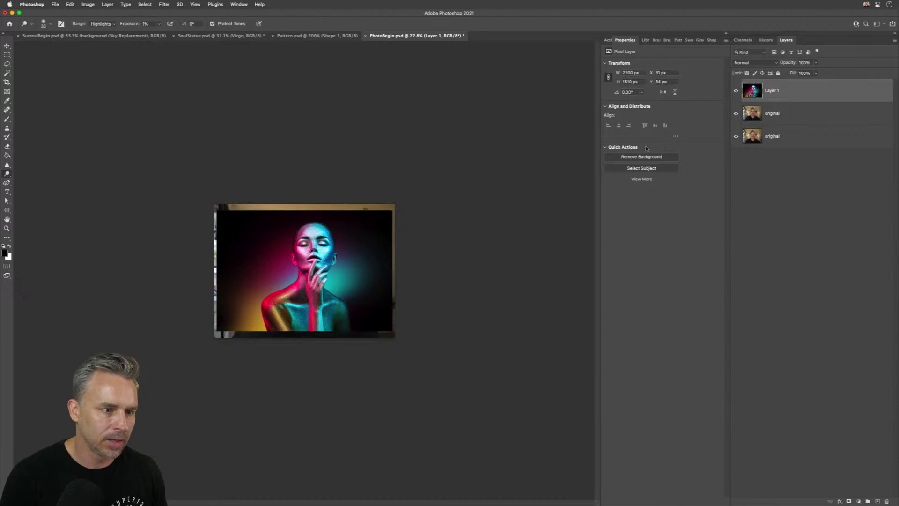
pyautogui.write('new colored image')
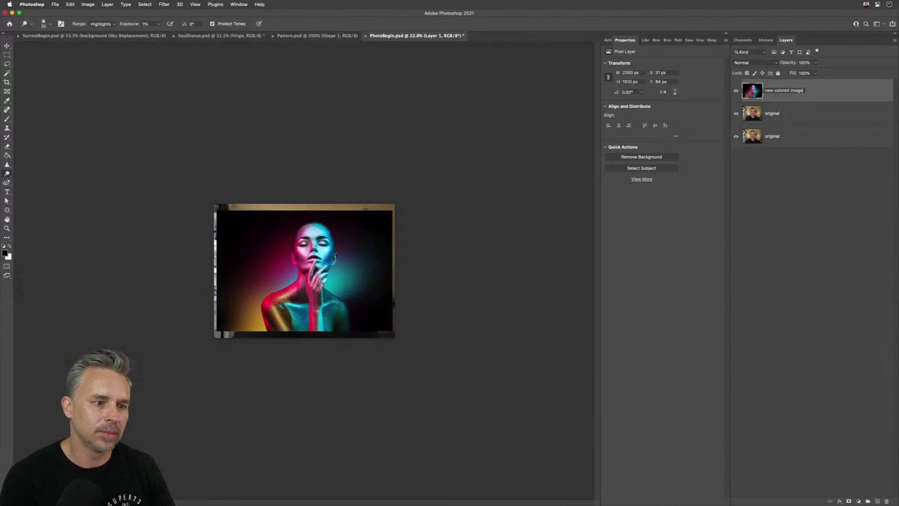
pyautogui.write(' of a lady')
pyautogui.press('Return')
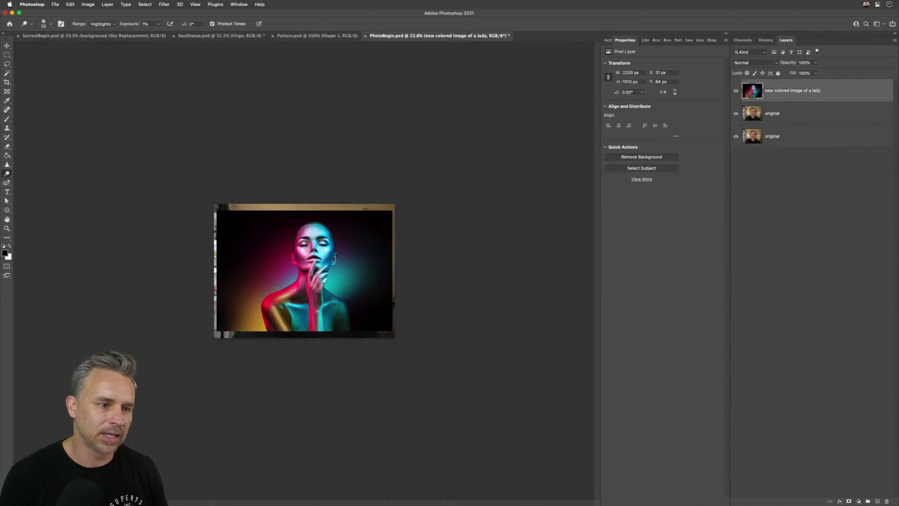
pyautogui.press('super+plus')
pyautogui.press('super+plus')
pyautogui.press('super+plus')
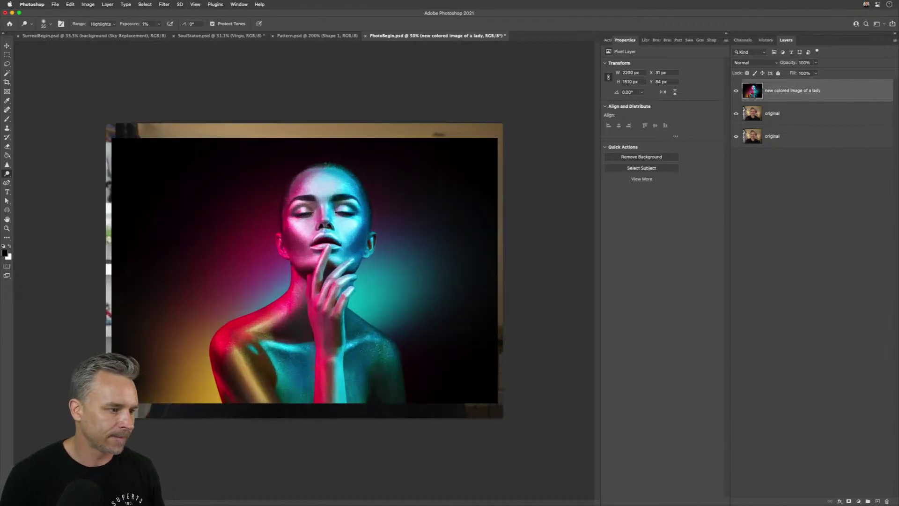
# - Delete the bottom original layer and duplicate the original as a hidden backup copy
pyautogui.click(764, 137)
pyautogui.press('BackSpace')
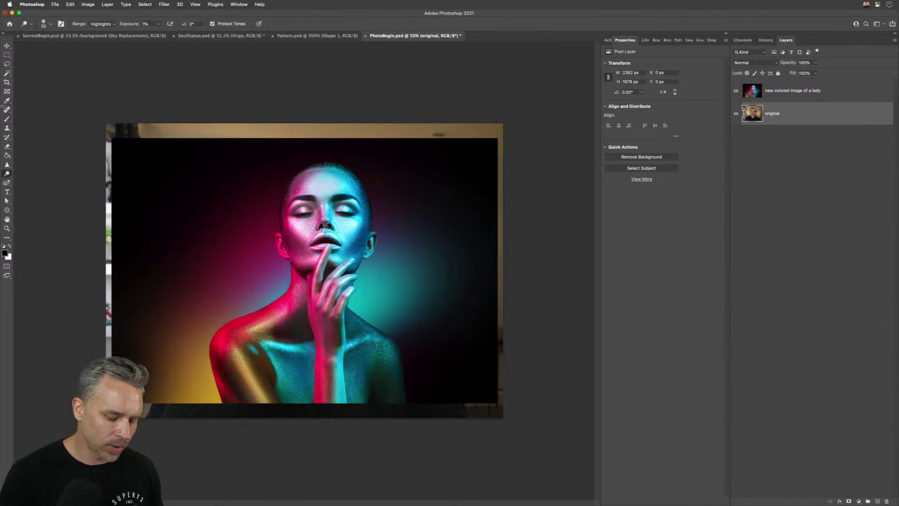
pyautogui.press('super+plus')
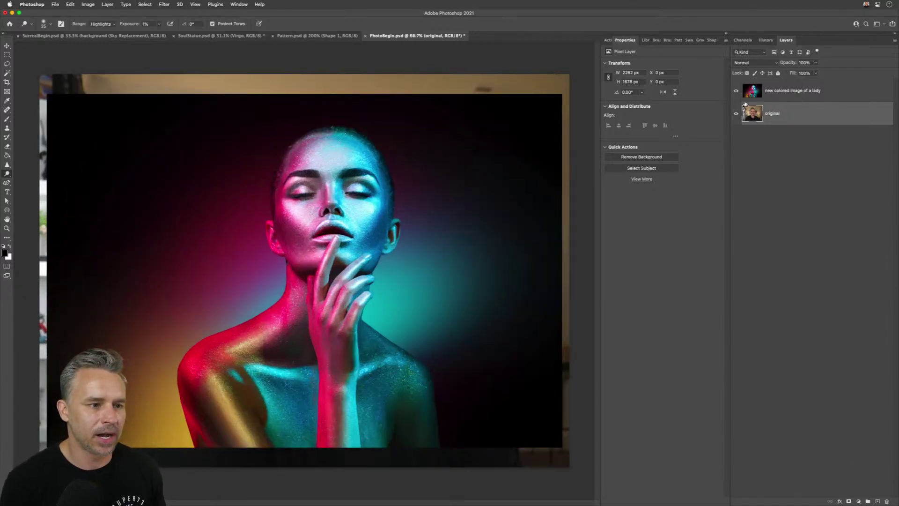
pyautogui.press('super+j')
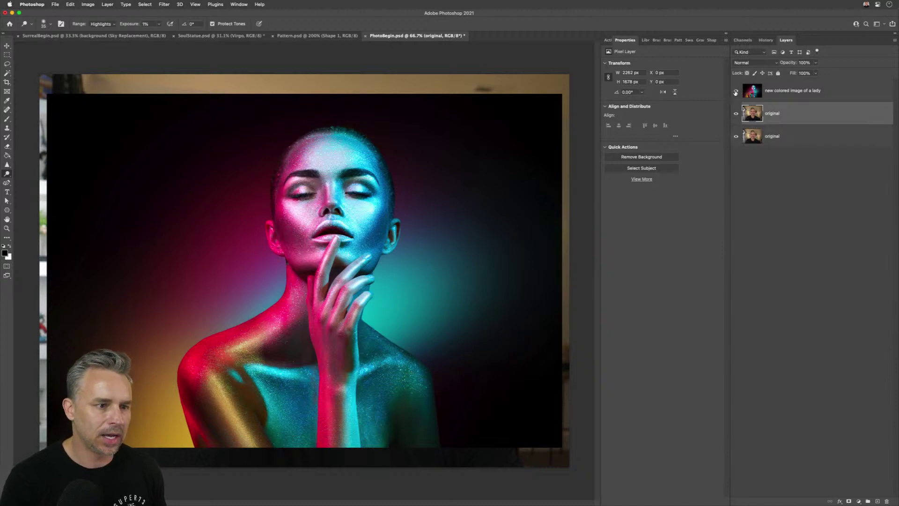
pyautogui.click(735, 137)
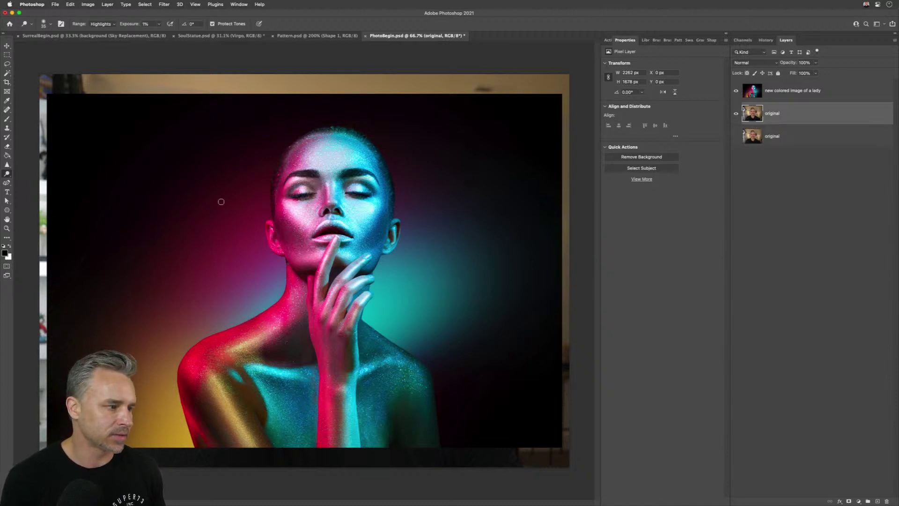
# - Toggle the lady layer's visibility to compare it with the original portrait
pyautogui.press('v')
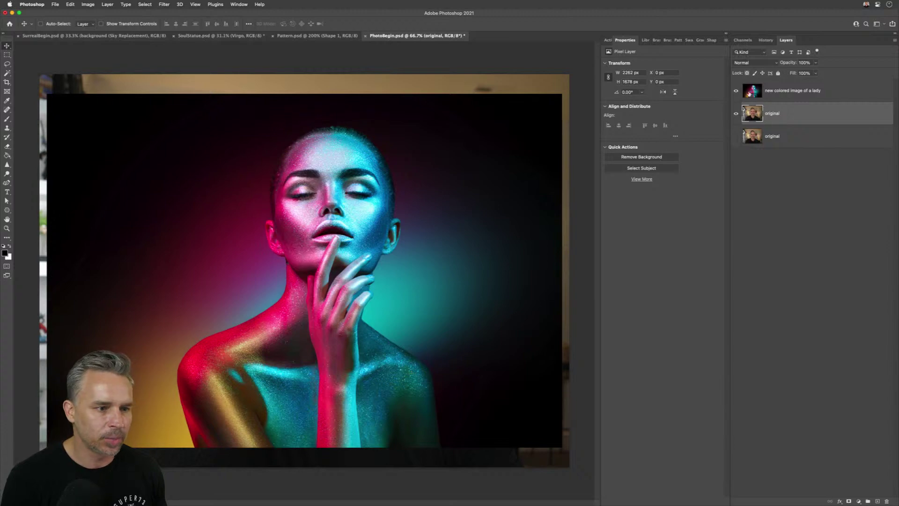
pyautogui.click(735, 91)
pyautogui.click(736, 92)
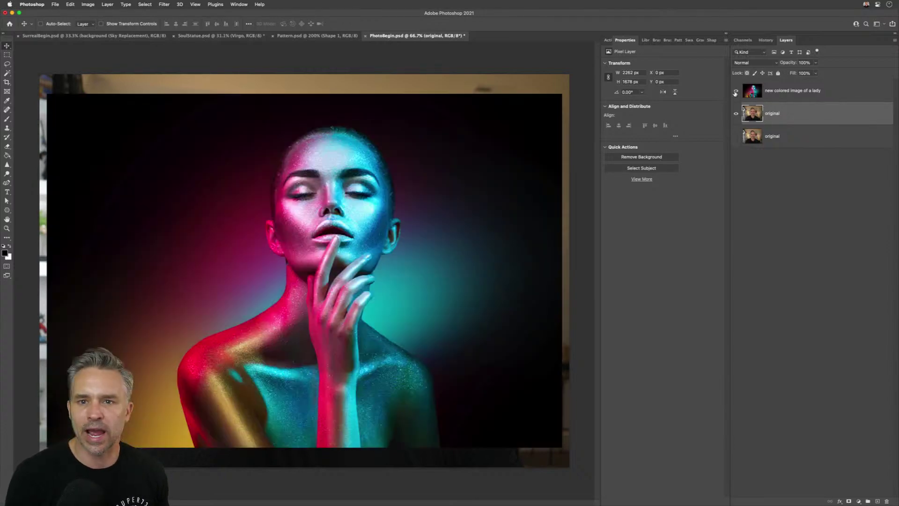
# - With the lady layer hidden, open Image > Adjustments > Match Color for the original portrait
pyautogui.click(736, 92)
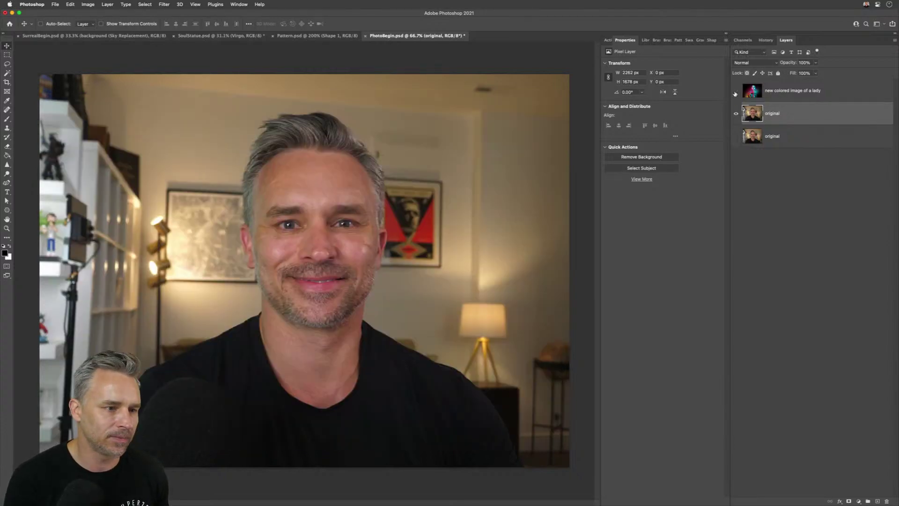
pyautogui.click(88, 4)
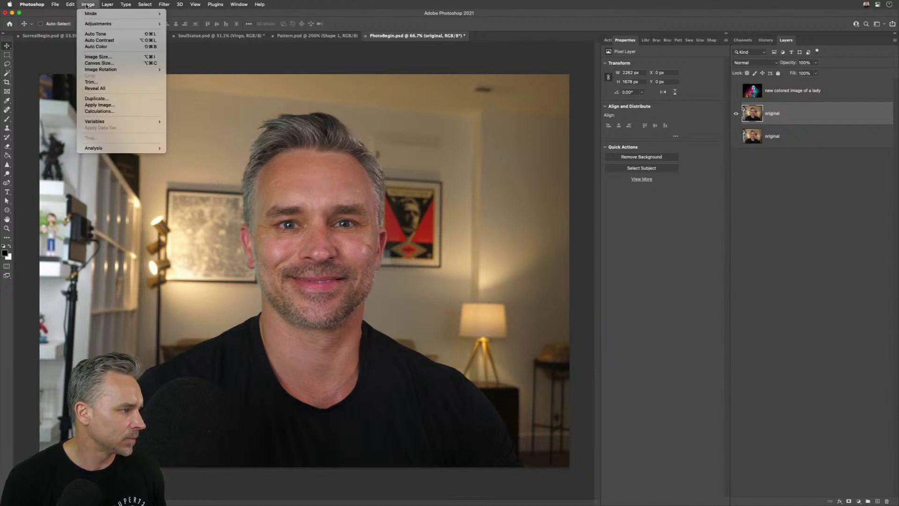
pyautogui.moveTo(107, 5)
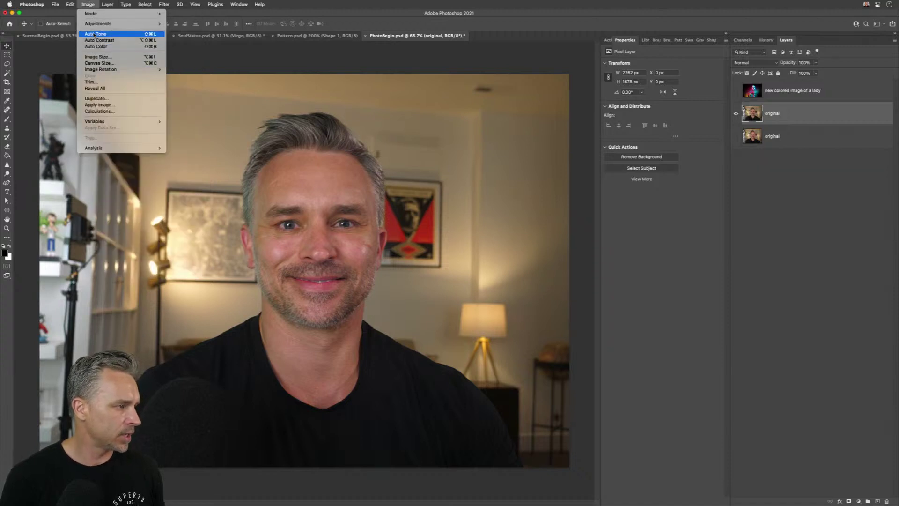
pyautogui.moveTo(93, 24)
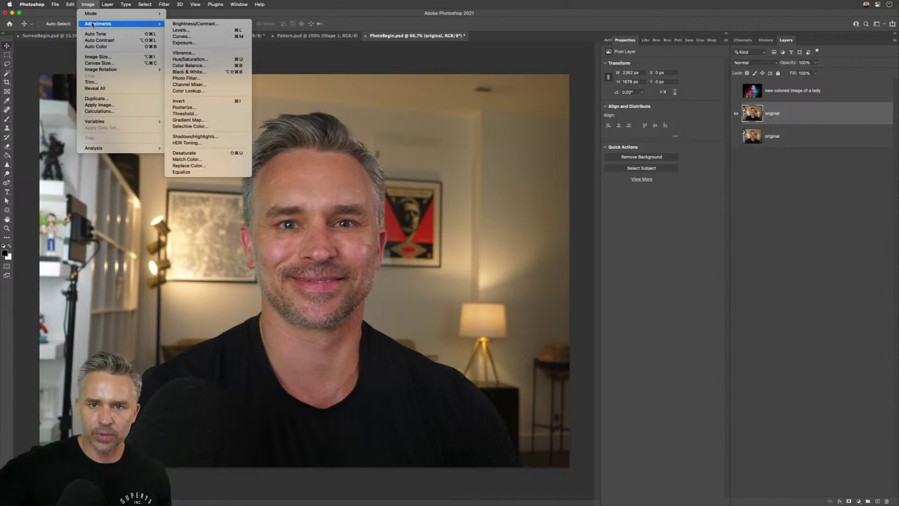
pyautogui.click(782, 291)
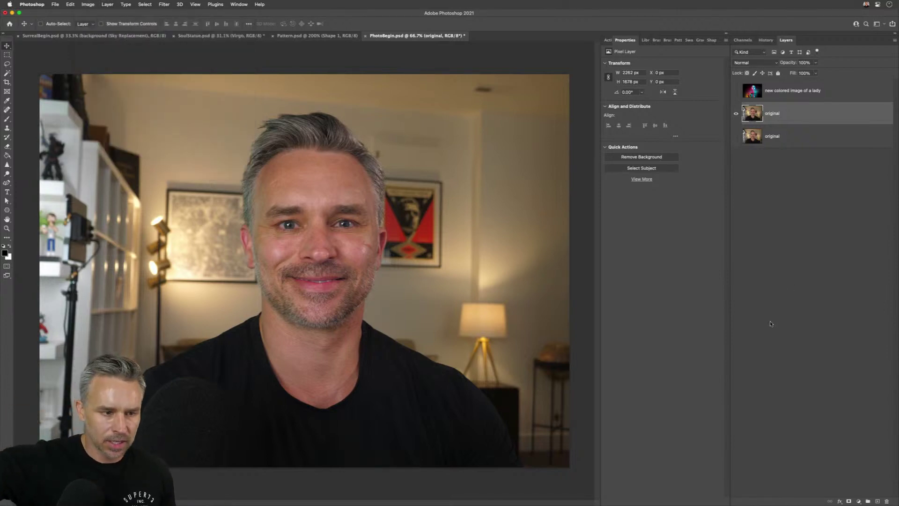
pyautogui.click(857, 501)
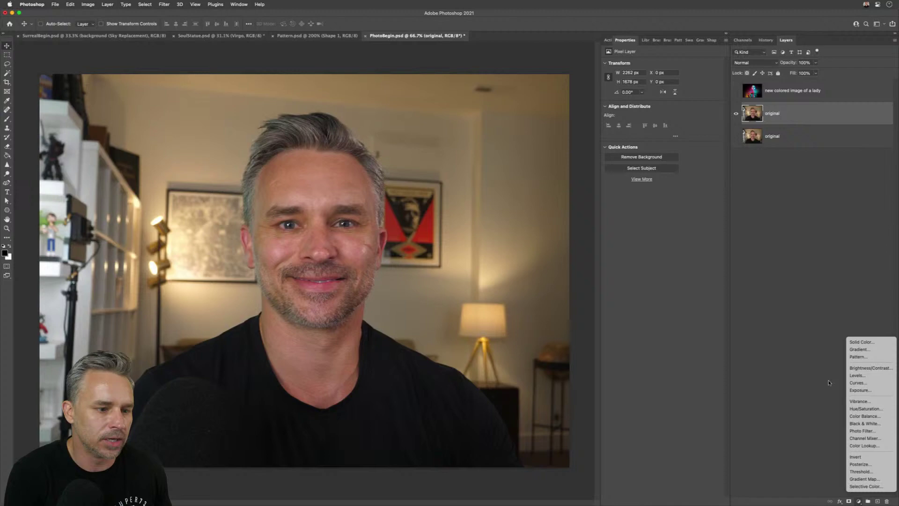
pyautogui.click(283, 93)
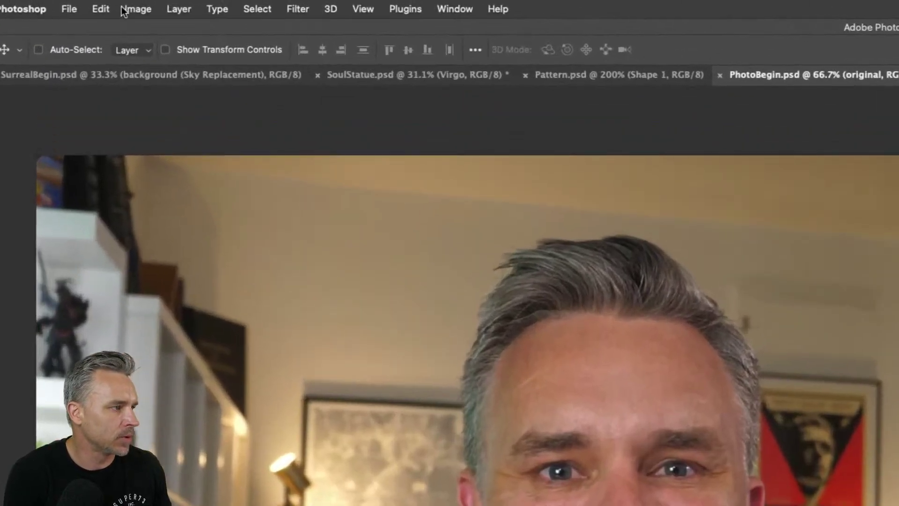
pyautogui.click(88, 4)
pyautogui.moveTo(86, 25)
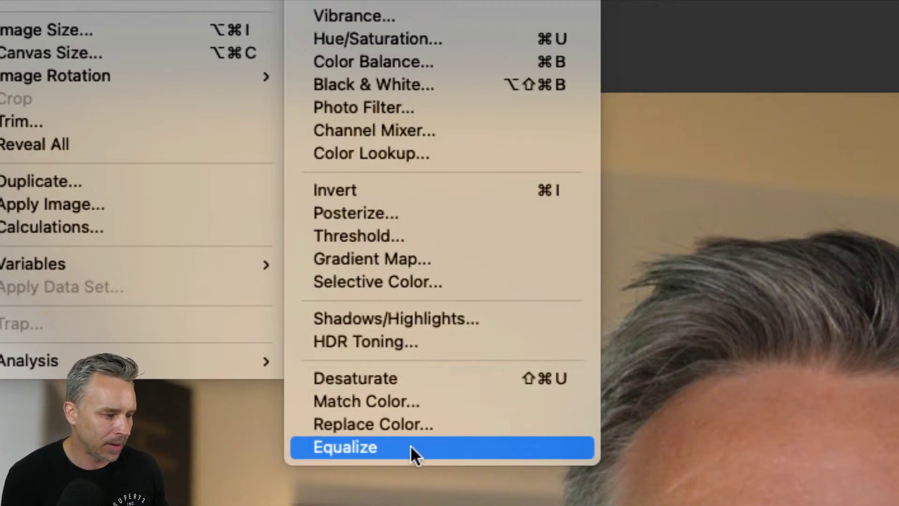
pyautogui.click(403, 398)
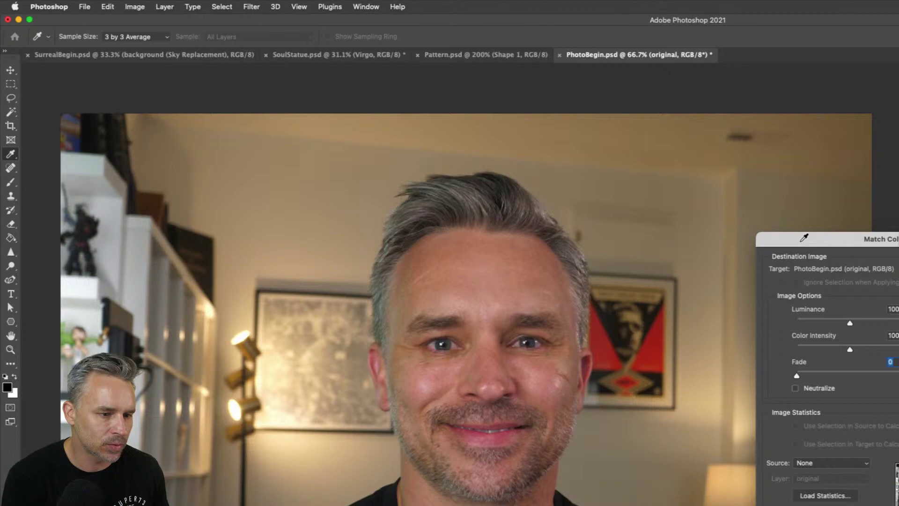
# - Set the Match Color source to PhotoBegin.psd's 'new colored image of a lady' layer
pyautogui.moveTo(886, 262); pyautogui.dragTo(841, 116)
pyautogui.moveTo(762, 105); pyautogui.dragTo(633, 58)
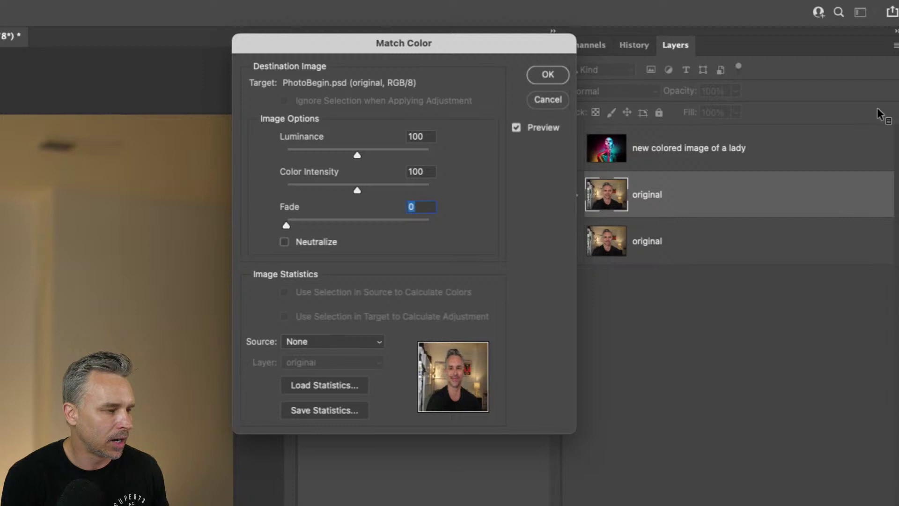
pyautogui.click(336, 343)
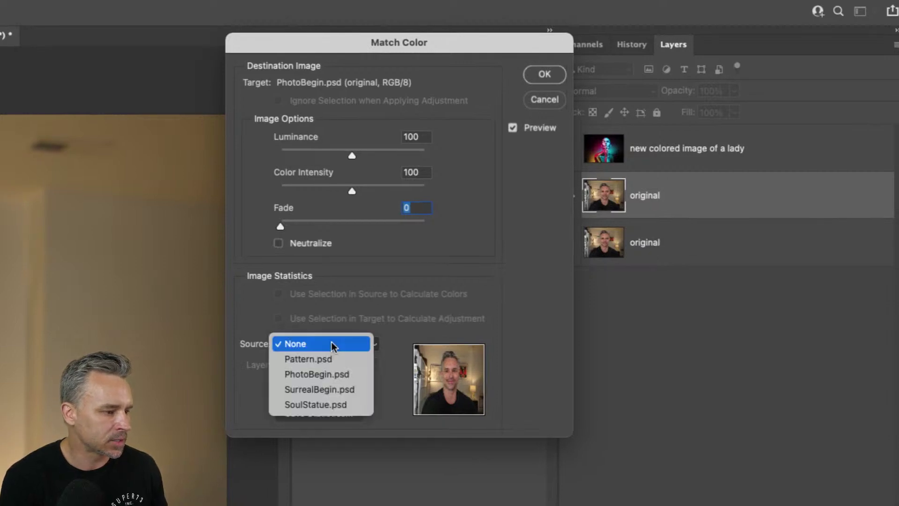
pyautogui.click(339, 375)
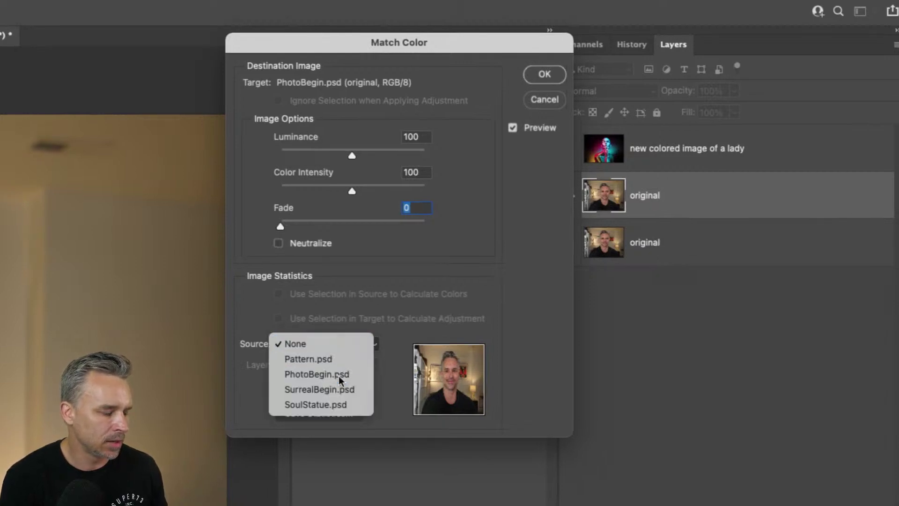
pyautogui.click(332, 370)
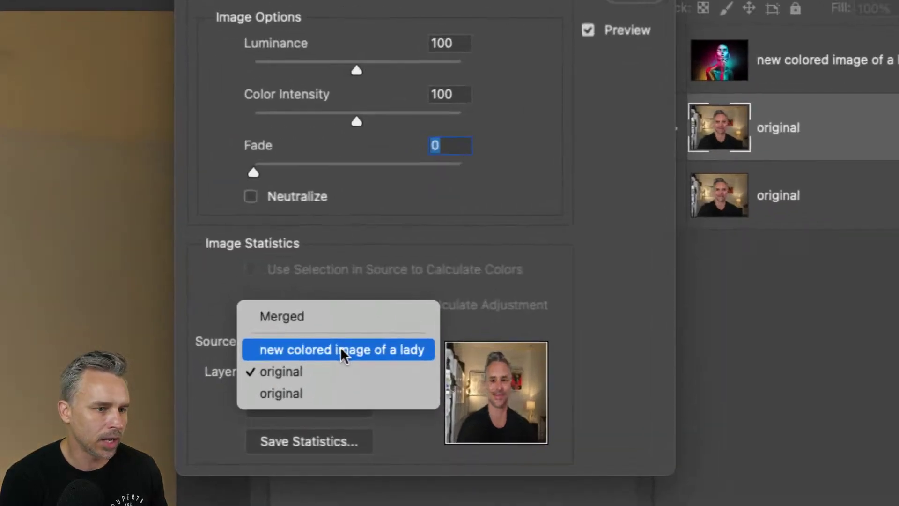
pyautogui.click(342, 352)
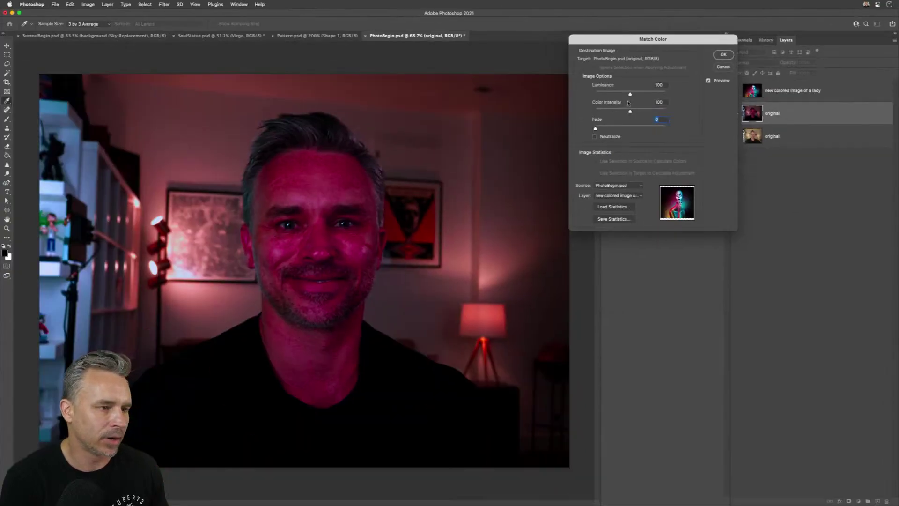
# - Set Luminance 100, Color Intensity 48 and Fade 26, then apply the colour match
pyautogui.moveTo(625, 43); pyautogui.dragTo(495, 148)
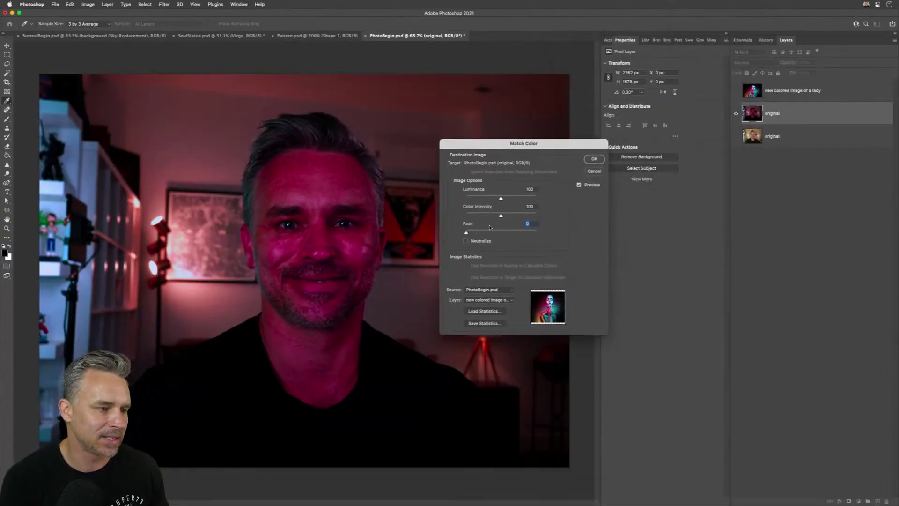
pyautogui.moveTo(501, 215); pyautogui.dragTo(536, 198)
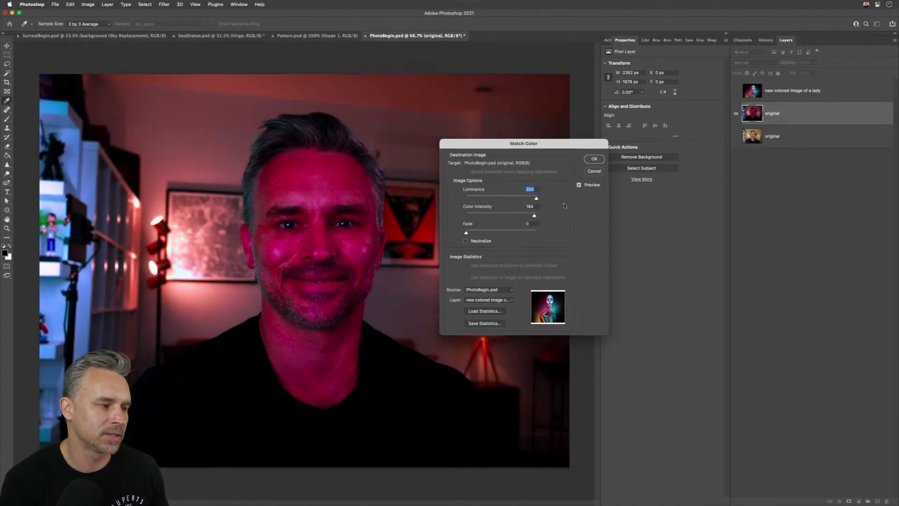
pyautogui.moveTo(464, 232); pyautogui.dragTo(495, 235)
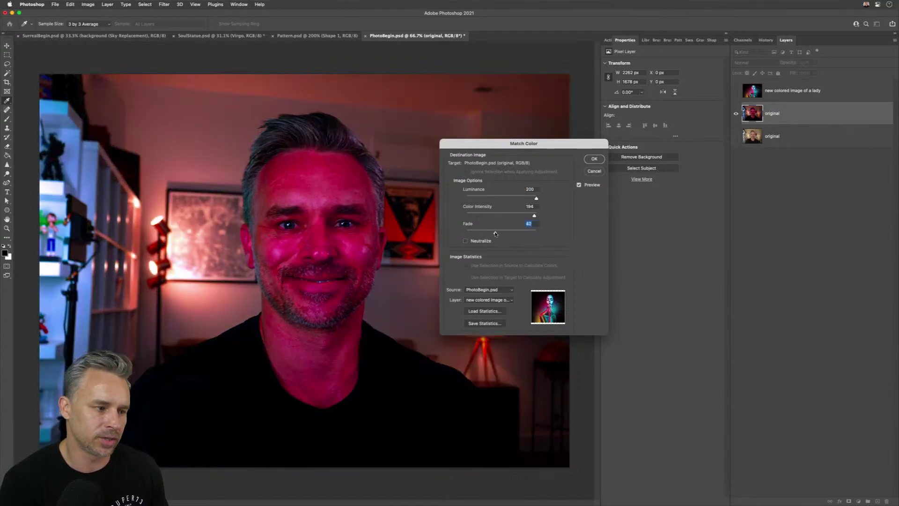
pyautogui.click(466, 241)
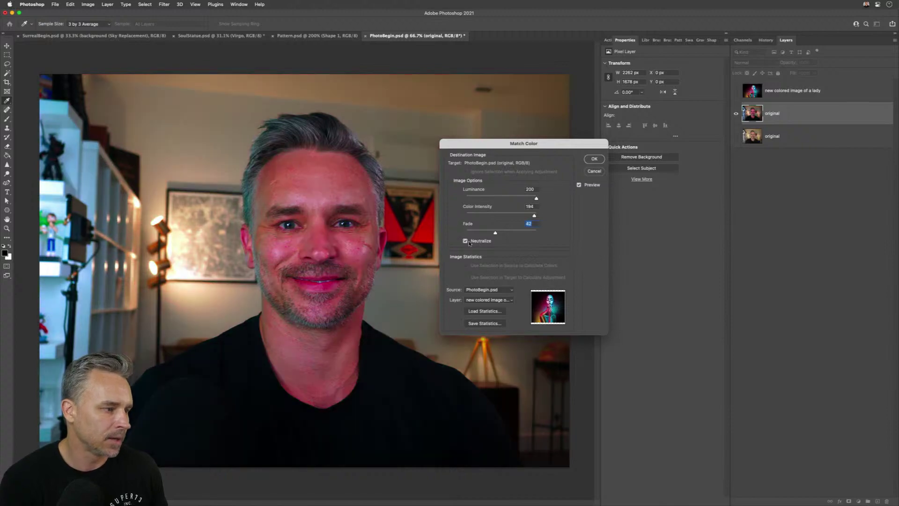
pyautogui.click(466, 242)
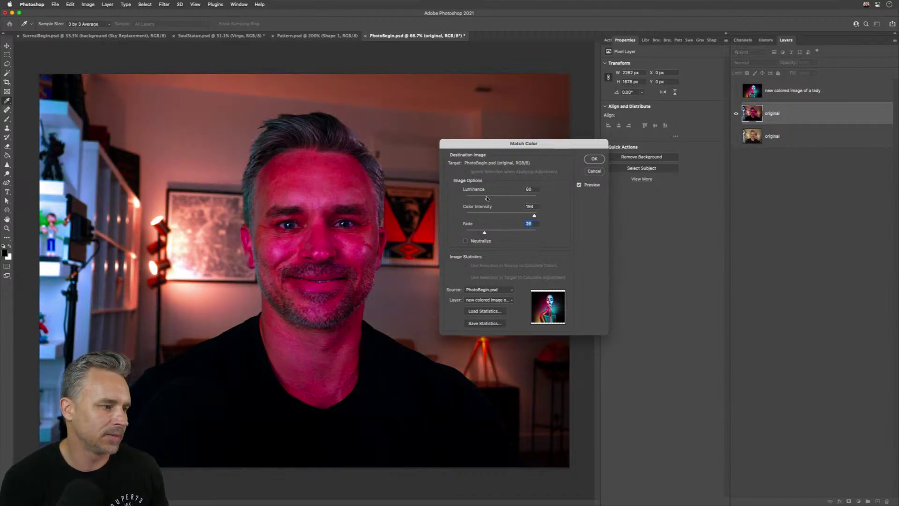
pyautogui.moveTo(487, 198); pyautogui.dragTo(501, 198)
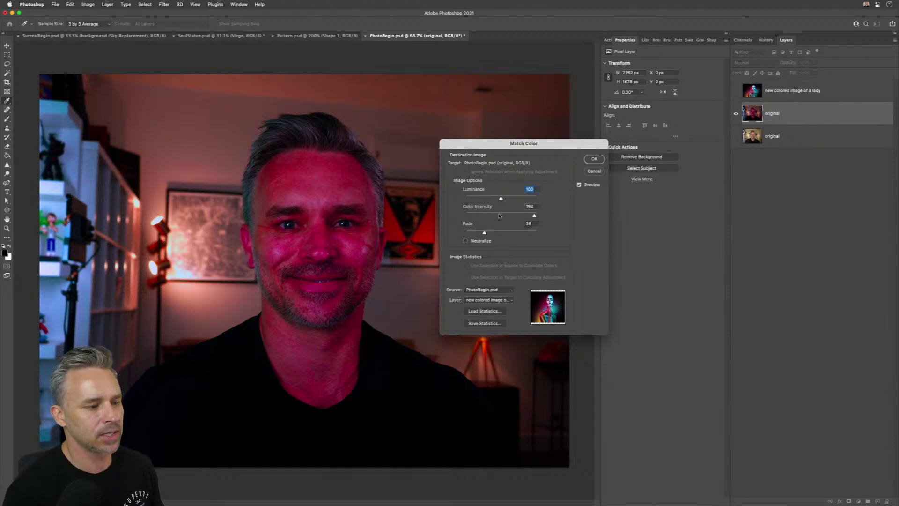
pyautogui.press('Tab')
pyautogui.write('1')
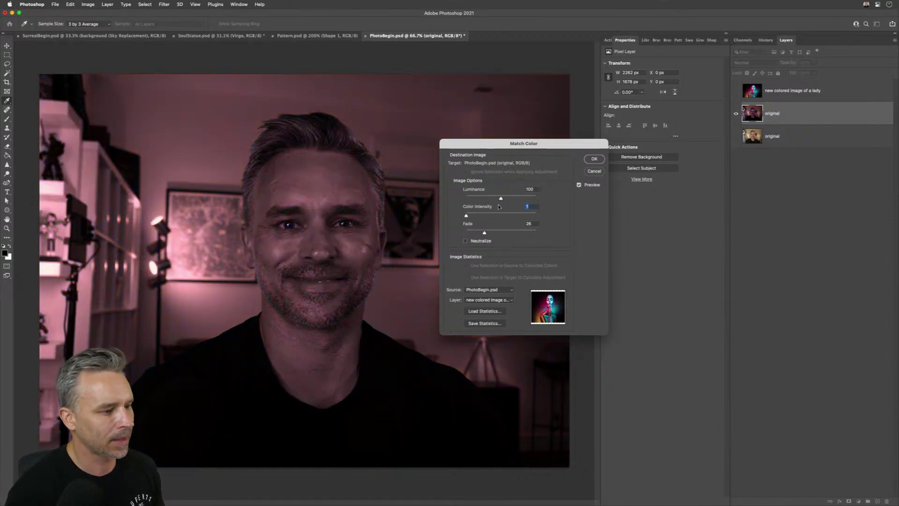
pyautogui.moveTo(483, 216); pyautogui.dragTo(486, 216)
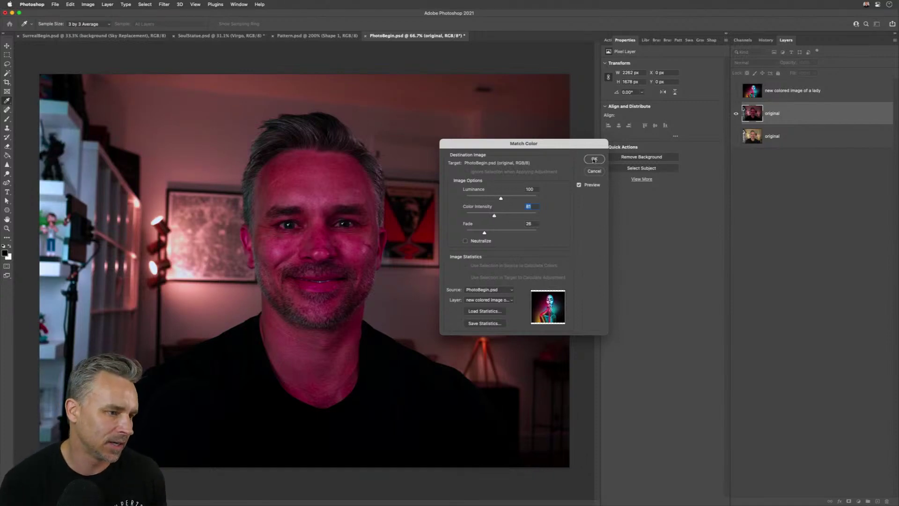
pyautogui.click(594, 160)
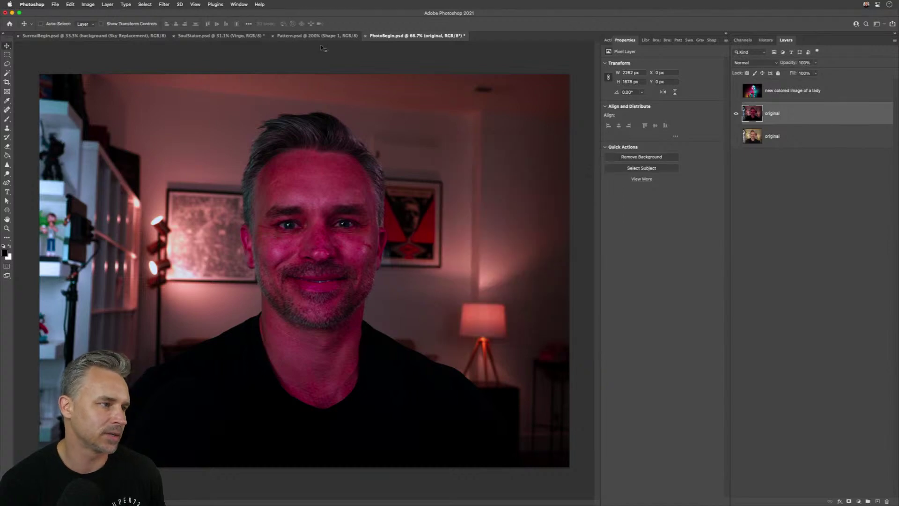
# - Convert the PhotoBegin.psd original layer to a smart object
pyautogui.click(299, 36)
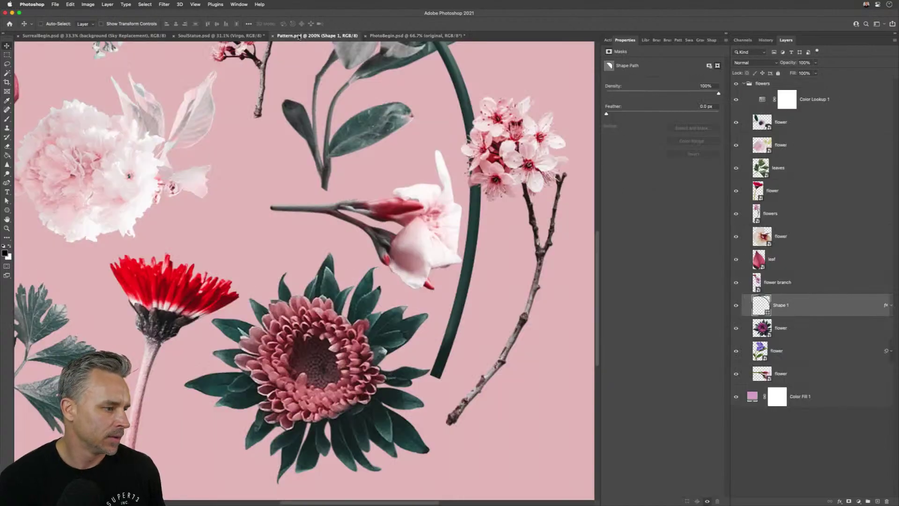
pyautogui.click(407, 36)
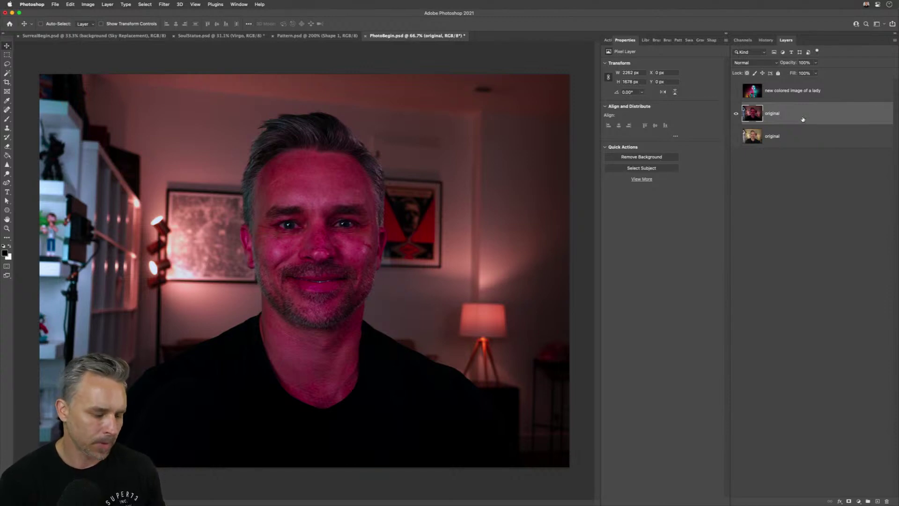
pyautogui.press('super+shift+o')
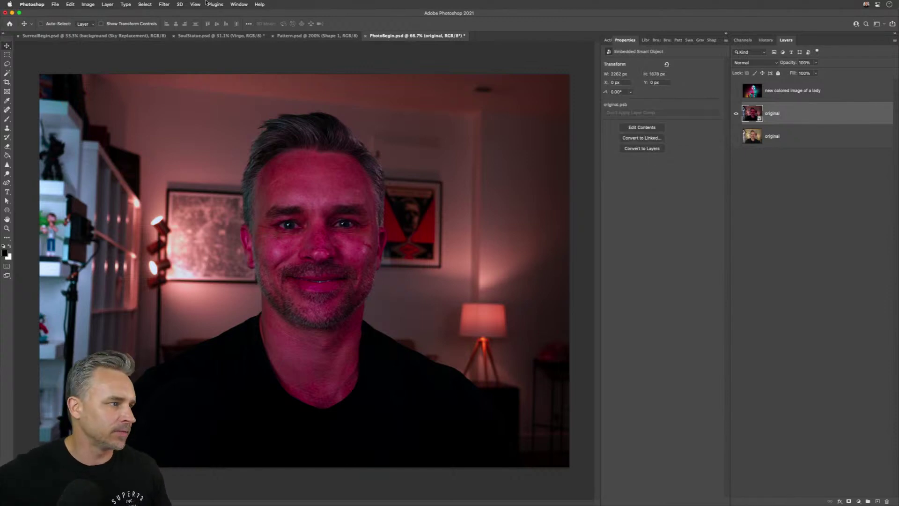
# - In the Camera Raw Filter, apply Auto, lower Clarity, and set Temperature to -40
pyautogui.click(164, 5)
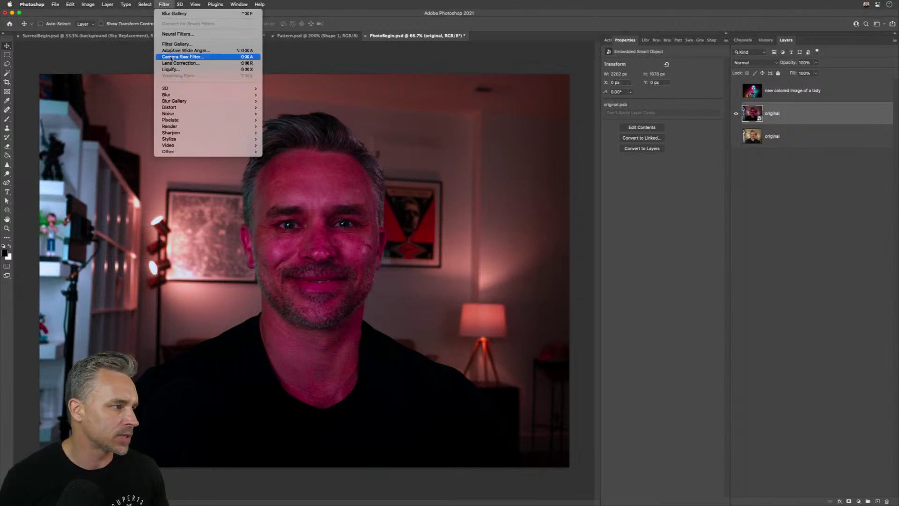
pyautogui.click(174, 57)
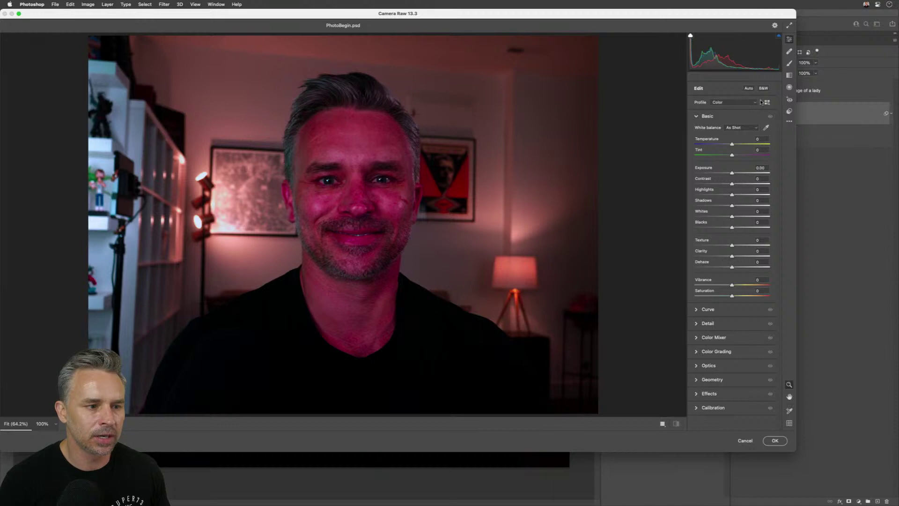
pyautogui.click(749, 88)
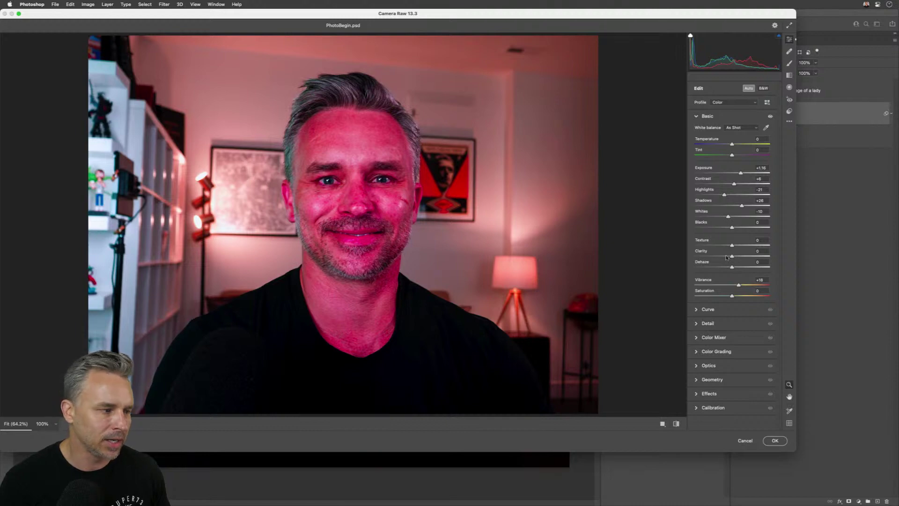
pyautogui.moveTo(726, 257)
pyautogui.mouseDown()
pyautogui.moveTo(716, 257)
pyautogui.moveTo(745, 245)
pyautogui.moveTo(724, 246)
pyautogui.mouseUp()
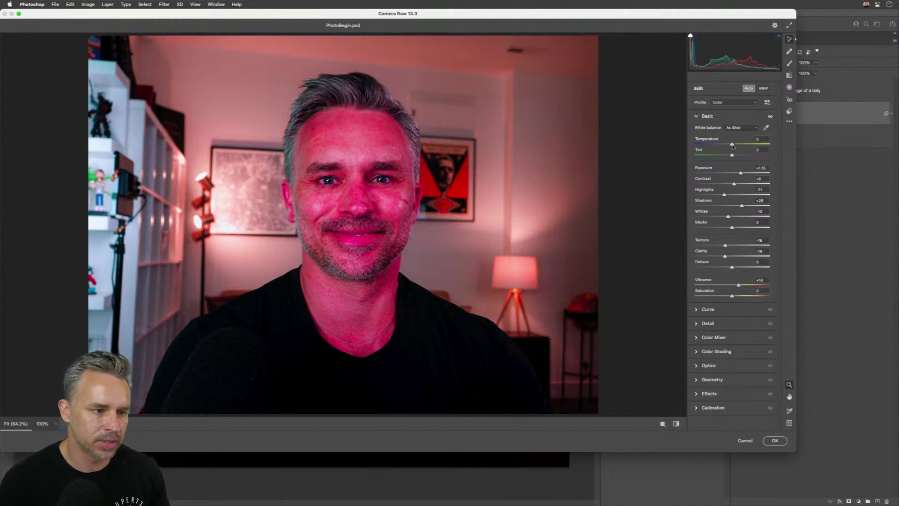
pyautogui.moveTo(733, 146); pyautogui.dragTo(719, 148)
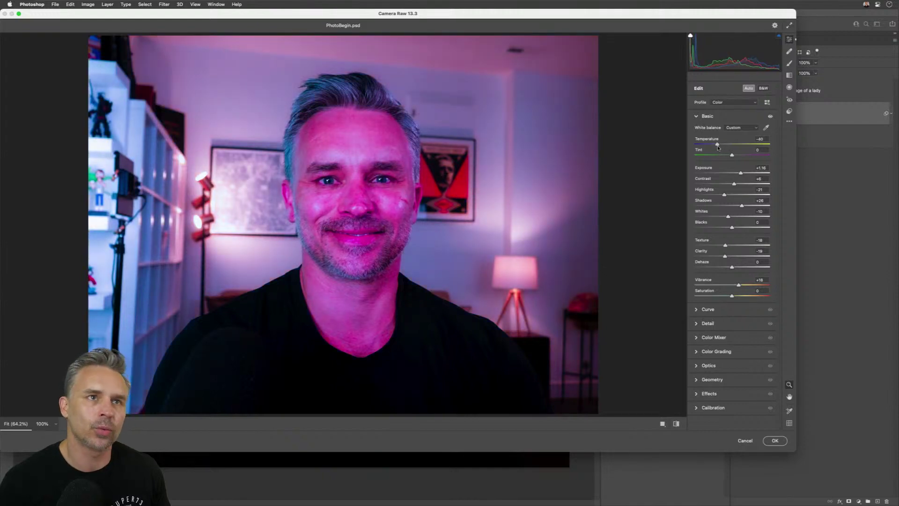
# - Apply the Camera Raw adjustments and briefly toggle the lady layer to compare
pyautogui.click(775, 440)
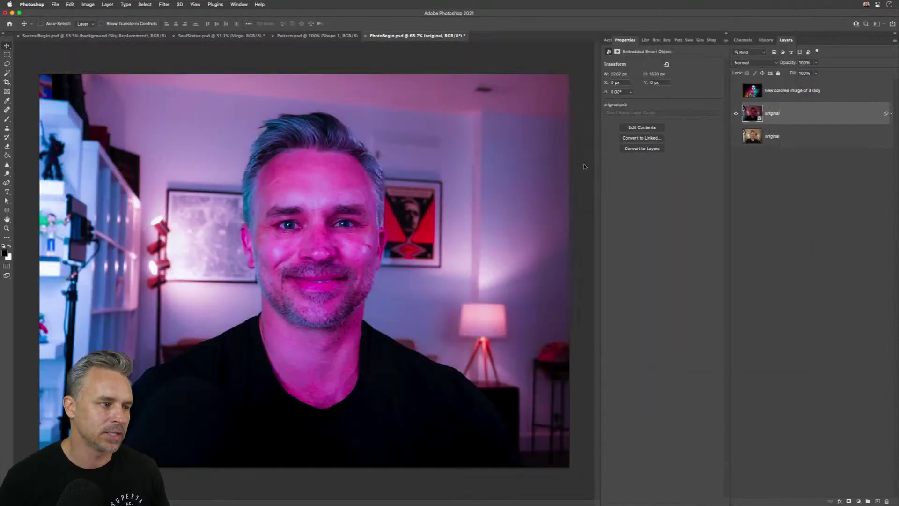
pyautogui.click(736, 91)
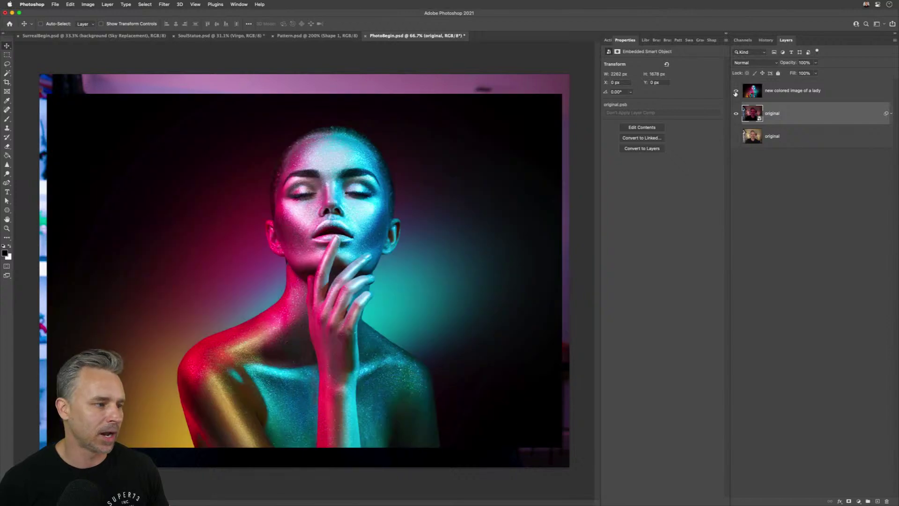
pyautogui.click(736, 92)
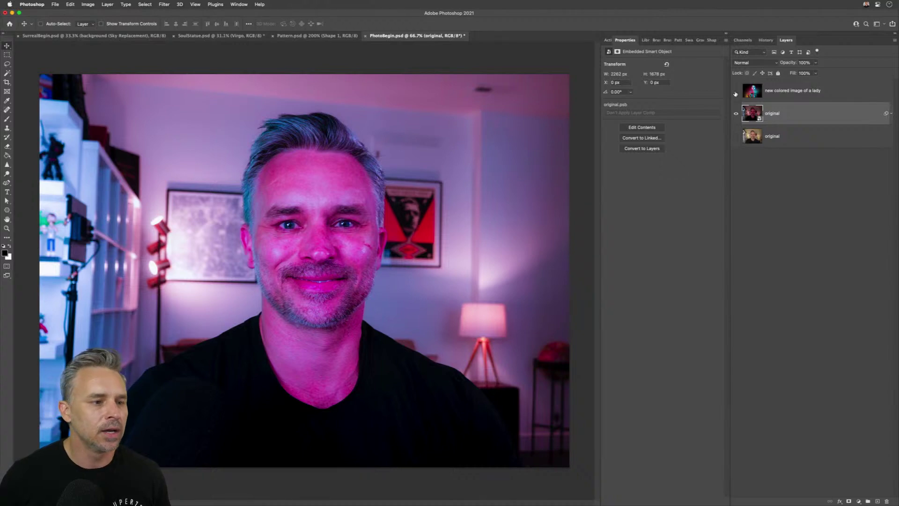
# - Alt-drag a copy of the untouched original above the smart object and make it visible
pyautogui.click(774, 138)
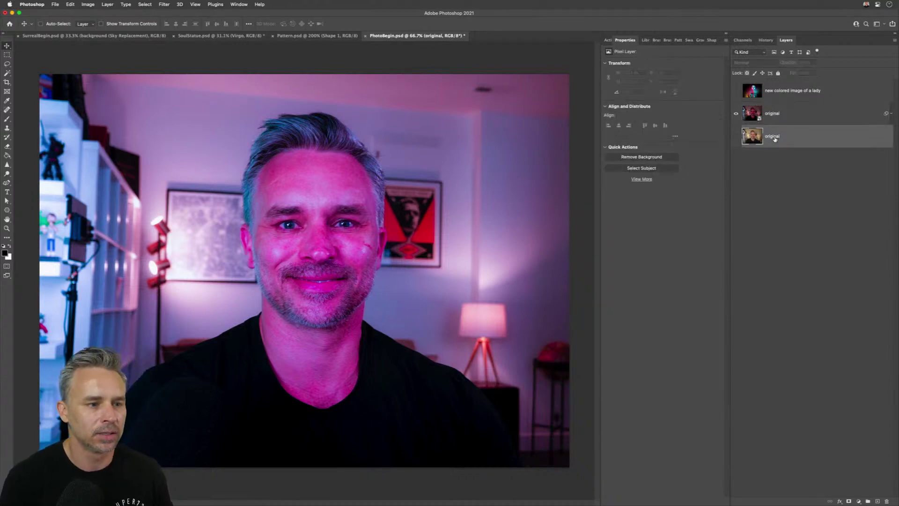
pyautogui.moveTo(762, 142); pyautogui.dragTo(745, 112)
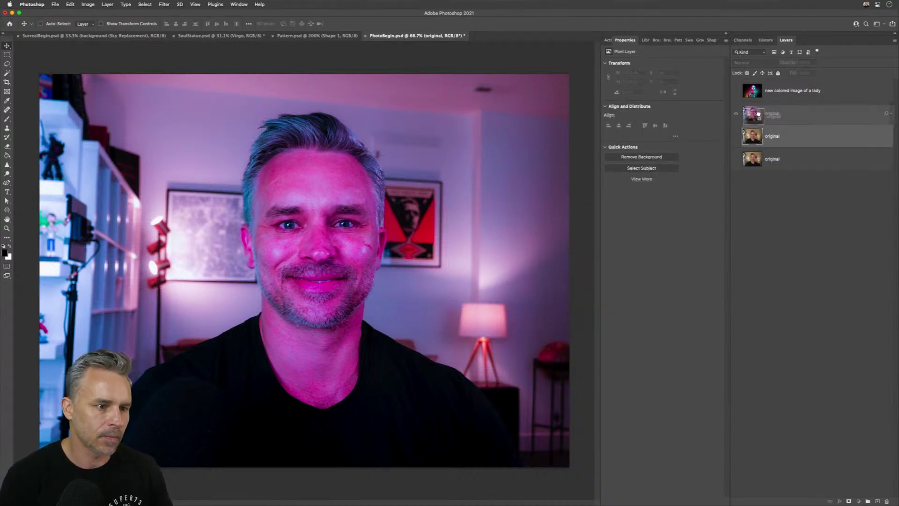
pyautogui.click(734, 113)
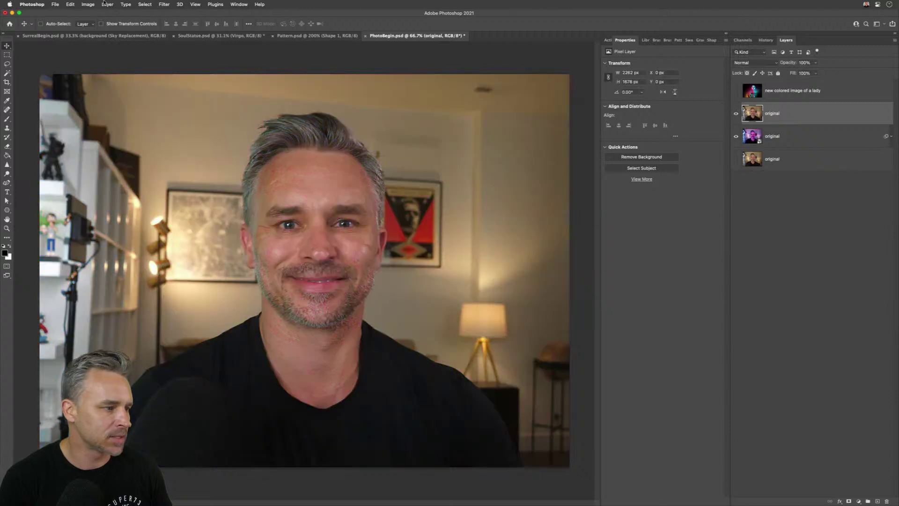
pyautogui.click(164, 5)
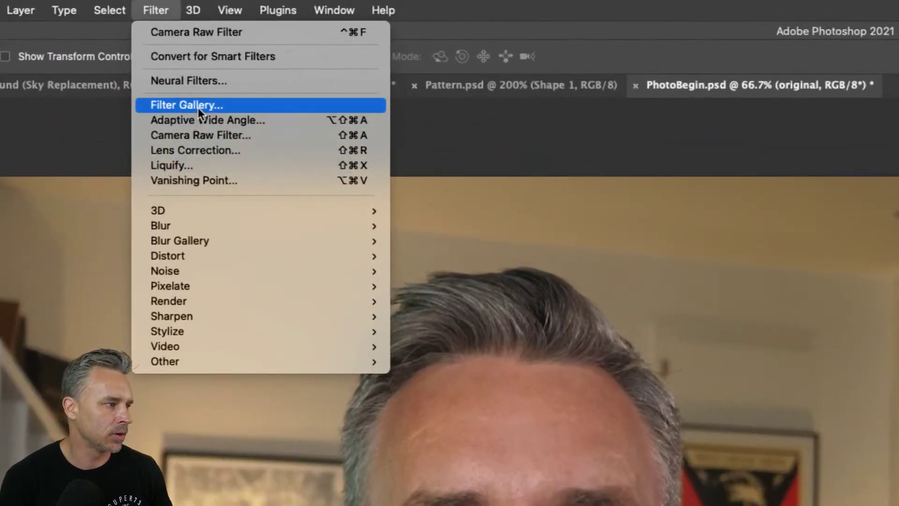
# - Apply Neural Filters Skin Smoothing with Blur 27 and Smoothness +25, output as a new layer
pyautogui.click(192, 83)
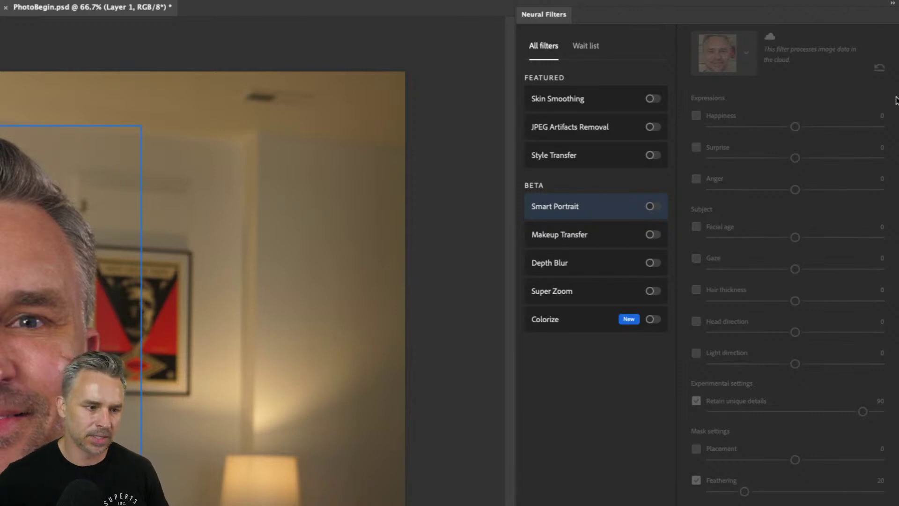
pyautogui.click(653, 99)
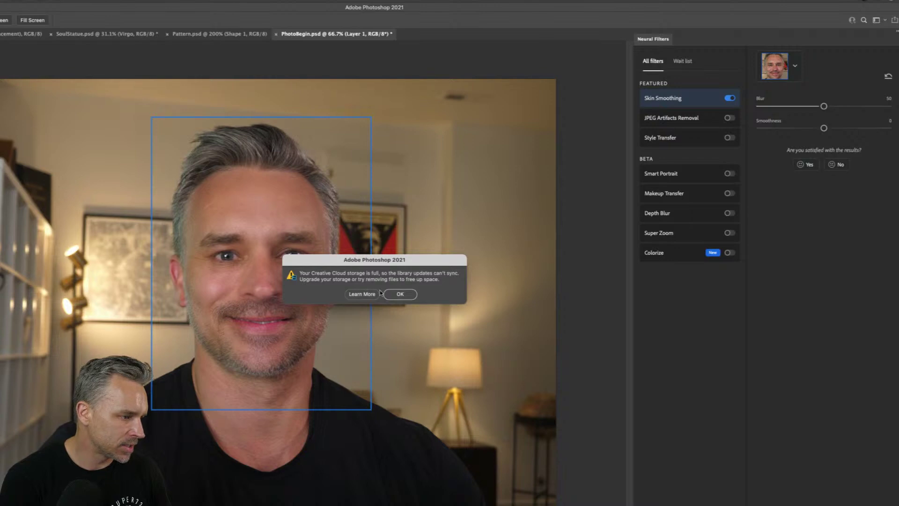
pyautogui.click(399, 295)
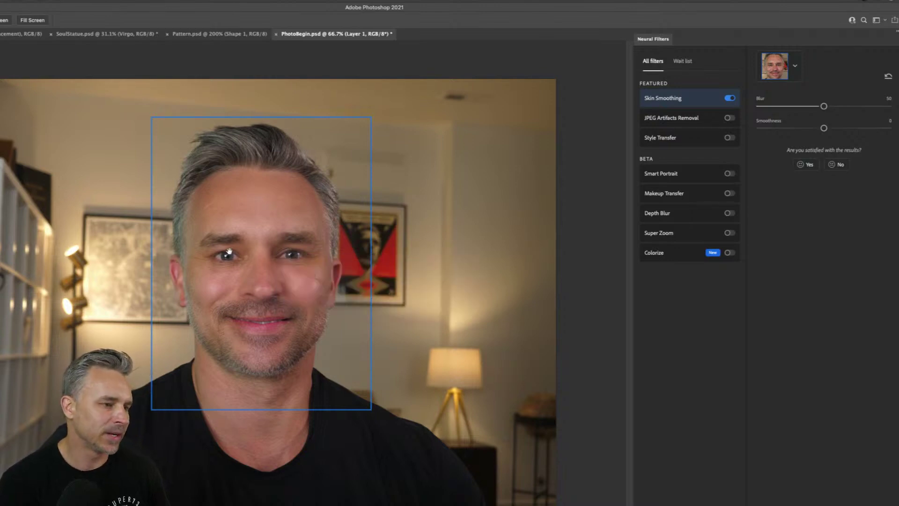
pyautogui.click(794, 107)
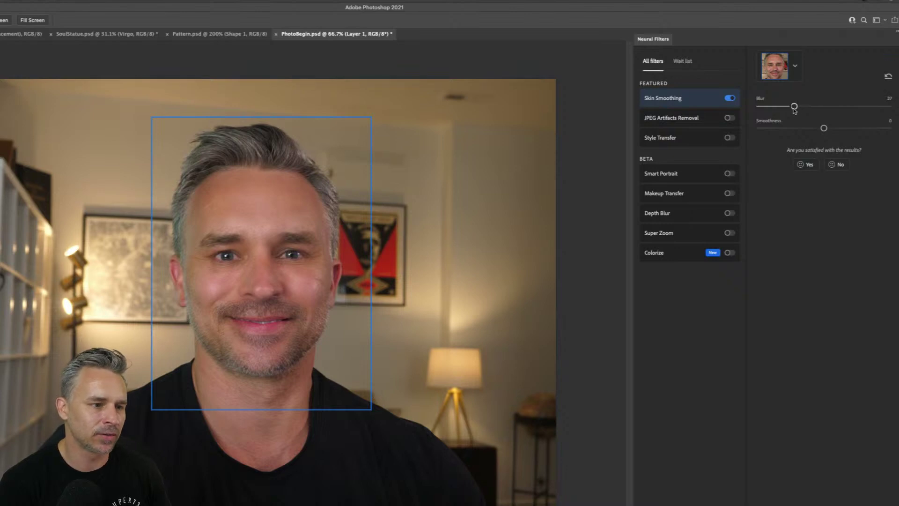
pyautogui.click(857, 128)
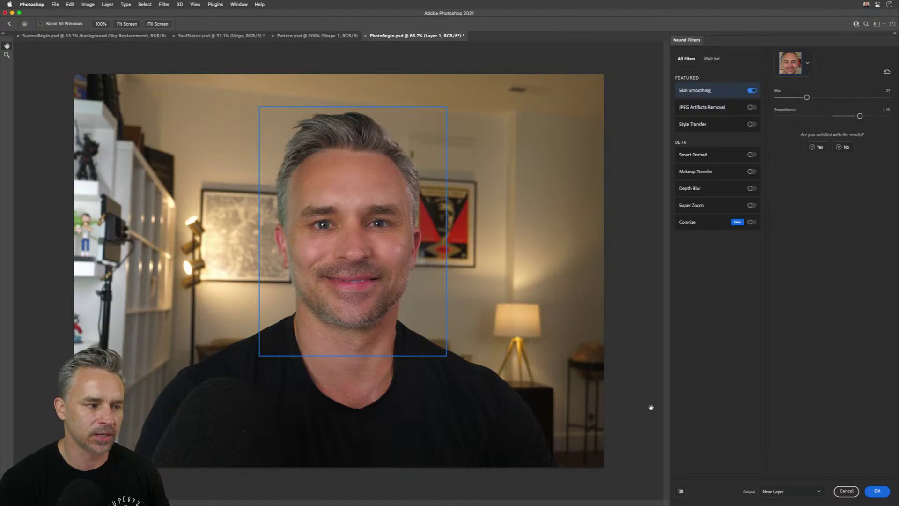
pyautogui.click(875, 490)
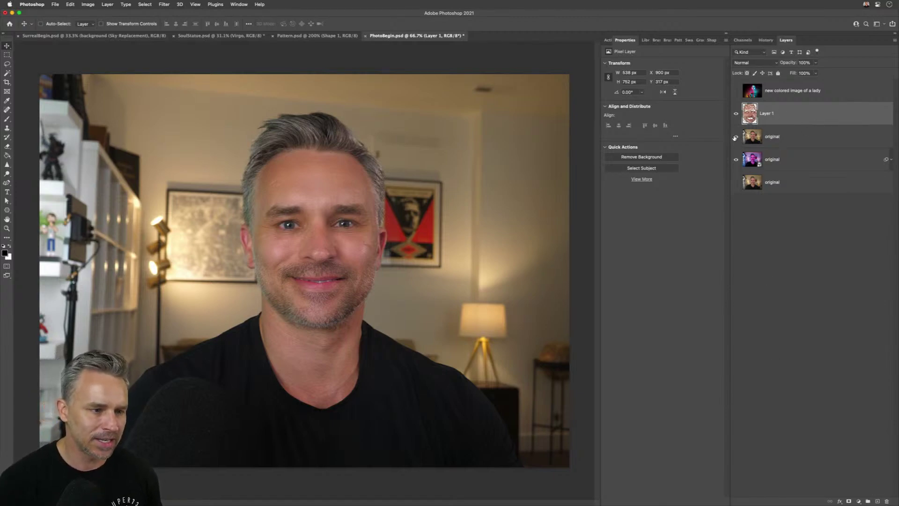
# - Hide the original layers and zoom to 200% on Layer 1's smoothed forehead
pyautogui.moveTo(735, 138); pyautogui.dragTo(734, 177)
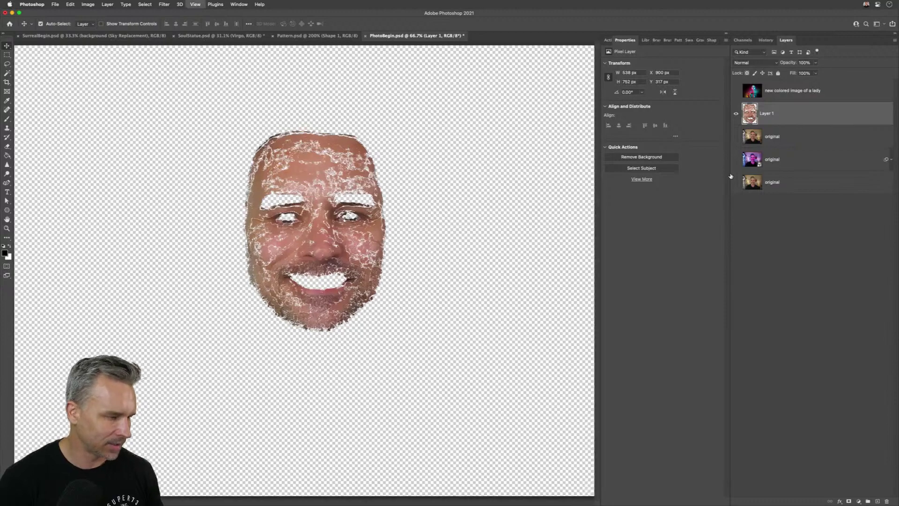
pyautogui.press('super+plus')
pyautogui.press('super+plus')
pyautogui.moveTo(413, 192); pyautogui.dragTo(399, 281)
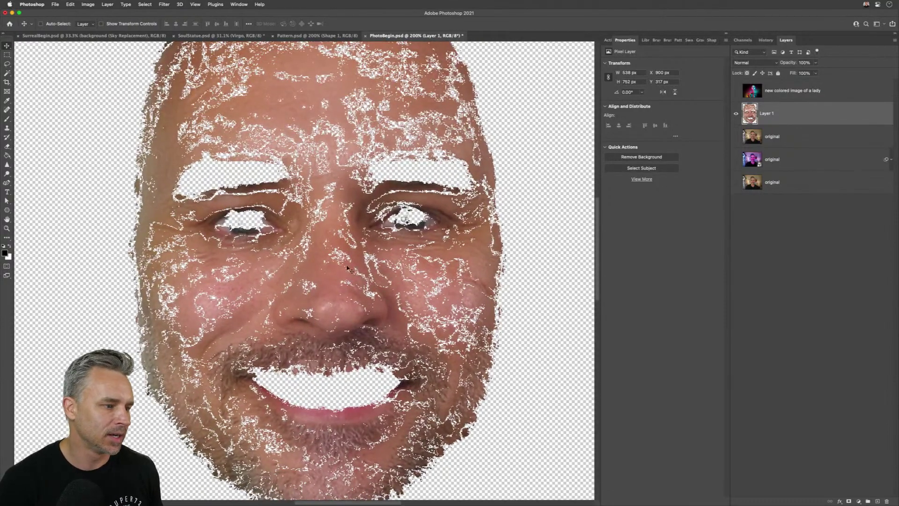
# - Restore the natural-colour original, toggle Layer 1 to compare before and after, then fit to screen
pyautogui.click(736, 136)
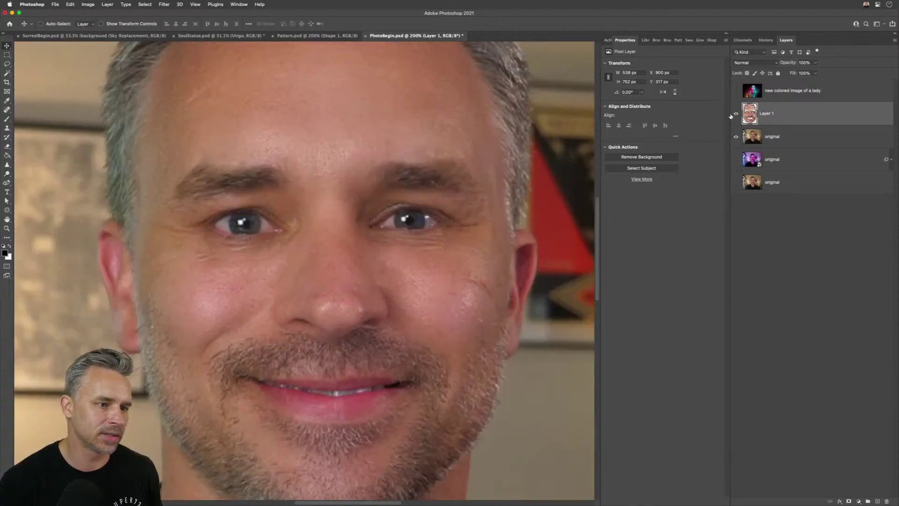
pyautogui.click(737, 116)
pyautogui.click(736, 115)
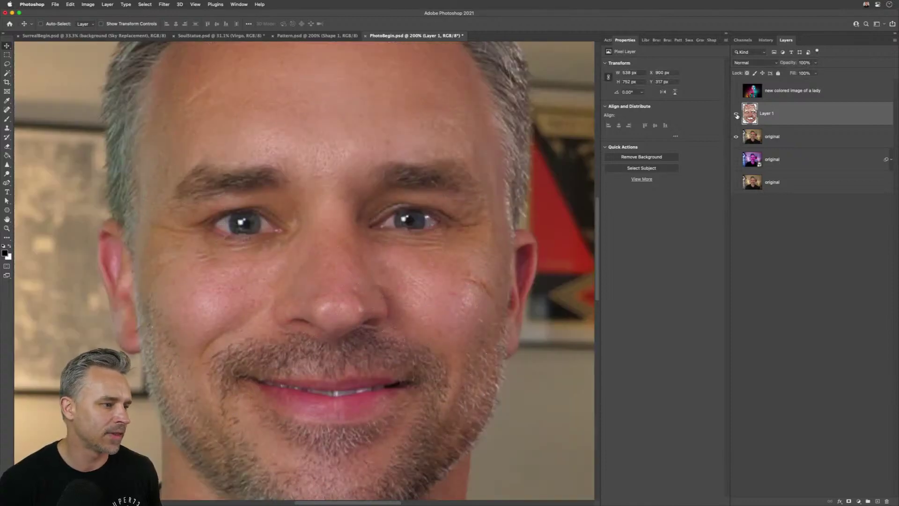
pyautogui.click(737, 115)
pyautogui.click(737, 117)
pyautogui.click(737, 116)
pyautogui.click(737, 116)
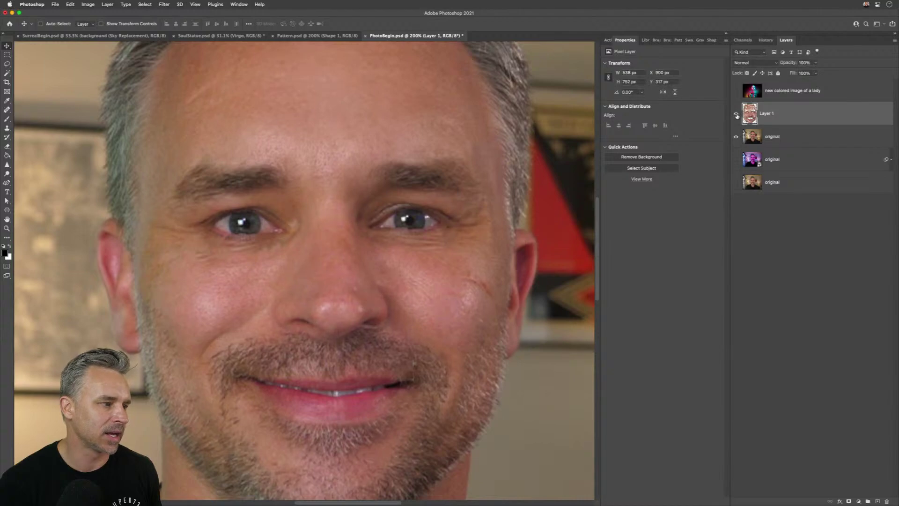
pyautogui.click(737, 115)
pyautogui.click(737, 116)
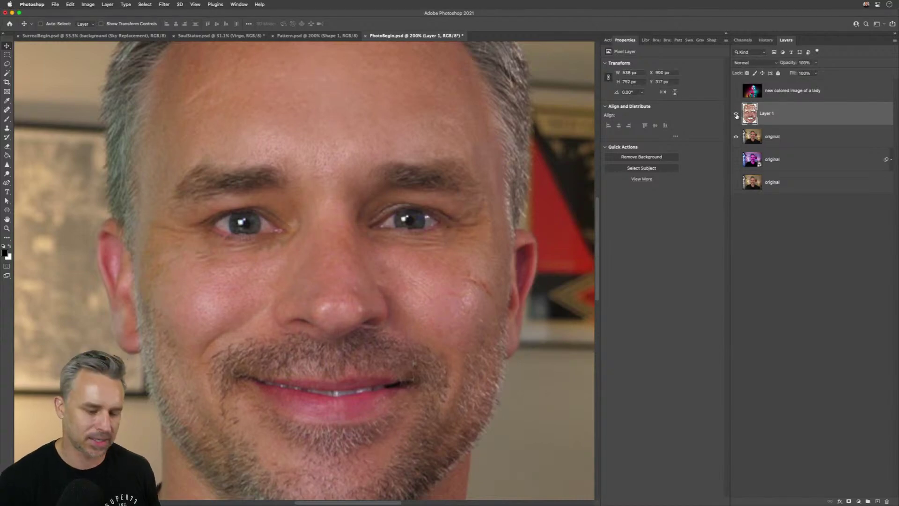
pyautogui.press('super+0')
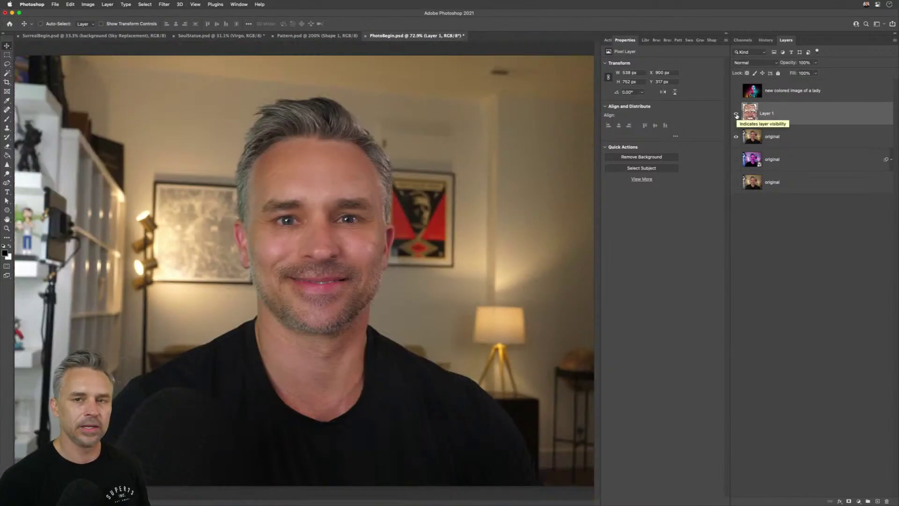
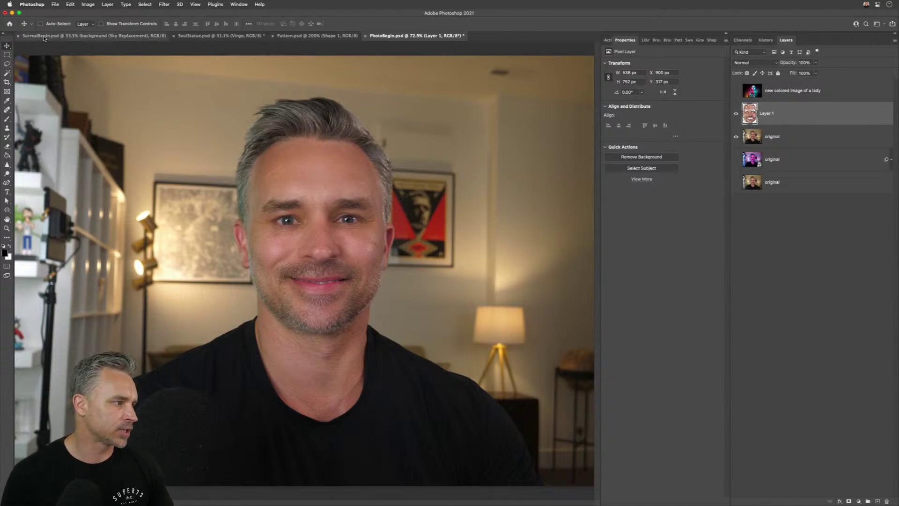
# - Switch to the SoulStatue document, select Layer 4 and hide the Virgo text layer
pyautogui.click(151, 36)
pyautogui.click(199, 36)
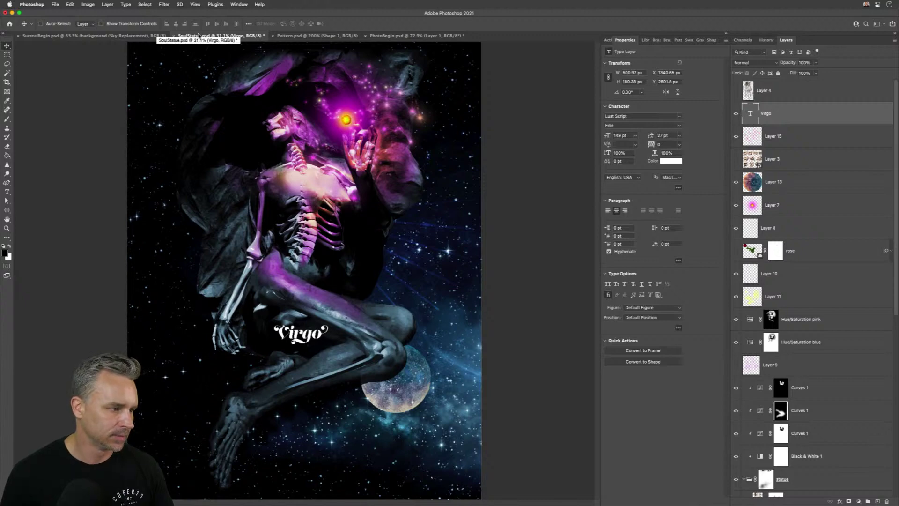
pyautogui.click(795, 98)
pyautogui.click(736, 113)
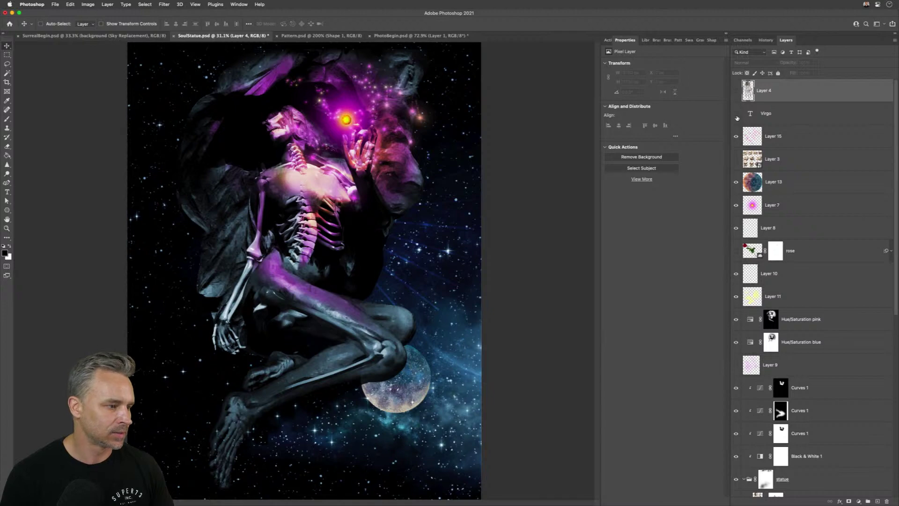
# - In Finder's Landscapes folder, Quick Look the lake-and-mountains photo, comparing it with the mountain-range and seascape shots
pyautogui.moveTo(351, 505)
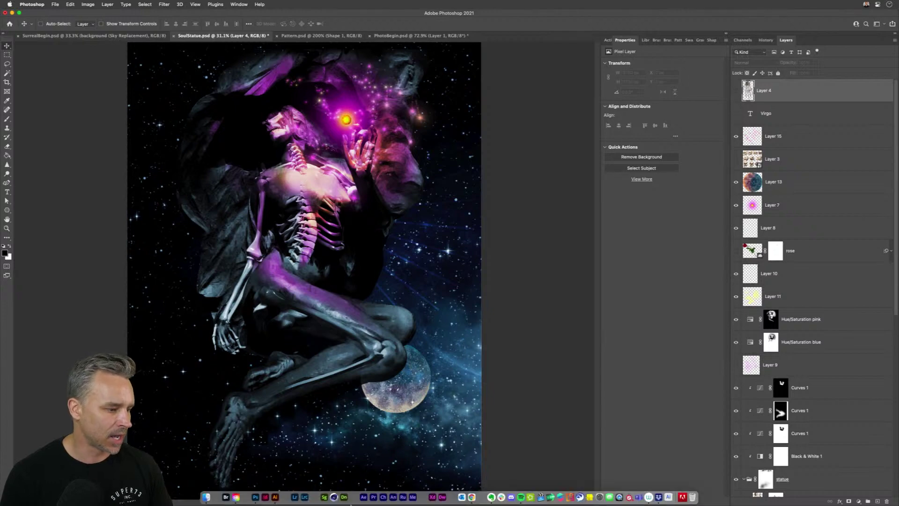
pyautogui.click(207, 497)
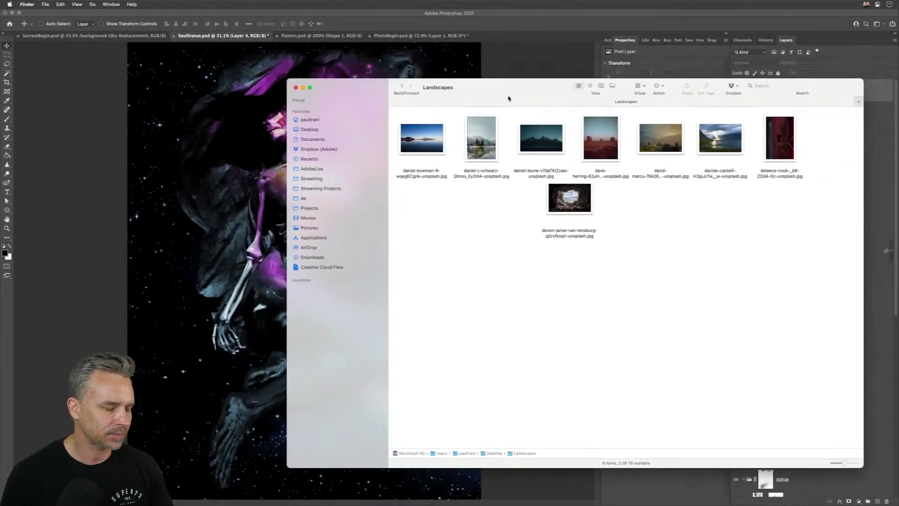
pyautogui.click(478, 145)
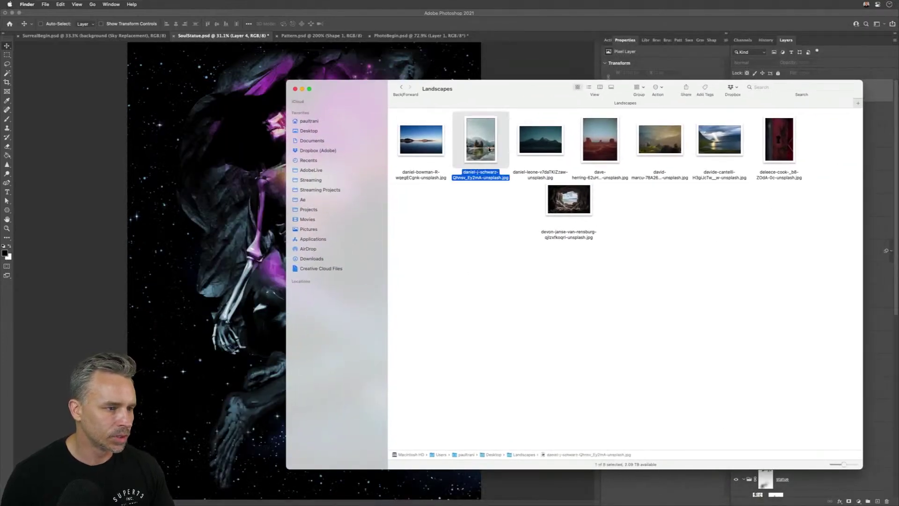
pyautogui.click(539, 142)
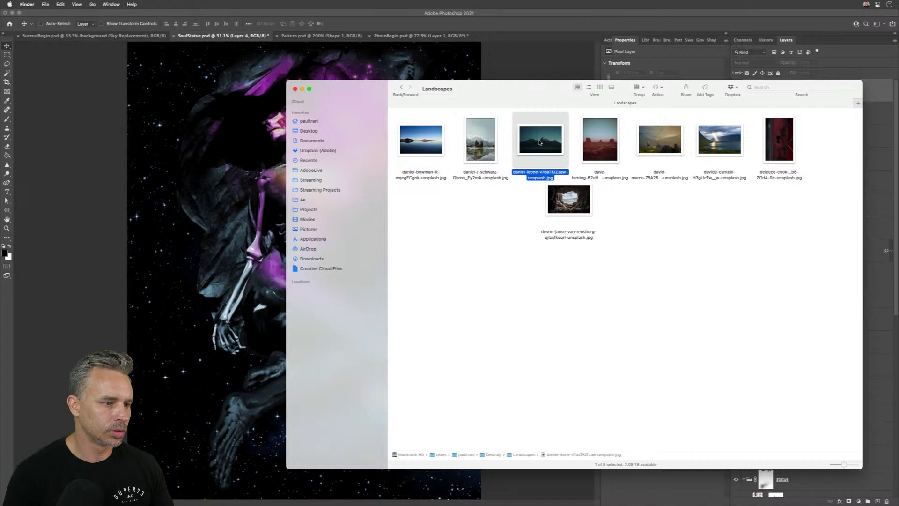
pyautogui.click(490, 143)
pyautogui.press('space')
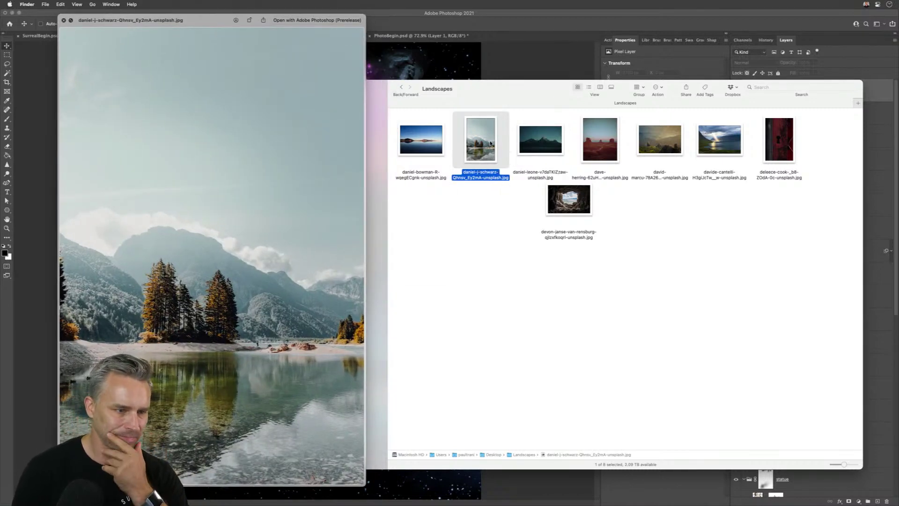
pyautogui.press('space')
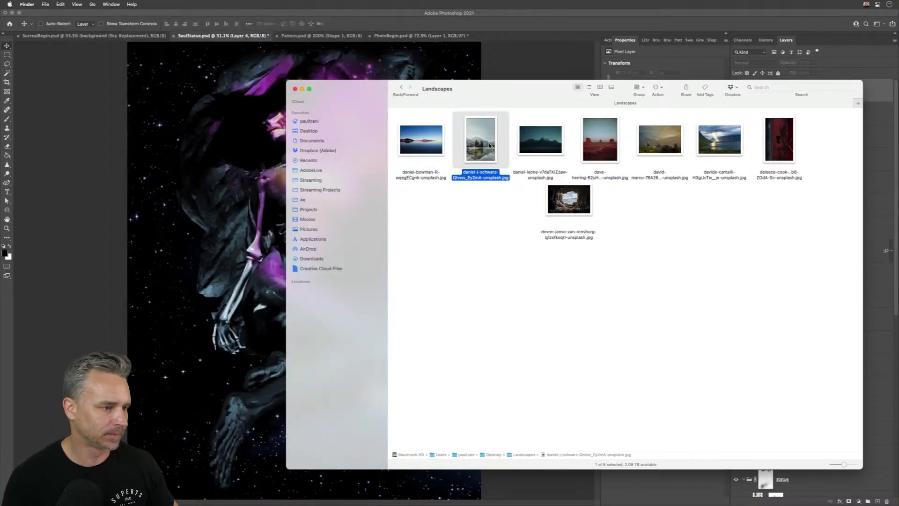
pyautogui.click(428, 307)
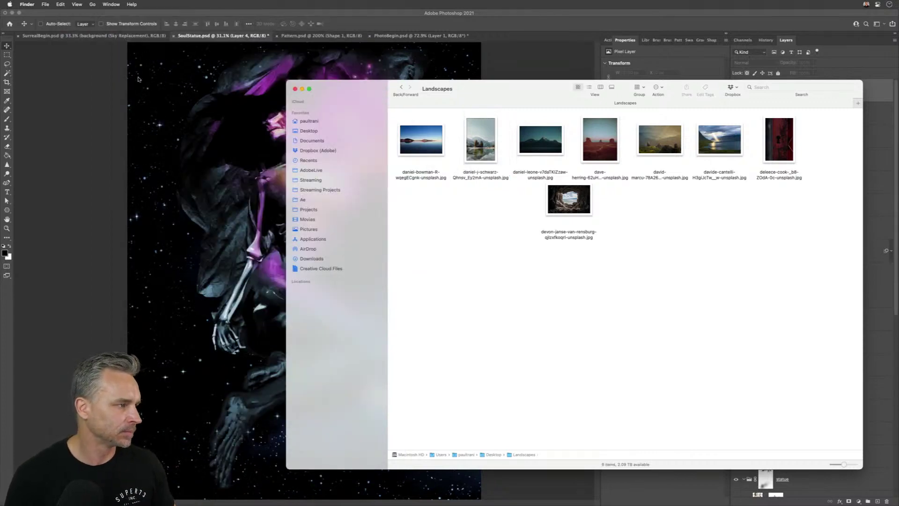
pyautogui.click(435, 151)
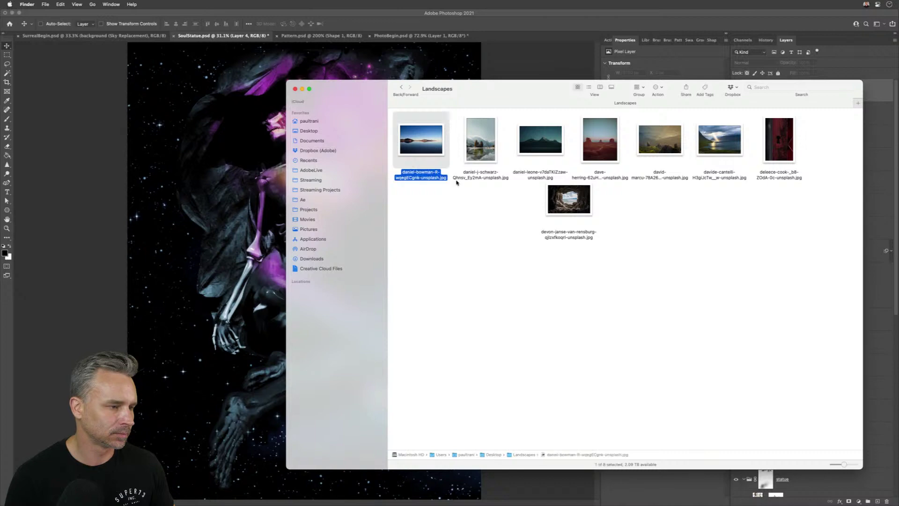
pyautogui.click(480, 153)
pyautogui.press('space')
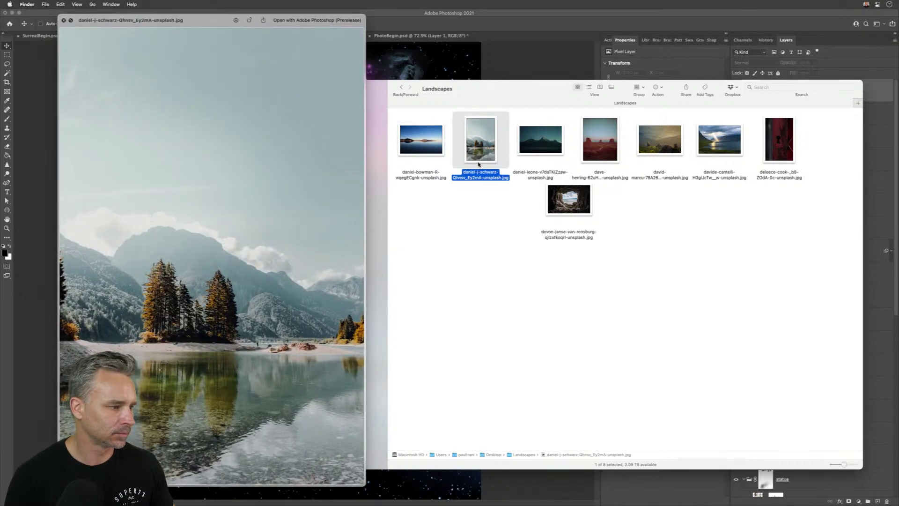
pyautogui.press('space')
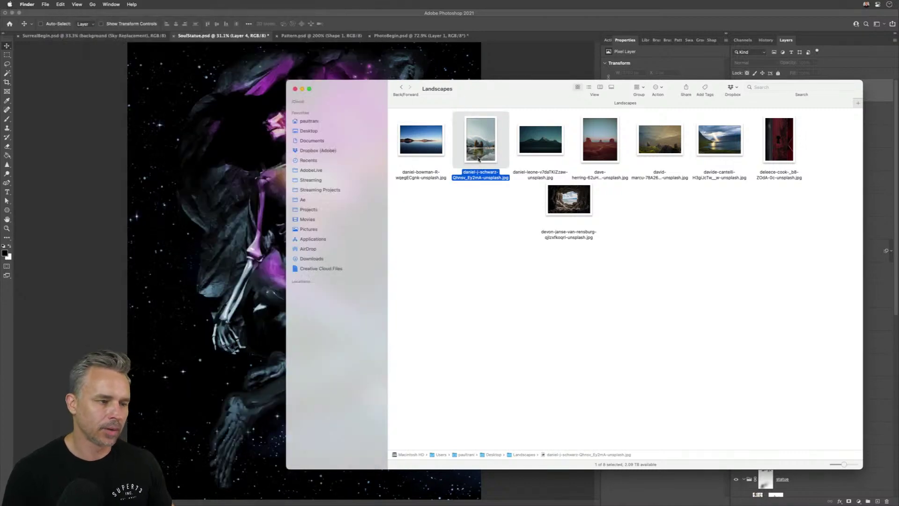
# - Open the lake-and-mountains photo at 25% and browse Libraries to Nature > Full Animal Images
pyautogui.doubleClick(477, 148)
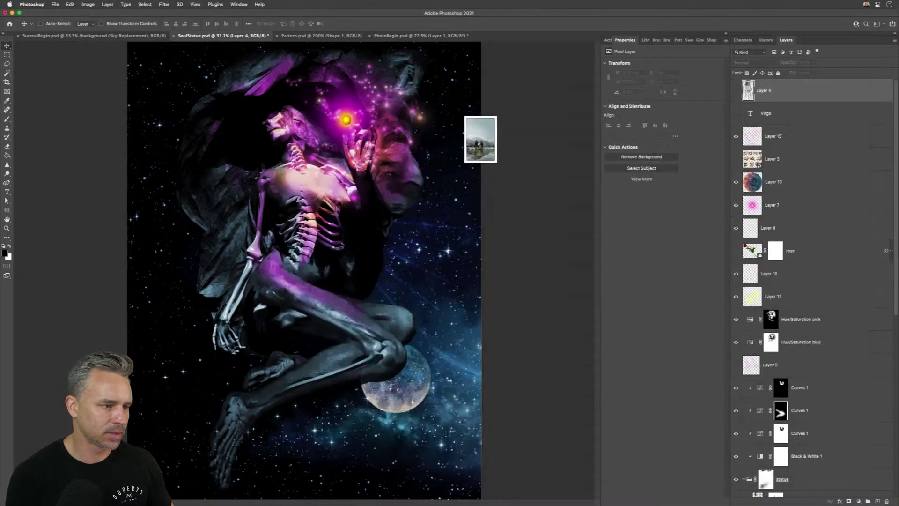
pyautogui.hotkey('ctrl', '+')
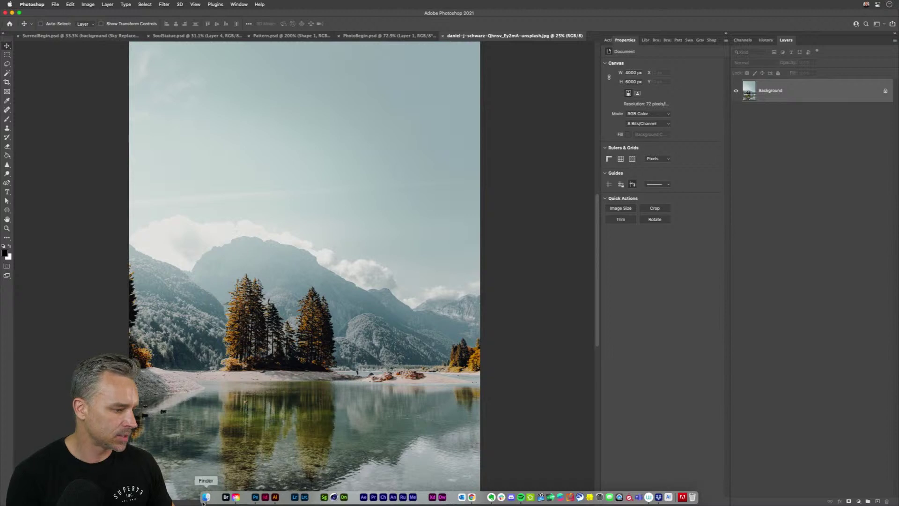
pyautogui.click(646, 40)
pyautogui.click(605, 53)
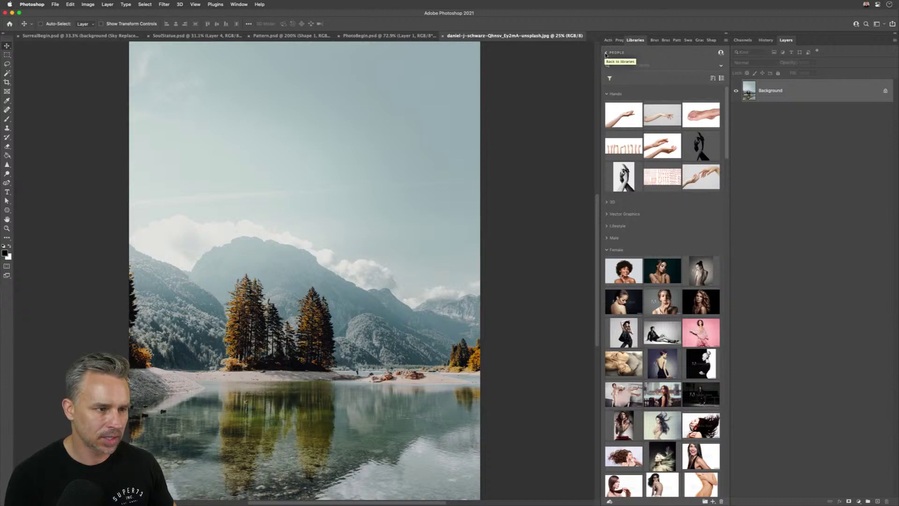
pyautogui.click(606, 54)
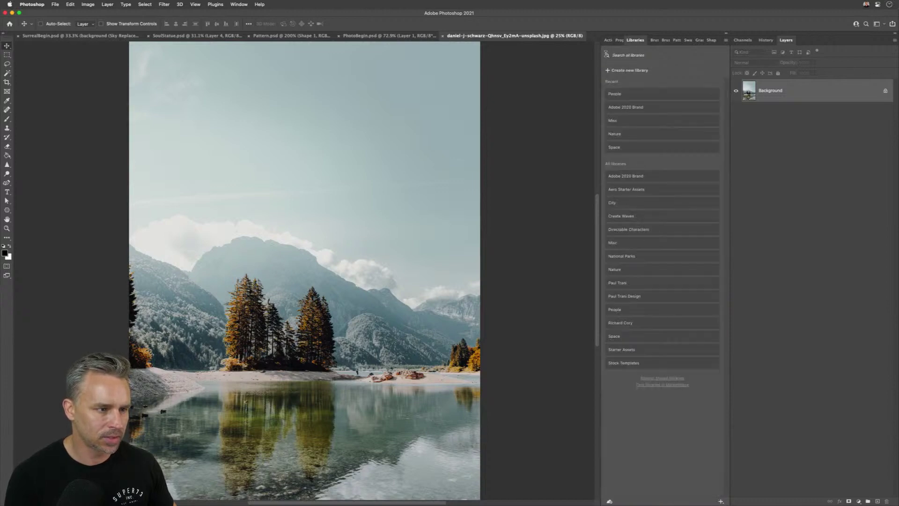
pyautogui.click(618, 134)
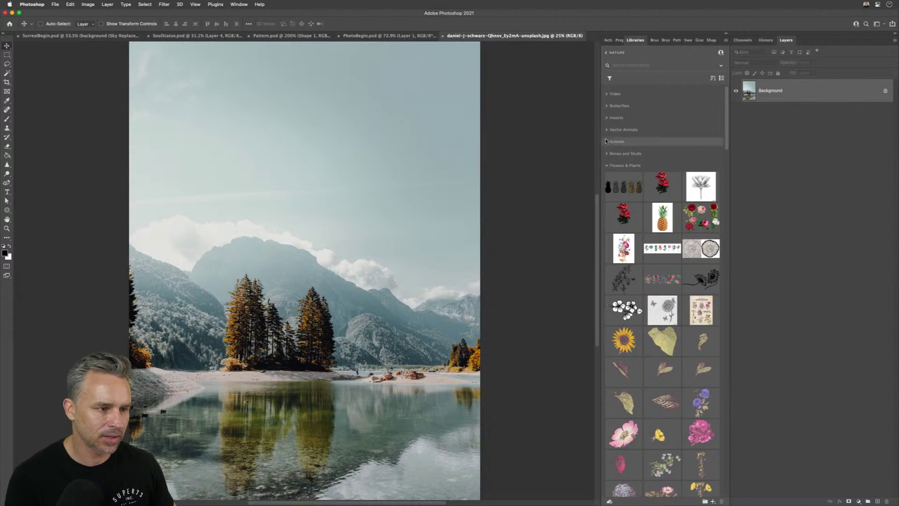
pyautogui.click(607, 166)
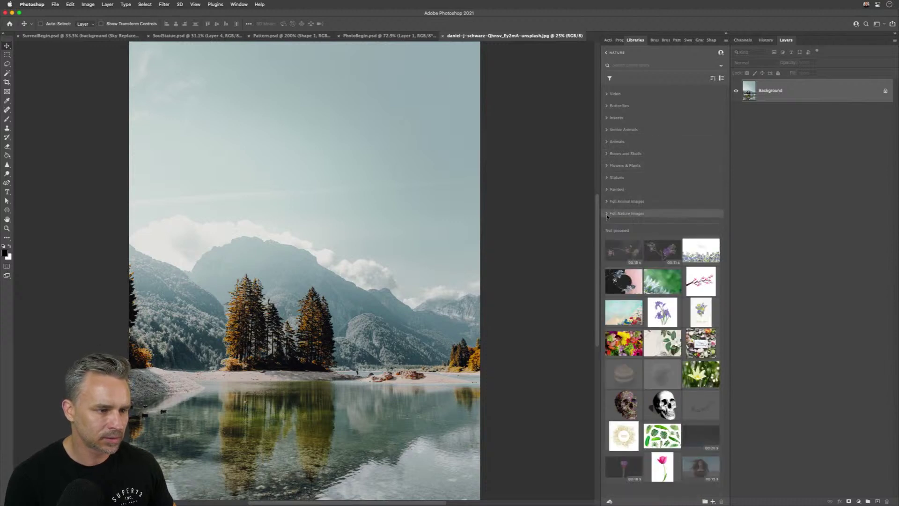
pyautogui.click(607, 202)
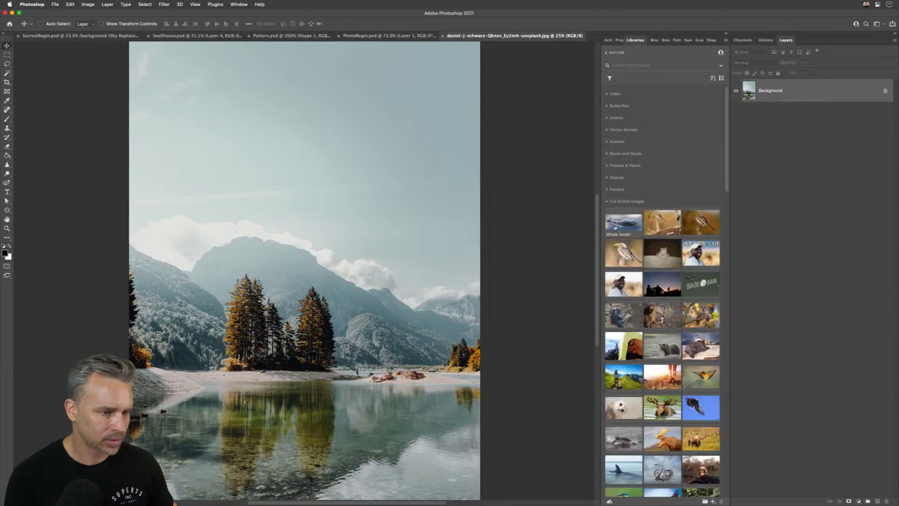
# - Place the Whale model and Golden Eagle images enlarged, moving the eagle over the whale
pyautogui.moveTo(615, 227)
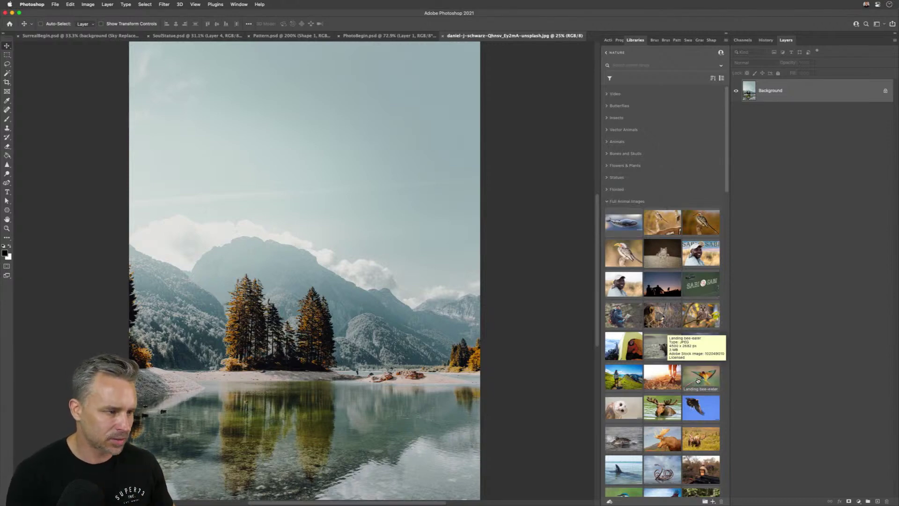
pyautogui.moveTo(620, 224); pyautogui.dragTo(209, 148)
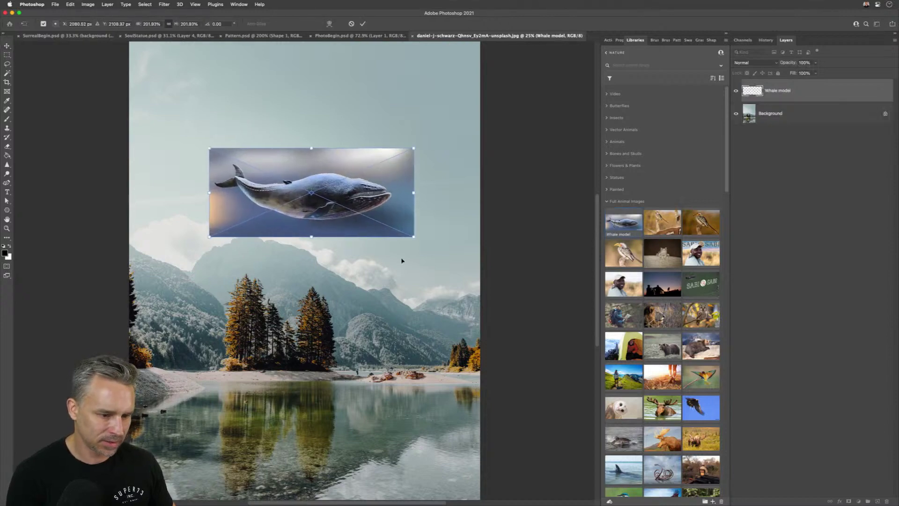
pyautogui.press('Return')
pyautogui.moveTo(701, 412); pyautogui.dragTo(134, 197)
pyautogui.press('Return')
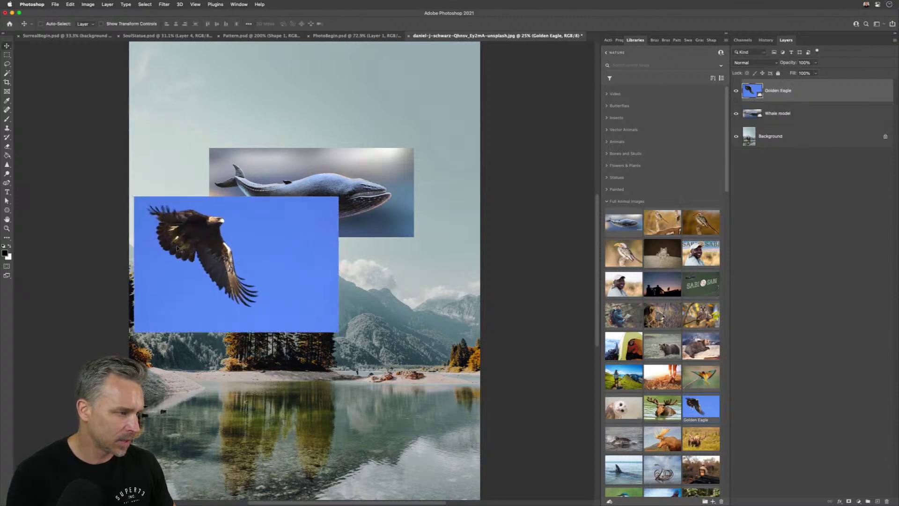
pyautogui.moveTo(184, 250); pyautogui.dragTo(253, 214)
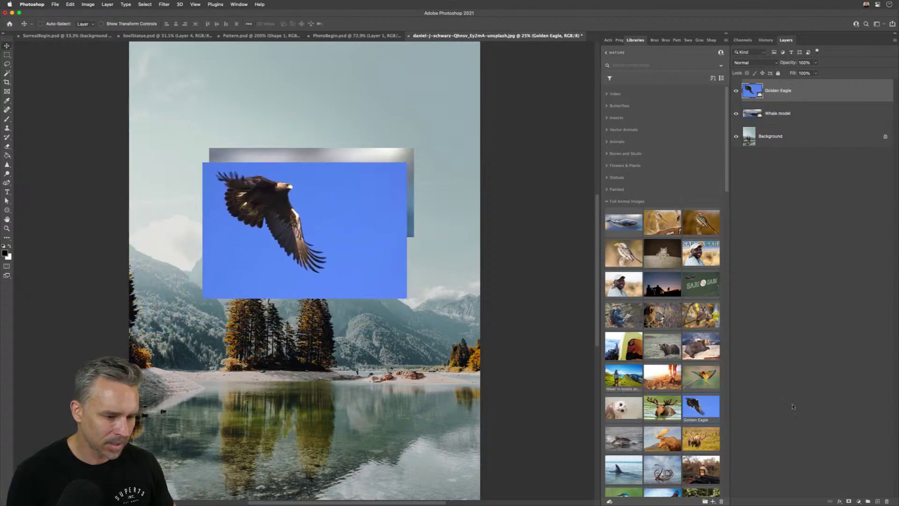
pyautogui.scroll(-5, 685, 383)
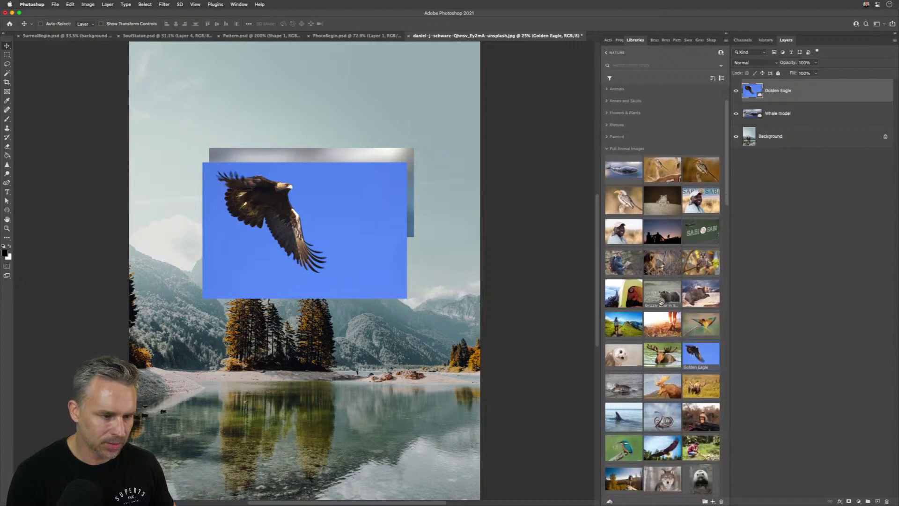
pyautogui.scroll(-7, 662, 303)
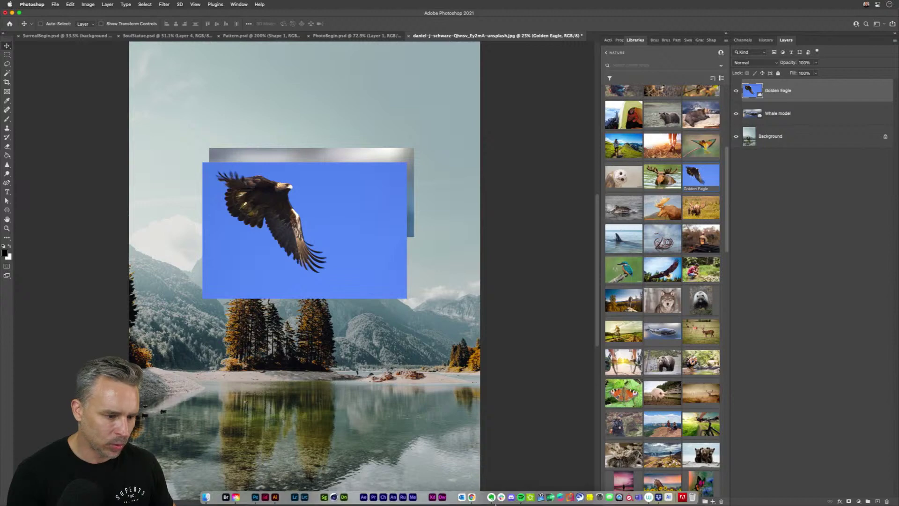
# - Open the dark mountain-range photo and place the Whale model image on it, enlarged
pyautogui.click(206, 496)
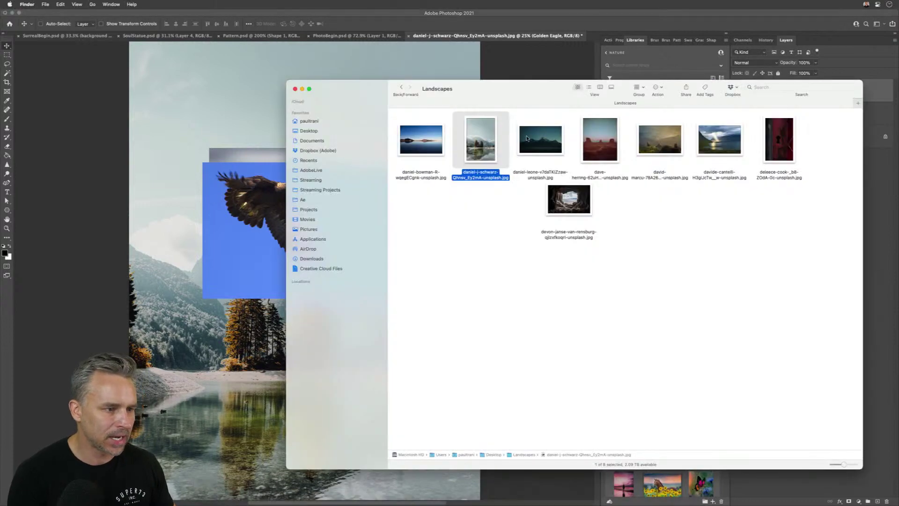
pyautogui.click(528, 143)
pyautogui.doubleClick(532, 138)
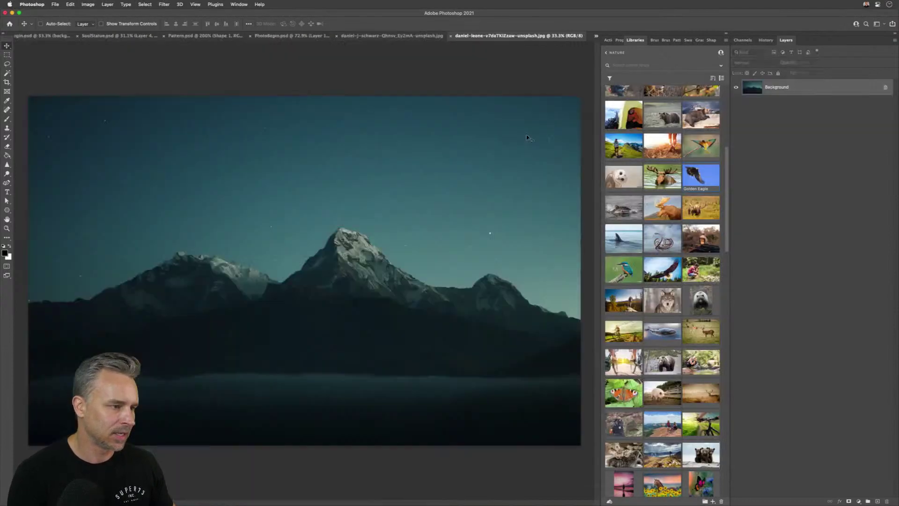
pyautogui.scroll(5, 663, 206)
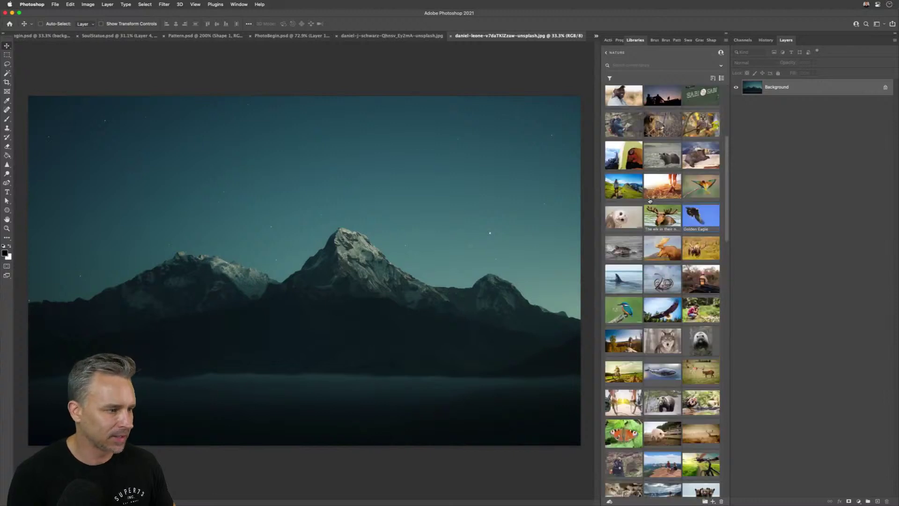
pyautogui.scroll(4, 664, 178)
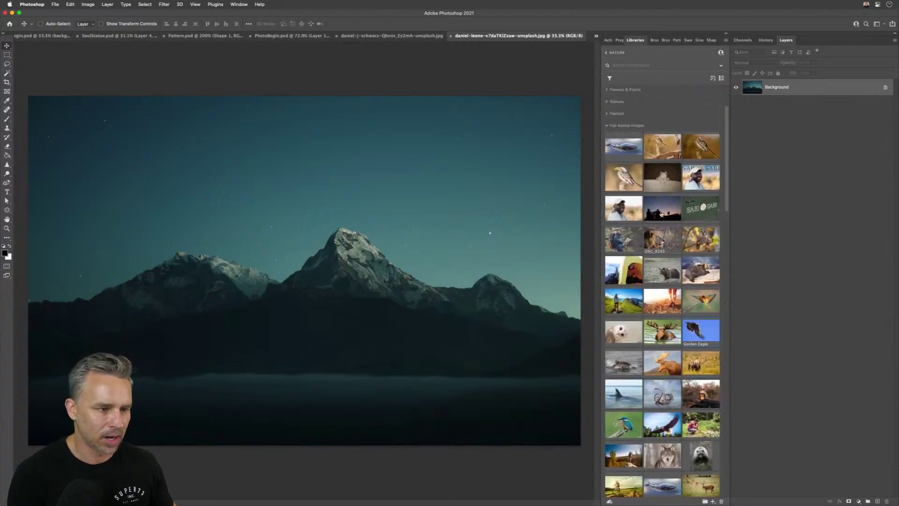
pyautogui.moveTo(624, 209); pyautogui.dragTo(237, 205)
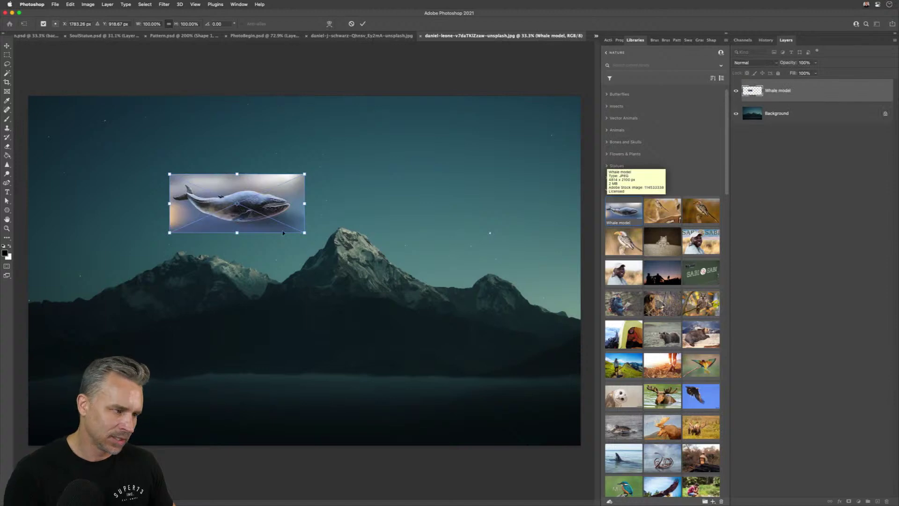
pyautogui.moveTo(309, 233); pyautogui.dragTo(429, 286)
pyautogui.press('Return')
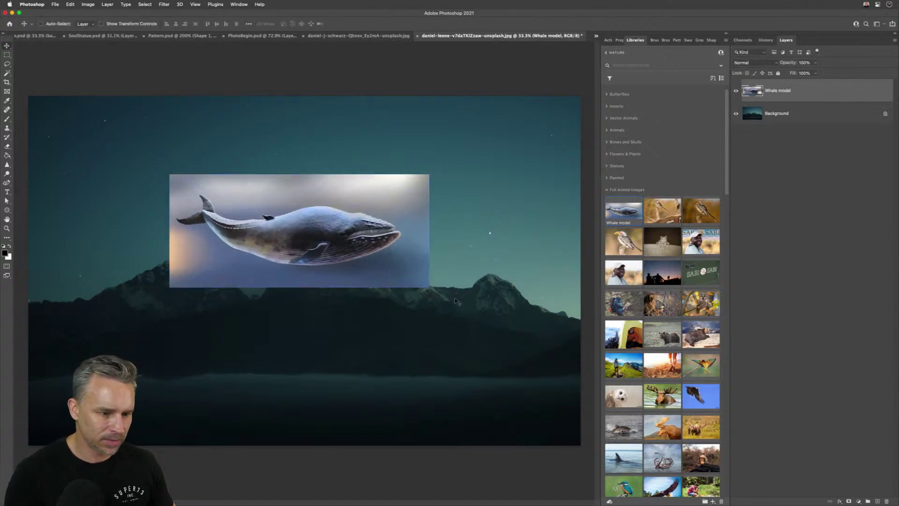
# - Place the Landing bee-eater and Golden Eagle library images onto the canvas, enlarged
pyautogui.scroll(-2, 699, 366)
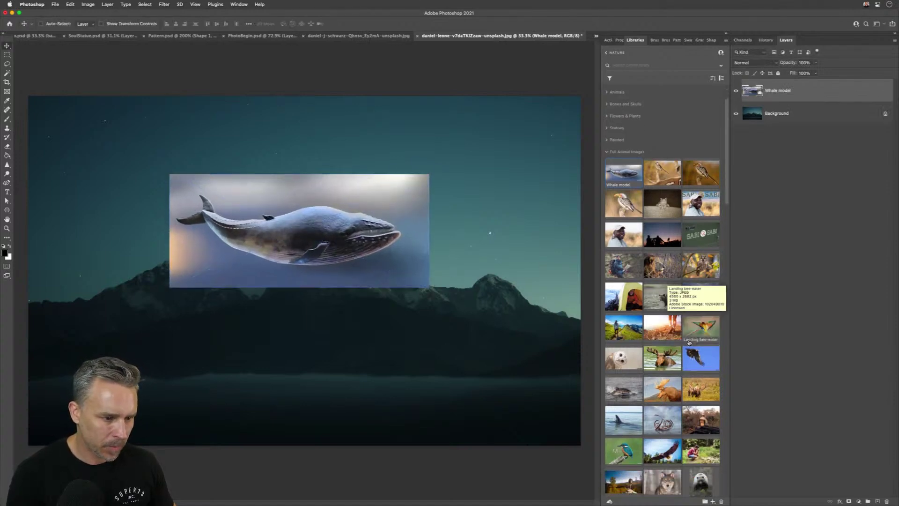
pyautogui.moveTo(696, 330); pyautogui.dragTo(358, 287)
pyautogui.moveTo(292, 235); pyautogui.dragTo(150, 152)
pyautogui.press('Return')
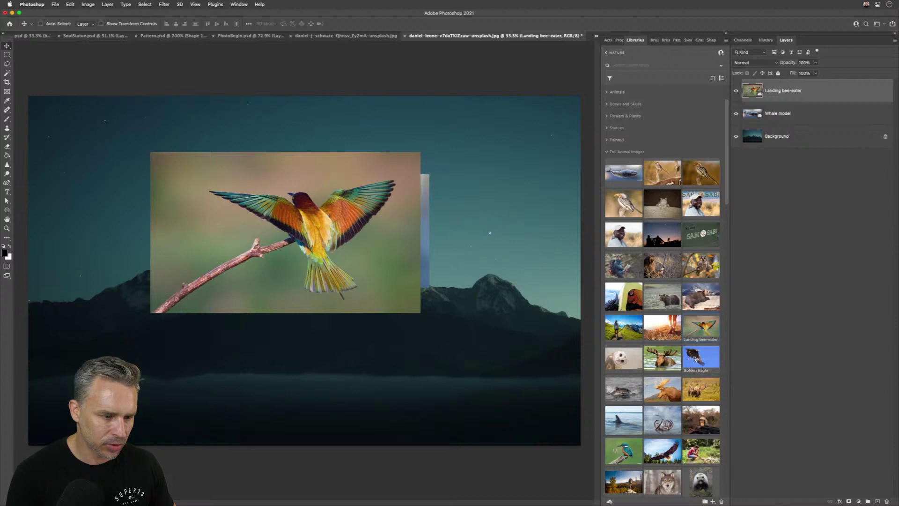
pyautogui.moveTo(696, 359); pyautogui.dragTo(515, 411)
pyautogui.press('Return')
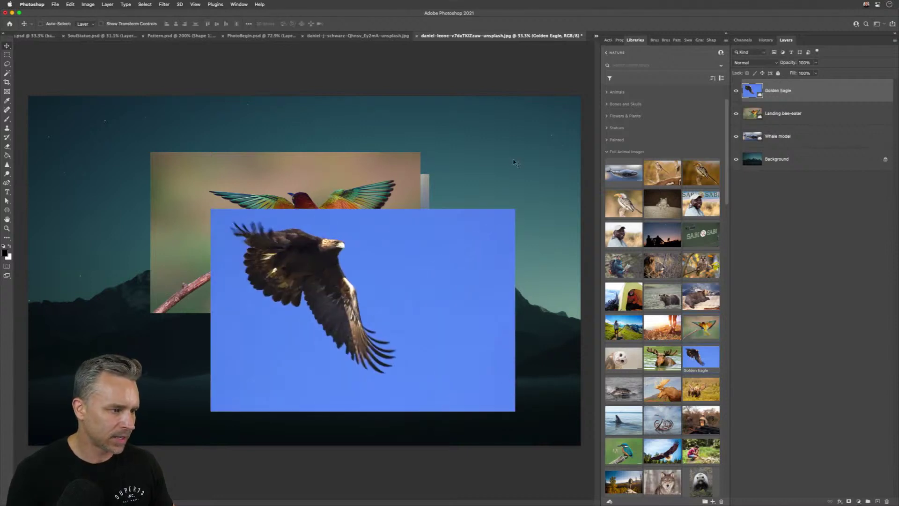
# - Rasterize the three placed image layers, then select the Golden Eagle layer
pyautogui.rightClick(796, 92)
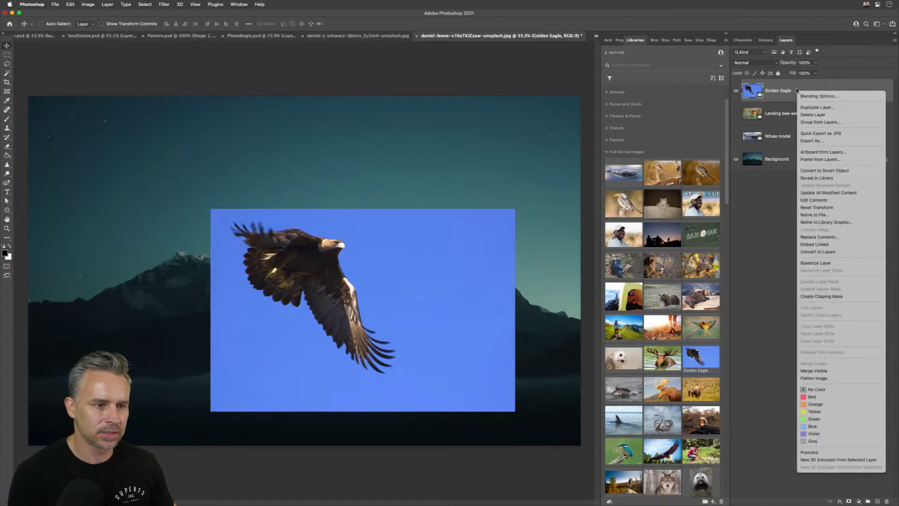
pyautogui.press('Escape')
pyautogui.keyDown('shift'); pyautogui.click(832, 137); pyautogui.keyUp('shift')
pyautogui.rightClick(831, 137)
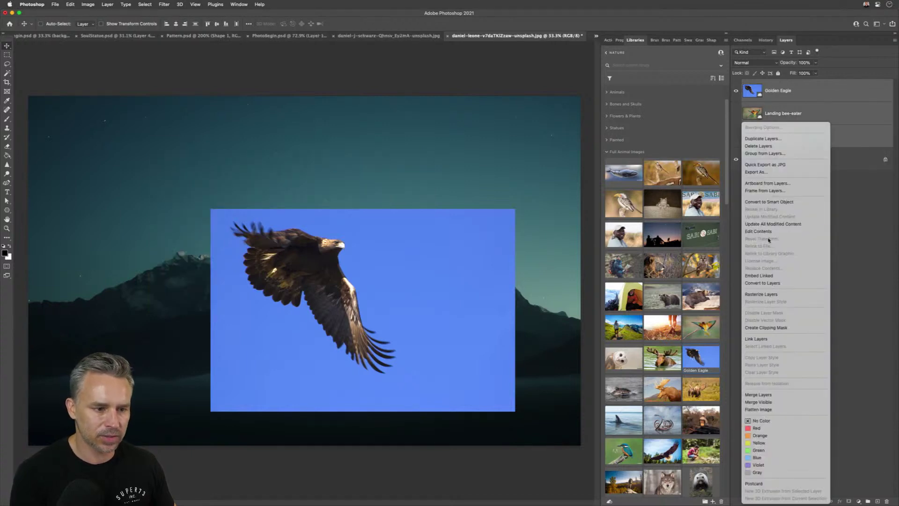
pyautogui.click(761, 294)
pyautogui.click(799, 99)
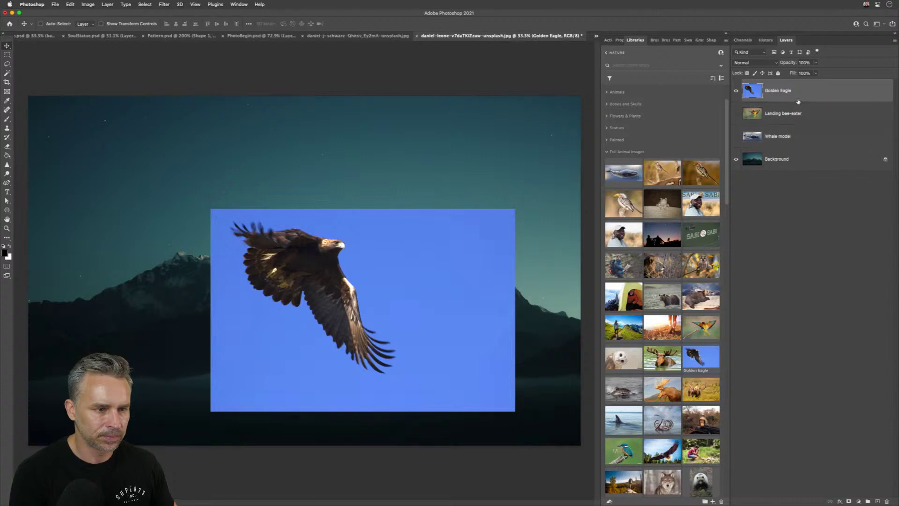
pyautogui.click(619, 39)
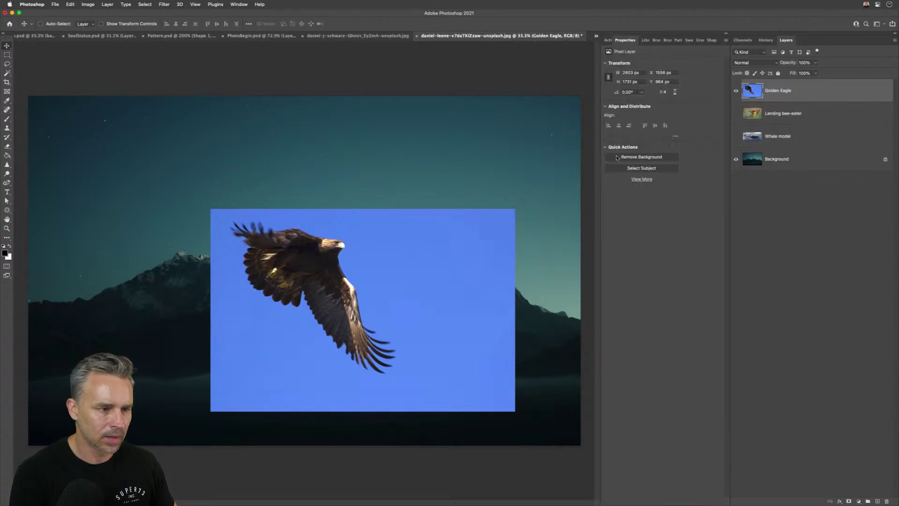
# - Remove the eagle's blue-sky background and refine its wing-tip feather edges in Select and Mask
pyautogui.click(617, 158)
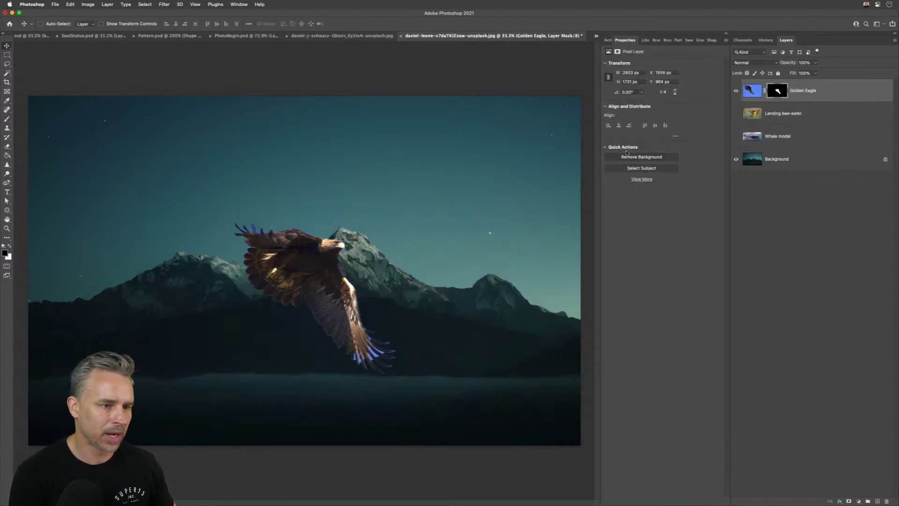
pyautogui.doubleClick(782, 91)
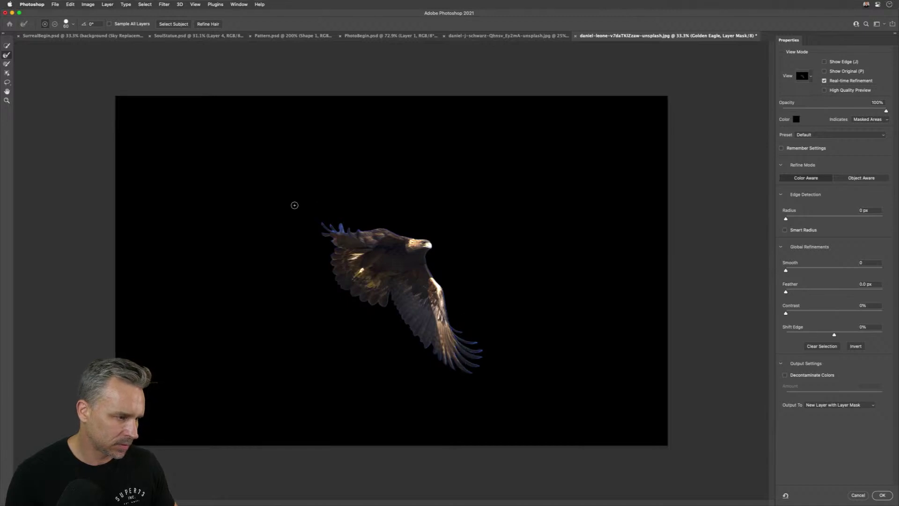
pyautogui.moveTo(351, 230)
pyautogui.mouseDown()
pyautogui.moveTo(338, 225)
pyautogui.moveTo(329, 229)
pyautogui.moveTo(347, 232)
pyautogui.moveTo(321, 238)
pyautogui.mouseUp()
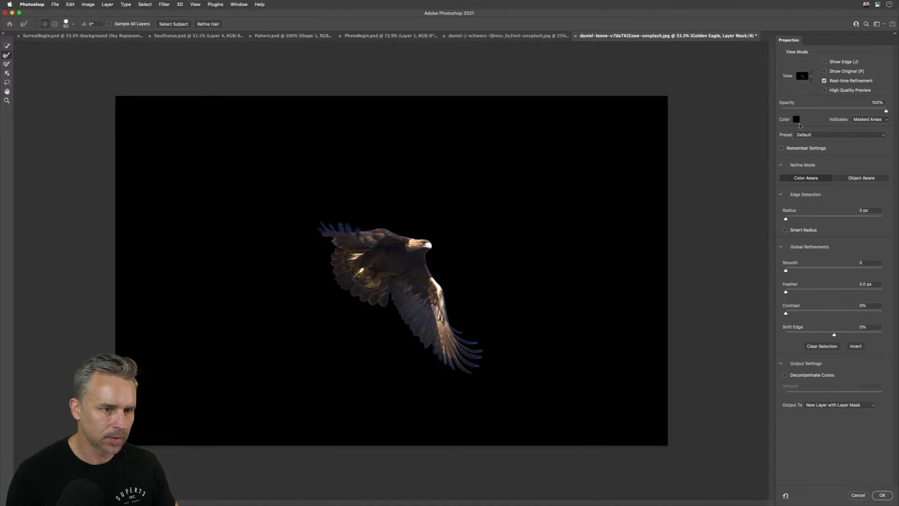
pyautogui.click(883, 495)
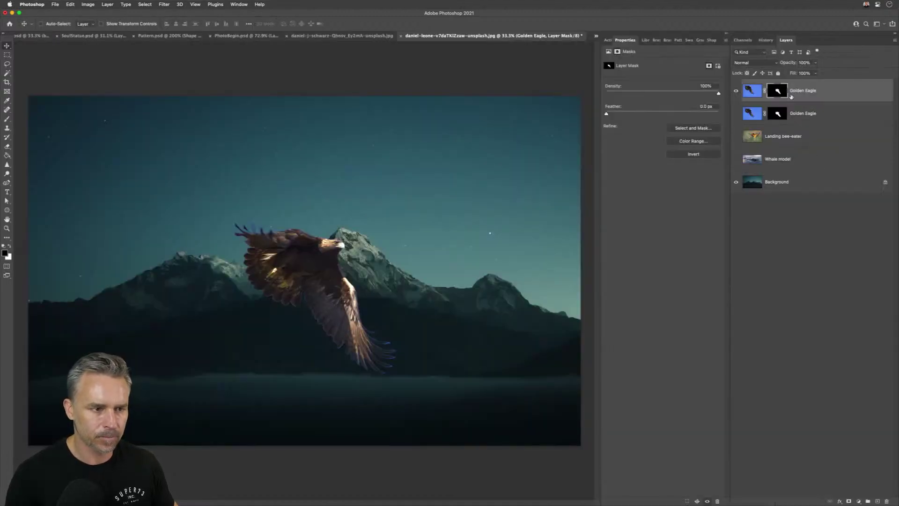
# - Delete the duplicate Golden Eagle layer and add a Curves 1 adjustment clipped to the eagle
pyautogui.moveTo(822, 113); pyautogui.dragTo(886, 501)
pyautogui.click(860, 501)
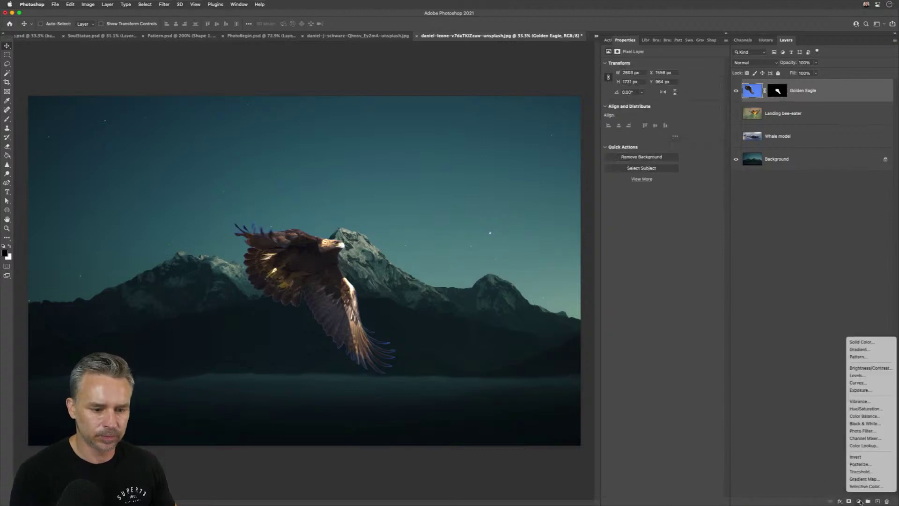
pyautogui.click(882, 386)
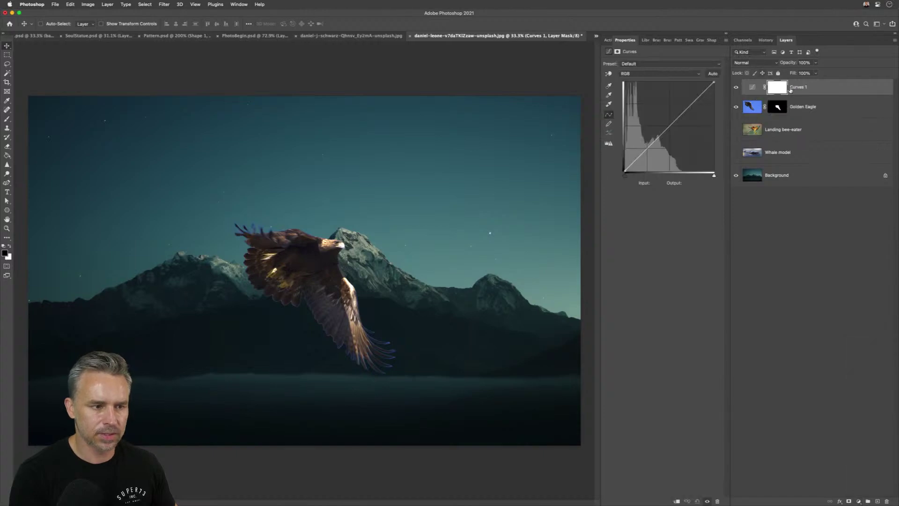
pyautogui.keyDown('alt'); pyautogui.click(804, 92); pyautogui.keyUp('alt')
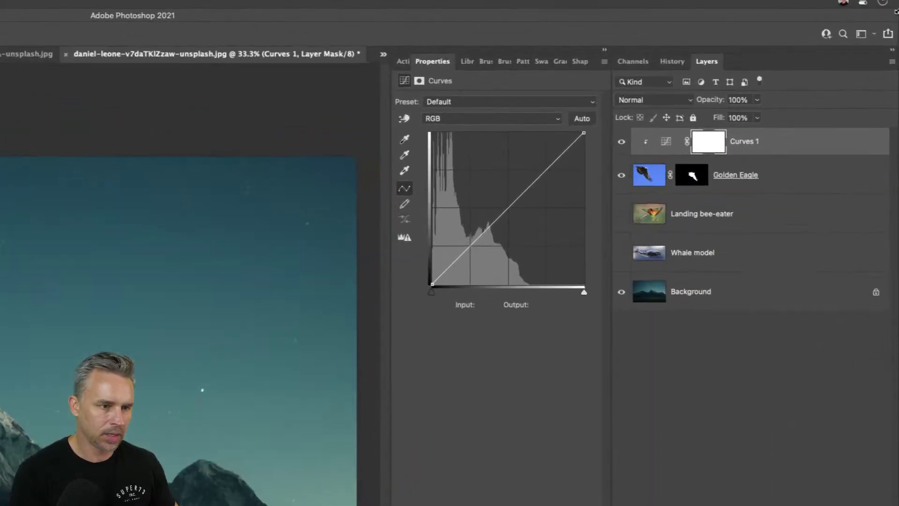
# - Move the Golden Eagle up into the upper-left sky
pyautogui.click(665, 141)
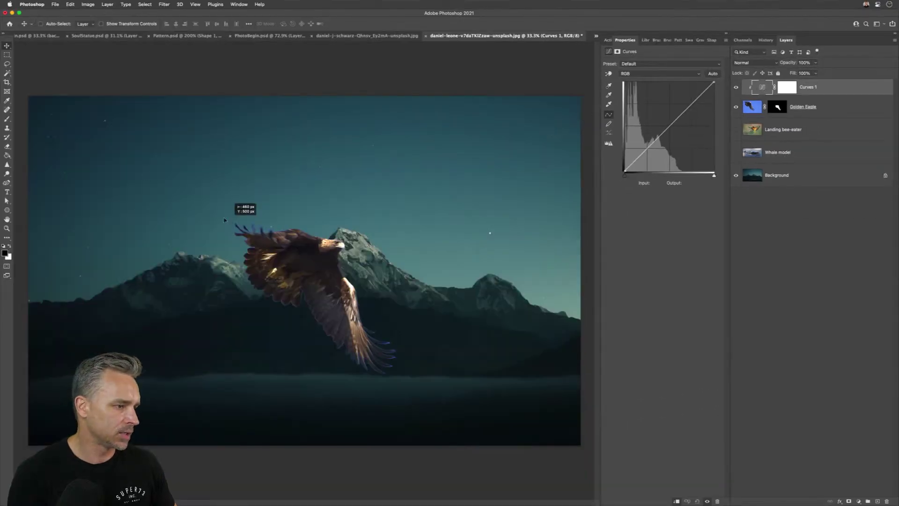
pyautogui.click(753, 107)
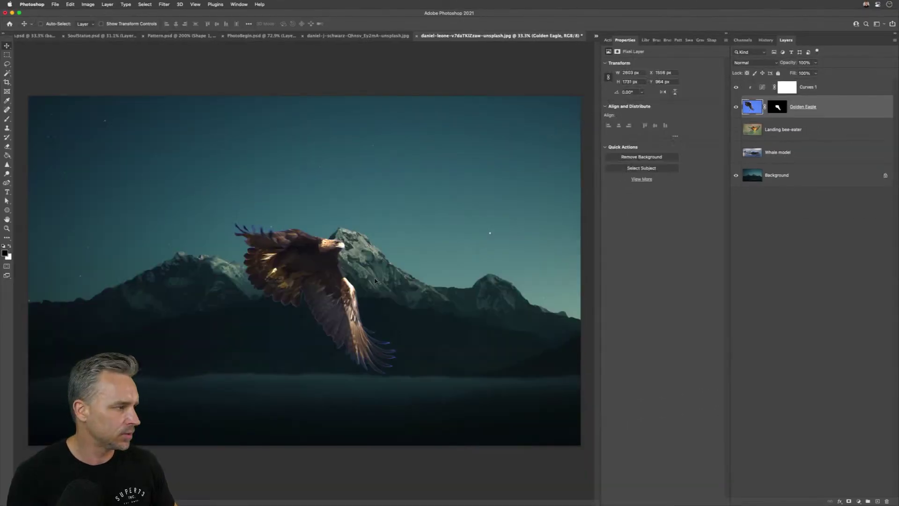
pyautogui.moveTo(314, 283); pyautogui.dragTo(240, 180)
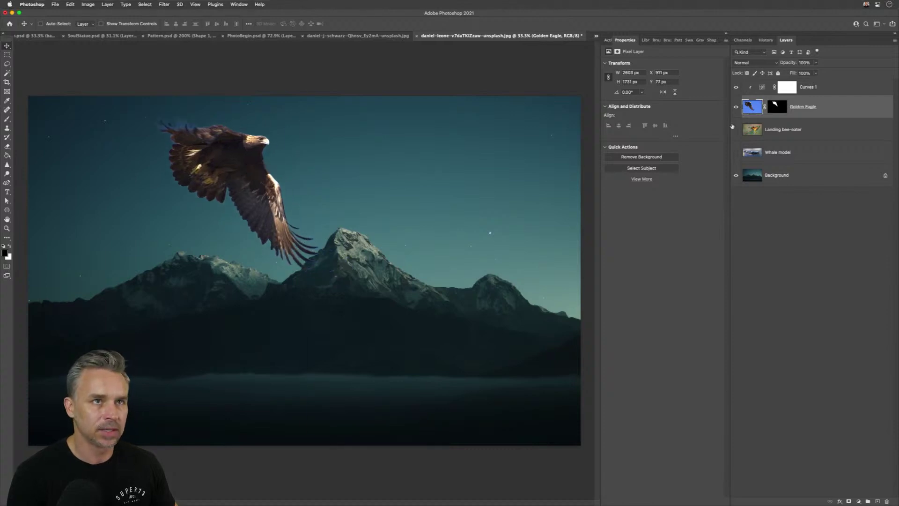
pyautogui.click(763, 88)
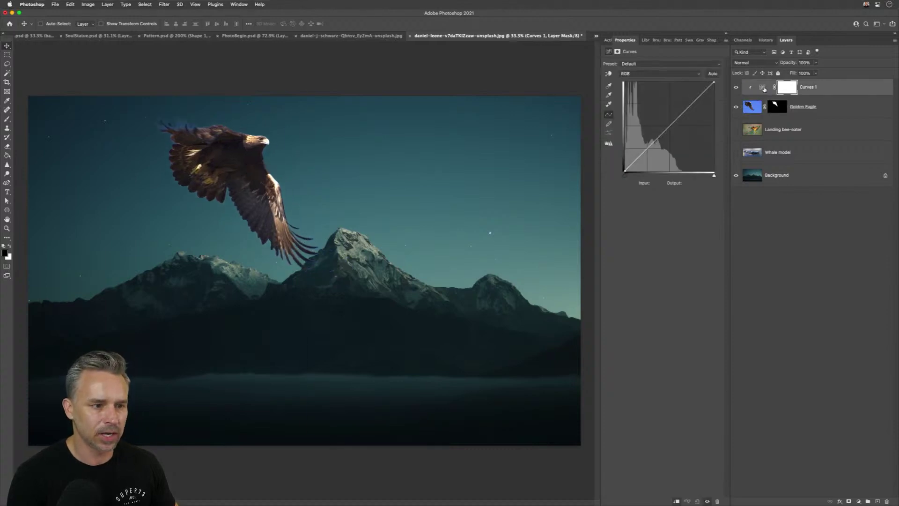
# - Try a white ffffff target shadow colour in Auto Color Correction Options, then cancel
pyautogui.keyDown('alt'); pyautogui.click(711, 74); pyautogui.keyUp('alt')
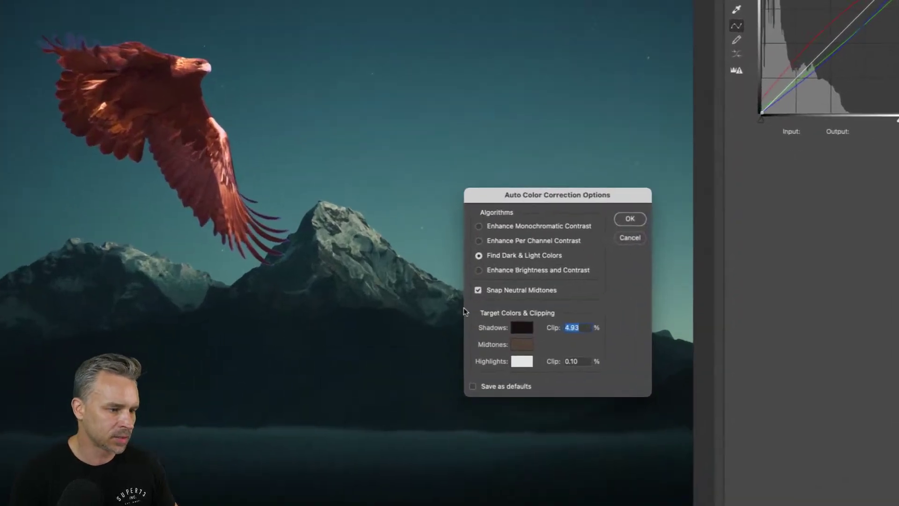
pyautogui.click(483, 314)
pyautogui.write('ffffff')
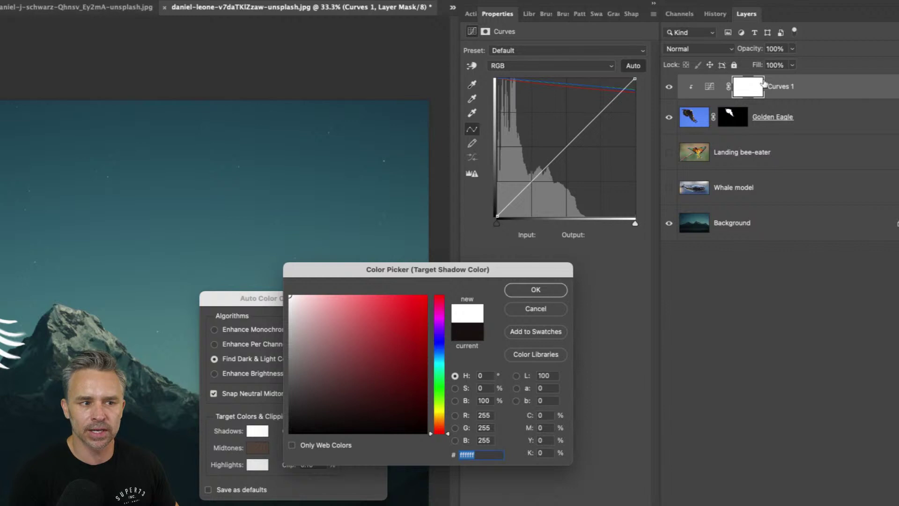
pyautogui.click(517, 311)
pyautogui.click(358, 342)
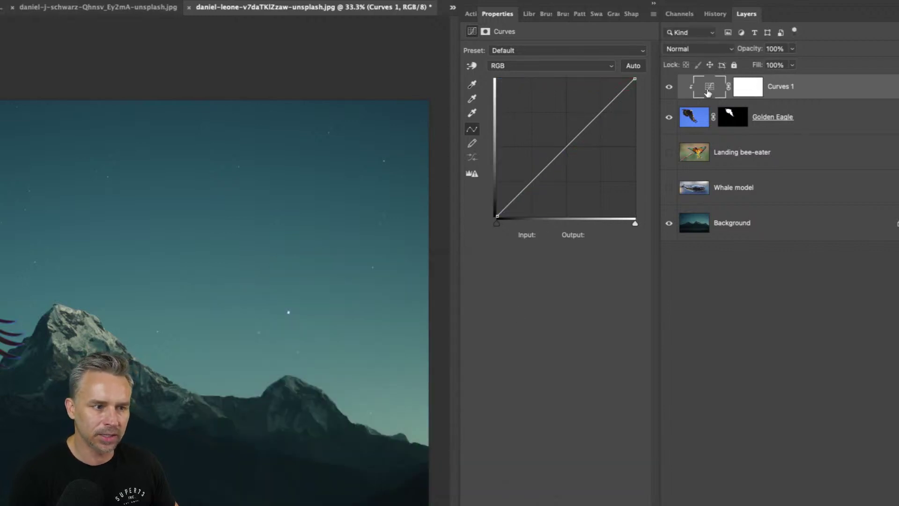
# - Sample target shadows, midtones and highlights from the teal shadows, mountain and snowy peak
pyautogui.keyDown('alt'); pyautogui.click(633, 65); pyautogui.keyUp('alt')
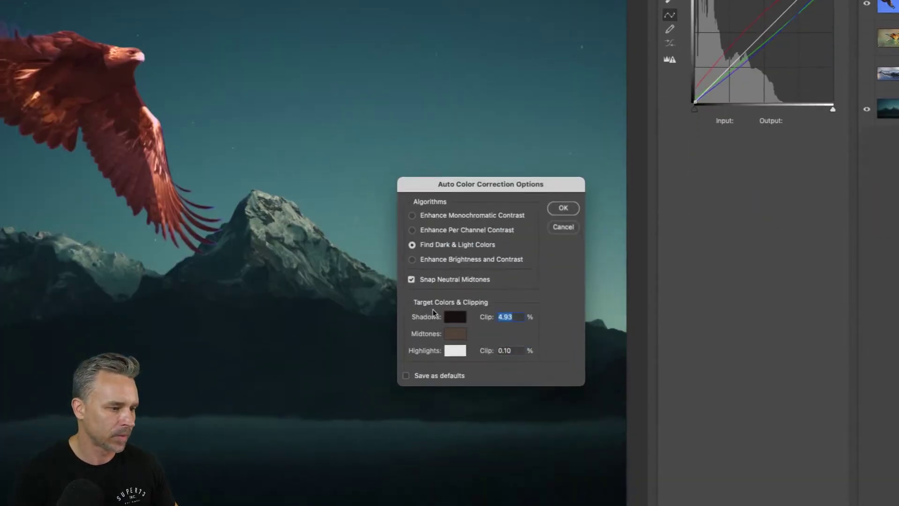
pyautogui.click(455, 317)
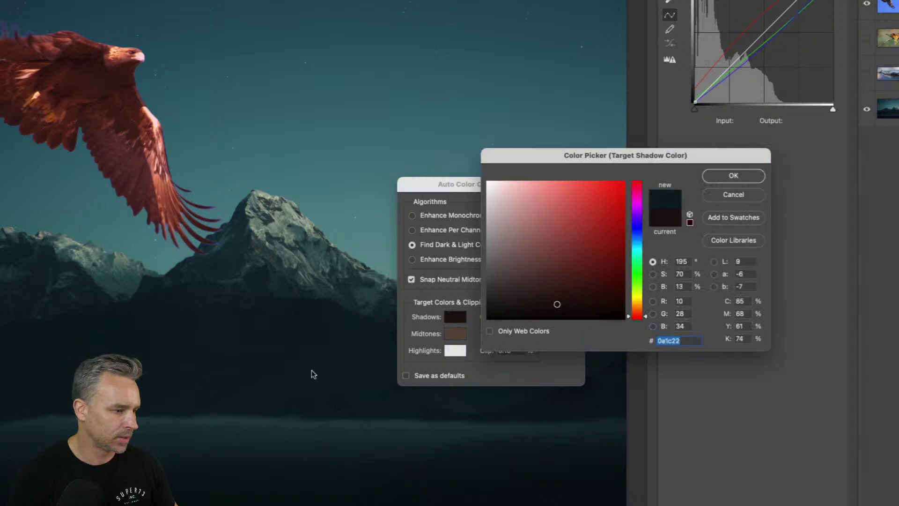
pyautogui.click(313, 370)
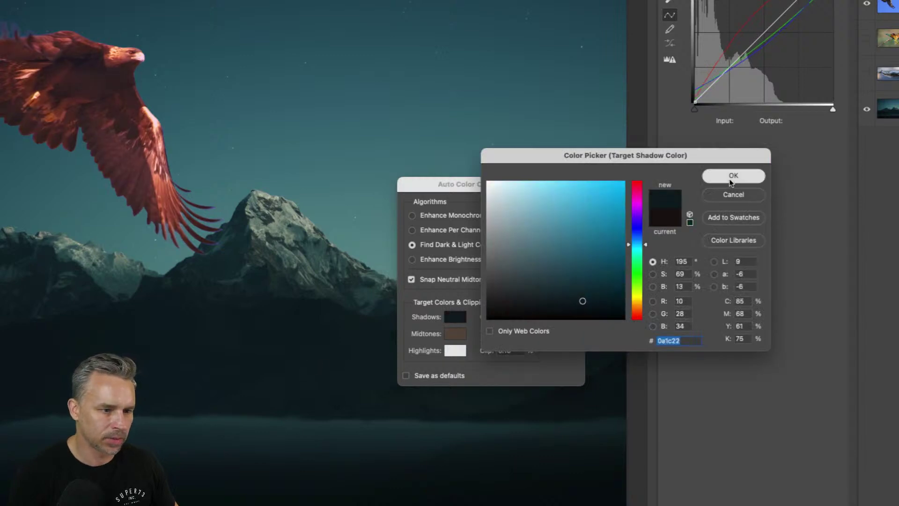
pyautogui.click(734, 176)
pyautogui.click(450, 333)
pyautogui.click(340, 277)
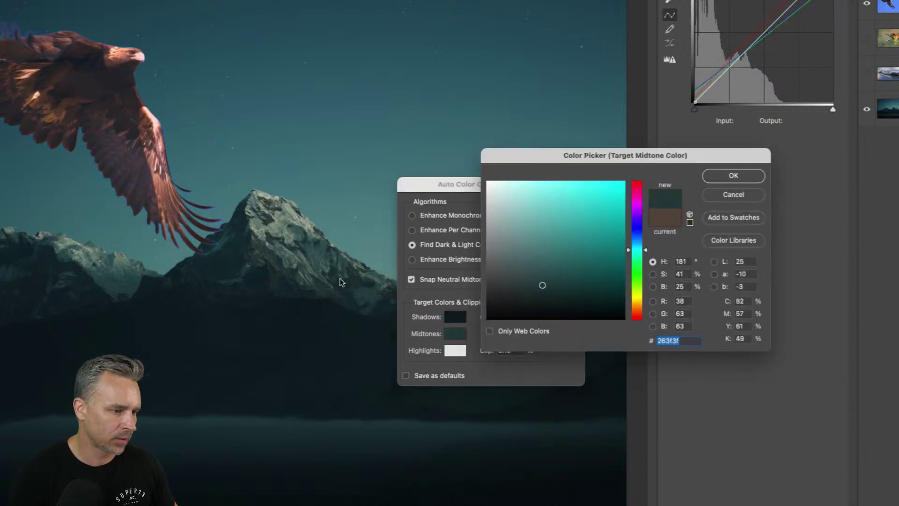
pyautogui.click(707, 176)
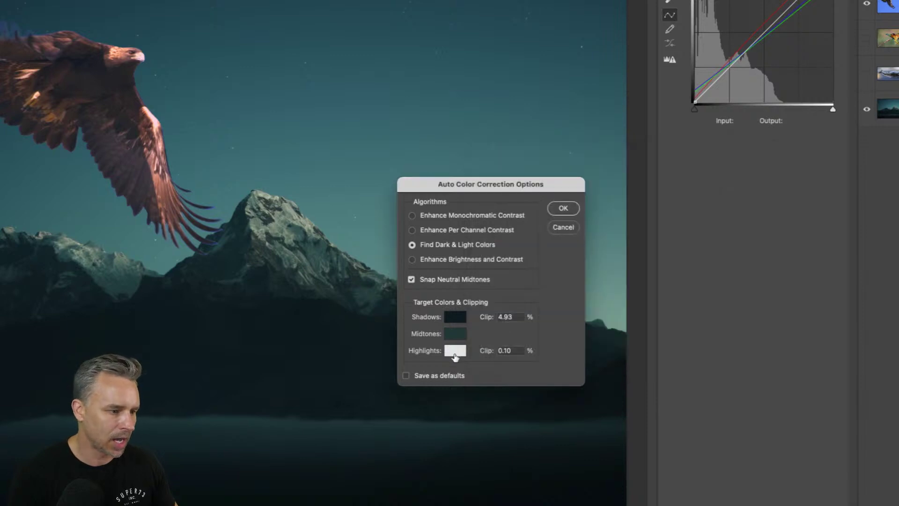
pyautogui.click(455, 350)
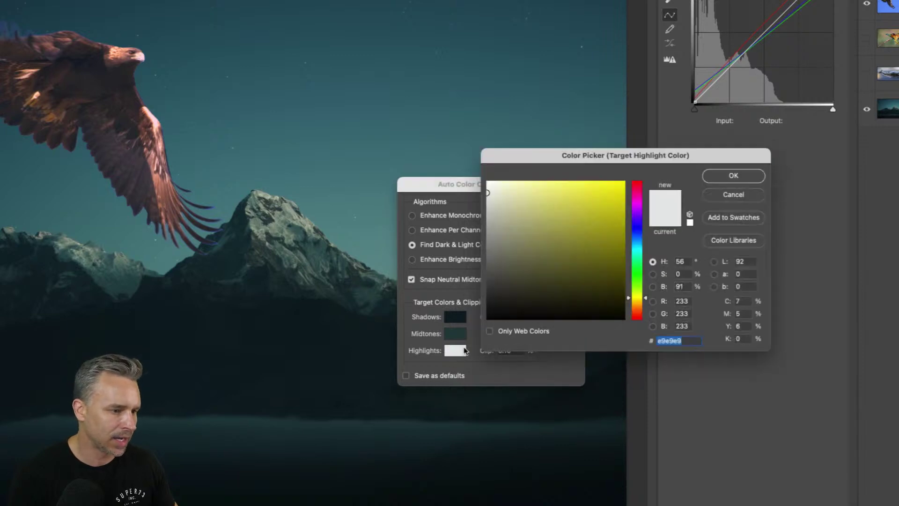
pyautogui.click(264, 193)
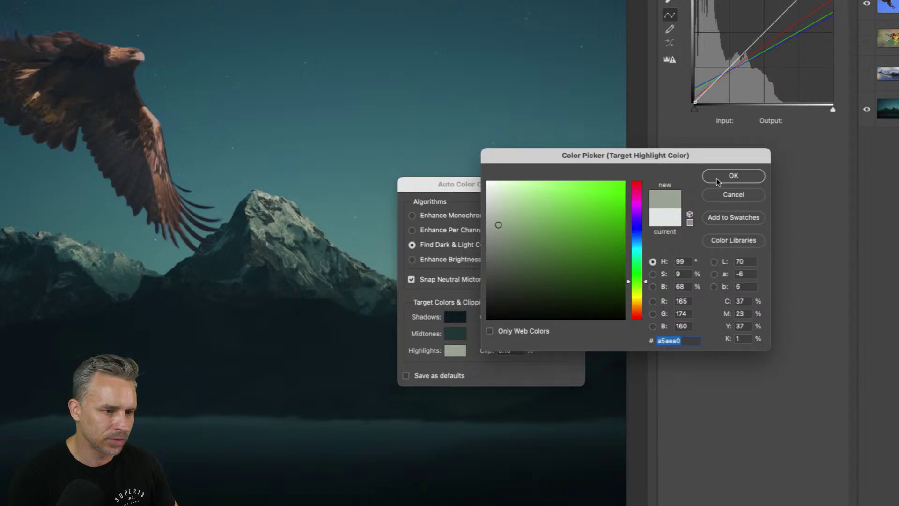
pyautogui.click(733, 175)
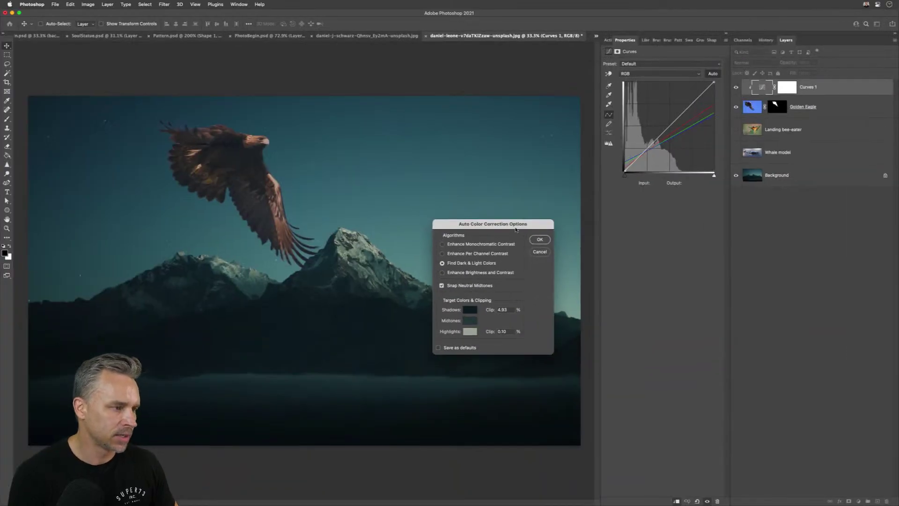
# - Enable Snap Neutral Midtones and apply the correction without saving the targets as defaults
pyautogui.moveTo(445, 222); pyautogui.dragTo(328, 138)
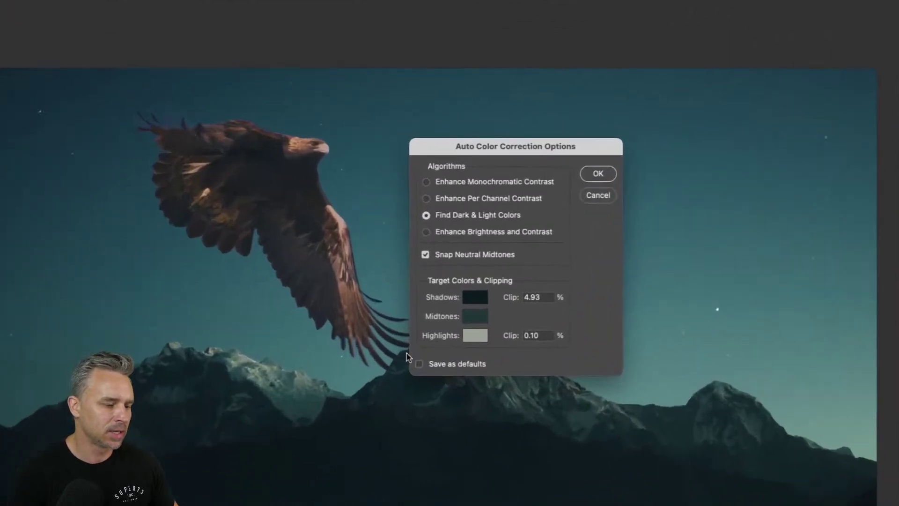
pyautogui.click(426, 255)
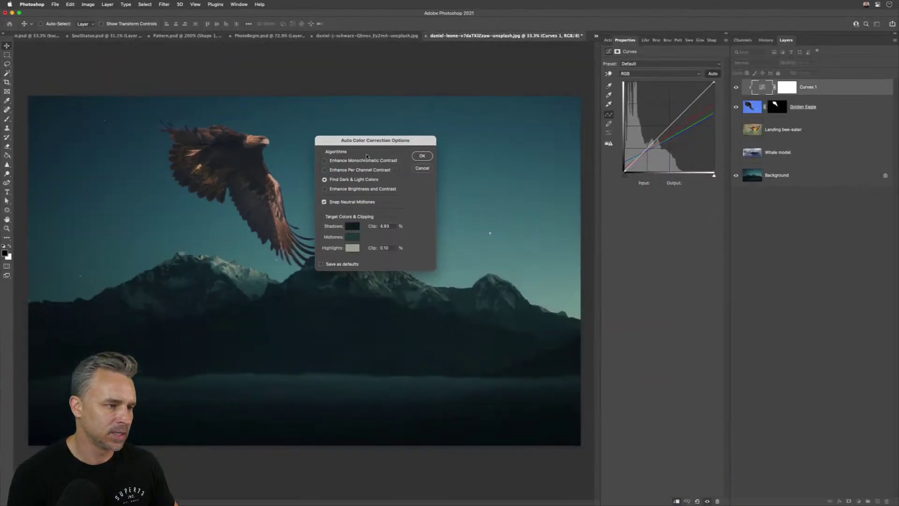
pyautogui.click(424, 157)
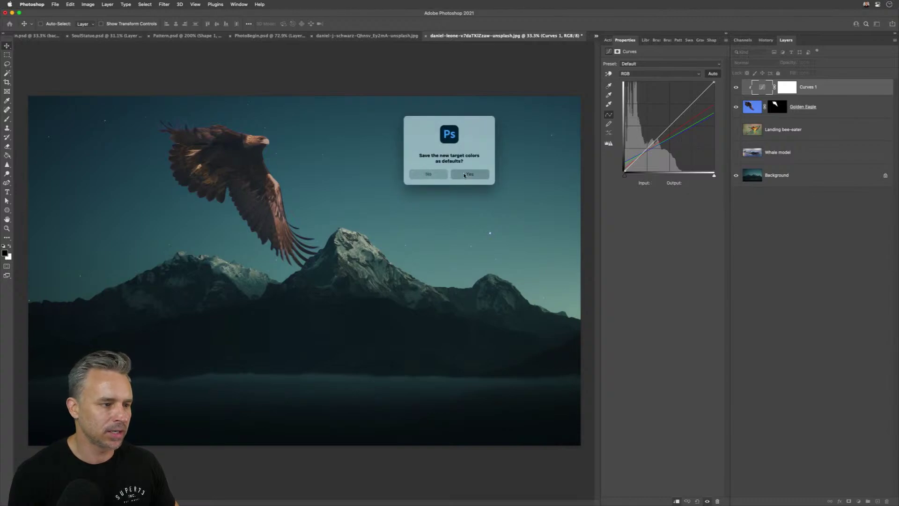
pyautogui.click(437, 172)
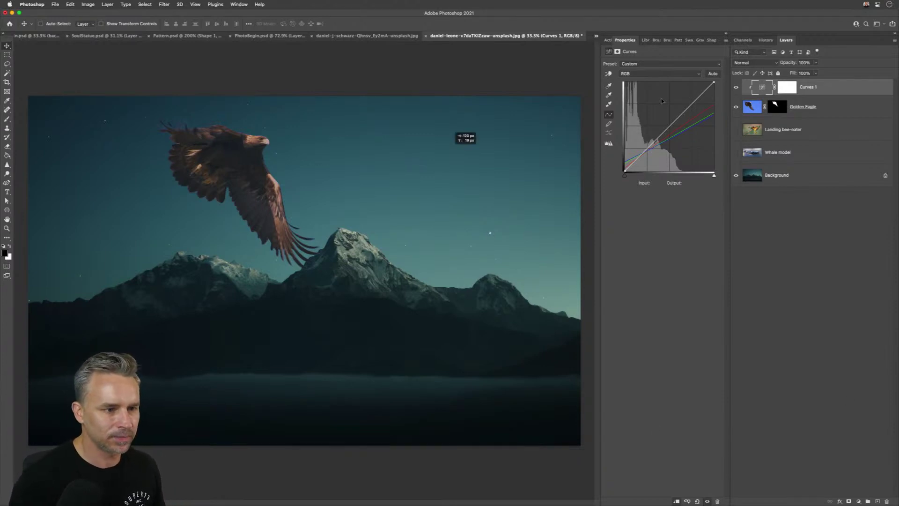
# - Tile all open documents and close the eagle document without saving
pyautogui.click(8, 54)
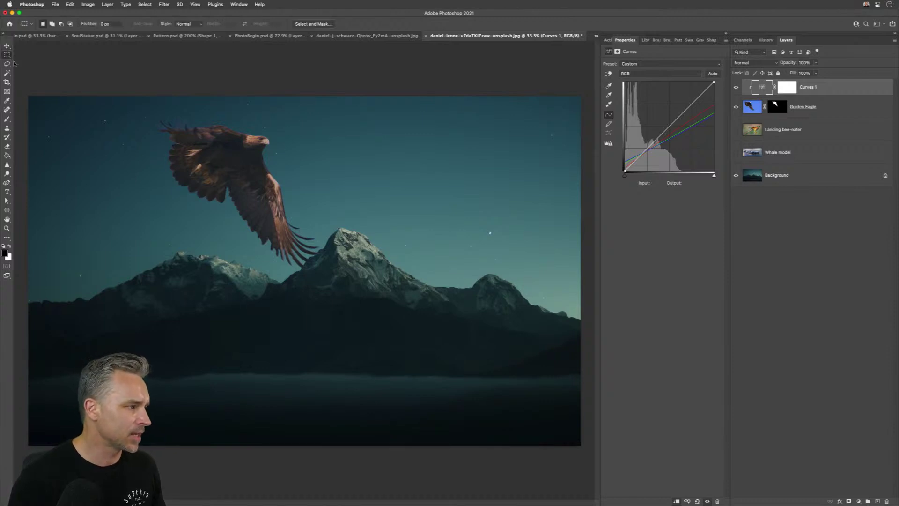
pyautogui.press('super+alt+shift+t')
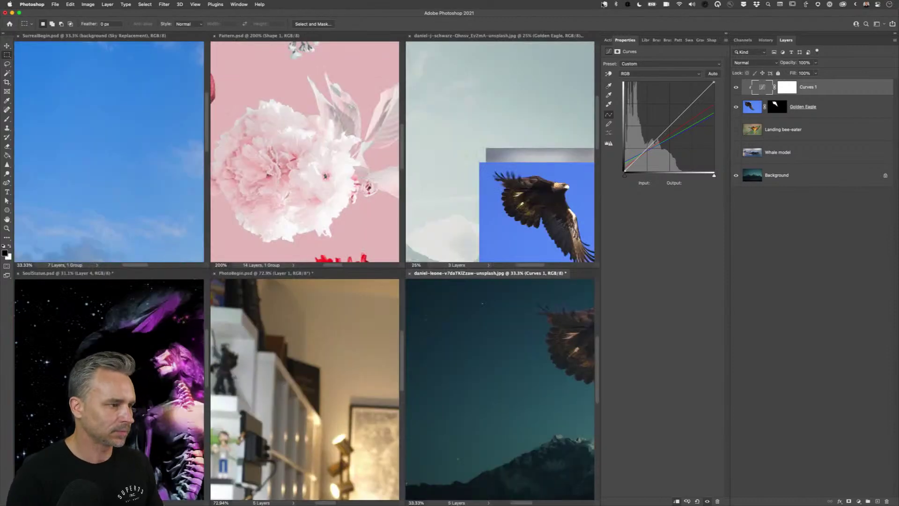
pyautogui.click(472, 151)
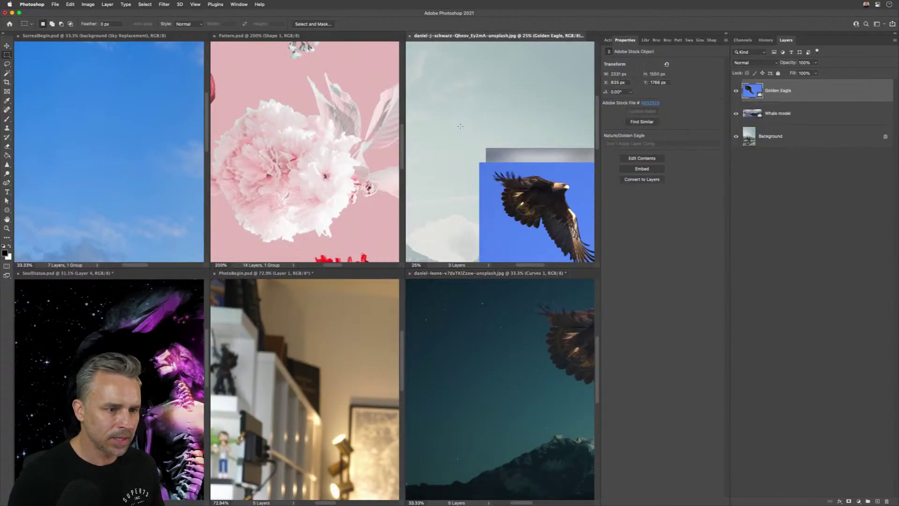
pyautogui.click(409, 36)
pyautogui.click(453, 189)
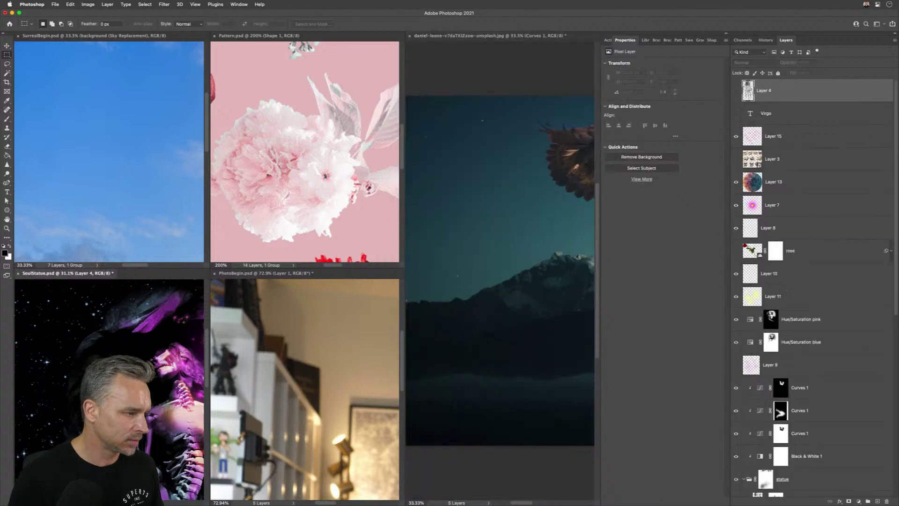
# - Drag the fish layer into the mountain scene, then regroup the documents into tabs
pyautogui.click(86, 191)
pyautogui.moveTo(655, 131); pyautogui.dragTo(499, 229)
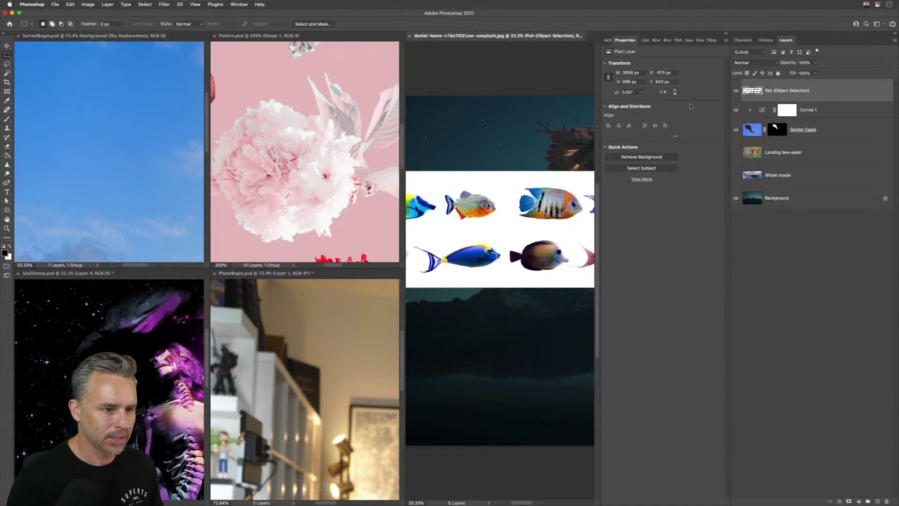
pyautogui.moveTo(742, 169); pyautogui.dragTo(512, 154)
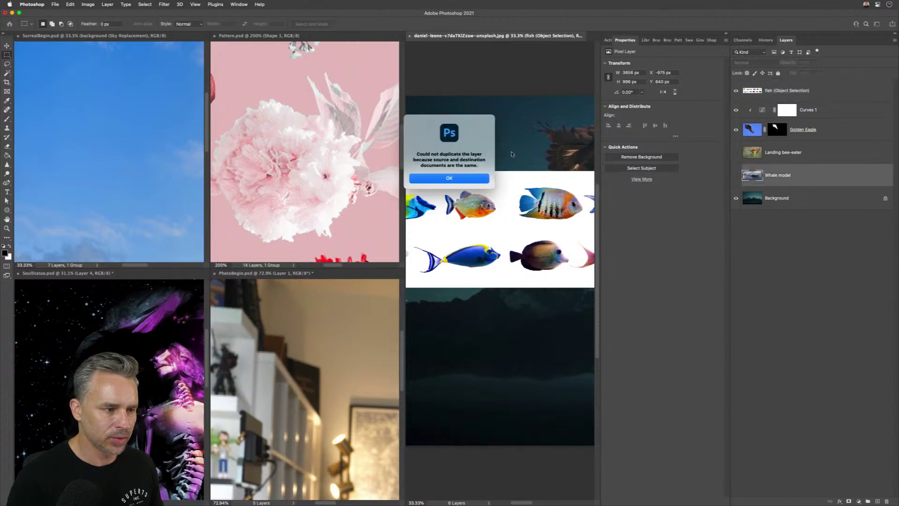
pyautogui.click(435, 178)
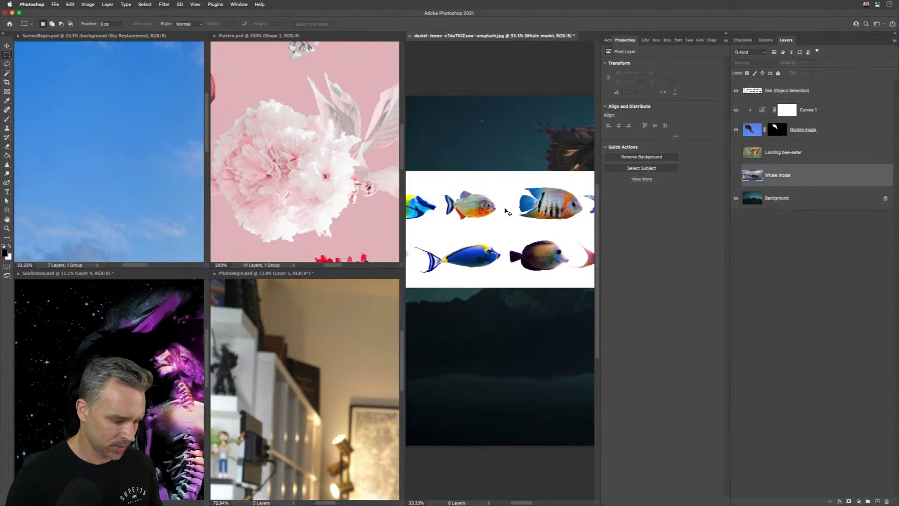
pyautogui.press('super+r')
pyautogui.press('super+r')
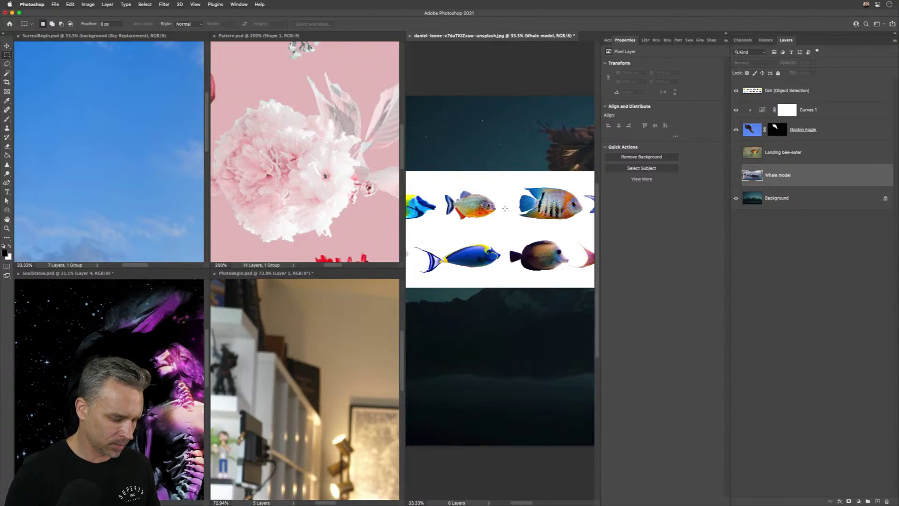
pyautogui.press('super+alt+shift+r')
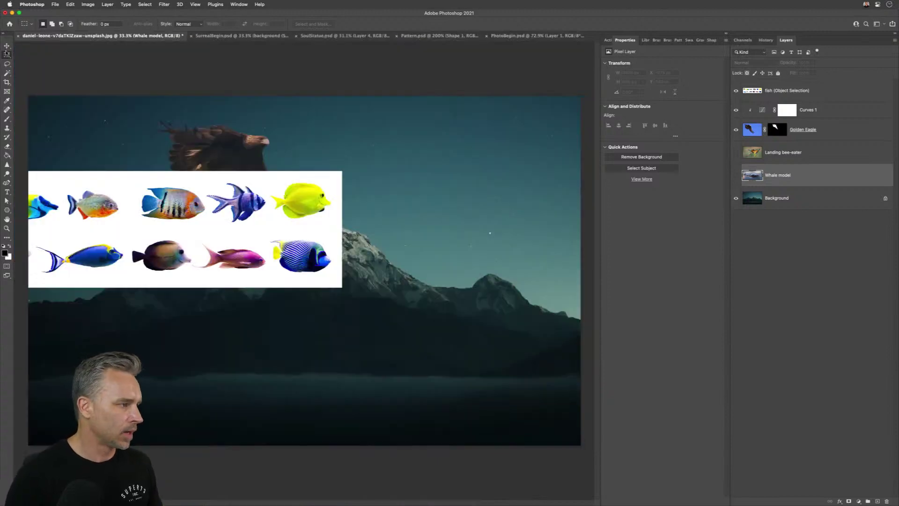
# - Hide the fish and eagle, show Whale model, remove its background and zoom in
pyautogui.press('v')
pyautogui.click(773, 158)
pyautogui.click(769, 176)
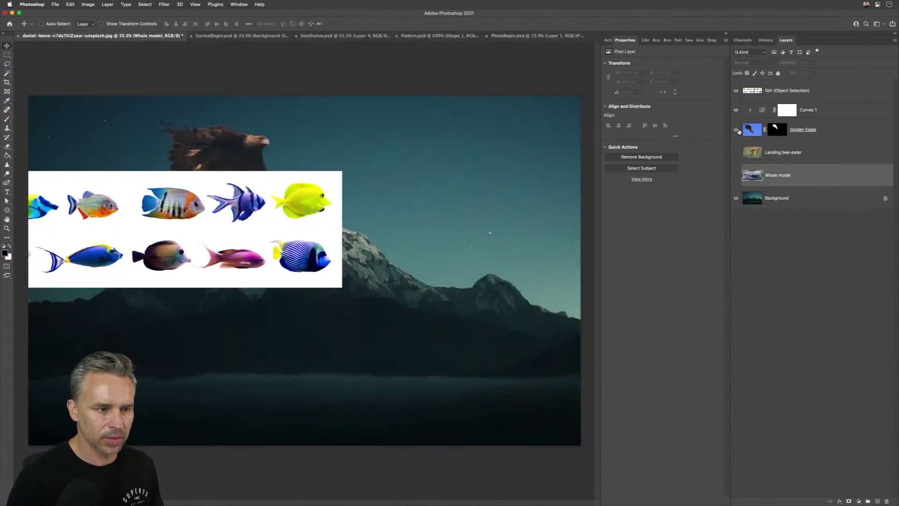
pyautogui.click(736, 176)
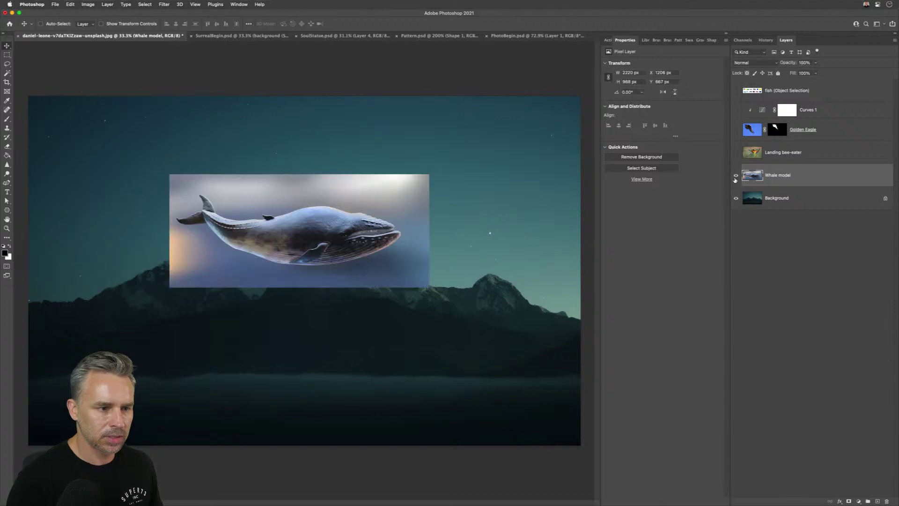
pyautogui.click(620, 155)
pyautogui.press('super+space')
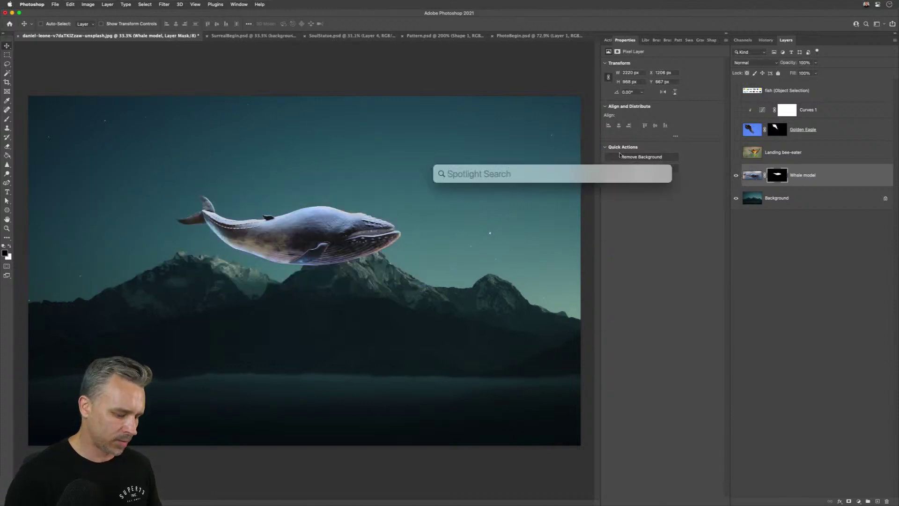
pyautogui.press('Escape')
pyautogui.press('super+plus')
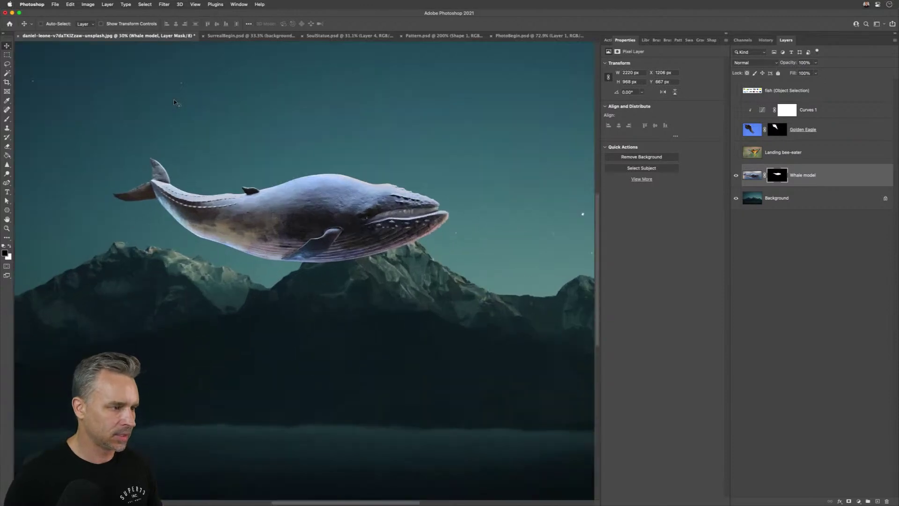
pyautogui.click(748, 178)
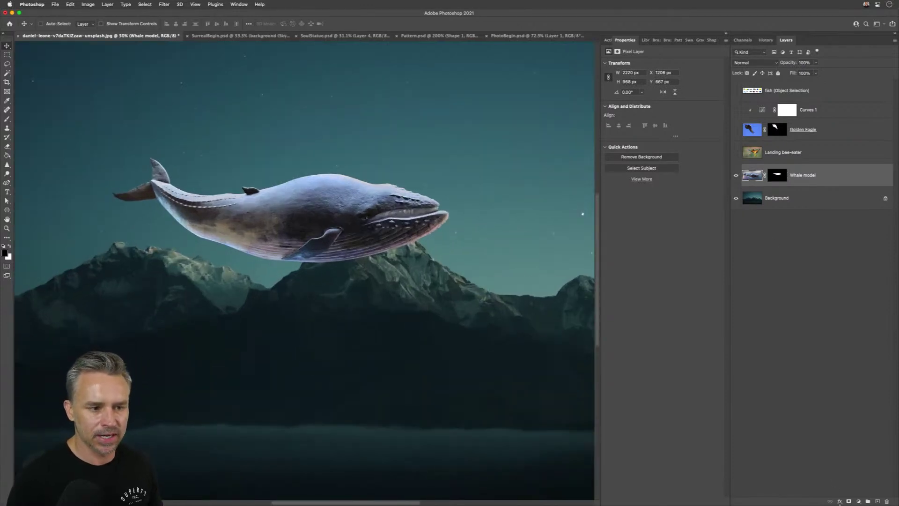
# - Add a Curves adjustment clipped to Whale model and apply Auto correction
pyautogui.click(859, 501)
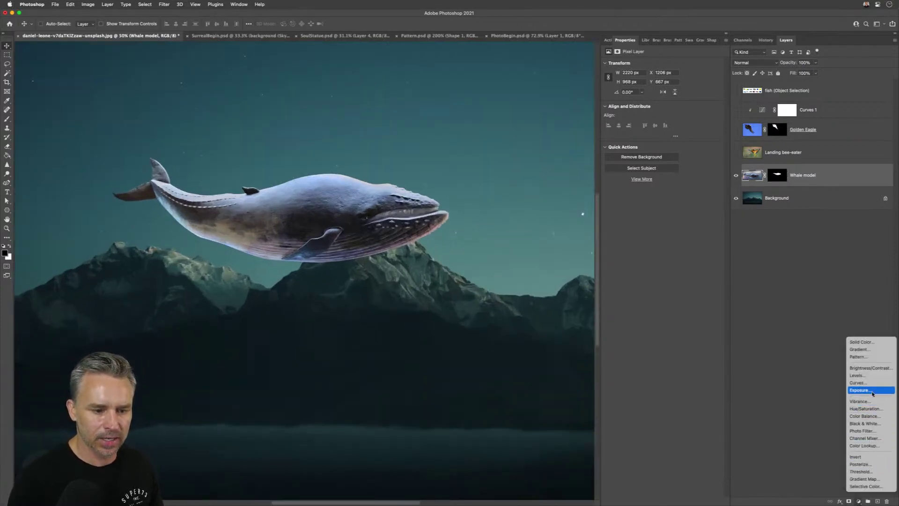
pyautogui.click(872, 383)
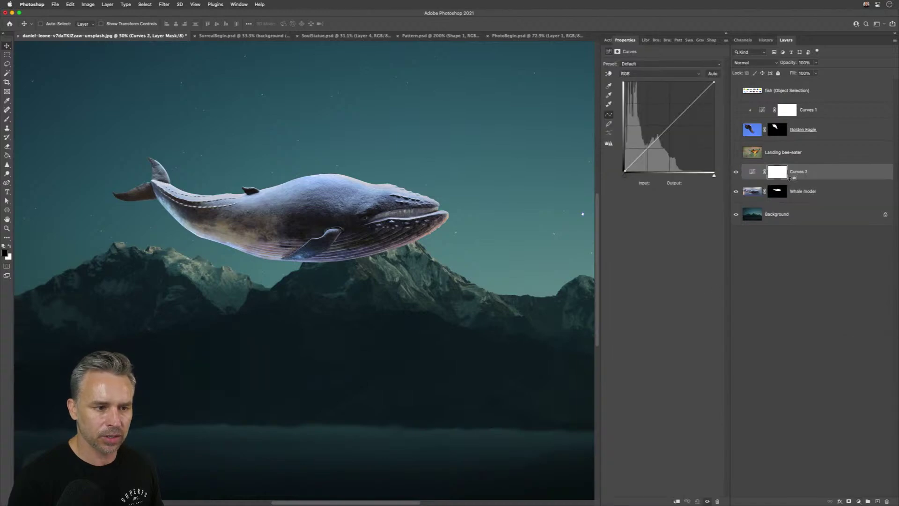
pyautogui.keyDown('alt'); pyautogui.click(791, 179); pyautogui.keyUp('alt')
pyautogui.click(762, 173)
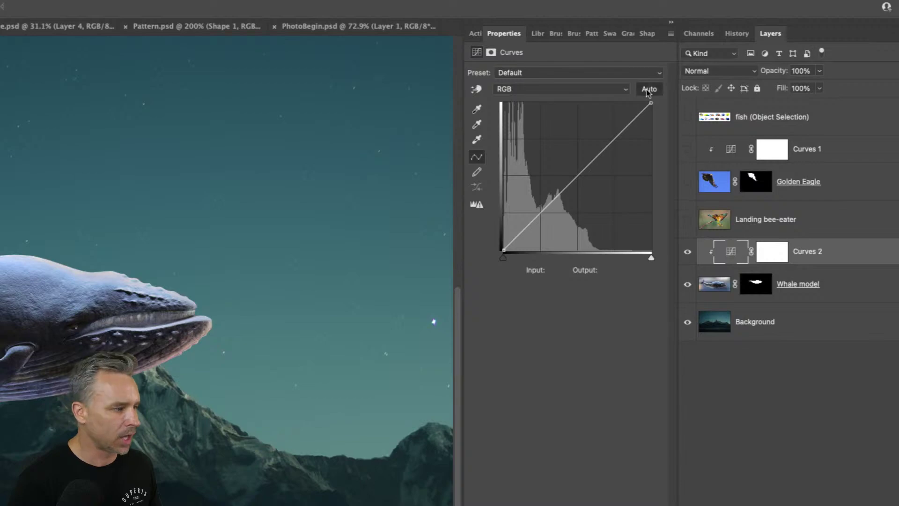
pyautogui.click(647, 90)
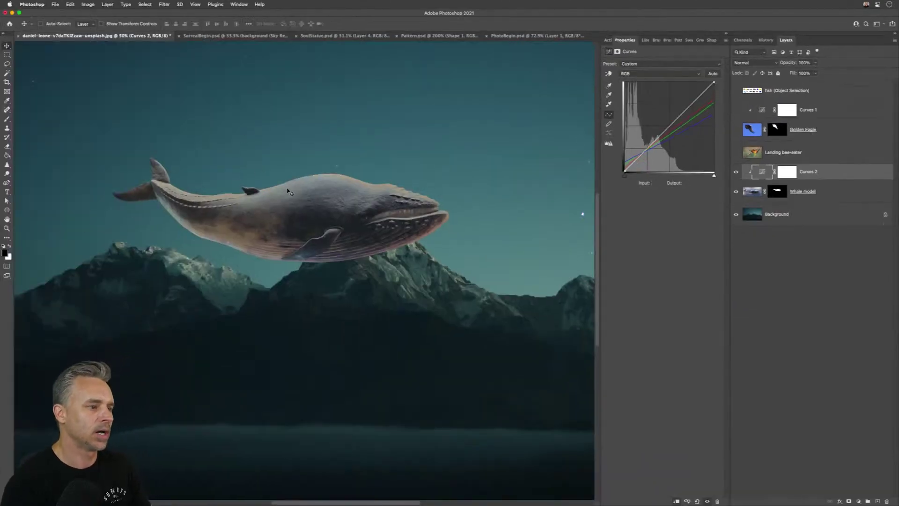
# - Move the whale up and to the left, then select the Background layer
pyautogui.click(752, 192)
pyautogui.moveTo(296, 216); pyautogui.dragTo(227, 204)
pyautogui.click(818, 216)
# - Duplicate the Background layer and preview a dark, cloudy Sunsets sky in Sky Replacement
pyautogui.press('super+j')
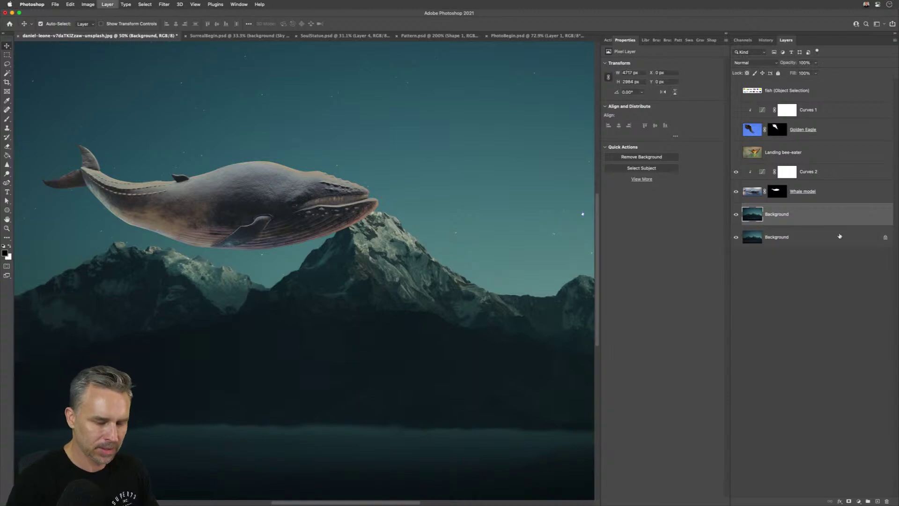
pyautogui.click(70, 4)
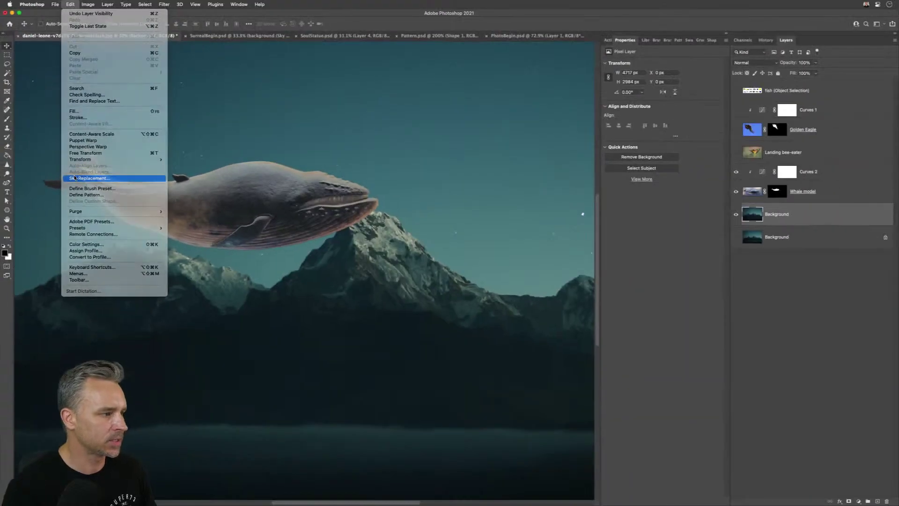
pyautogui.click(74, 178)
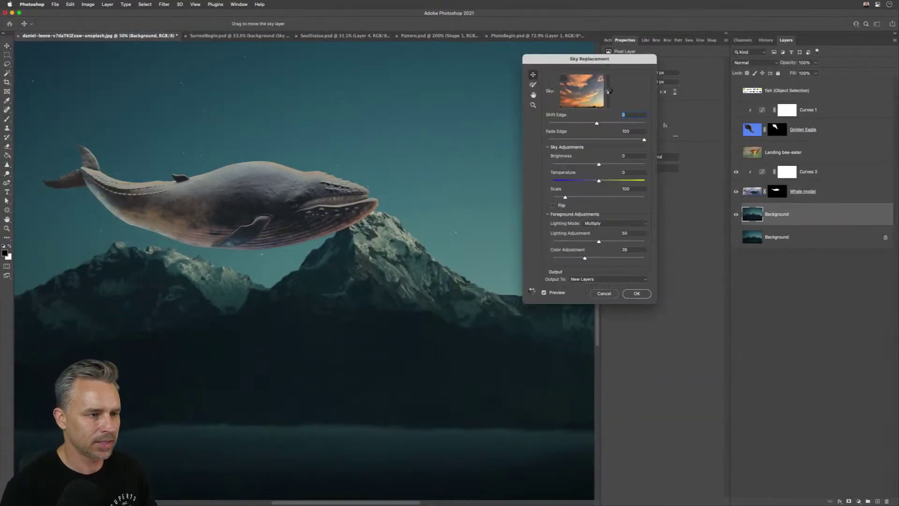
pyautogui.click(608, 91)
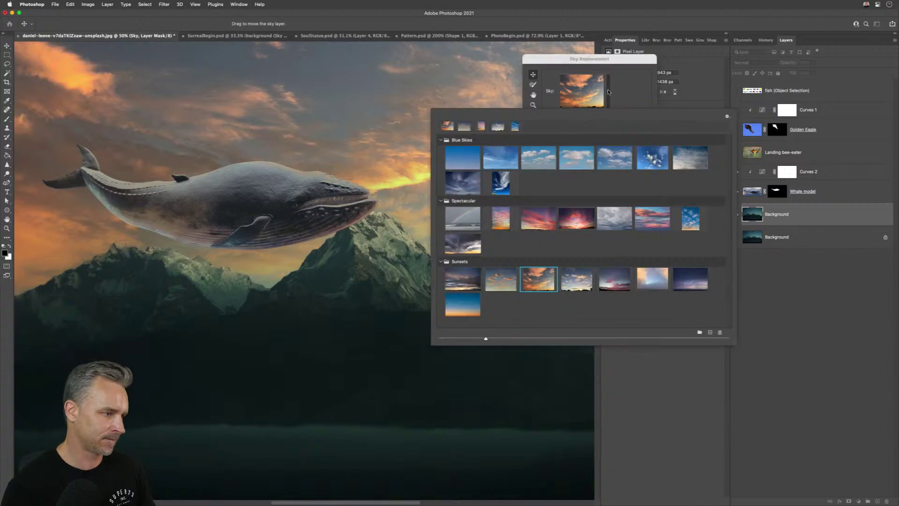
pyautogui.click(608, 91)
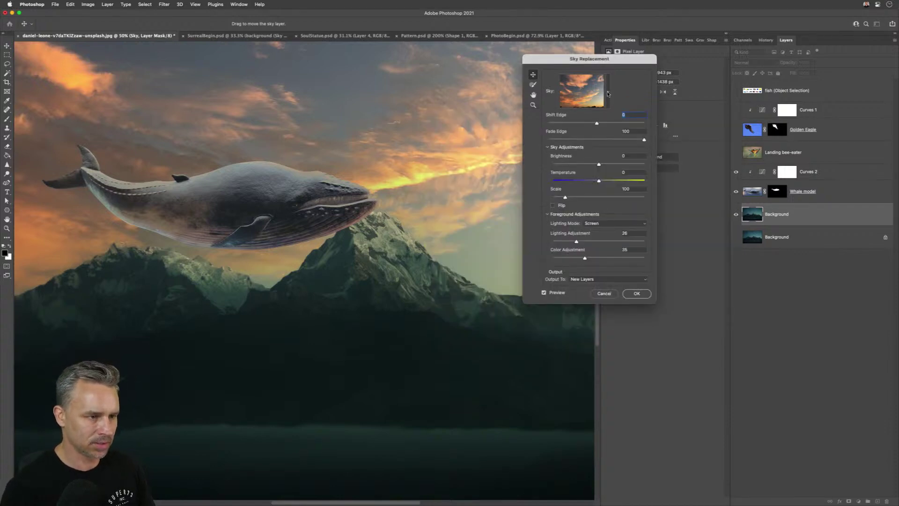
pyautogui.click(608, 93)
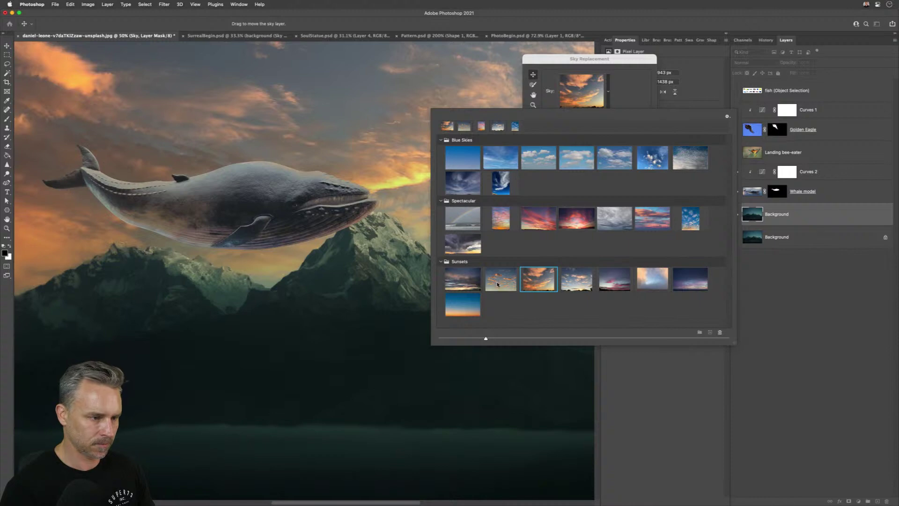
pyautogui.click(500, 284)
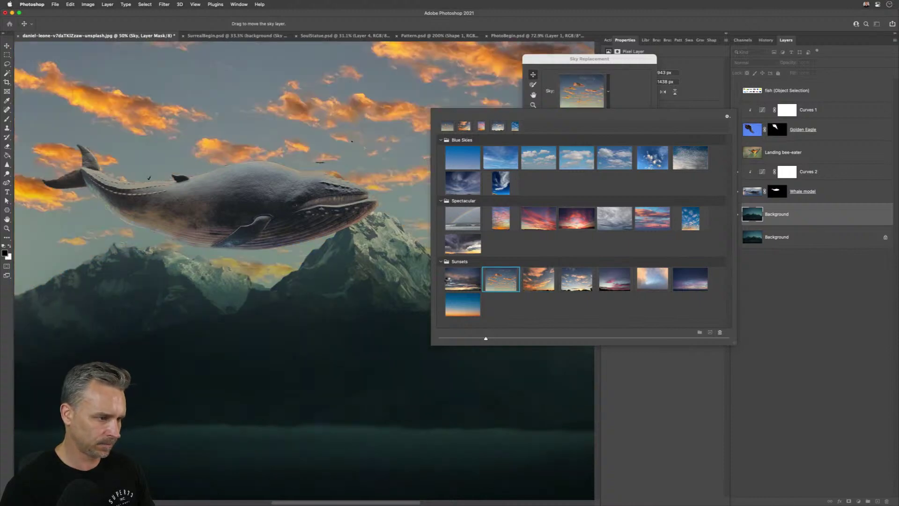
pyautogui.click(448, 283)
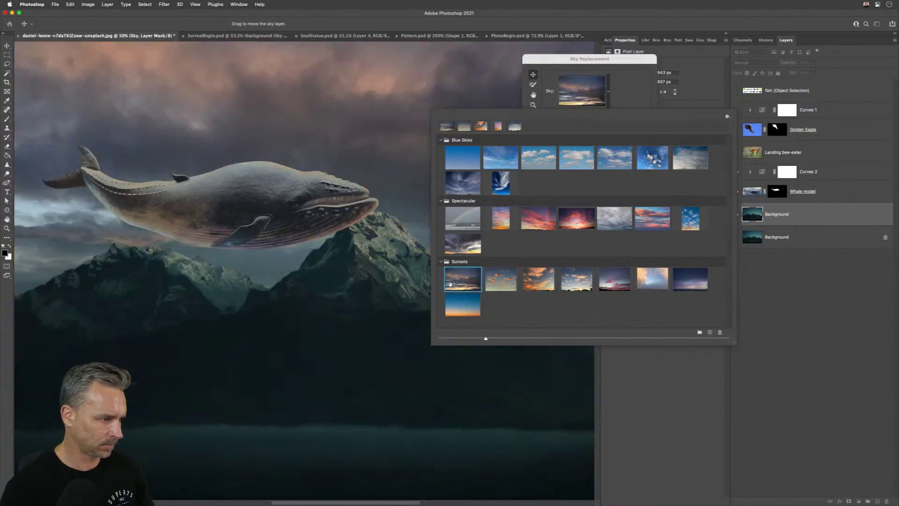
pyautogui.click(591, 65)
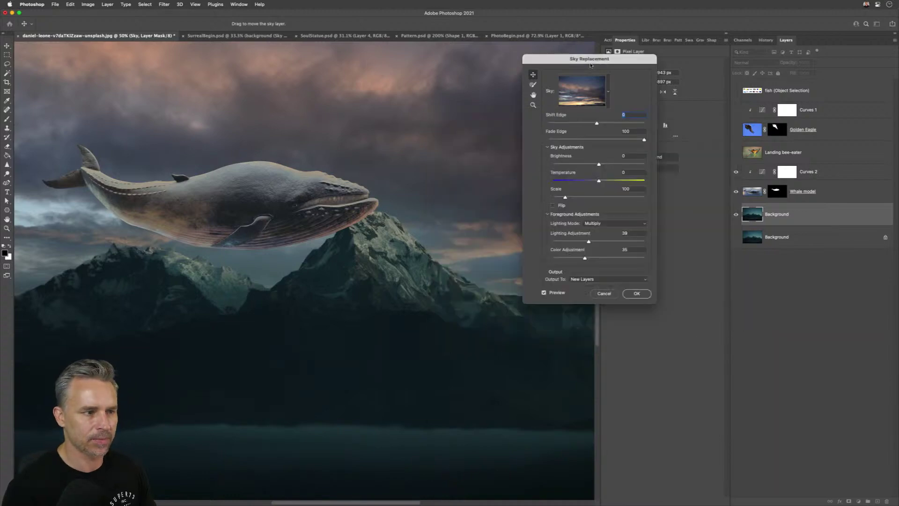
# - Apply the dusk sky replacement, zoom out, and select the upper Background layer
pyautogui.click(636, 294)
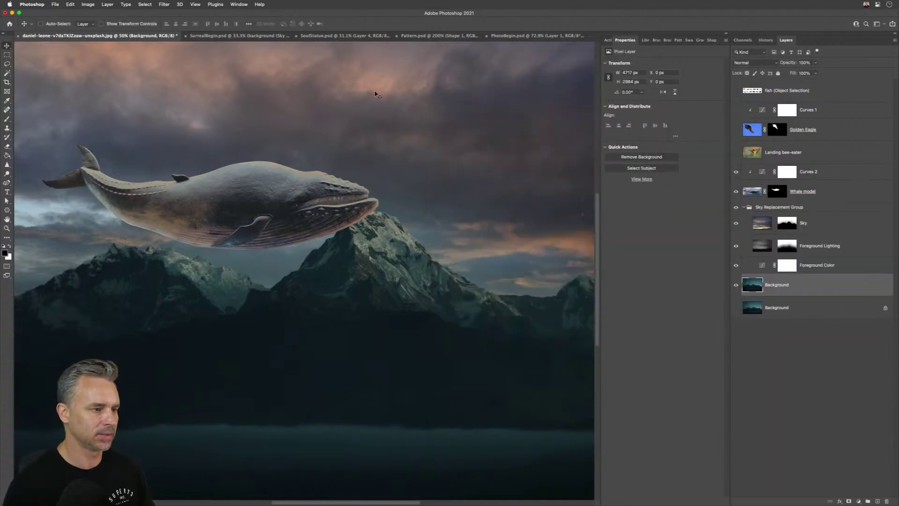
pyautogui.press('x')
pyautogui.press('super+minus')
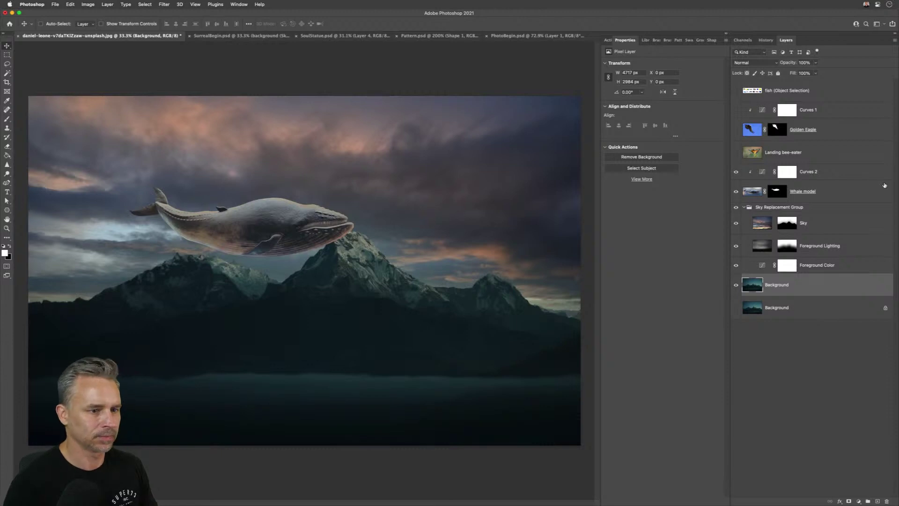
pyautogui.click(793, 194)
pyautogui.keyDown('shift'); pyautogui.click(835, 172); pyautogui.keyUp('shift')
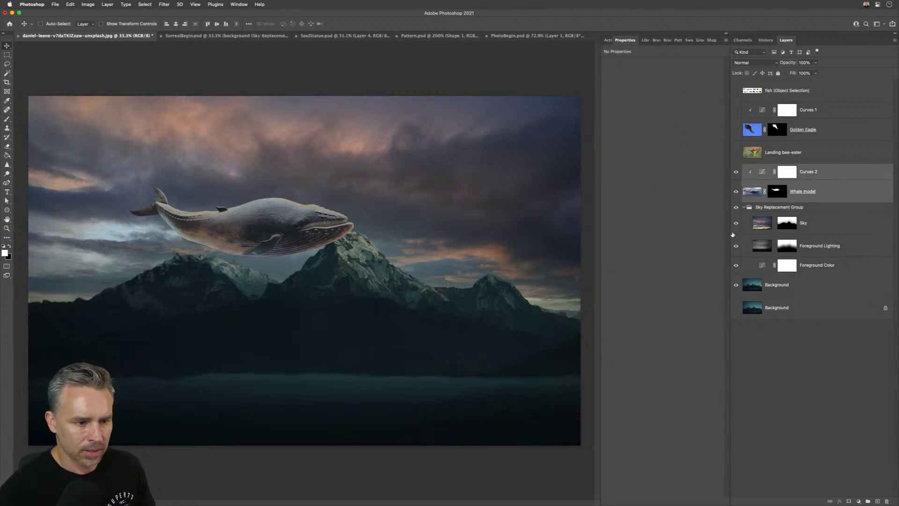
pyautogui.click(762, 225)
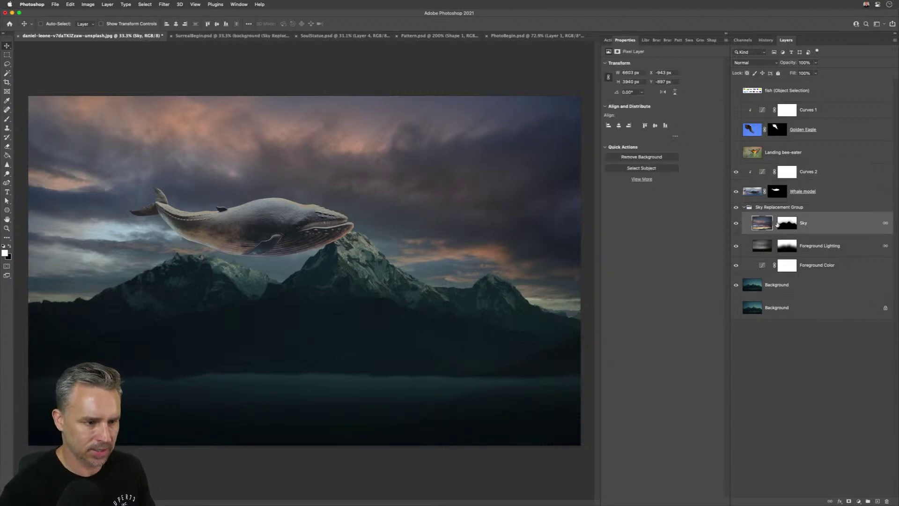
pyautogui.click(768, 286)
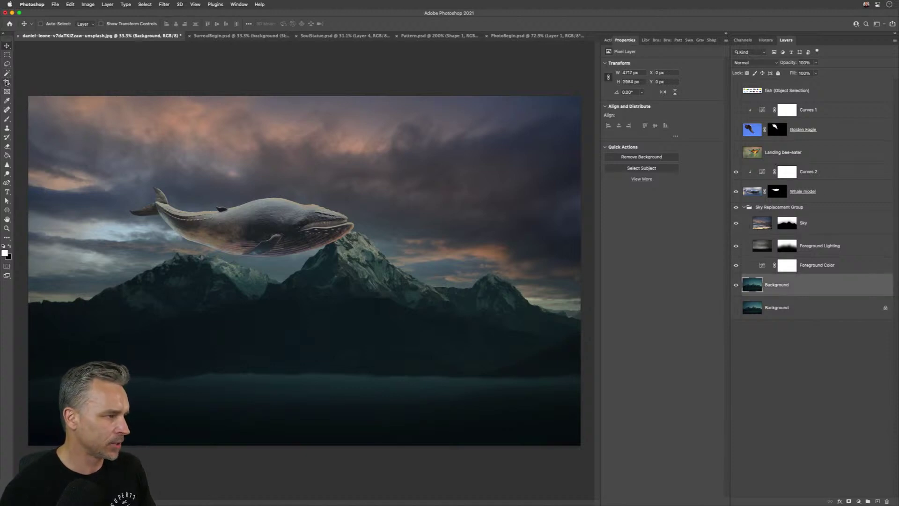
# - Switch to Object Selection in rectangle mode and collapse Properties and the Sky Replacement Group
pyautogui.moveTo(7, 74); pyautogui.dragTo(27, 73)
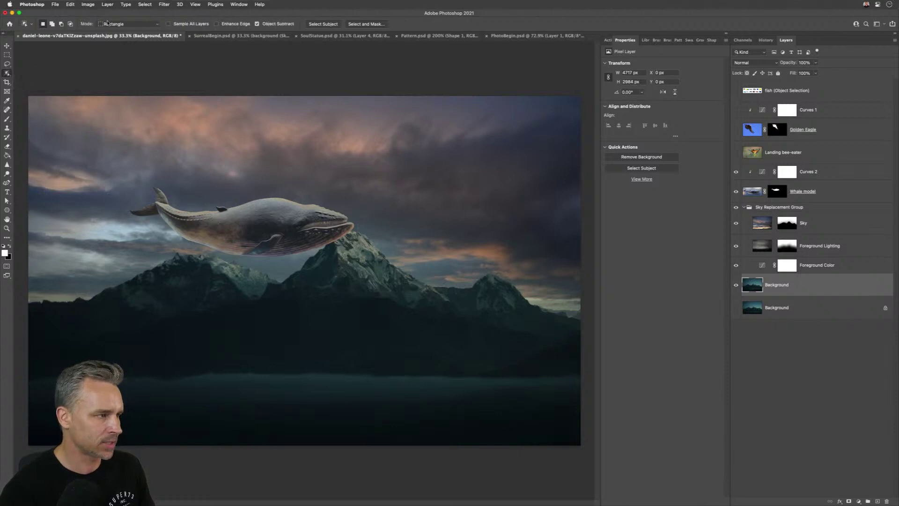
pyautogui.click(108, 23)
pyautogui.click(109, 23)
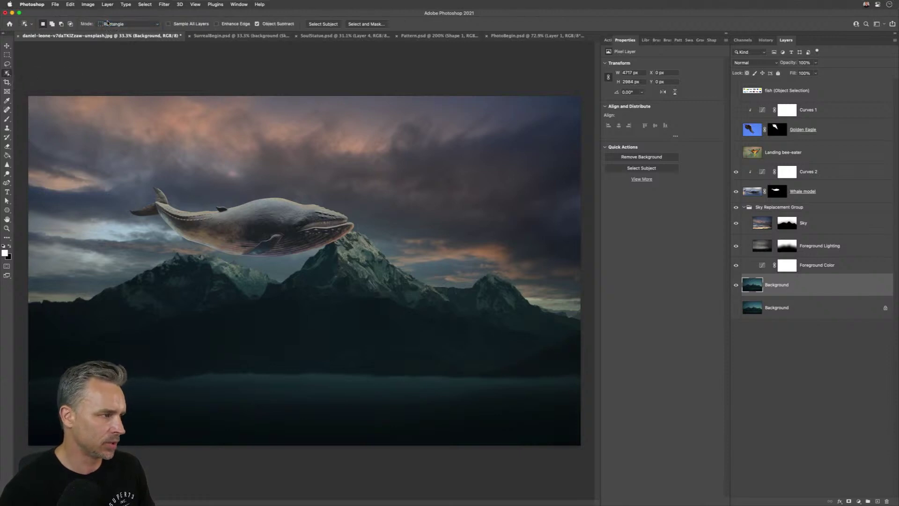
pyautogui.click(726, 34)
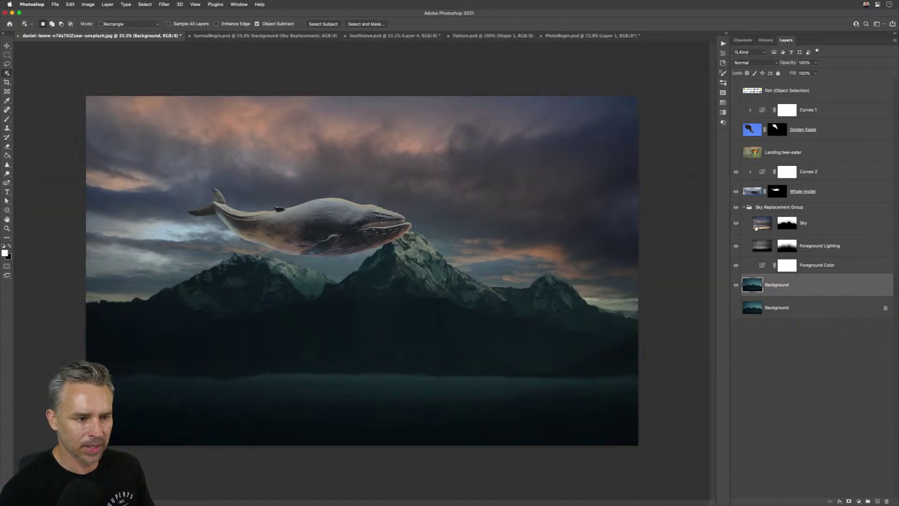
pyautogui.click(743, 207)
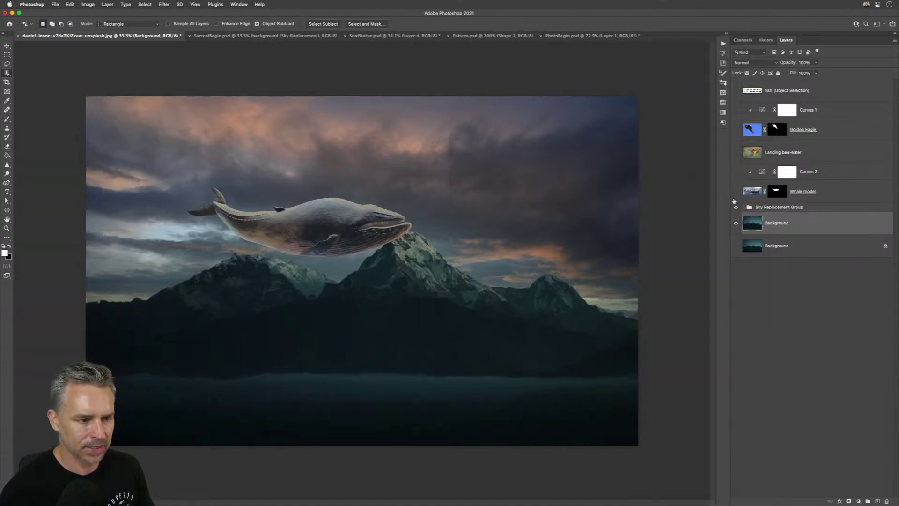
# - Mask the mountain range out of the Background layer and place it above the whale
pyautogui.click(735, 193)
pyautogui.moveTo(66, 226); pyautogui.dragTo(661, 492)
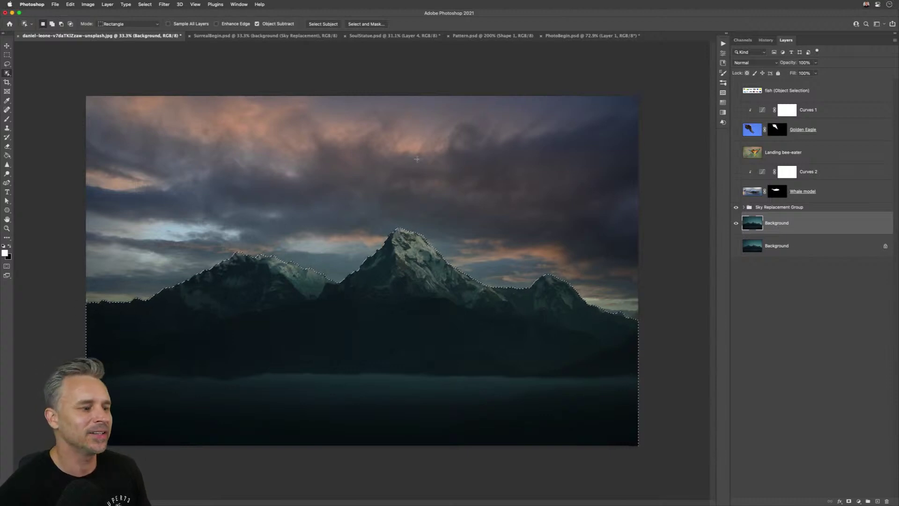
pyautogui.click(848, 501)
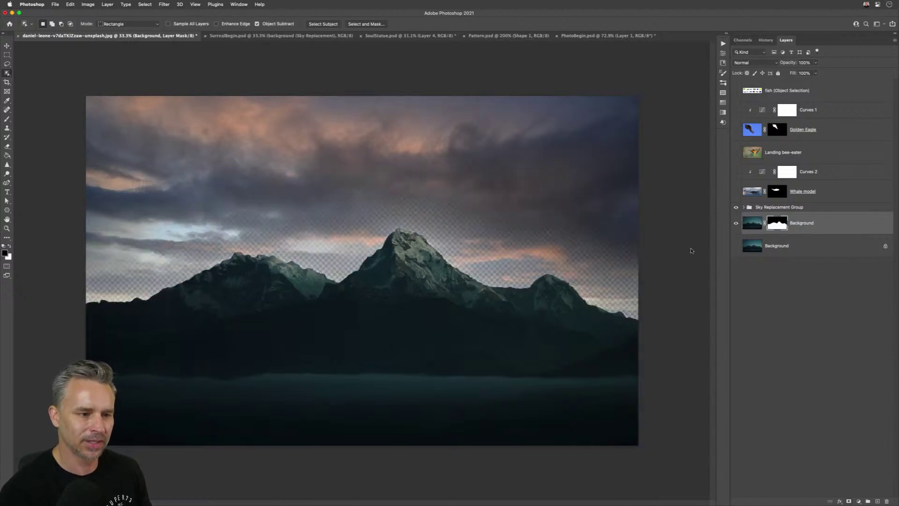
pyautogui.click(736, 247)
pyautogui.moveTo(815, 229); pyautogui.dragTo(746, 184)
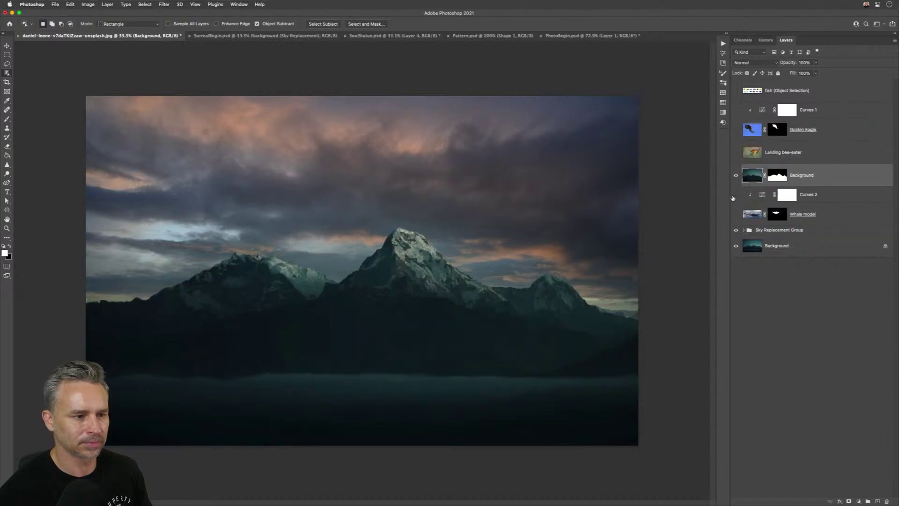
# - Show the whale again and move it right behind the central peak
pyautogui.click(735, 214)
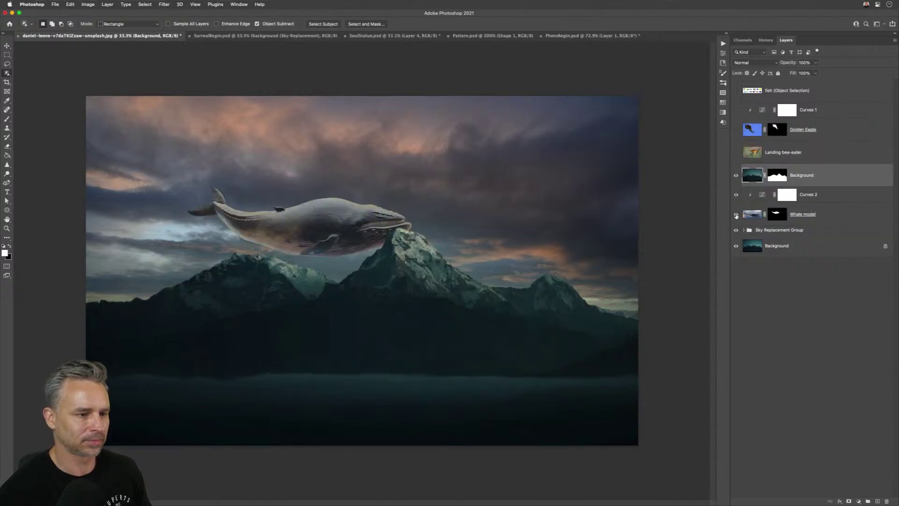
pyautogui.click(814, 195)
pyautogui.click(7, 46)
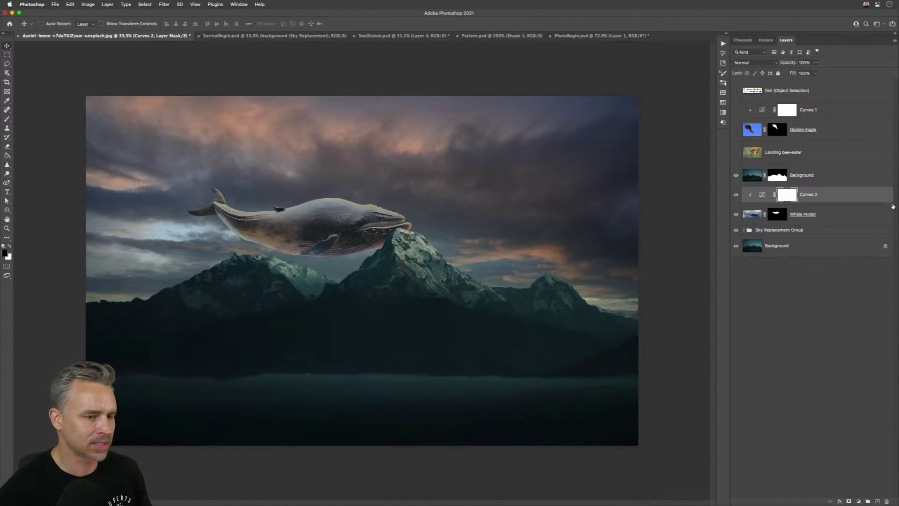
pyautogui.click(825, 215)
pyautogui.moveTo(272, 210); pyautogui.dragTo(438, 211)
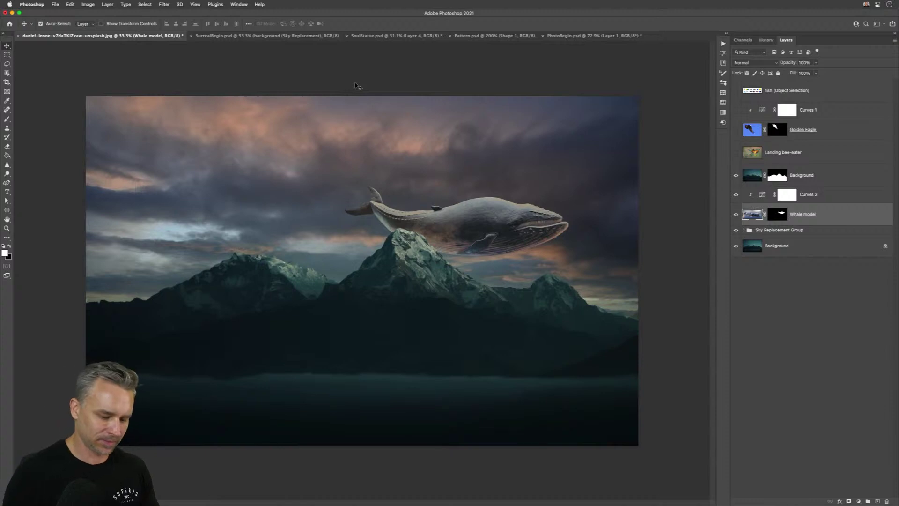
pyautogui.scroll(2, 355, 82)
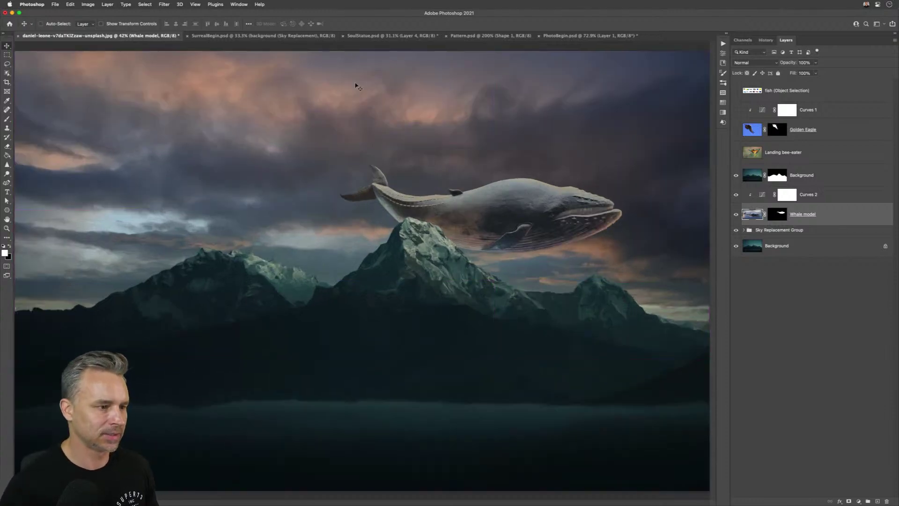
# - Show the fish sheet and position it near the canvas centre
pyautogui.click(736, 91)
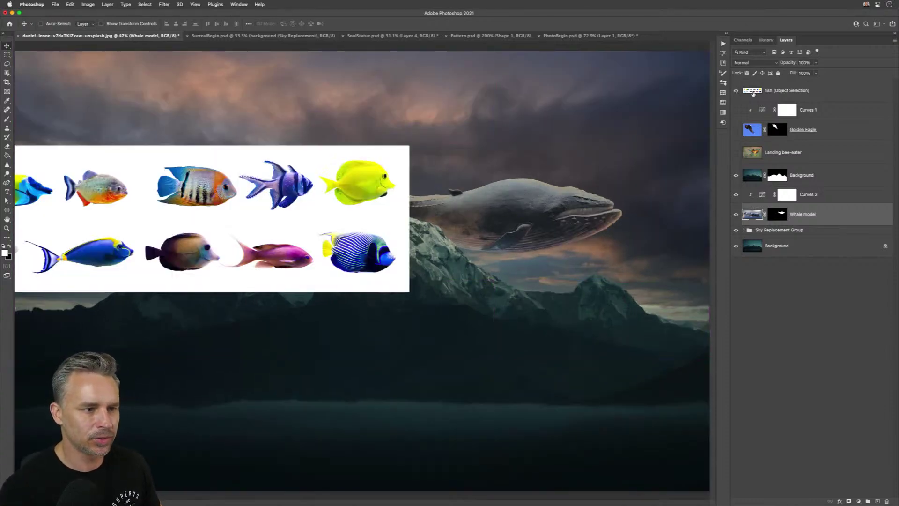
pyautogui.click(752, 94)
pyautogui.moveTo(125, 206); pyautogui.dragTo(414, 234)
pyautogui.moveTo(477, 208); pyautogui.dragTo(478, 187)
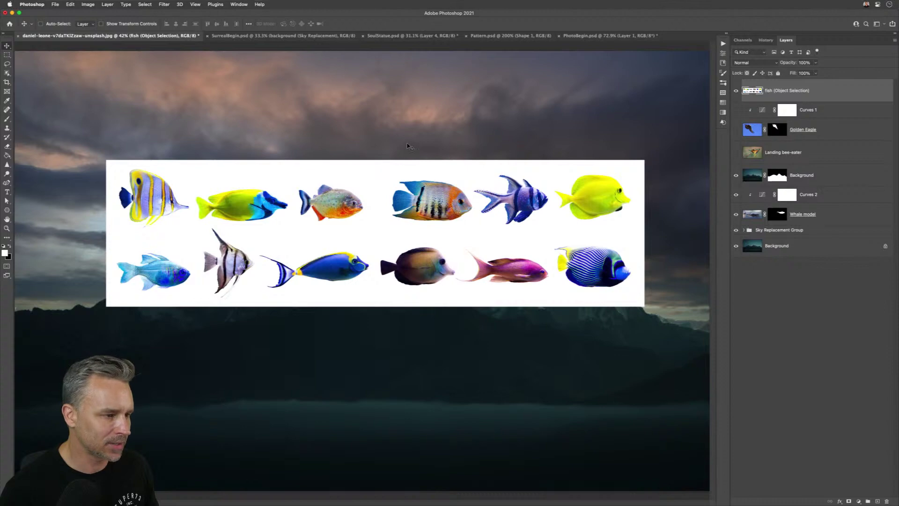
# - Object-select the blue fish and paste it onto its own Layer 1
pyautogui.click(7, 74)
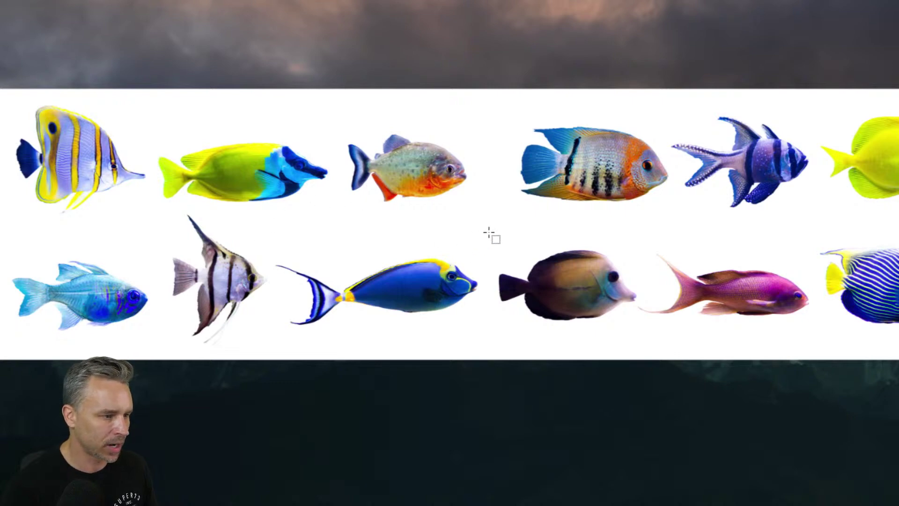
pyautogui.moveTo(489, 232); pyautogui.dragTo(273, 345)
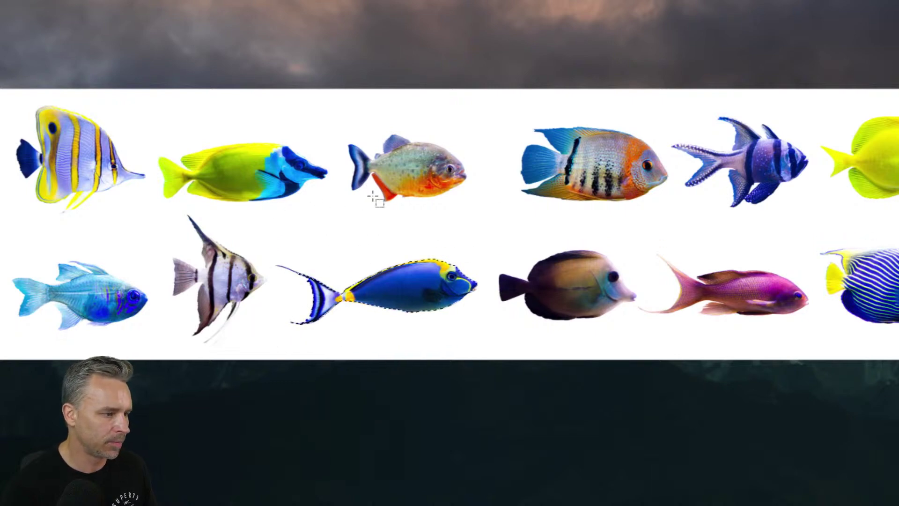
pyautogui.press('super+c')
pyautogui.press('super+v')
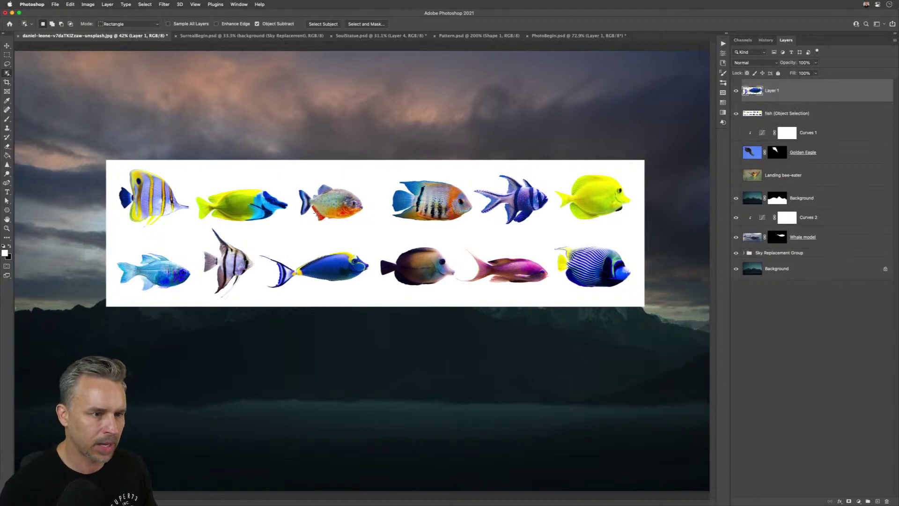
pyautogui.click(737, 113)
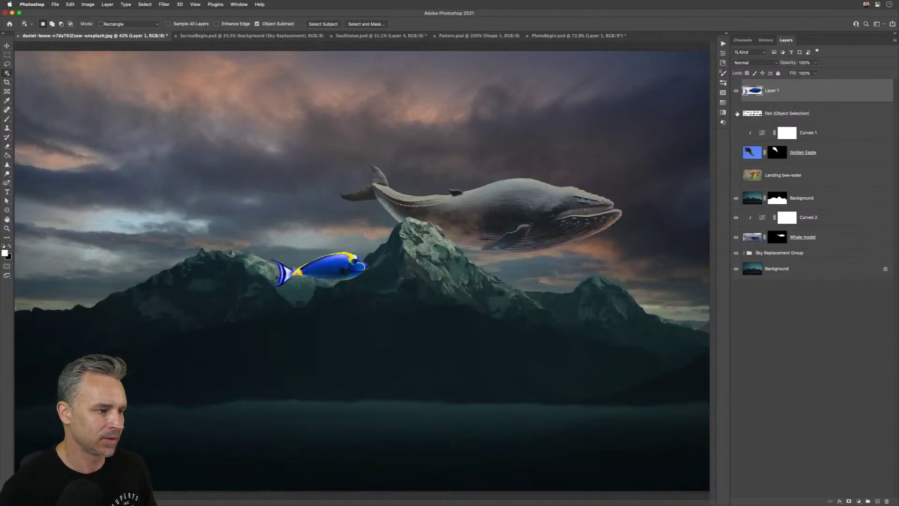
pyautogui.click(738, 114)
pyautogui.click(749, 113)
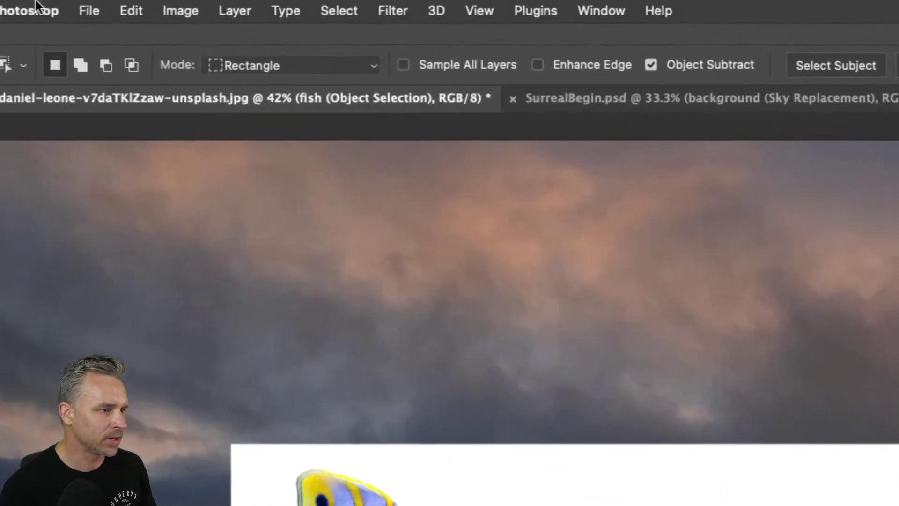
# - Lasso the pink fish onto its own Layer 2, then hide the fish sheet
pyautogui.click(237, 69)
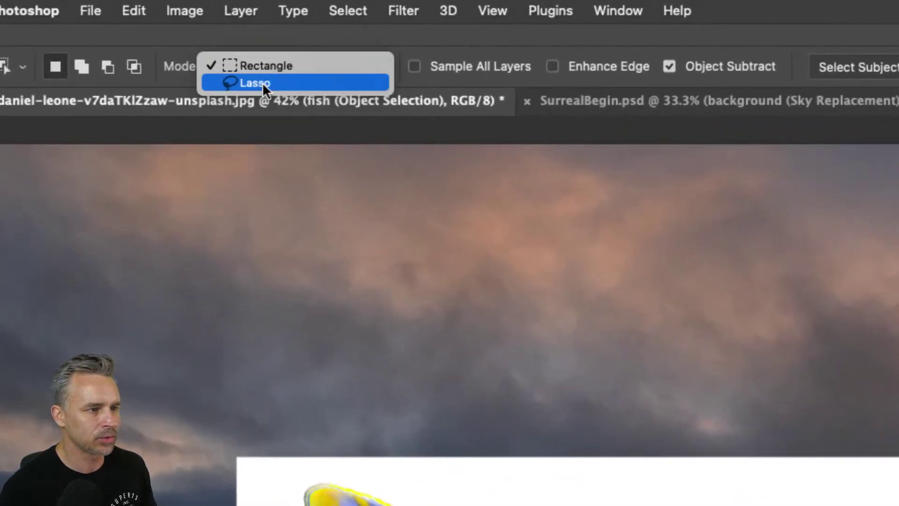
pyautogui.click(262, 82)
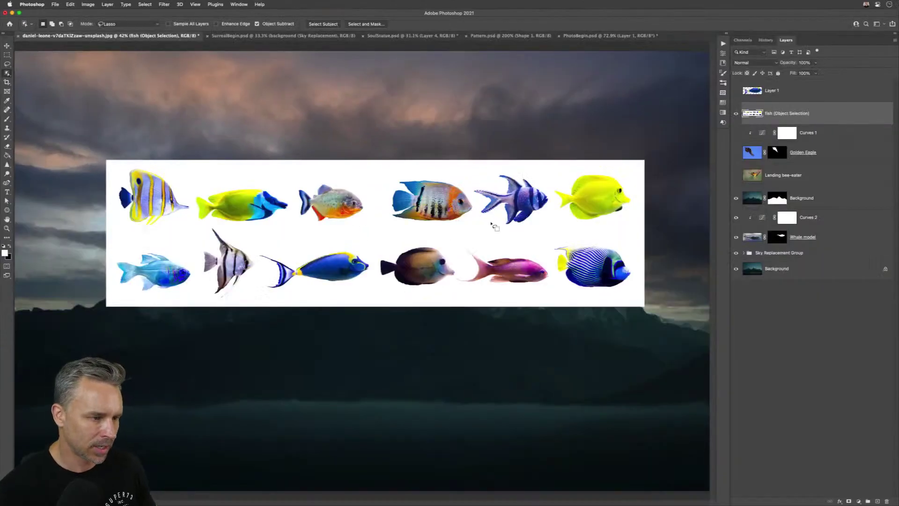
pyautogui.press('super+plus')
pyautogui.press('super+plus')
pyautogui.moveTo(500, 223); pyautogui.dragTo(304, 228)
pyautogui.press('super+plus')
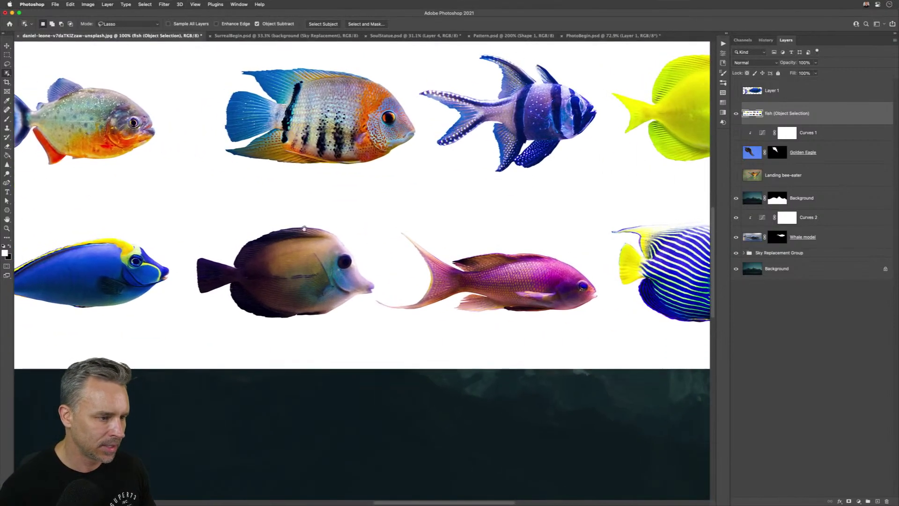
pyautogui.moveTo(396, 282)
pyautogui.mouseDown()
pyautogui.moveTo(384, 215)
pyautogui.moveTo(548, 237)
pyautogui.moveTo(593, 273)
pyautogui.moveTo(608, 304)
pyautogui.moveTo(559, 331)
pyautogui.moveTo(415, 342)
pyautogui.moveTo(382, 298)
pyautogui.mouseUp()
pyautogui.press('super+c')
pyautogui.press('super+v')
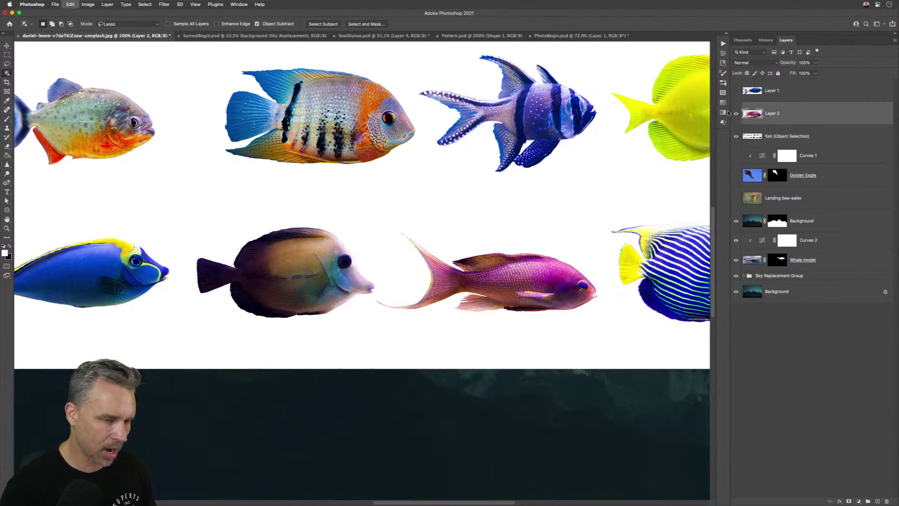
pyautogui.click(738, 140)
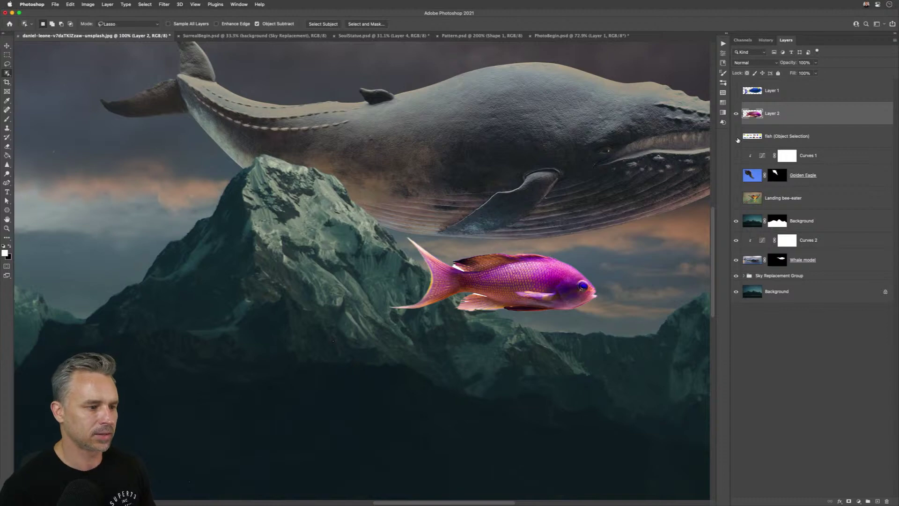
pyautogui.press('super+minus')
pyautogui.press('super+minus')
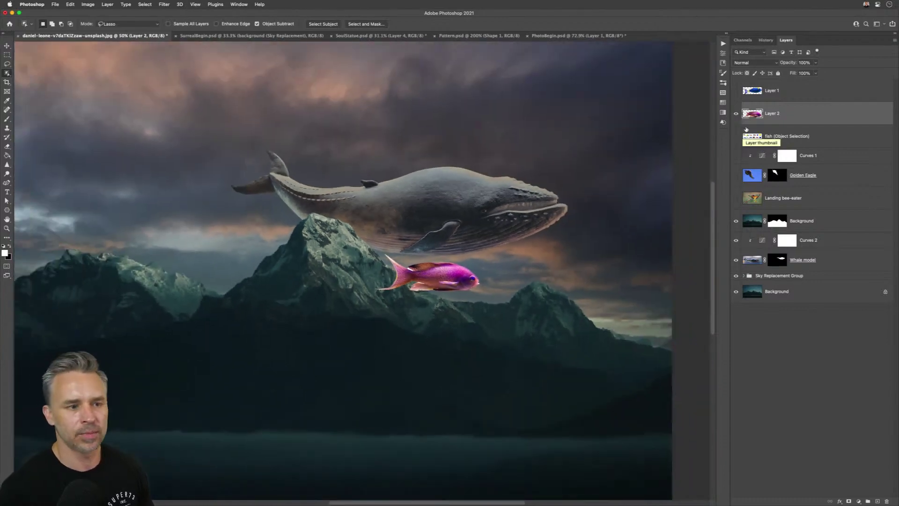
# - Move the blue fish on Layer 1 beside the pink fish
pyautogui.keyDown('shift'); pyautogui.click(785, 94); pyautogui.keyUp('shift')
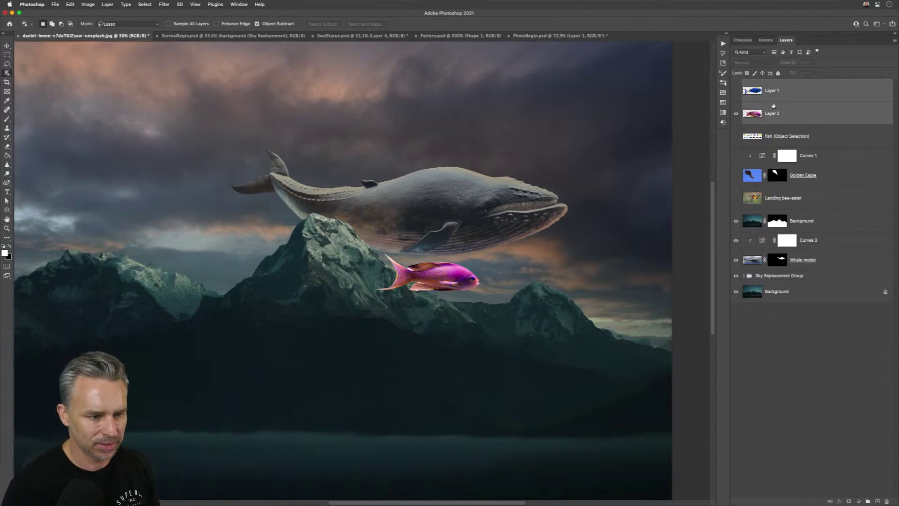
pyautogui.click(767, 101)
pyautogui.keyDown('shift'); pyautogui.click(777, 112); pyautogui.keyUp('shift')
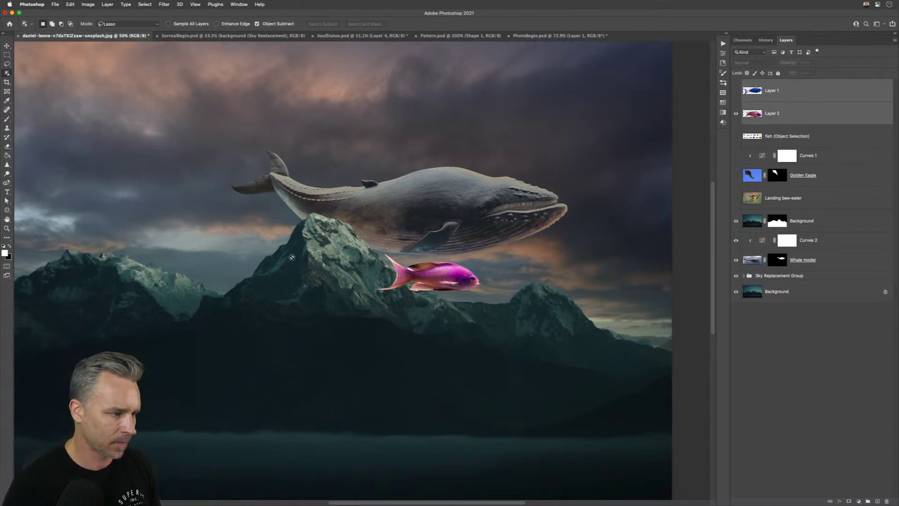
pyautogui.click(7, 46)
pyautogui.click(753, 93)
pyautogui.click(736, 91)
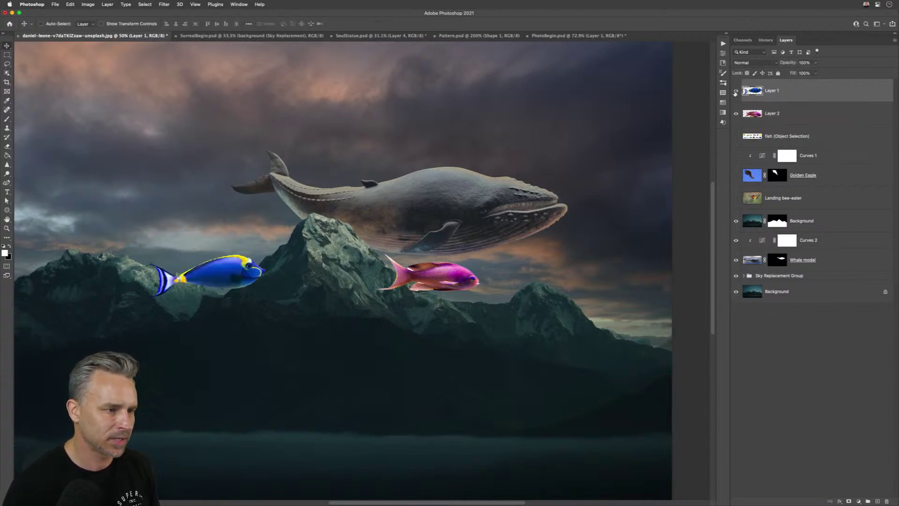
pyautogui.moveTo(240, 267); pyautogui.dragTo(597, 281)
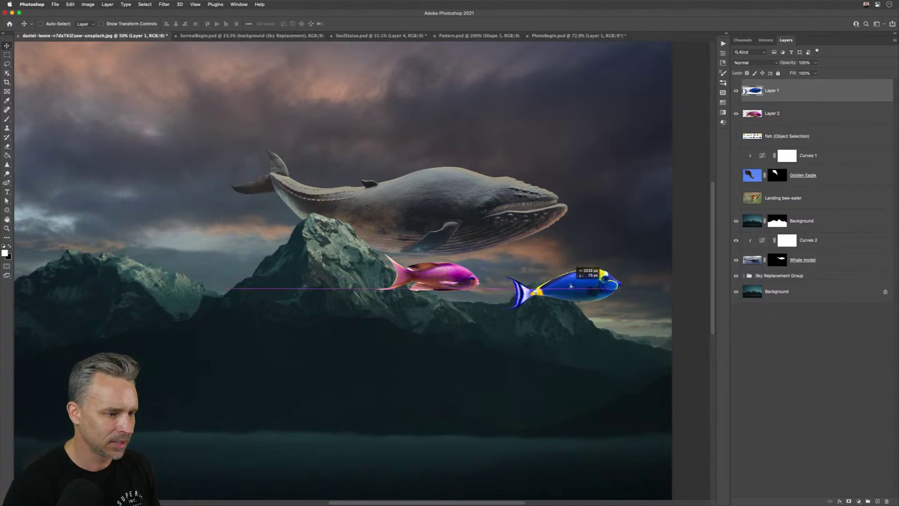
# - Make Layer 2 a smart object and move both fish layers just above Whale model
pyautogui.keyDown('shift'); pyautogui.click(770, 114); pyautogui.keyUp('shift')
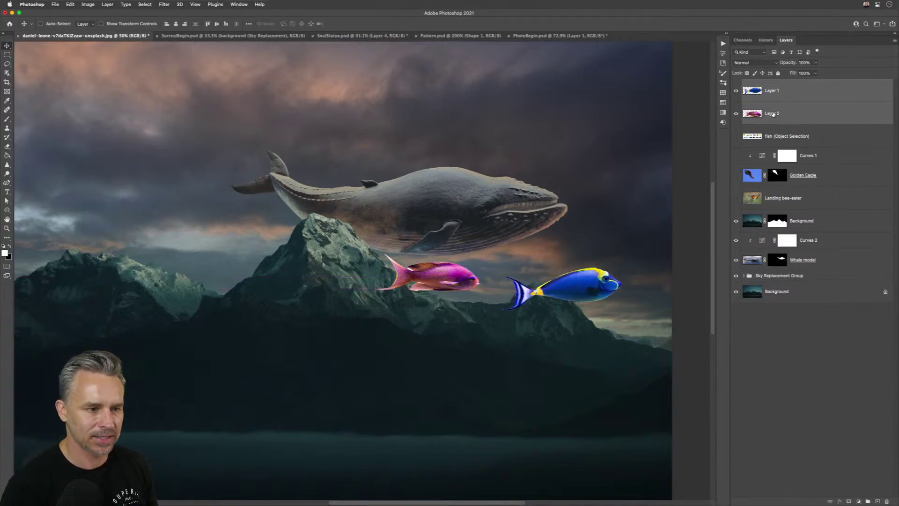
pyautogui.click(772, 114)
pyautogui.press('ctrl+super+s')
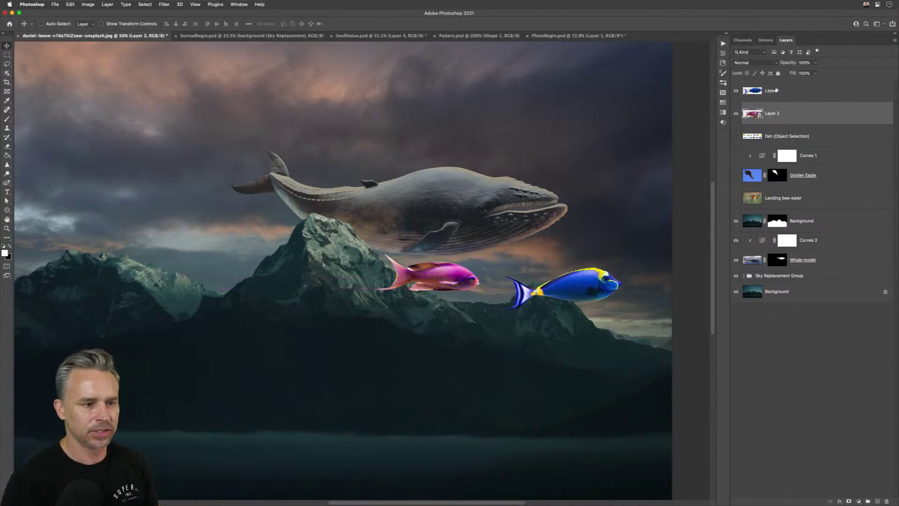
pyautogui.click(776, 90)
pyautogui.keyDown('shift'); pyautogui.click(773, 104); pyautogui.keyUp('shift')
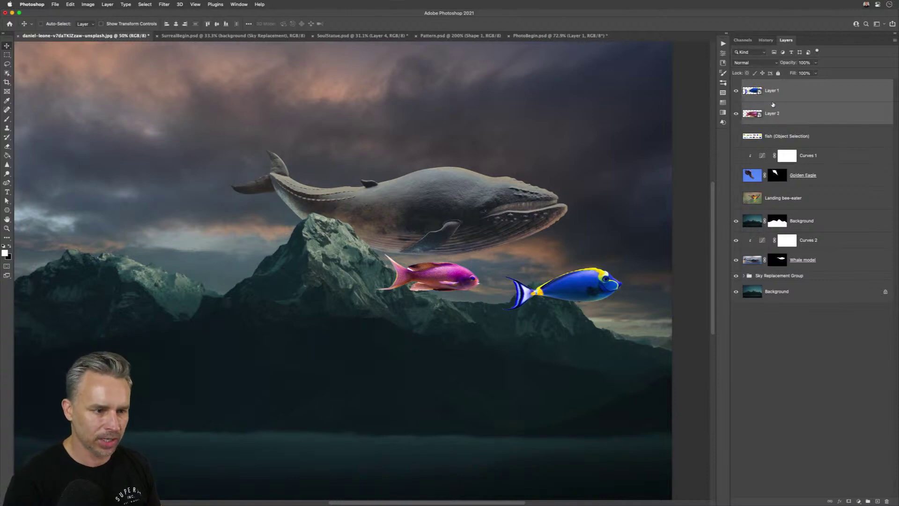
pyautogui.moveTo(773, 105); pyautogui.dragTo(791, 204)
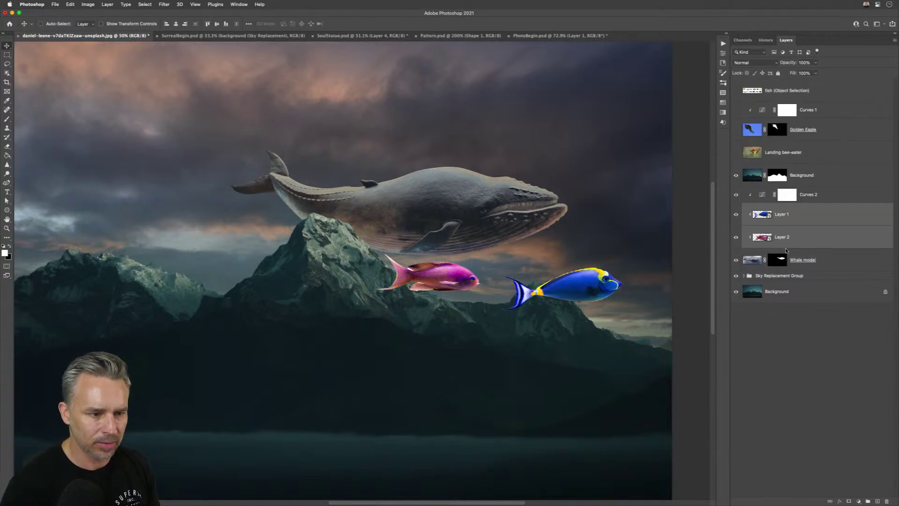
pyautogui.keyDown('alt'); pyautogui.click(791, 203); pyautogui.keyUp('alt')
pyautogui.click(803, 214)
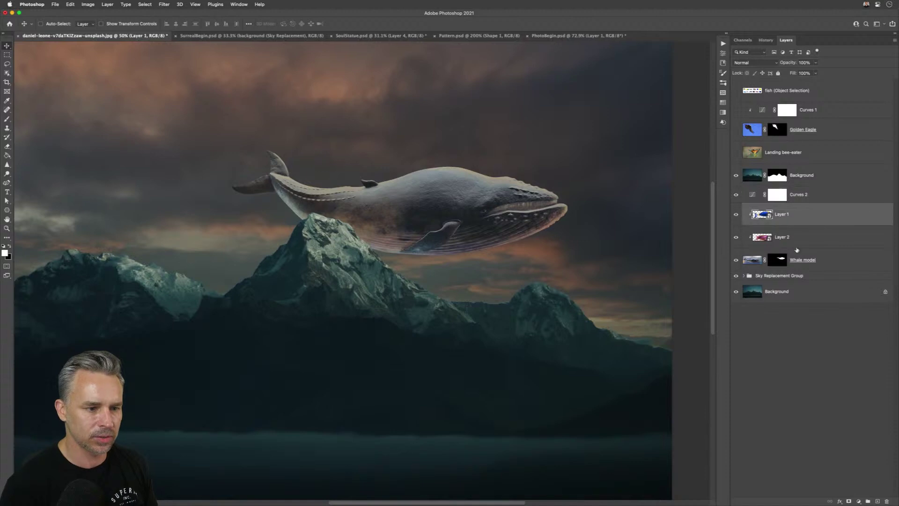
pyautogui.keyDown('shift'); pyautogui.click(837, 259); pyautogui.keyUp('shift')
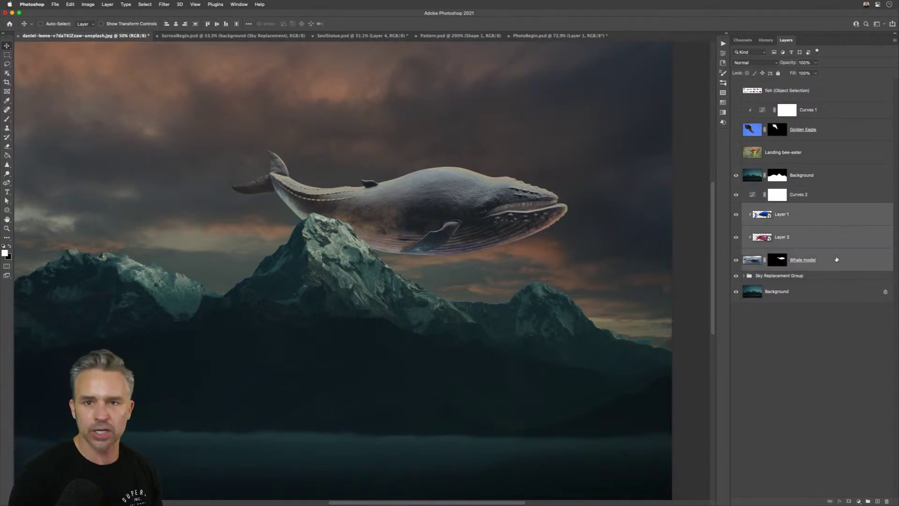
# - Group Layer 1, Layer 2 and Whale model as 'all the fish in the saa and ome other stuff'
pyautogui.press('super+g')
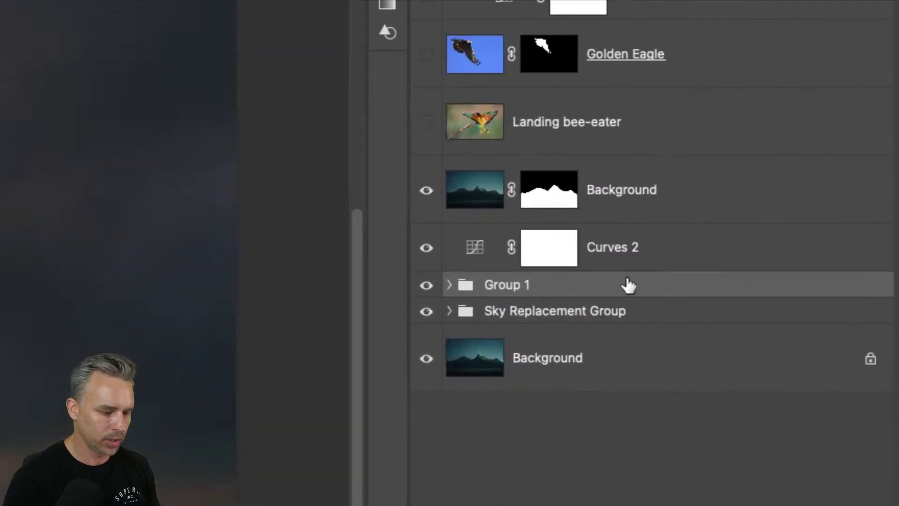
pyautogui.moveTo(804, 206); pyautogui.dragTo(805, 201)
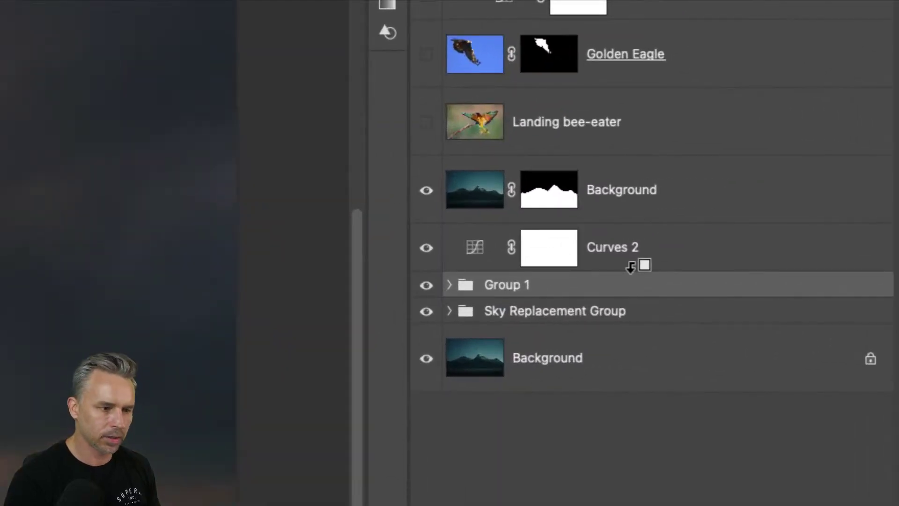
pyautogui.keyDown('alt'); pyautogui.click(630, 266); pyautogui.keyUp('alt')
pyautogui.doubleClick(503, 284)
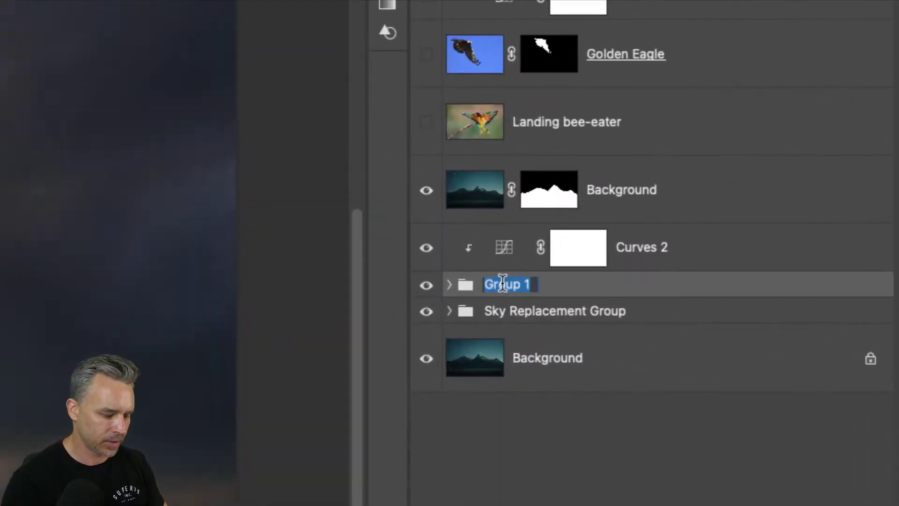
pyautogui.write('all the fish in the')
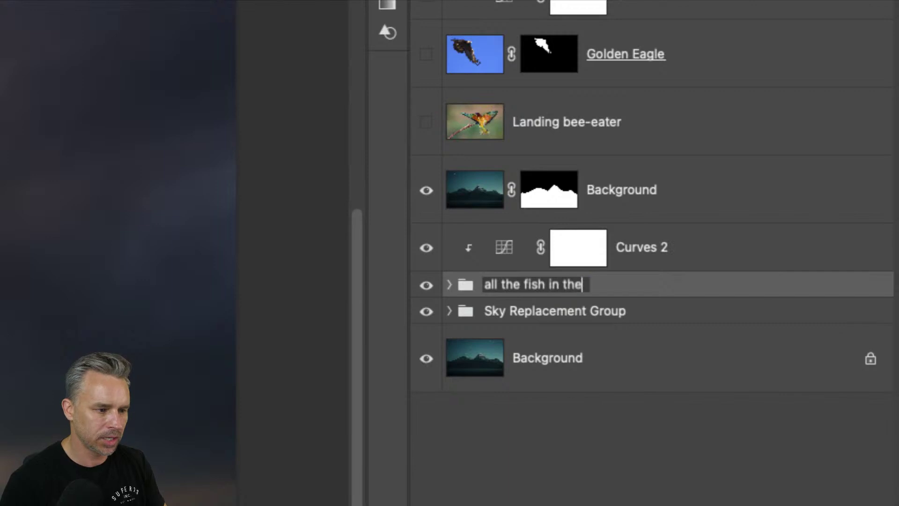
pyautogui.write(' saa and ome other s')
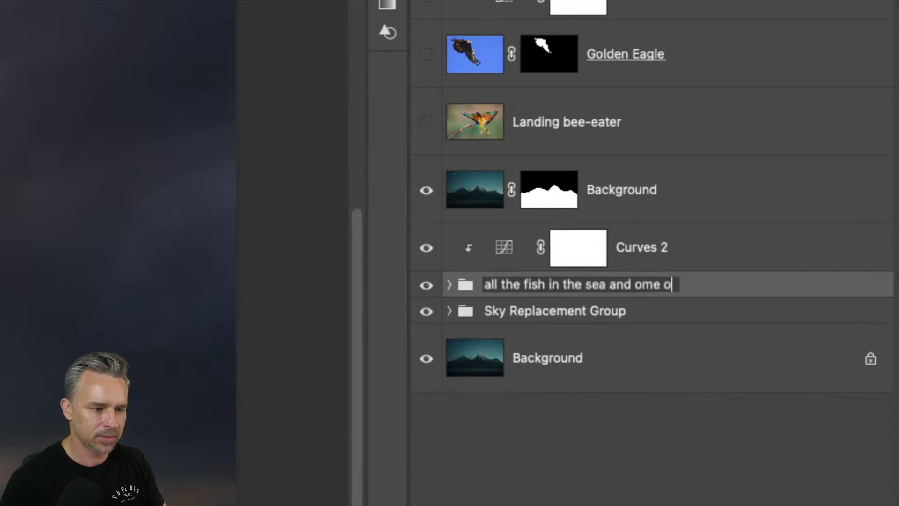
pyautogui.write('tuff')
pyautogui.press('Return')
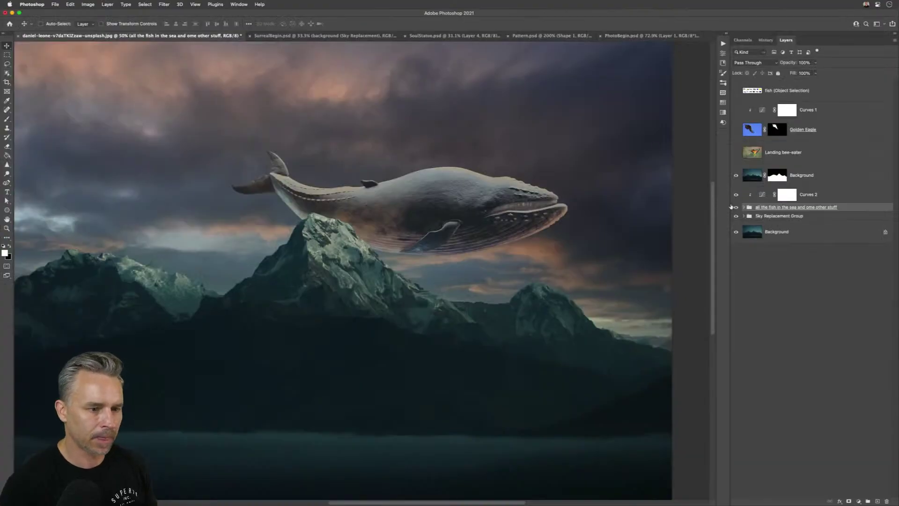
pyautogui.click(743, 207)
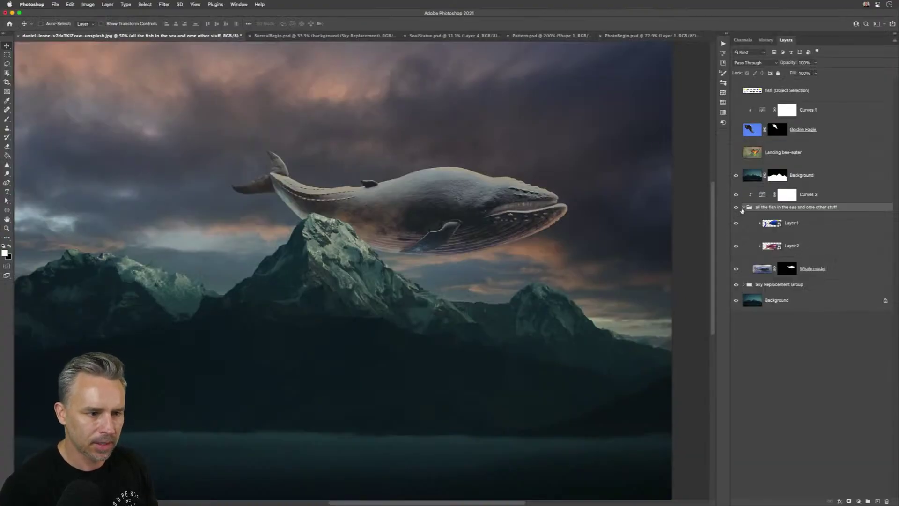
pyautogui.click(773, 248)
# - Release the fish layers' clipping and move the whale-and-fish group left and down
pyautogui.keyDown('alt'); pyautogui.click(788, 256); pyautogui.keyUp('alt')
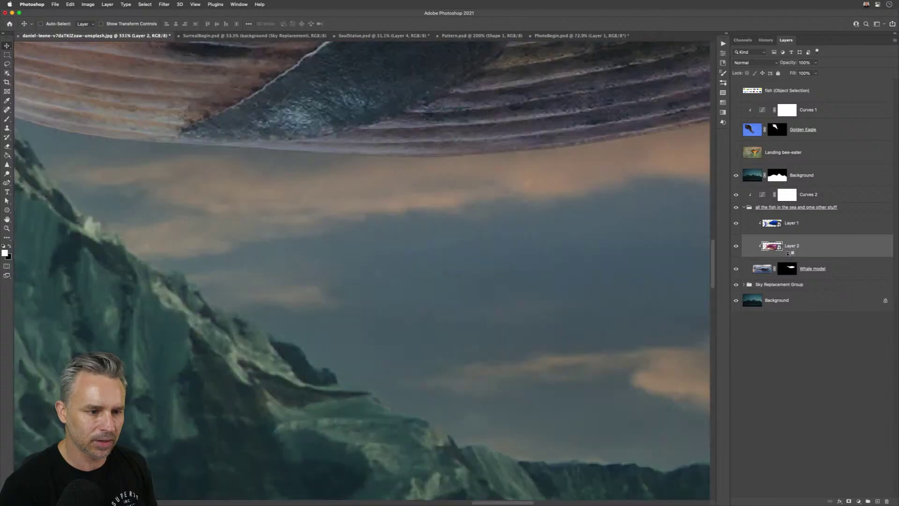
pyautogui.keyDown('alt'); pyautogui.click(784, 256); pyautogui.keyUp('alt')
pyautogui.press('super+0')
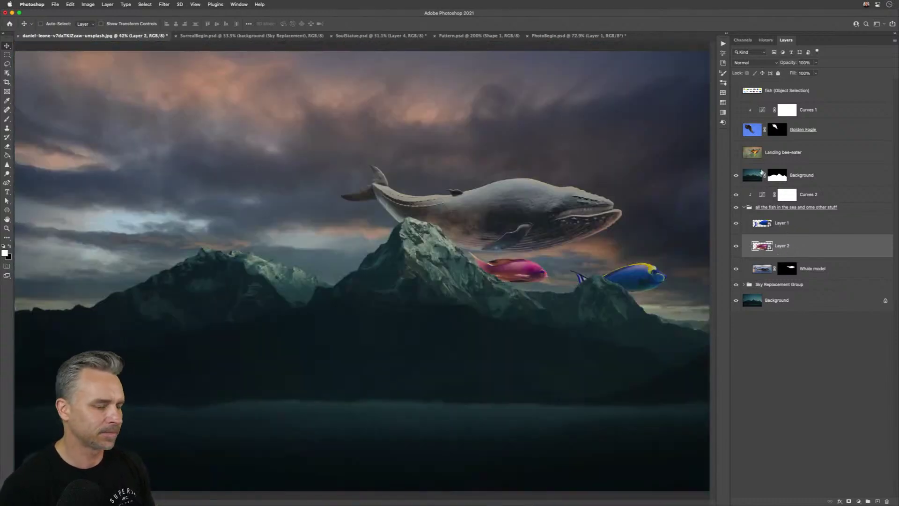
pyautogui.click(868, 208)
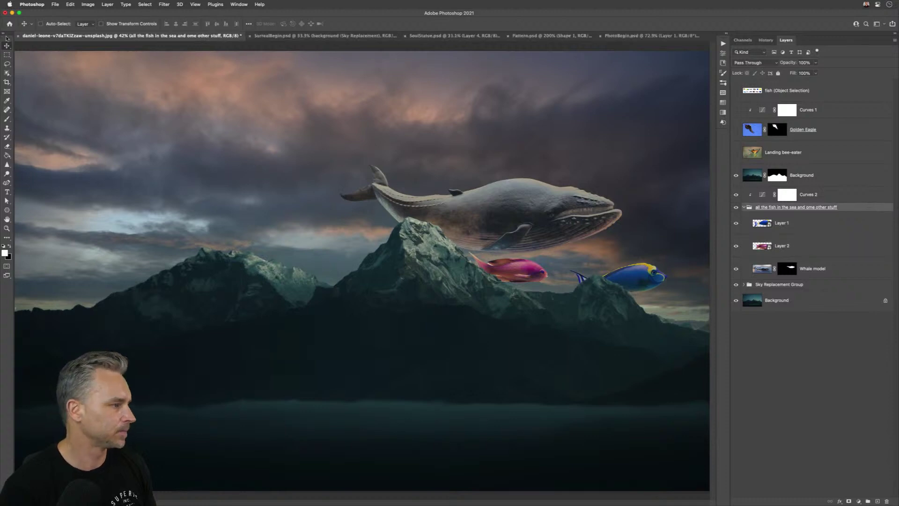
pyautogui.moveTo(457, 221); pyautogui.dragTo(327, 213)
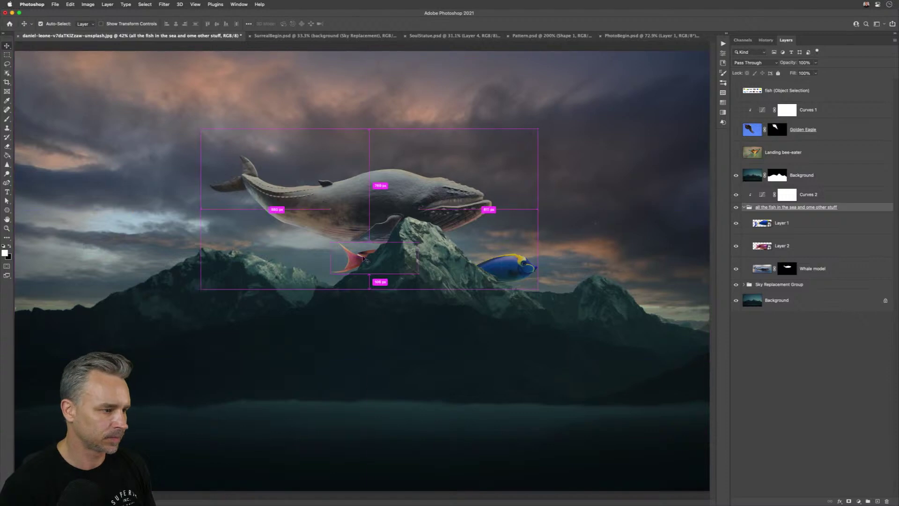
# - Move the pink fish left and raise the blue fish beside the central peak
pyautogui.moveTo(364, 259); pyautogui.dragTo(248, 253)
pyautogui.click(504, 267)
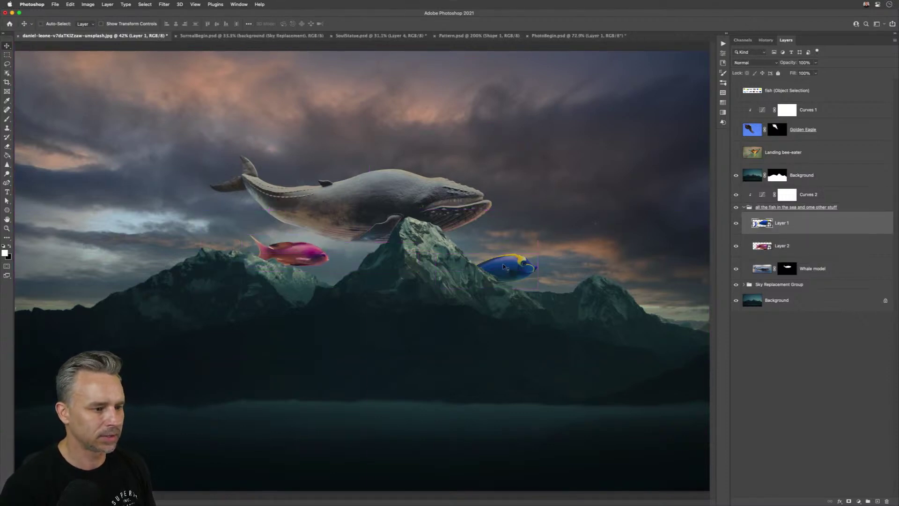
pyautogui.moveTo(504, 267); pyautogui.dragTo(499, 250)
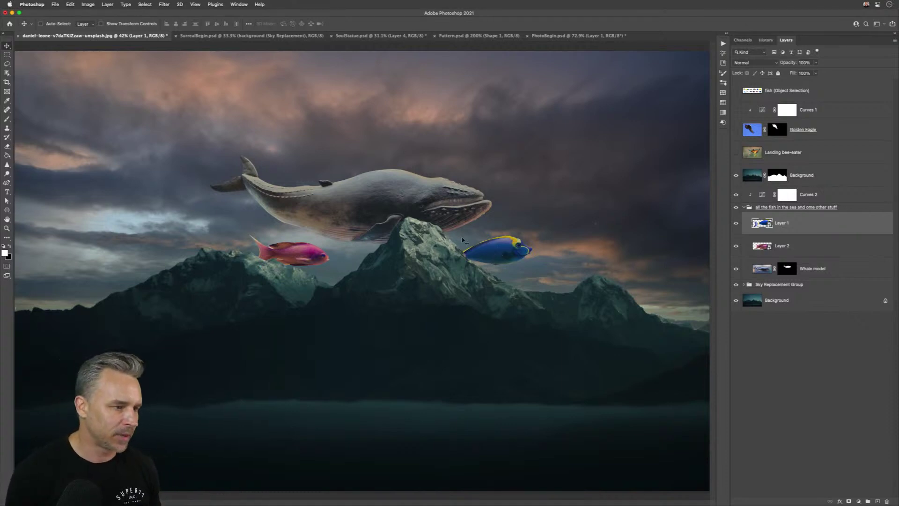
# - Scale the whale up to about 127% and shift it left over the peaks
pyautogui.keyDown('super'); pyautogui.click(306, 203); pyautogui.keyUp('super')
pyautogui.press('super+t')
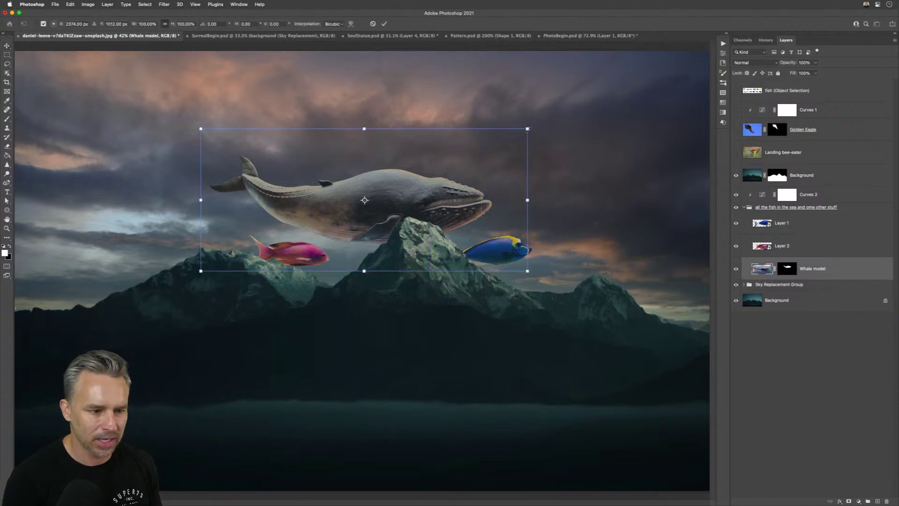
pyautogui.moveTo(529, 129); pyautogui.dragTo(616, 88)
pyautogui.moveTo(395, 197); pyautogui.dragTo(337, 202)
pyautogui.press('Return')
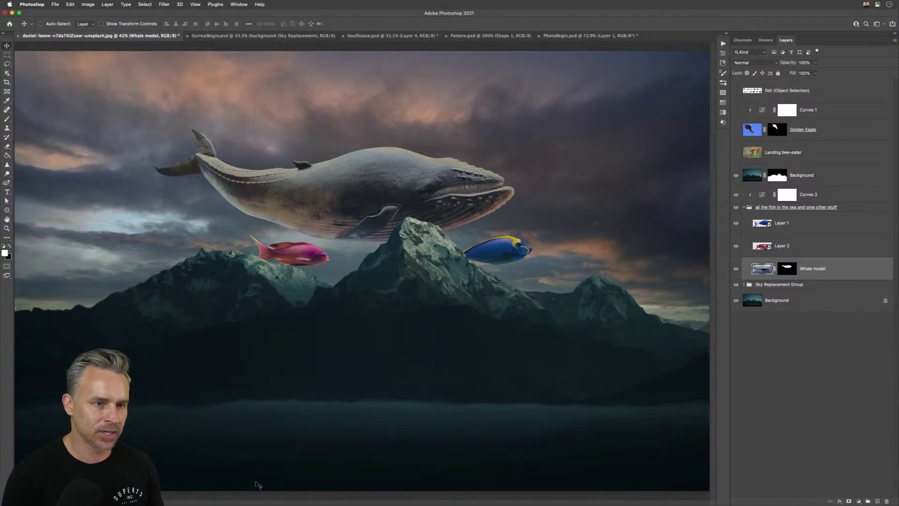
# - Widen the Chrome window and open the Photoshop Overlooked Features note
pyautogui.moveTo(256, 503)
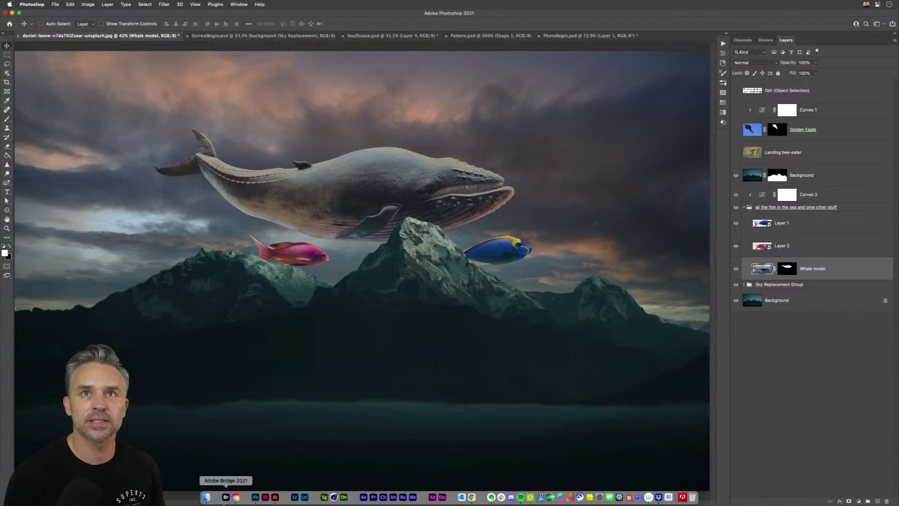
pyautogui.click(476, 501)
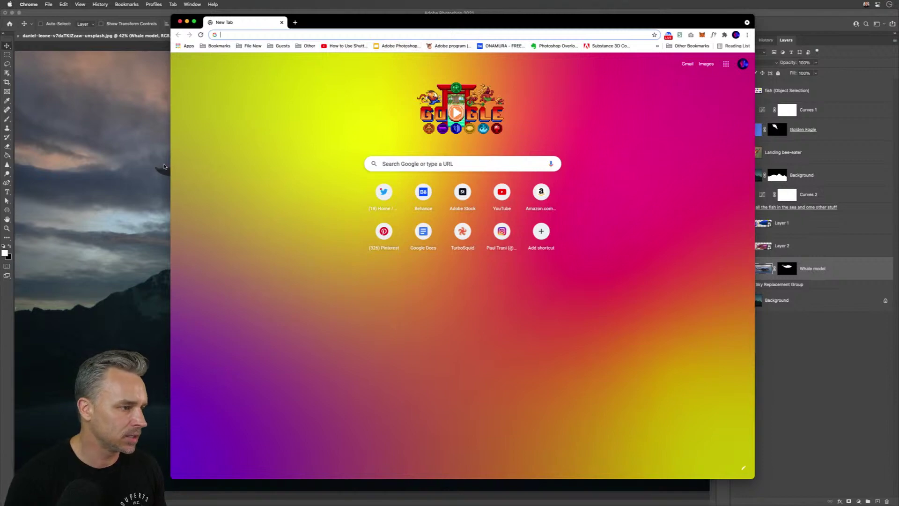
pyautogui.moveTo(170, 163); pyautogui.dragTo(1, 123)
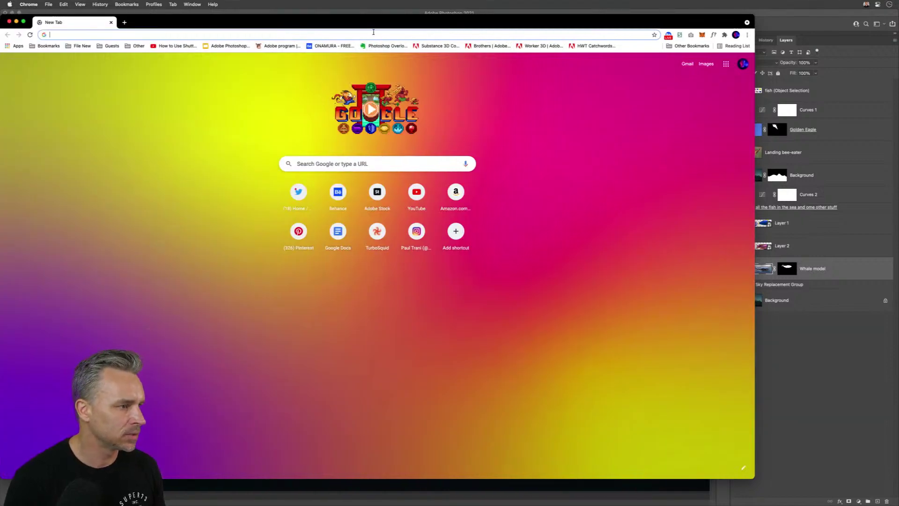
pyautogui.click(380, 46)
pyautogui.moveTo(336, 24); pyautogui.dragTo(392, 28)
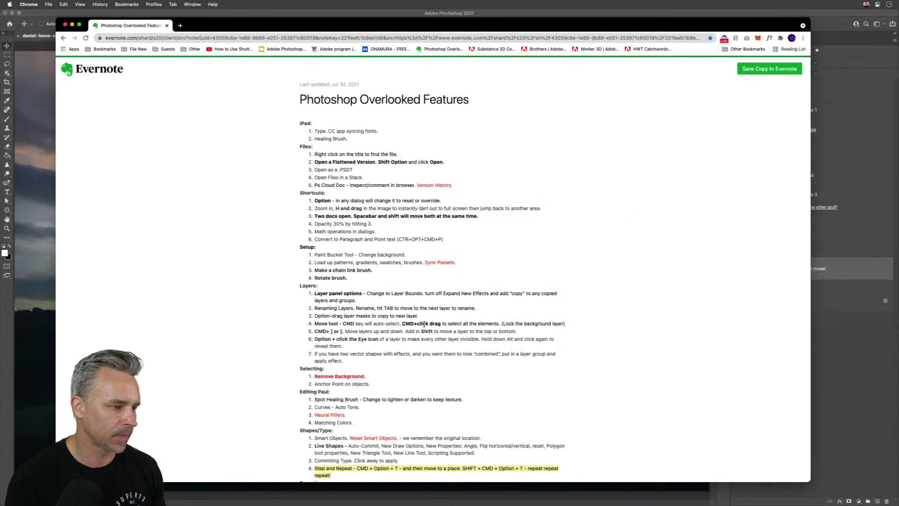
# - Select the note's web address and scroll through its tips
pyautogui.scroll(-5, 424, 324)
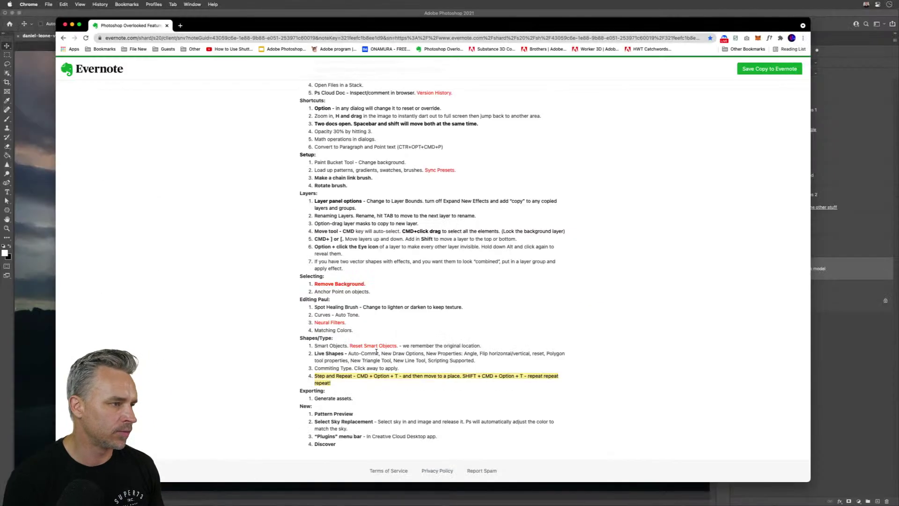
pyautogui.click(201, 38)
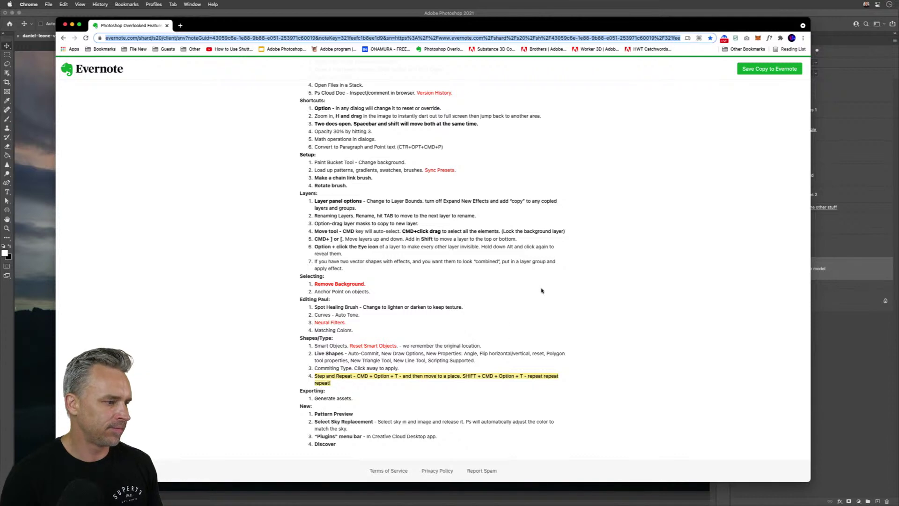
pyautogui.scroll(5, 542, 291)
pyautogui.scroll(-3, 447, 284)
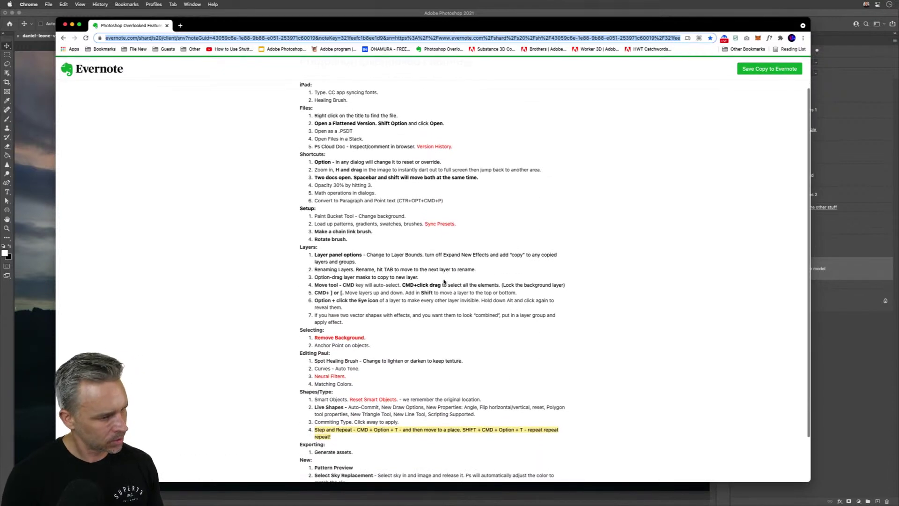
pyautogui.scroll(-2, 444, 281)
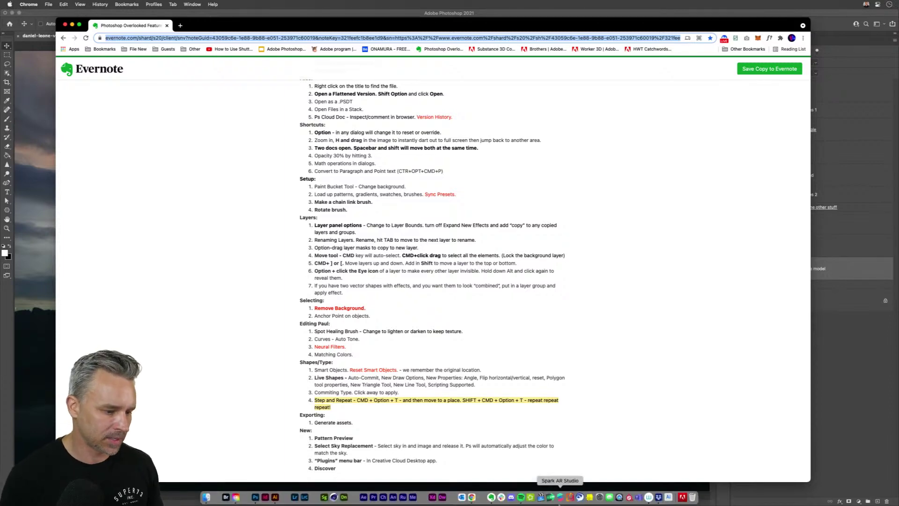
# - Open Behance in a new tab and paste the Evernote note link into the livestream chat
pyautogui.click(181, 26)
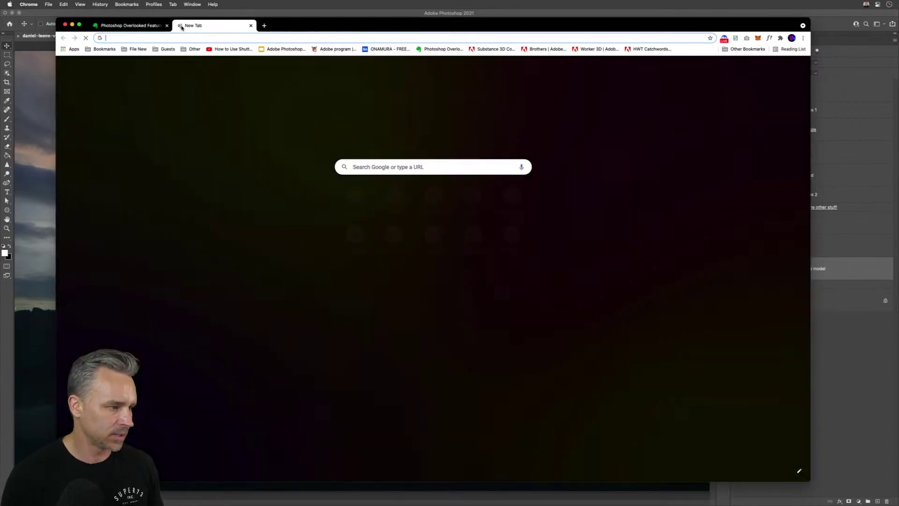
pyautogui.write('behance.net')
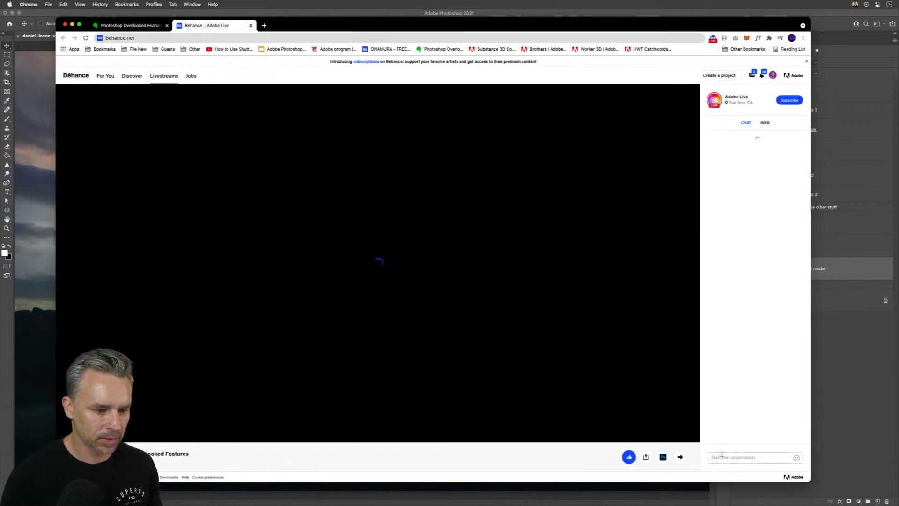
pyautogui.click(721, 456)
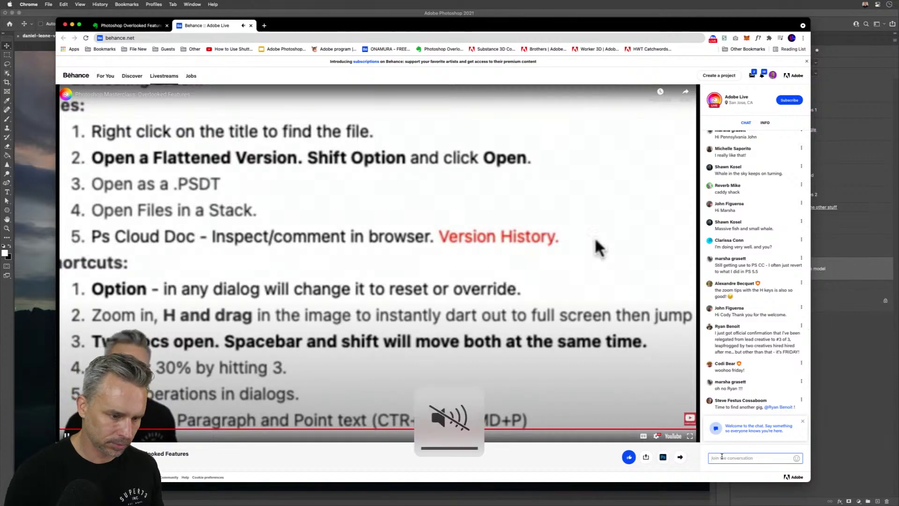
pyautogui.press('super+v')
pyautogui.press('super+a')
pyautogui.press('super+c')
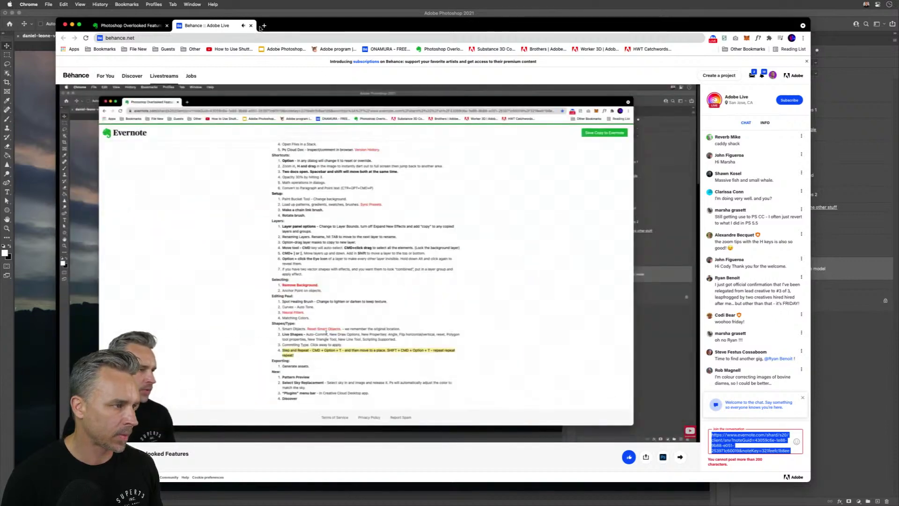
# - Open bitly.com in a new tab and log in with the account username
pyautogui.click(264, 26)
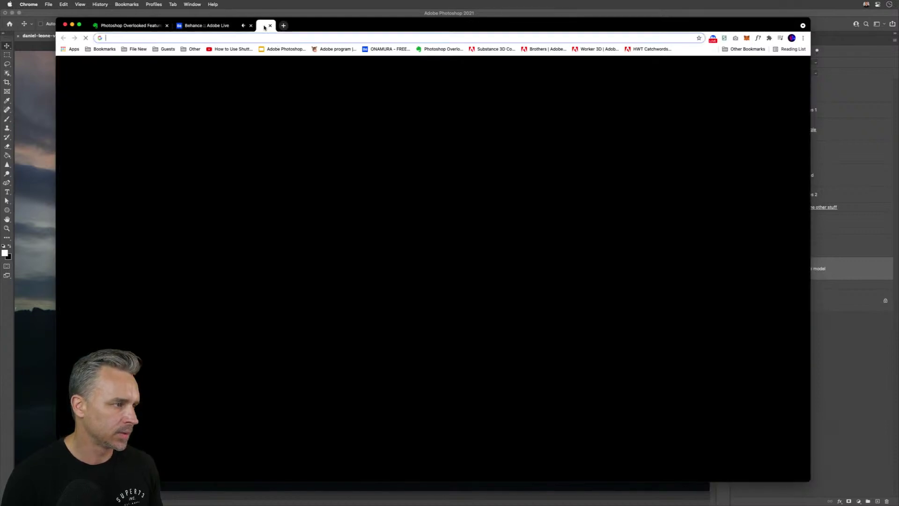
pyautogui.write('bit')
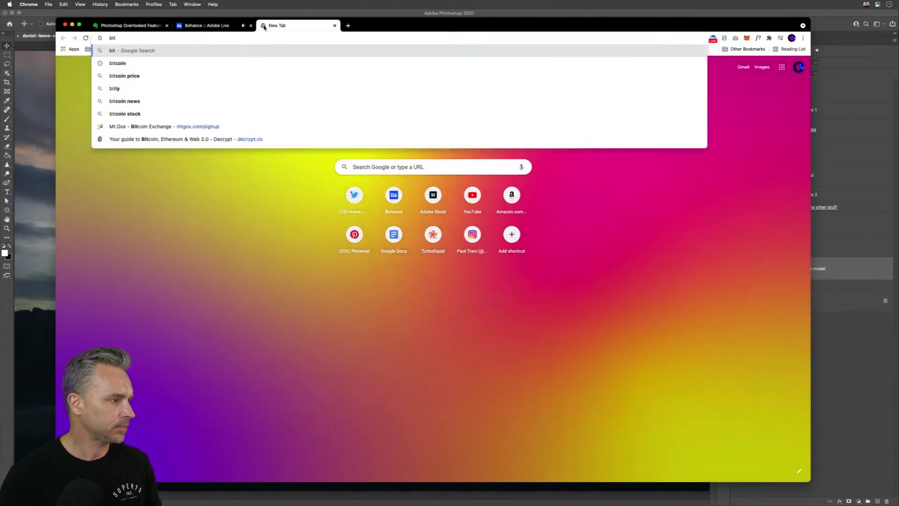
pyautogui.write('ly')
pyautogui.press('Return')
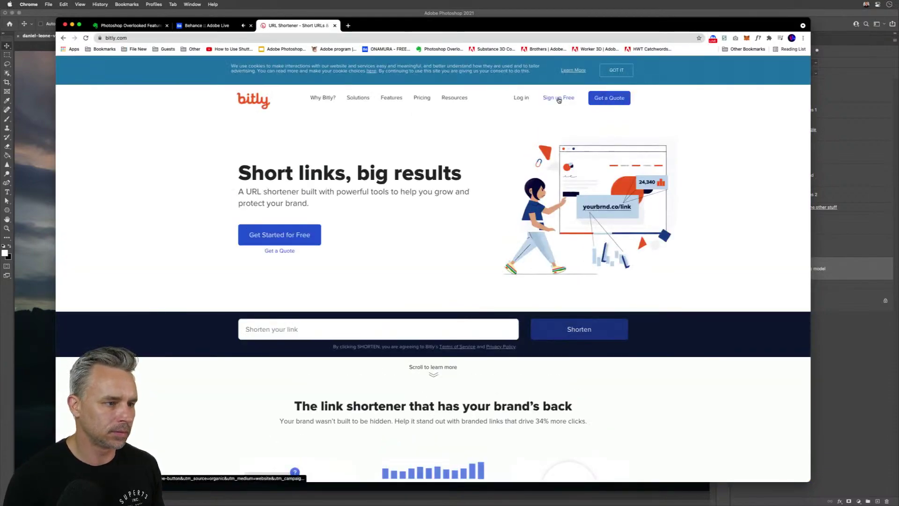
pyautogui.click(523, 99)
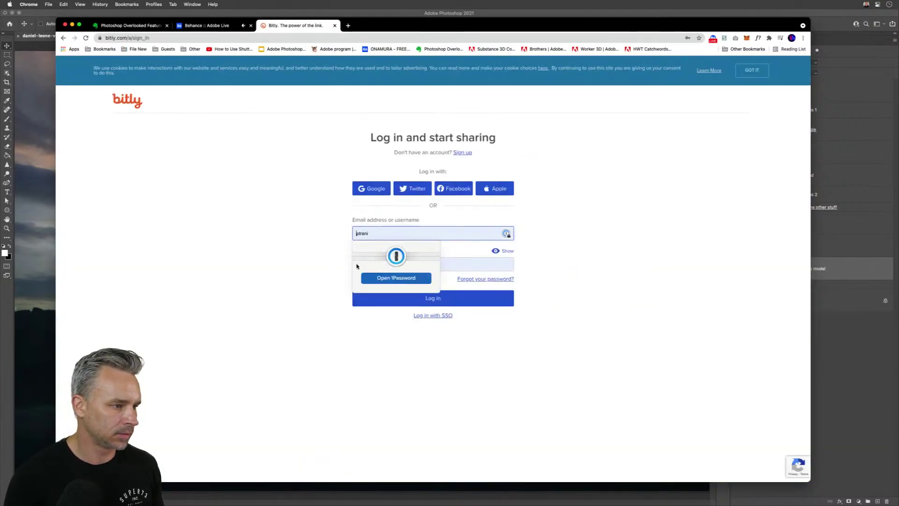
pyautogui.click(445, 305)
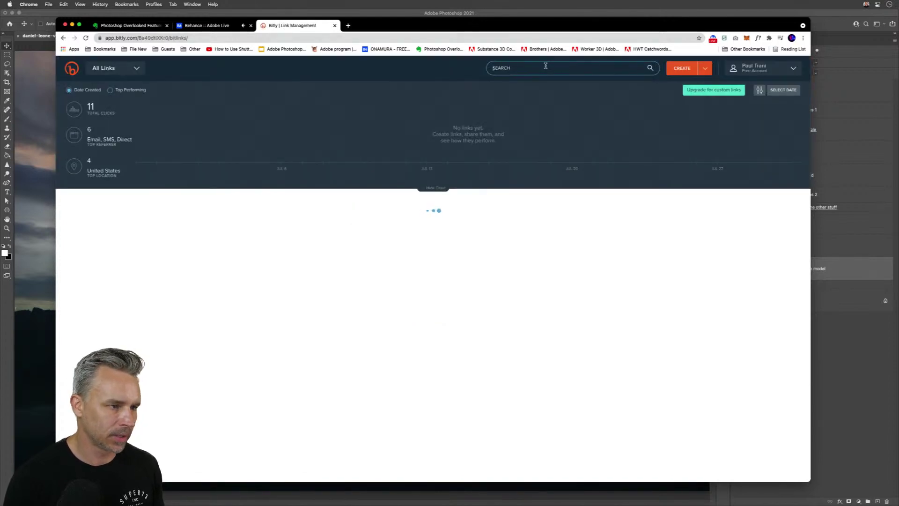
# - Search existing links for the Evernote note URL, then create a new short link from it
pyautogui.click(650, 68)
pyautogui.press('super+v')
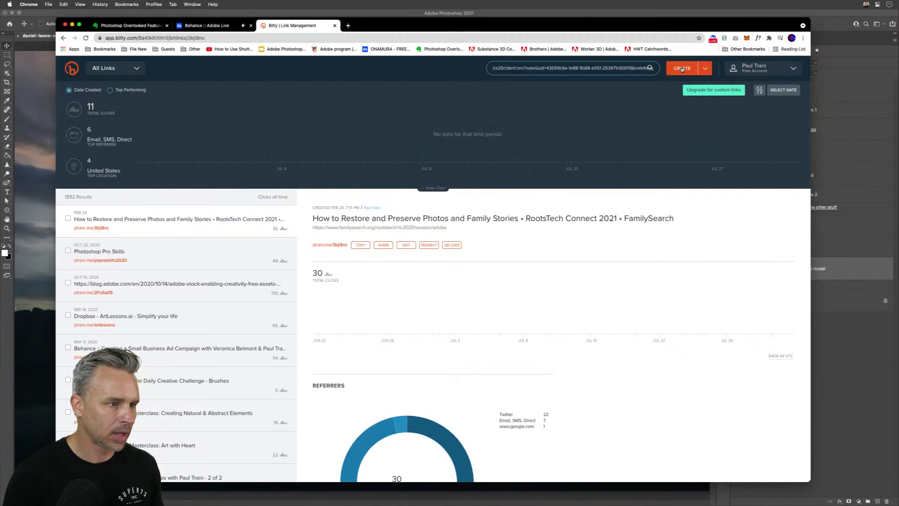
pyautogui.press('Return')
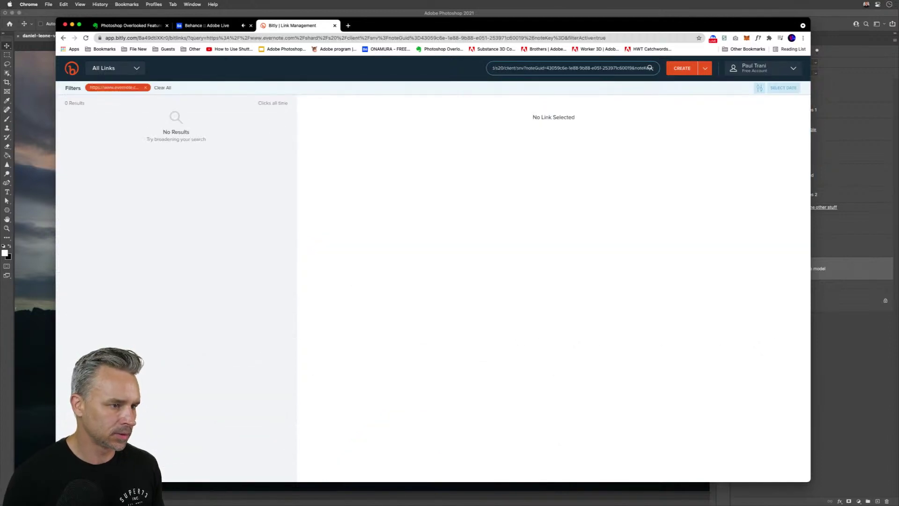
pyautogui.click(682, 69)
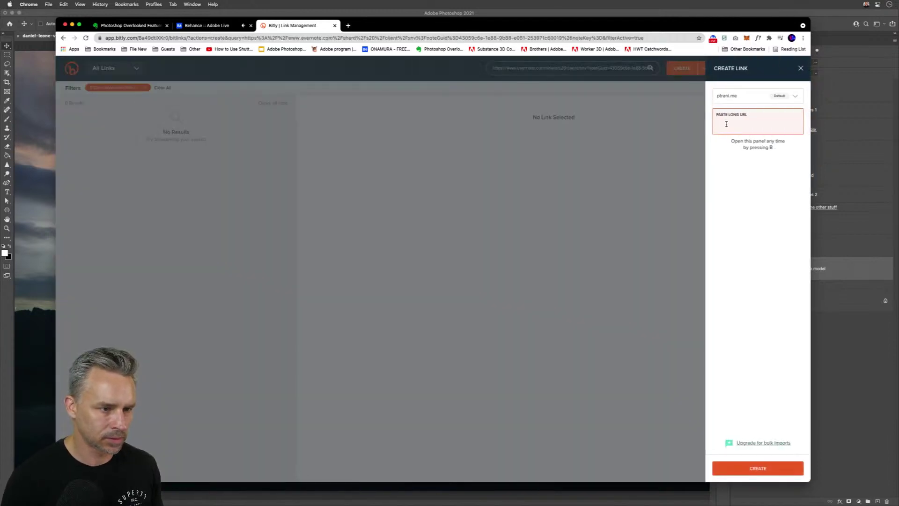
pyautogui.click(754, 466)
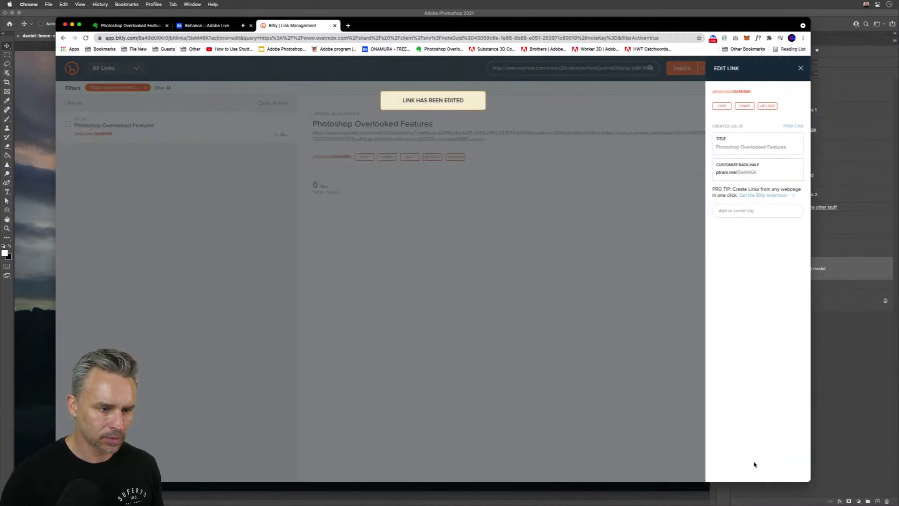
# - Edit the new link's back-half and copy the short link
pyautogui.doubleClick(766, 172)
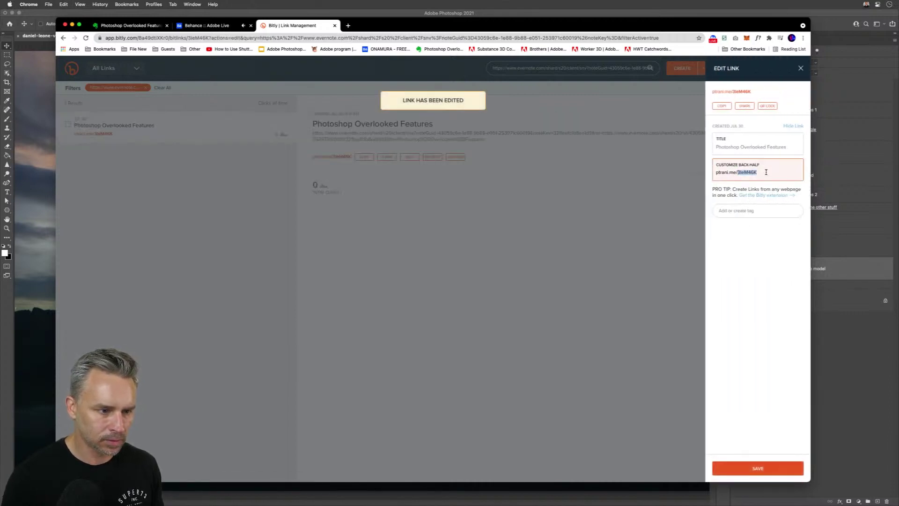
pyautogui.moveTo(770, 172); pyautogui.dragTo(679, 168)
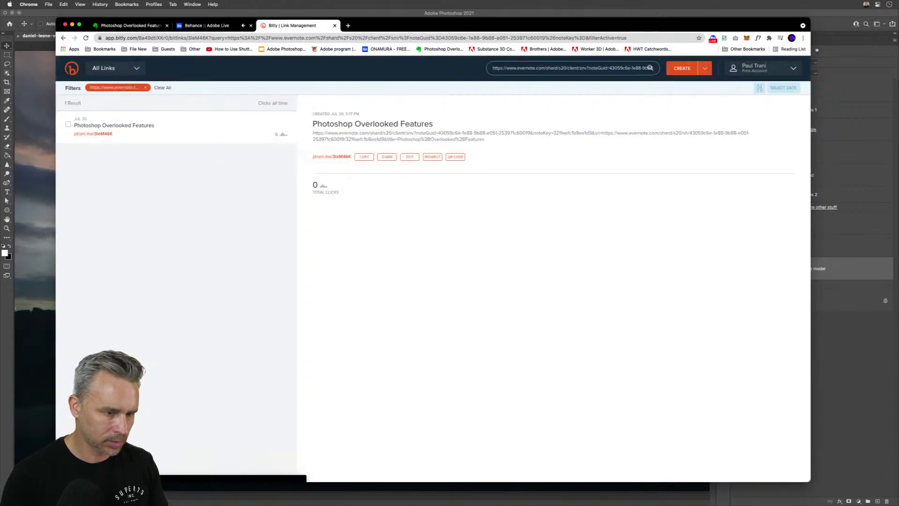
pyautogui.press('t')
pyautogui.click(401, 108)
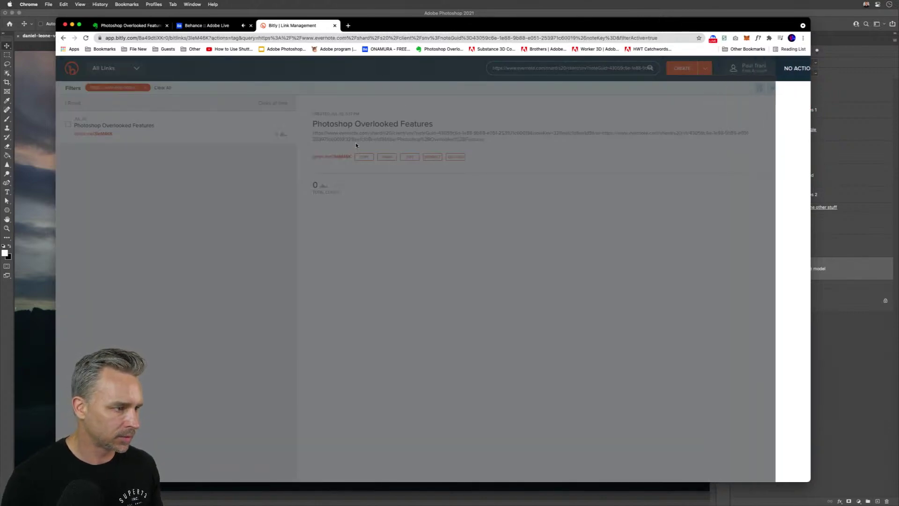
pyautogui.click(364, 159)
# - Post the Bitly short link in the Behance livestream chat, then close the Behance and Bitly tabs
pyautogui.click(206, 25)
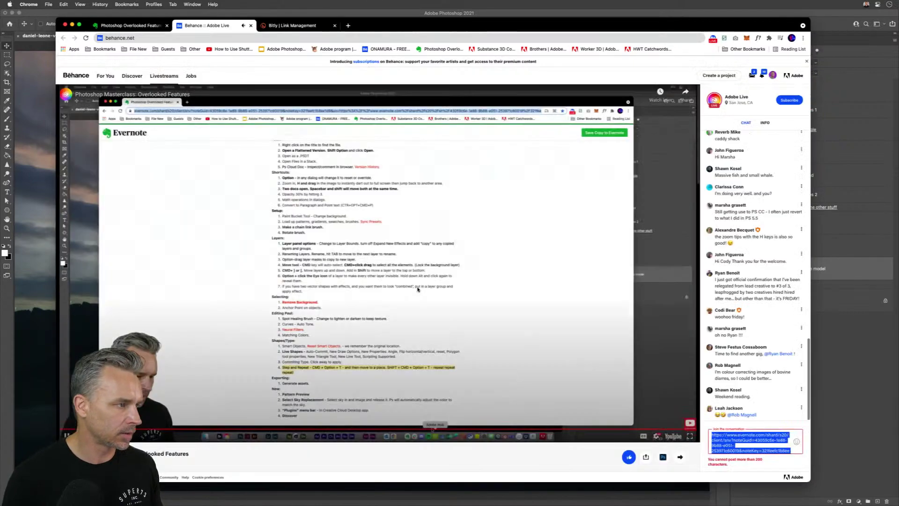
pyautogui.press('super+v')
pyautogui.press('Return')
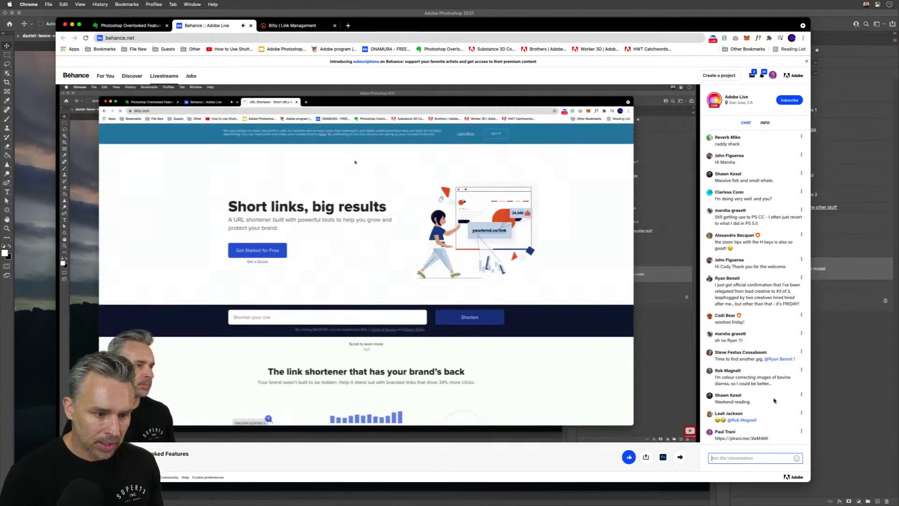
pyautogui.click(756, 290)
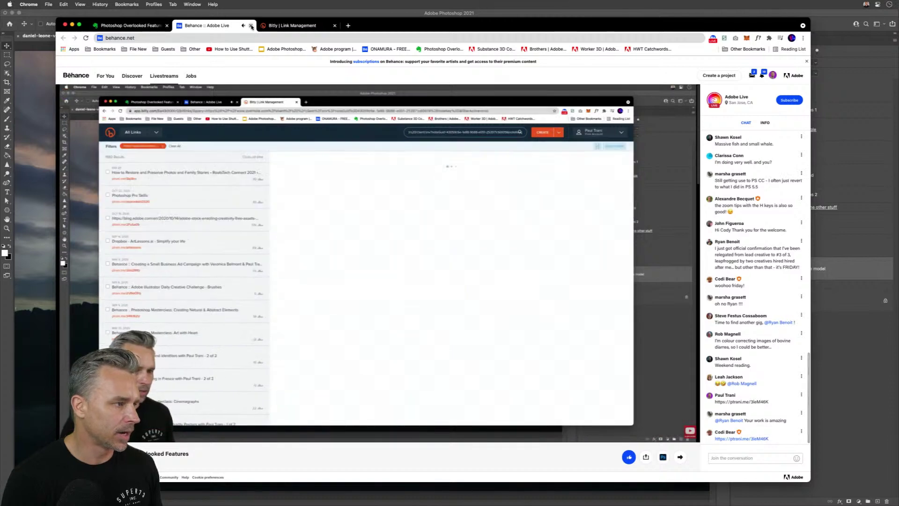
pyautogui.press('super+w')
pyautogui.press('super+w')
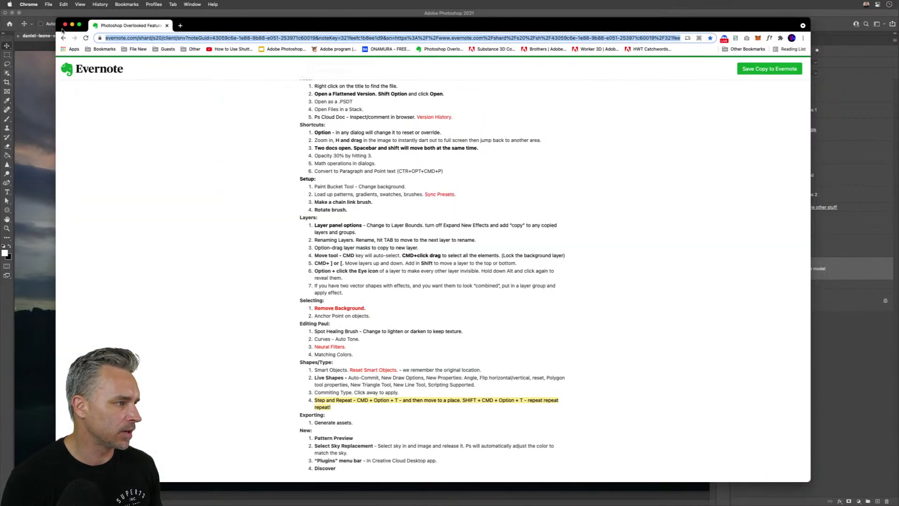
# - Scroll to the end of the Evernote note and bring Photoshop back to the front
pyautogui.scroll(-2, 359, 254)
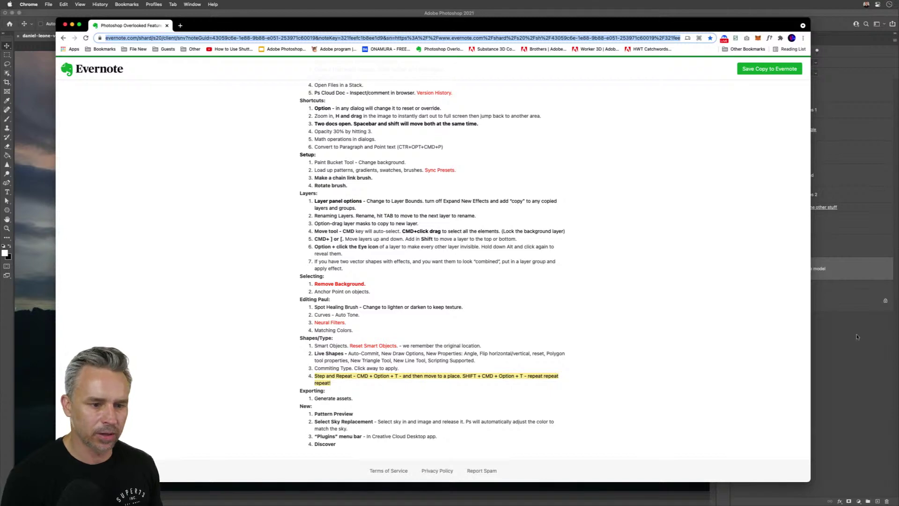
pyautogui.click(856, 336)
# - Step through the SurrealBegin and SoulStatue tabs to the Pattern.psd flower pattern document
pyautogui.click(195, 36)
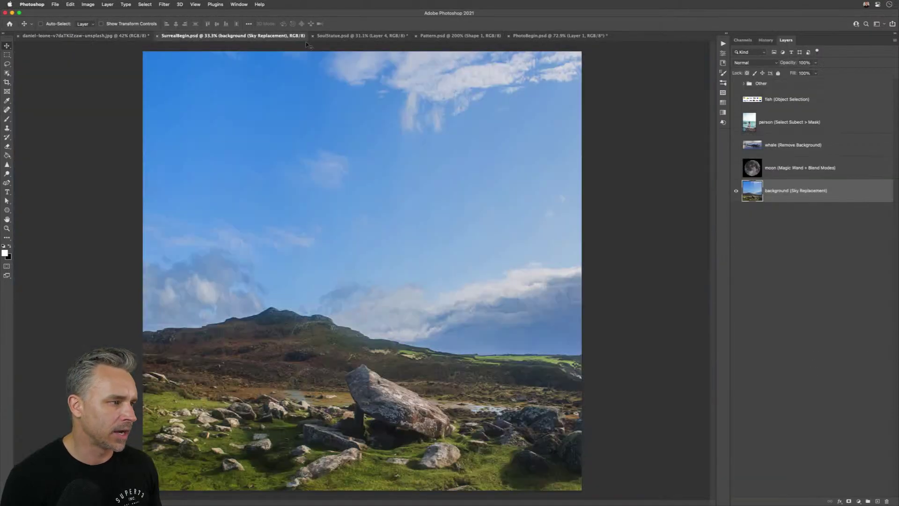
pyautogui.click(361, 36)
pyautogui.click(437, 36)
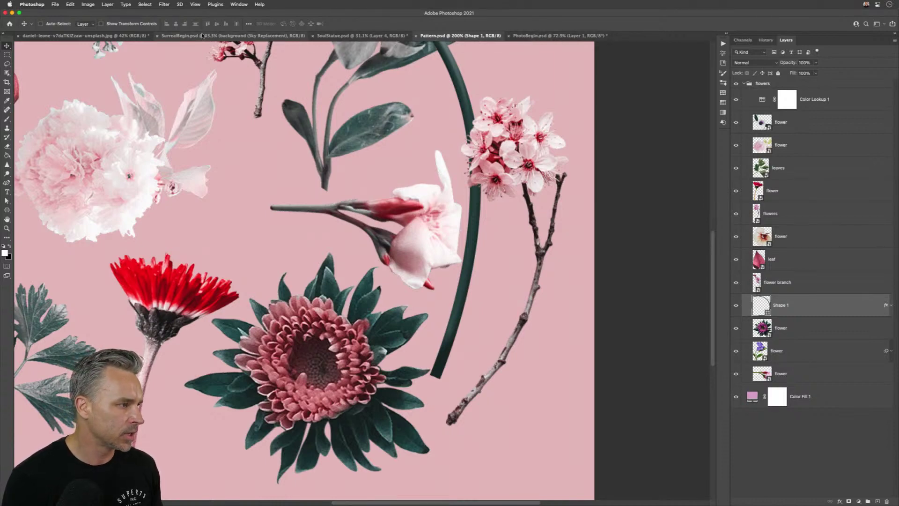
# - Open PatternPoster.psd from Desktop > Streaming Projects > Patterns in Finder
pyautogui.moveTo(236, 497)
pyautogui.click(206, 498)
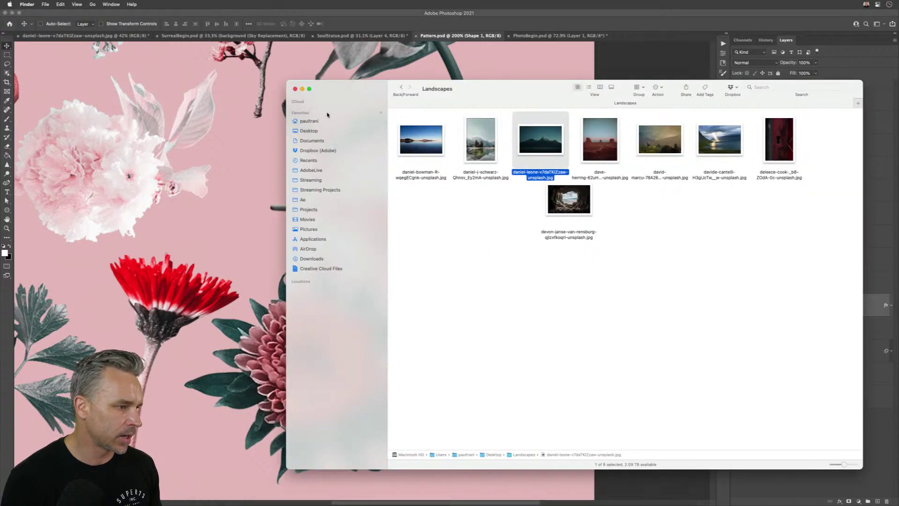
pyautogui.click(300, 131)
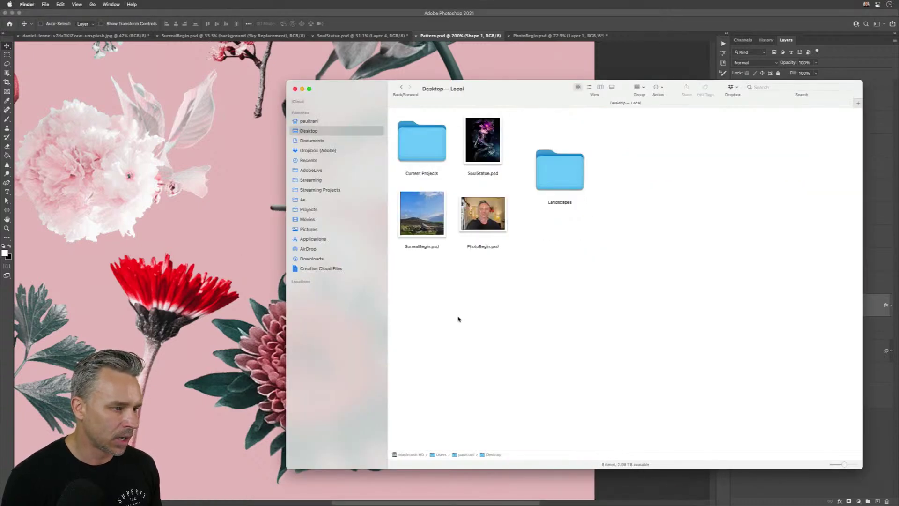
pyautogui.click(306, 191)
pyautogui.click(526, 331)
pyautogui.press('p')
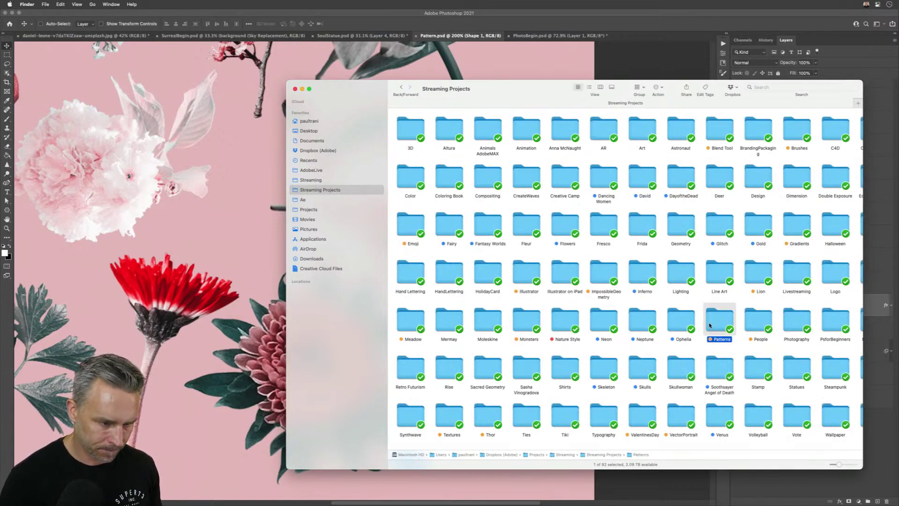
pyautogui.doubleClick(728, 324)
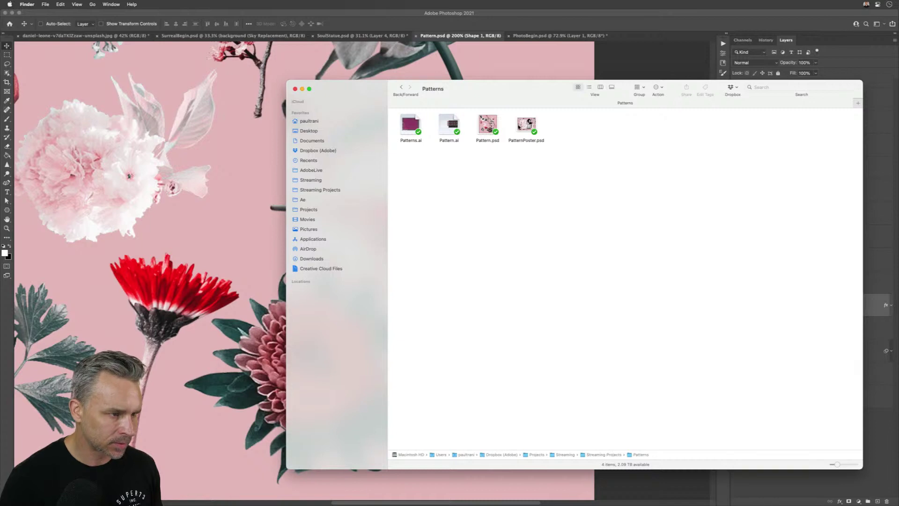
pyautogui.click(521, 126)
pyautogui.doubleClick(523, 127)
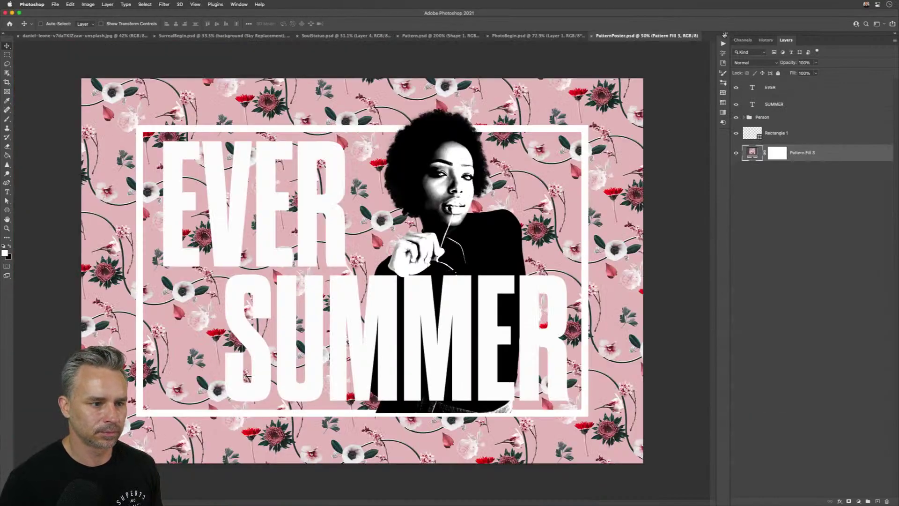
# - Replace the EVER SUMMER poster's flower pattern background with solid pink from the Swatches panel
pyautogui.click(724, 35)
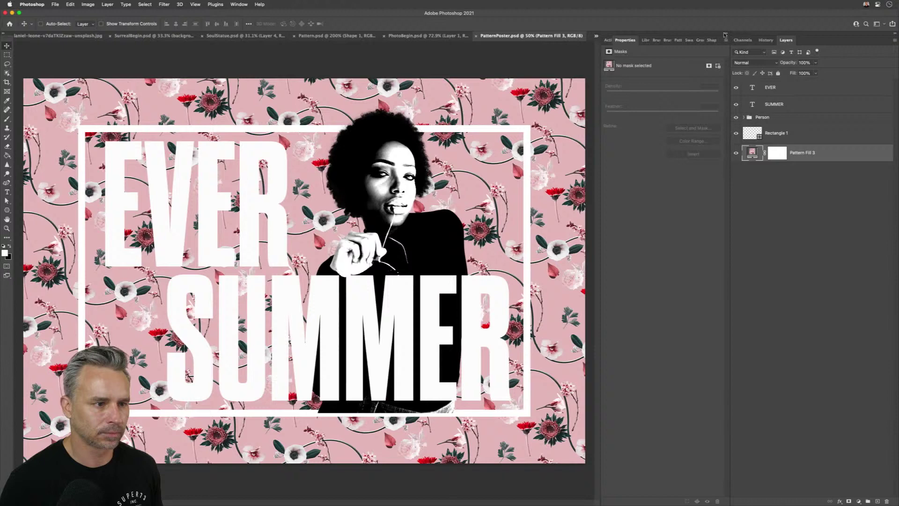
pyautogui.click(687, 41)
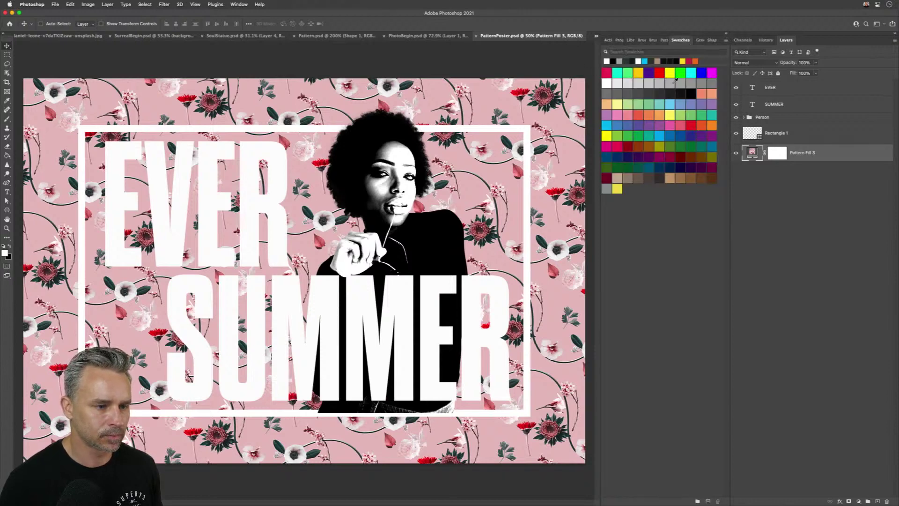
pyautogui.moveTo(672, 121); pyautogui.dragTo(813, 160)
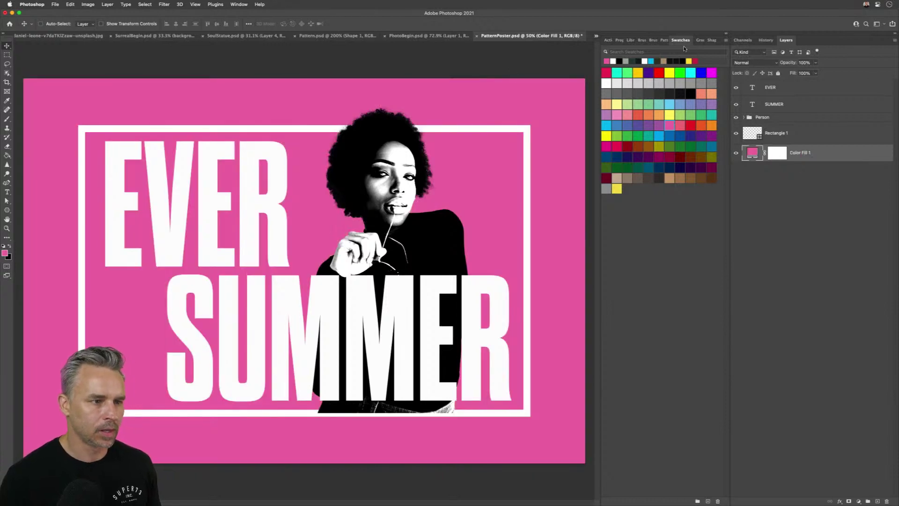
pyautogui.click(727, 33)
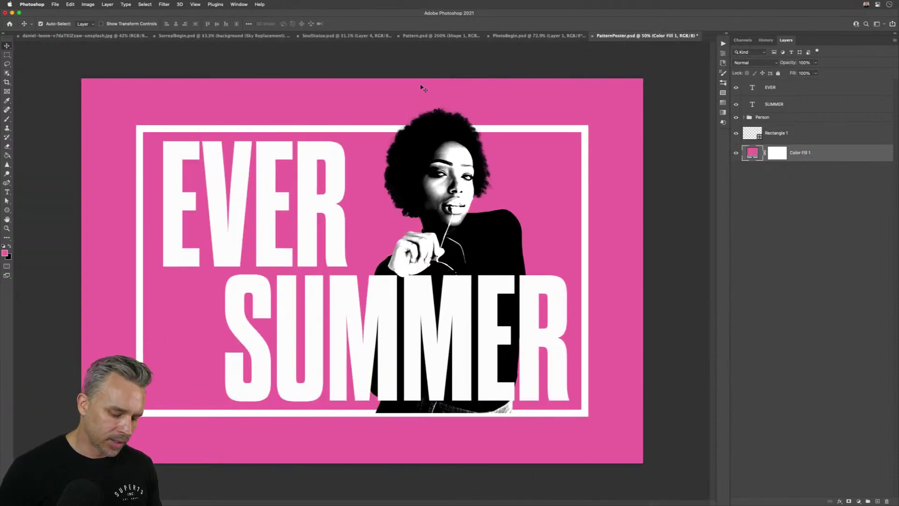
pyautogui.press('super+minus')
pyautogui.press('super+plus')
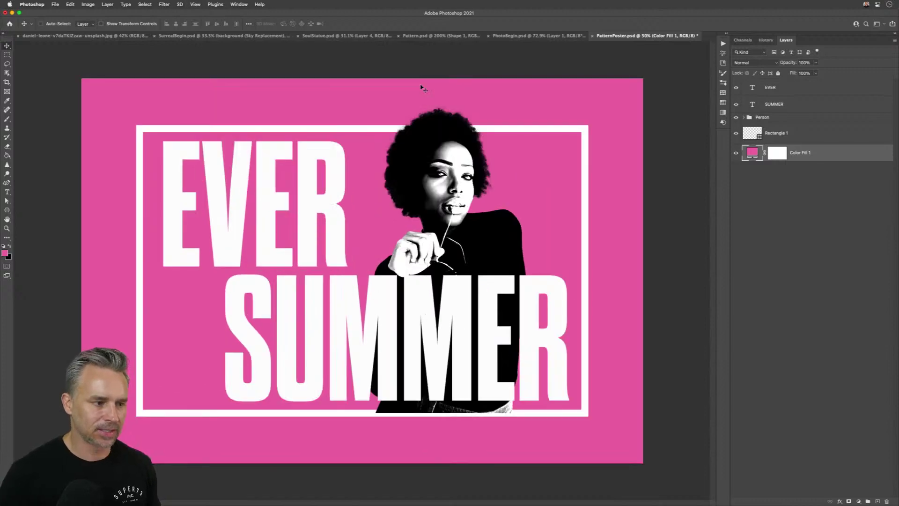
# - Reopen the side panels and flip to the flower pattern document and back to the poster
pyautogui.click(725, 35)
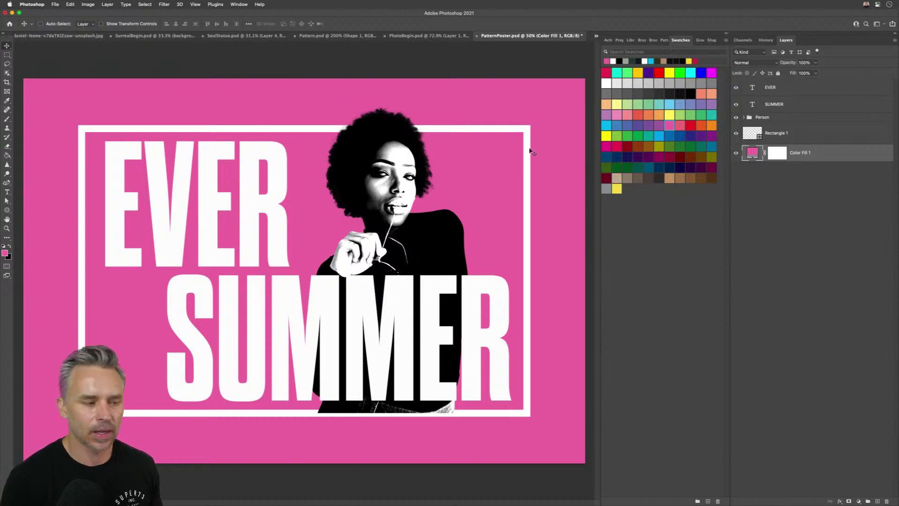
pyautogui.click(314, 38)
pyautogui.click(538, 36)
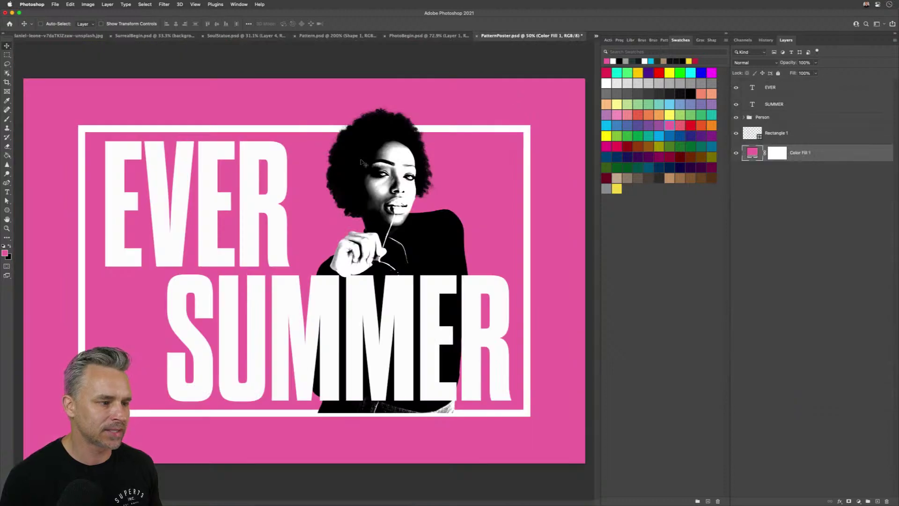
# - Nudge the pink flower and leaf sprig up and right in the tile, then turn on View > Pattern Preview
pyautogui.click(328, 36)
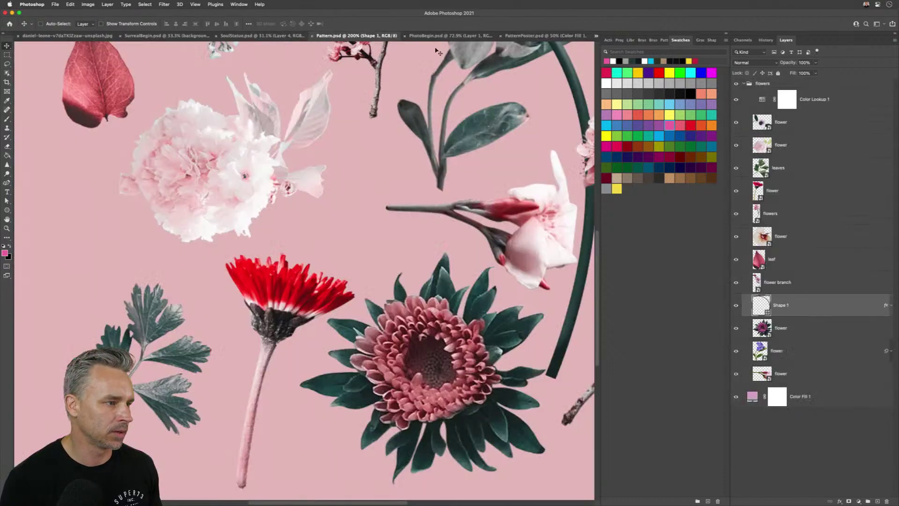
pyautogui.press('super+minus')
pyautogui.press('super+minus')
pyautogui.press('super+minus')
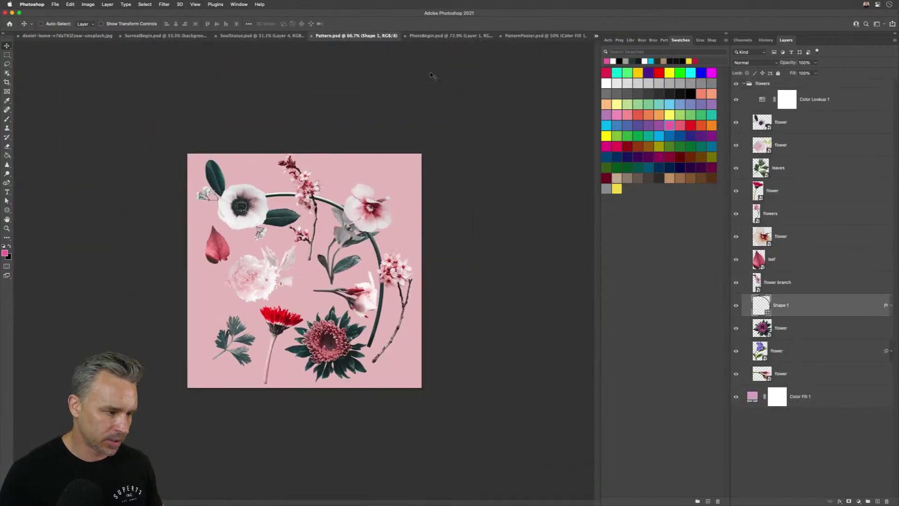
pyautogui.press('super+plus')
pyautogui.moveTo(403, 189); pyautogui.dragTo(413, 161)
pyautogui.click(183, 377)
pyautogui.moveTo(182, 377); pyautogui.dragTo(195, 366)
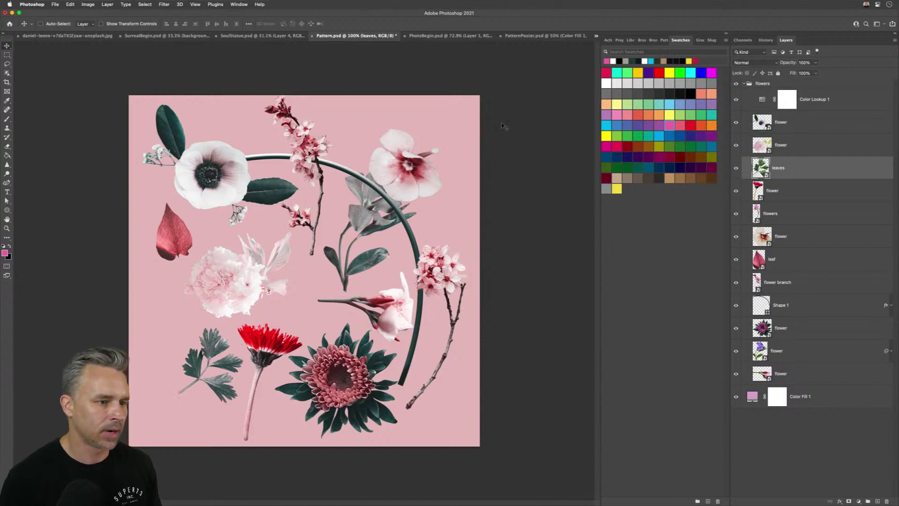
pyautogui.click(195, 4)
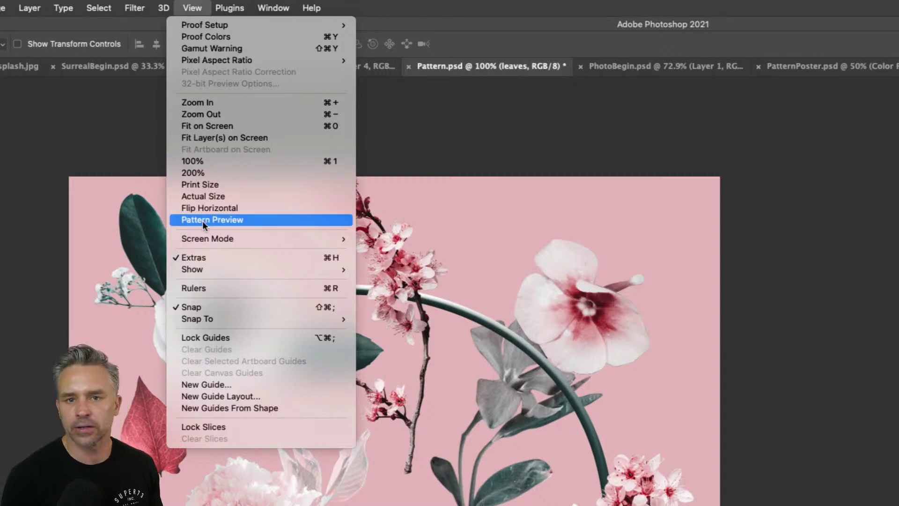
pyautogui.click(202, 221)
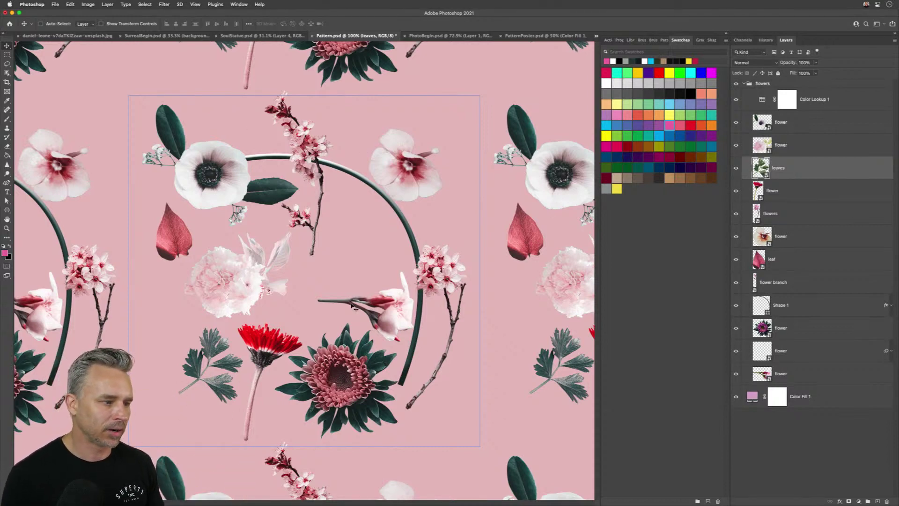
# - Shift the pink flower, fern and pink-white flower into the tile's empty gaps
pyautogui.press('super+minus')
pyautogui.press('super+minus')
pyautogui.press('super+minus')
pyautogui.press('super+minus')
pyautogui.press('super+minus')
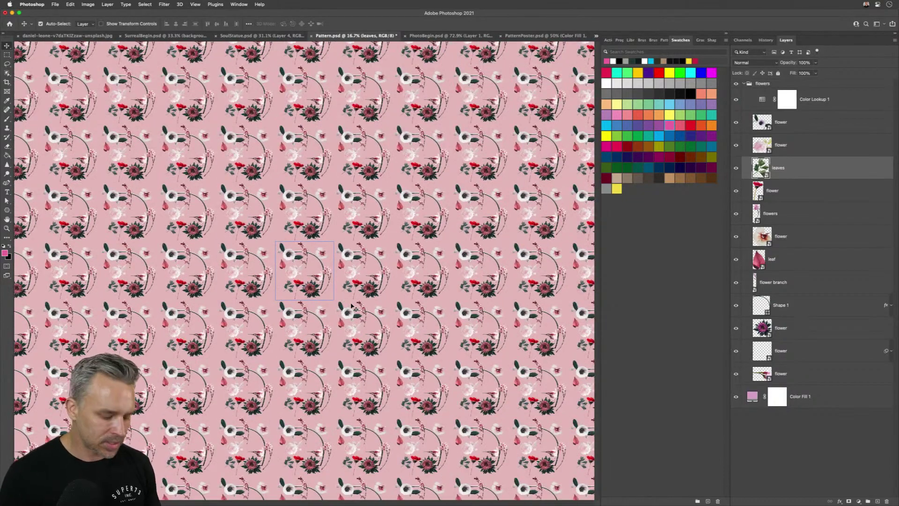
pyautogui.press('super+plus')
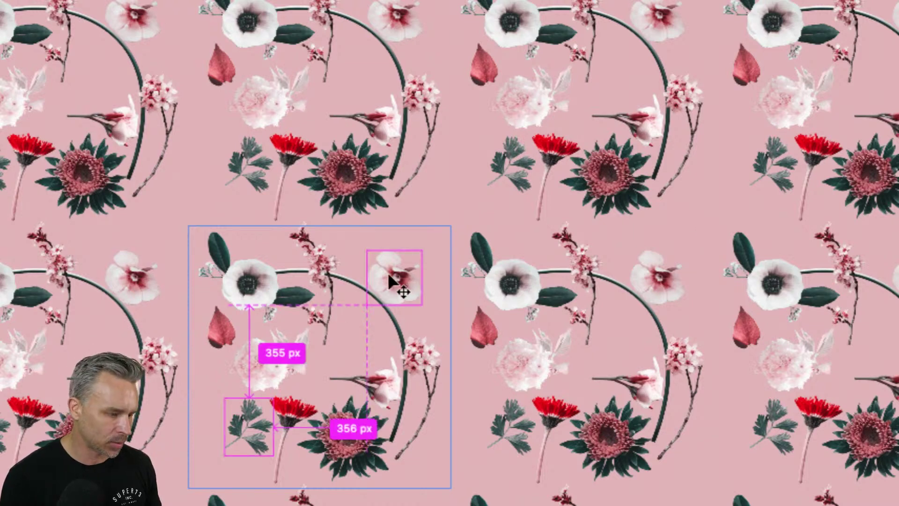
pyautogui.moveTo(388, 284); pyautogui.dragTo(404, 269)
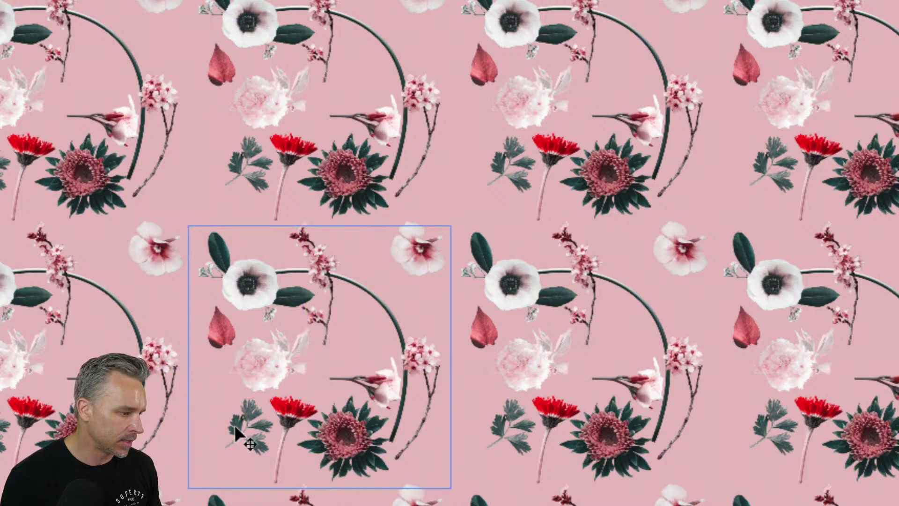
pyautogui.moveTo(234, 426); pyautogui.dragTo(331, 335)
pyautogui.moveTo(398, 318)
pyautogui.mouseDown()
pyautogui.moveTo(386, 330)
pyautogui.moveTo(384, 322)
pyautogui.mouseUp()
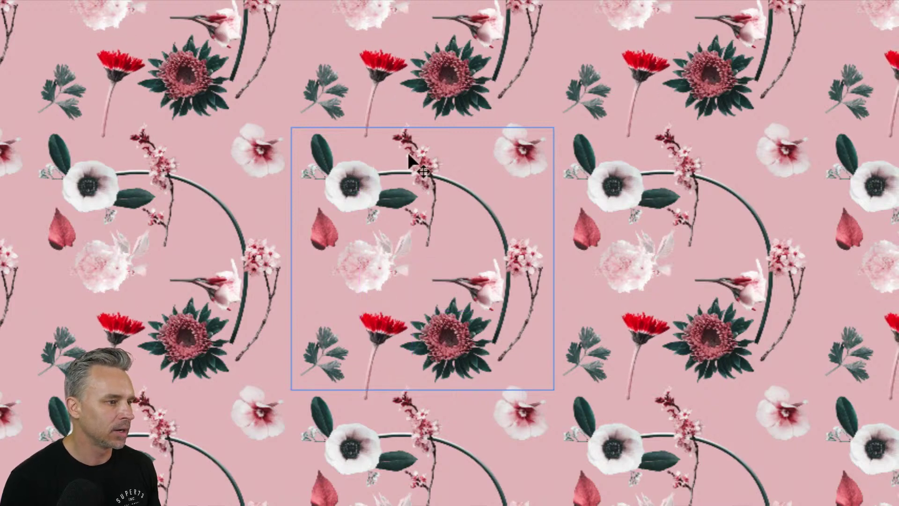
pyautogui.moveTo(515, 142); pyautogui.dragTo(507, 157)
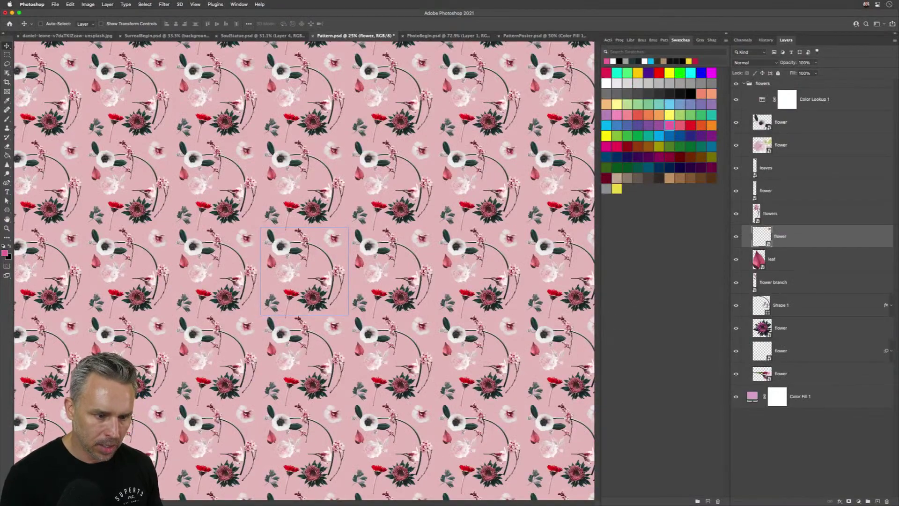
# - Extend the Shape 1 stem path with three Pen anchors curving down into the next tile
pyautogui.keyDown('super'); pyautogui.click(107, 159); pyautogui.keyUp('super')
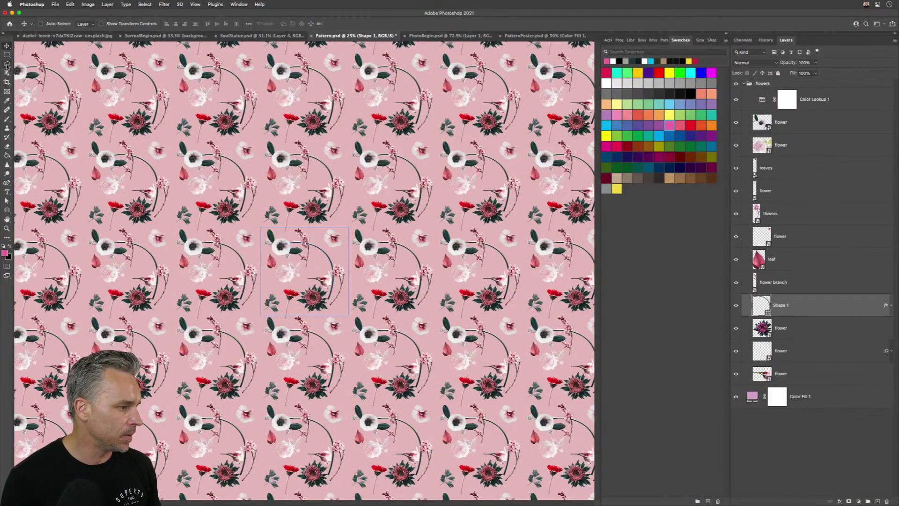
pyautogui.press('super+equal')
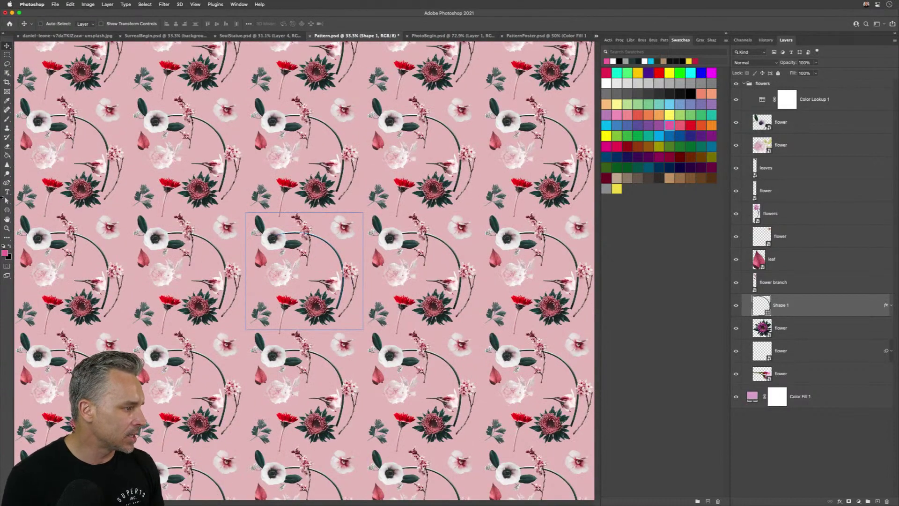
pyautogui.click(6, 201)
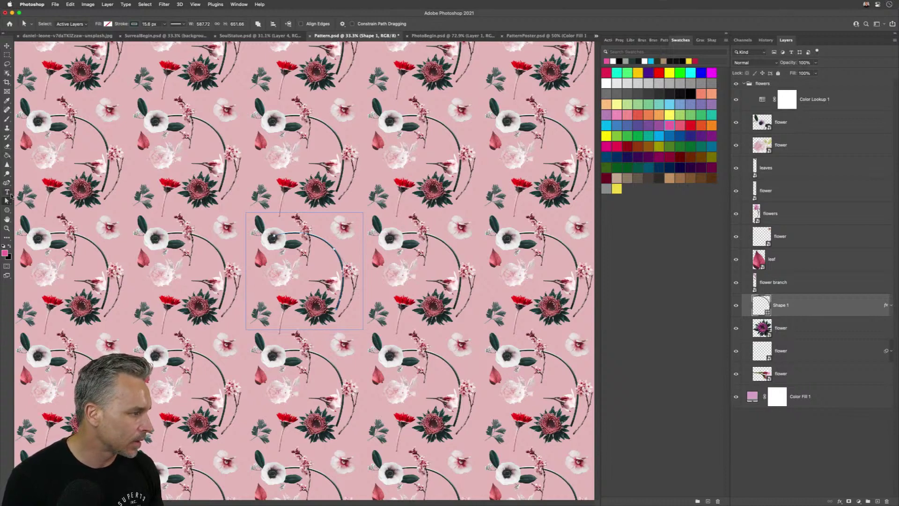
pyautogui.click(7, 184)
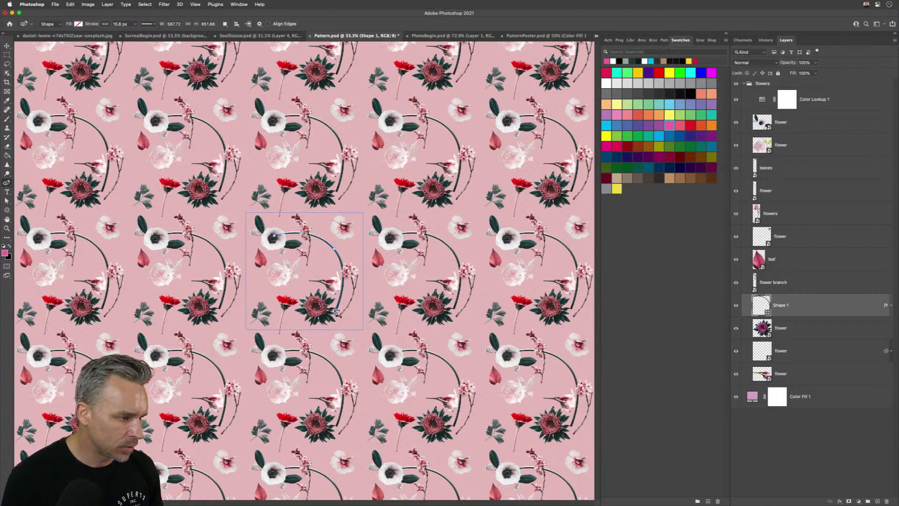
pyautogui.click(336, 310)
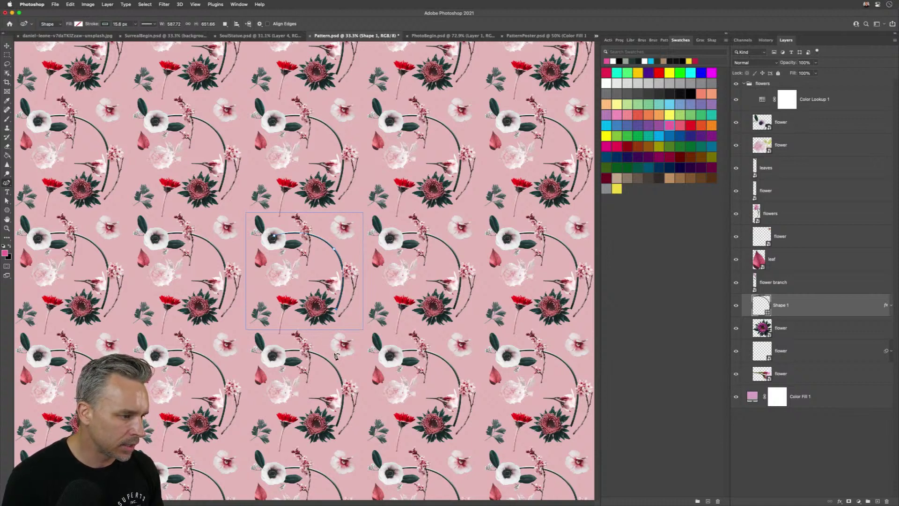
pyautogui.keyDown('shift'); pyautogui.click(335, 354); pyautogui.keyUp('shift')
pyautogui.click(391, 358)
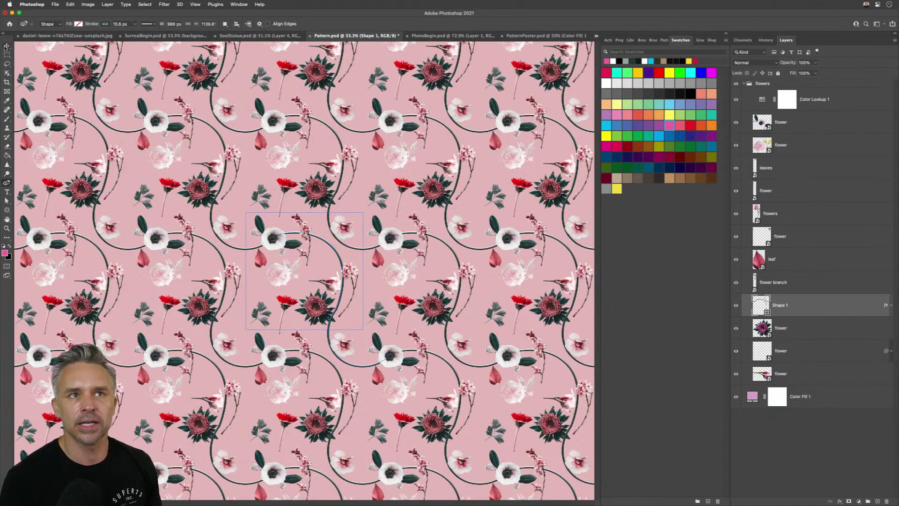
pyautogui.click(6, 46)
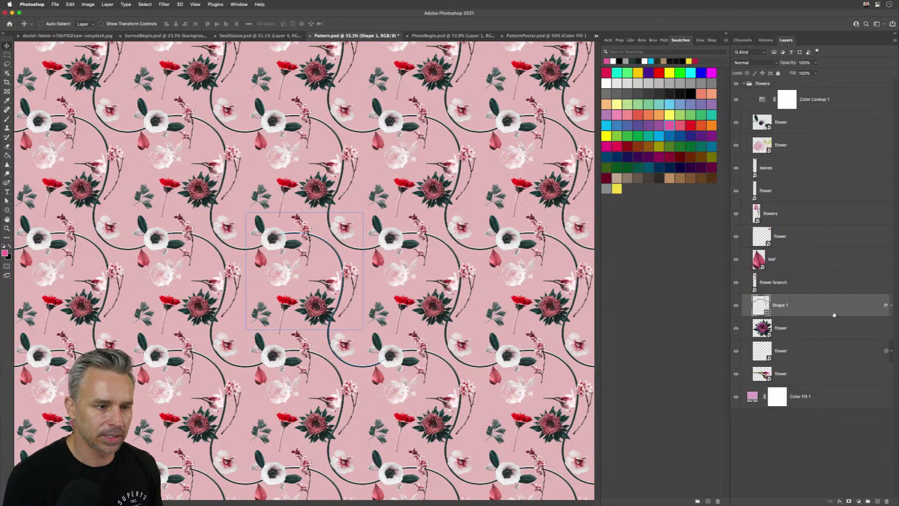
pyautogui.click(834, 100)
# - Define the whole flowers tile as a pattern named 'flowers for my friends', then return to PatternPoster
pyautogui.click(831, 83)
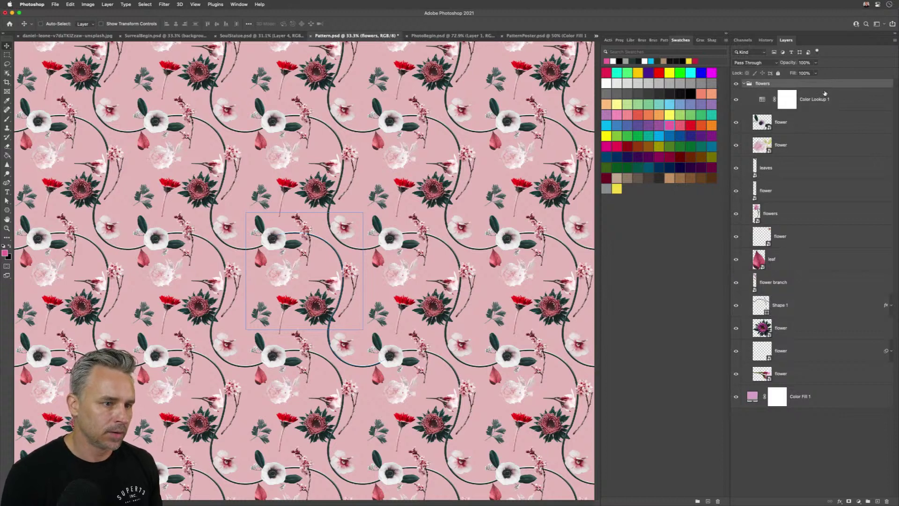
pyautogui.press('super+a')
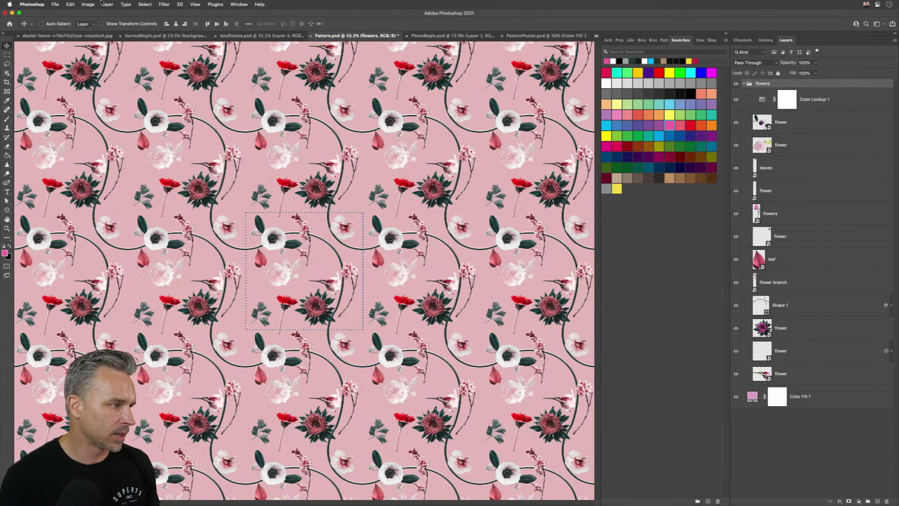
pyautogui.click(70, 4)
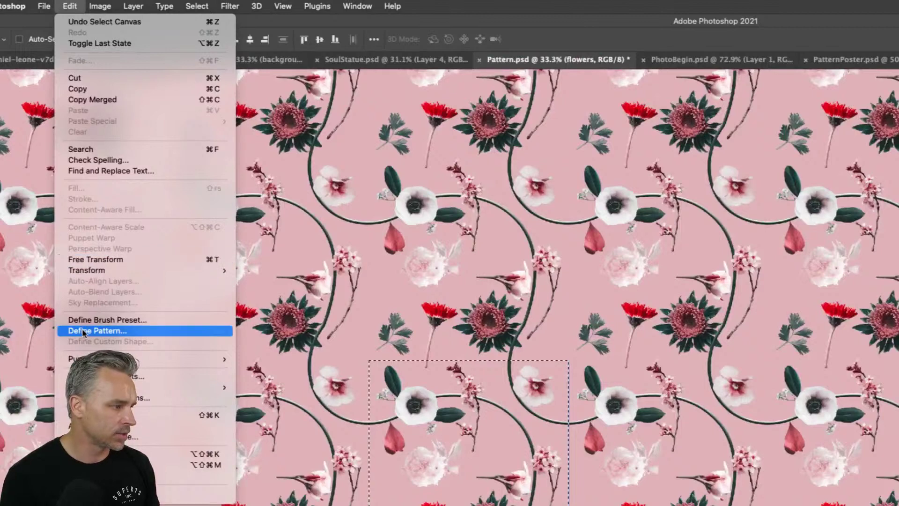
pyautogui.click(82, 331)
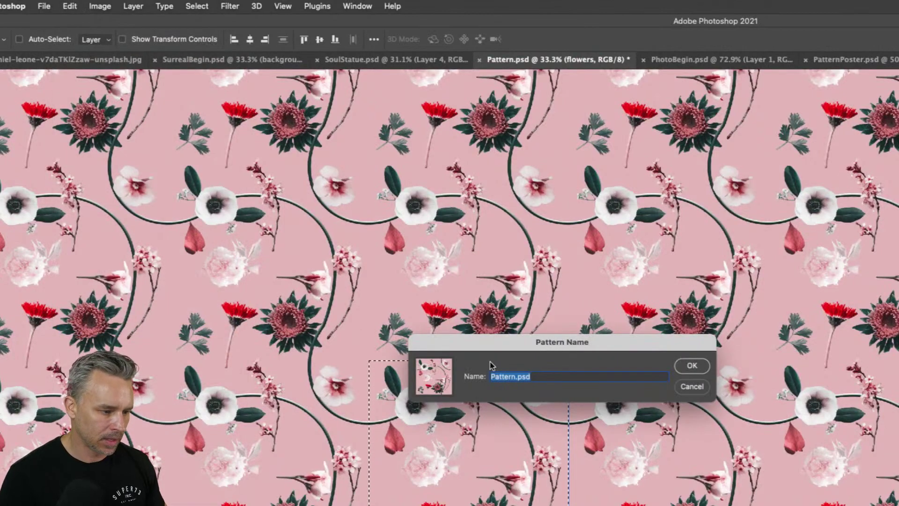
pyautogui.write('flowers for m')
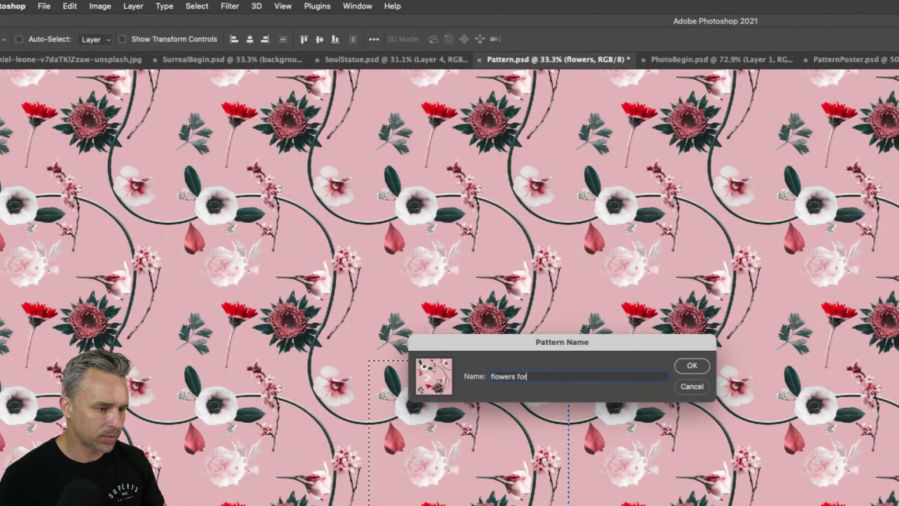
pyautogui.write('y friends')
pyautogui.press('Return')
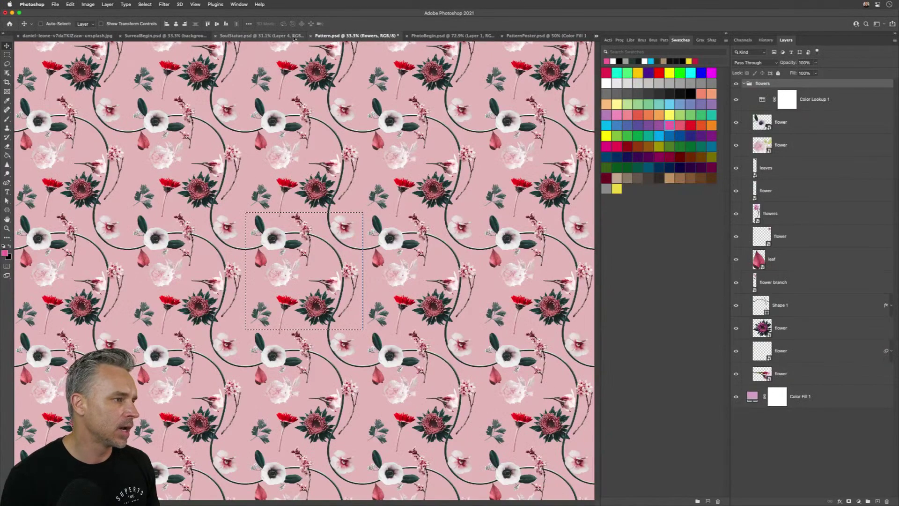
pyautogui.click(535, 37)
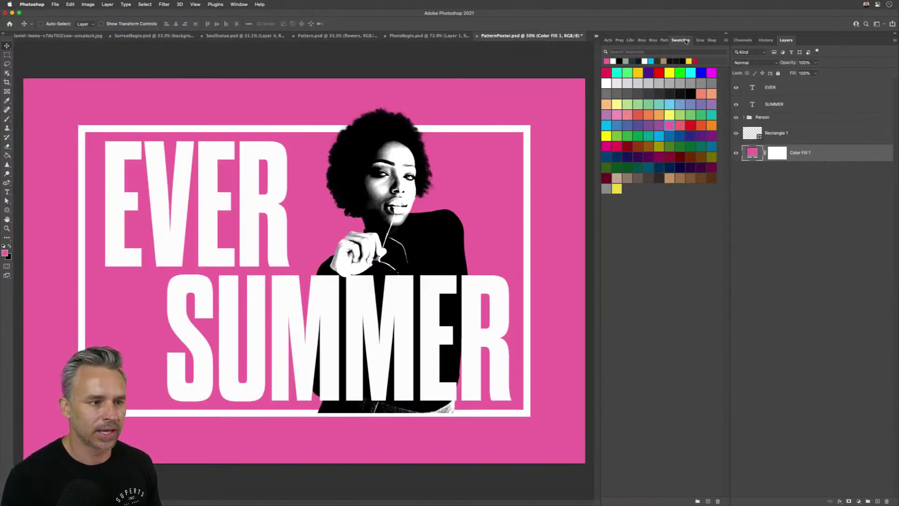
# - Drop the new floral pattern onto the Color Fill 1 layer to make a Pattern Fill 3 background
pyautogui.click(664, 41)
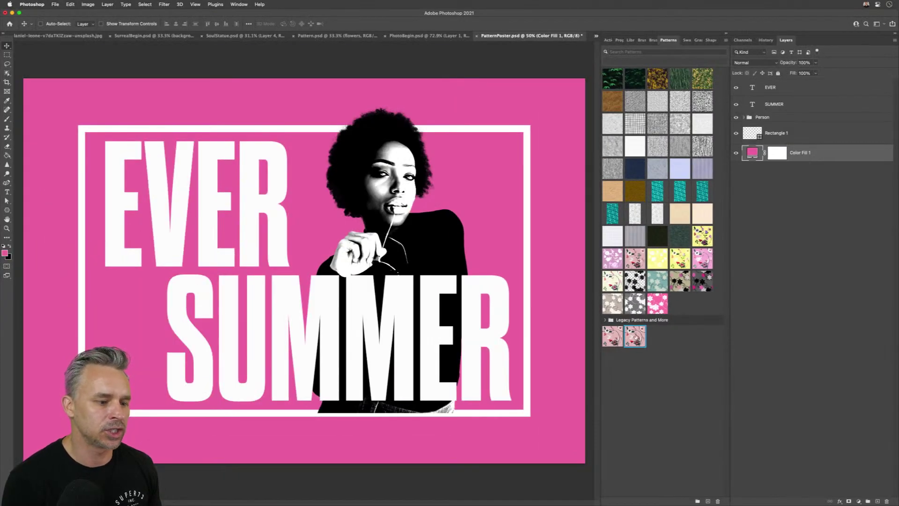
pyautogui.moveTo(632, 338); pyautogui.dragTo(799, 155)
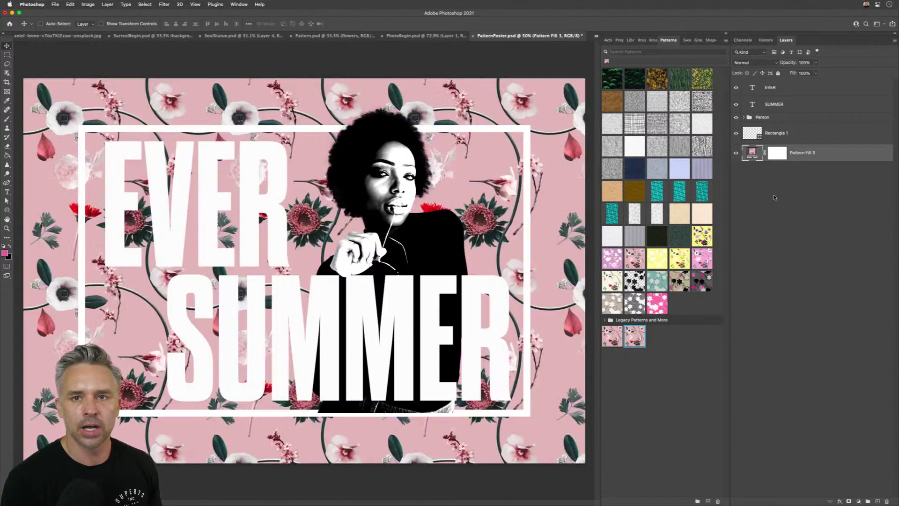
pyautogui.click(726, 34)
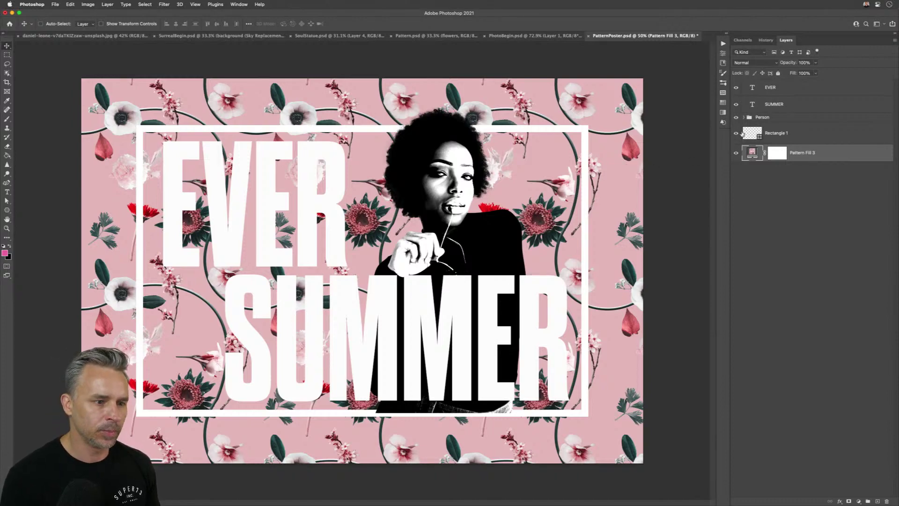
# - Set the Pattern Fill 3 background to 80% scale at an angle of about -31°
pyautogui.doubleClick(751, 154)
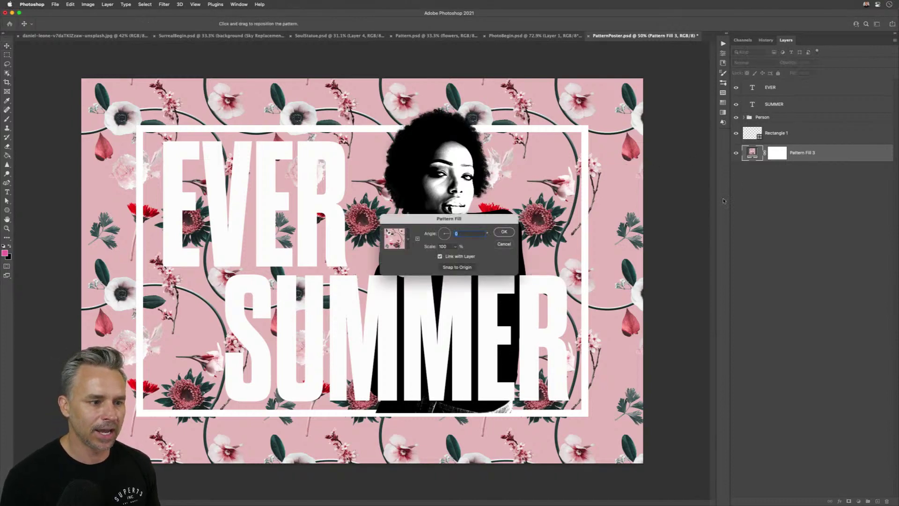
pyautogui.doubleClick(444, 246)
pyautogui.write('80')
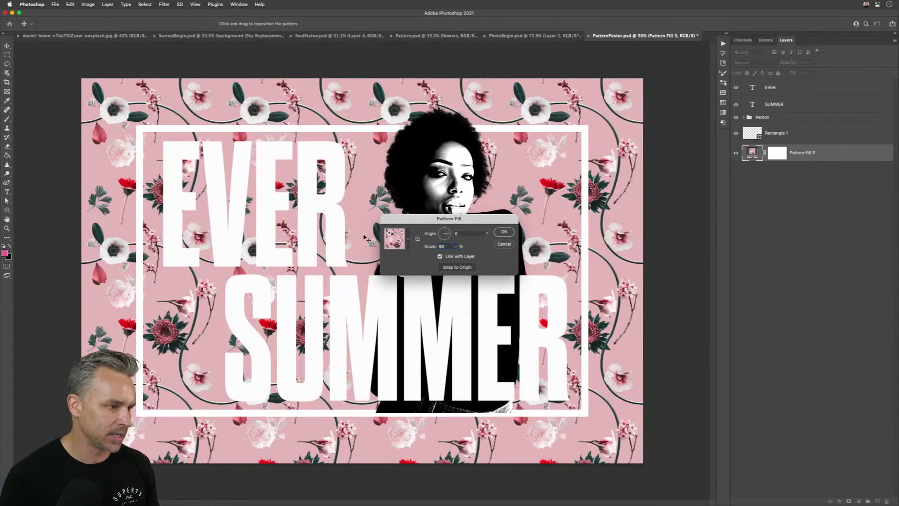
pyautogui.moveTo(416, 219); pyautogui.dragTo(687, 276)
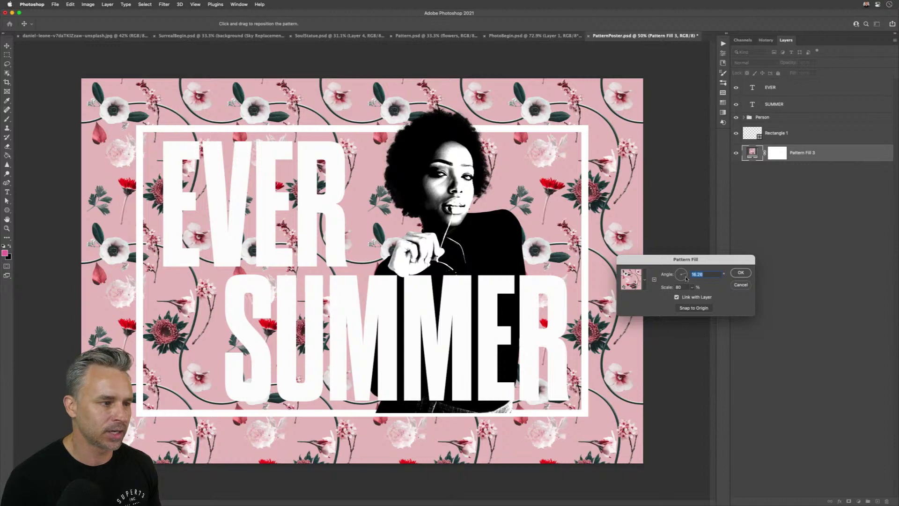
pyautogui.click(687, 278)
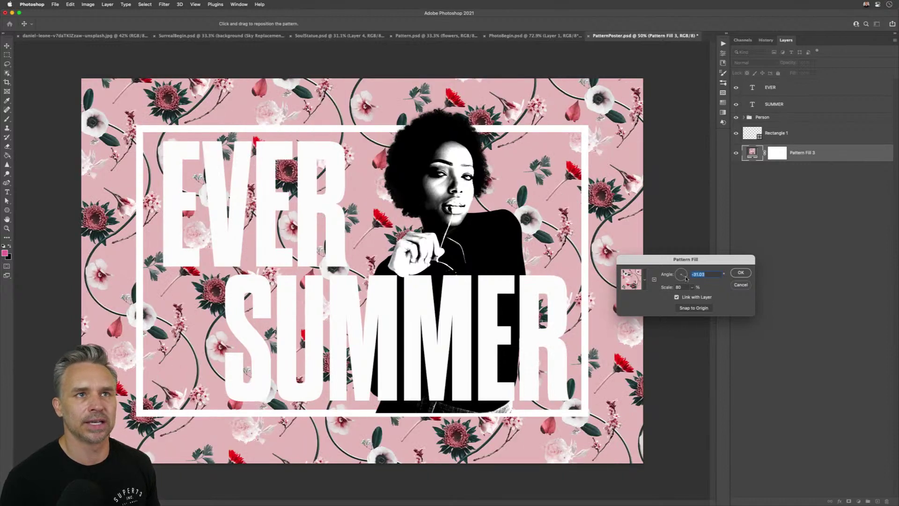
pyautogui.click(742, 274)
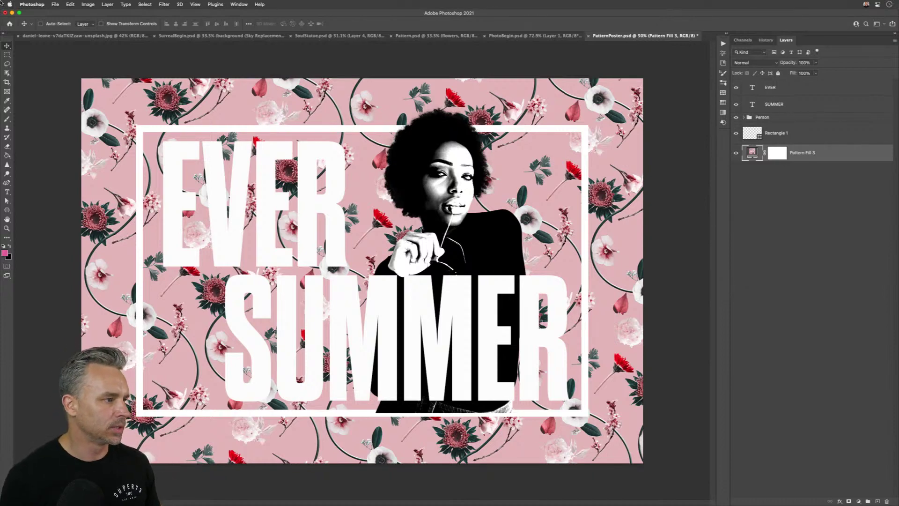
# - Replace the headline word EVER with FLOWERS
pyautogui.moveTo(373, 502)
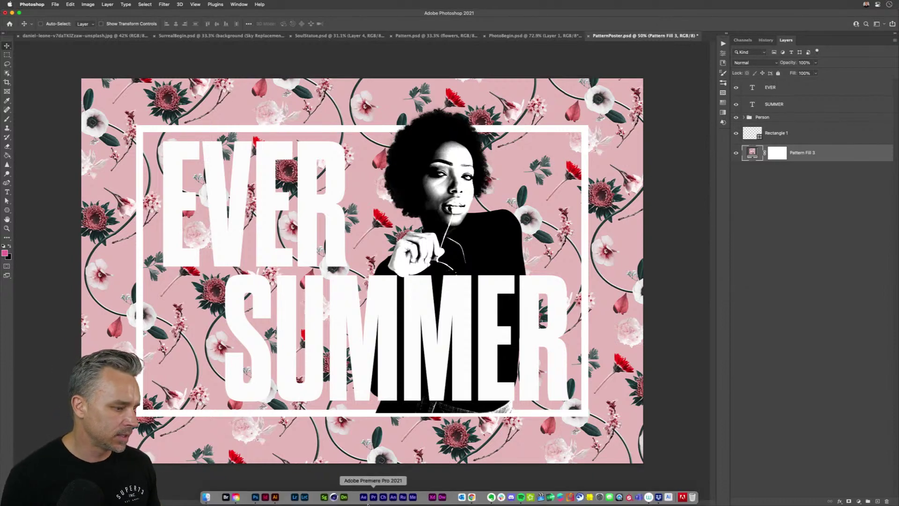
pyautogui.click(204, 499)
pyautogui.click(164, 193)
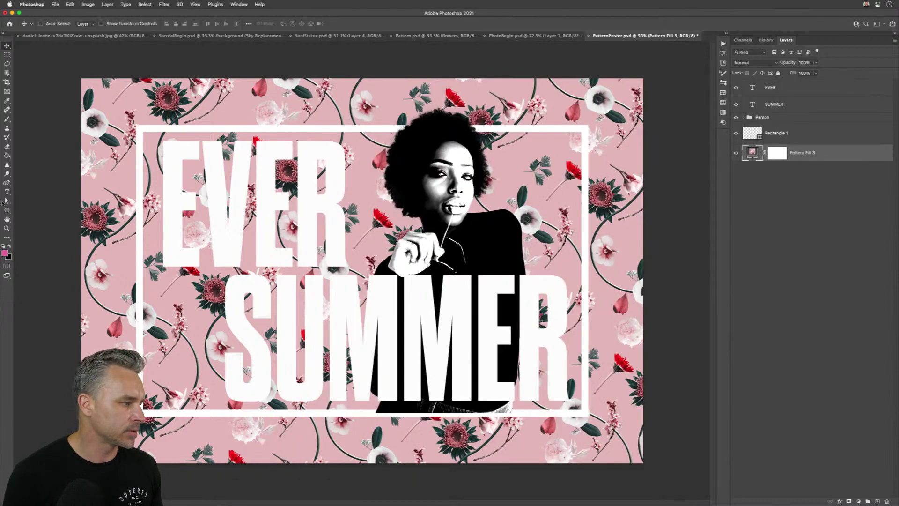
pyautogui.click(7, 192)
pyautogui.doubleClick(218, 202)
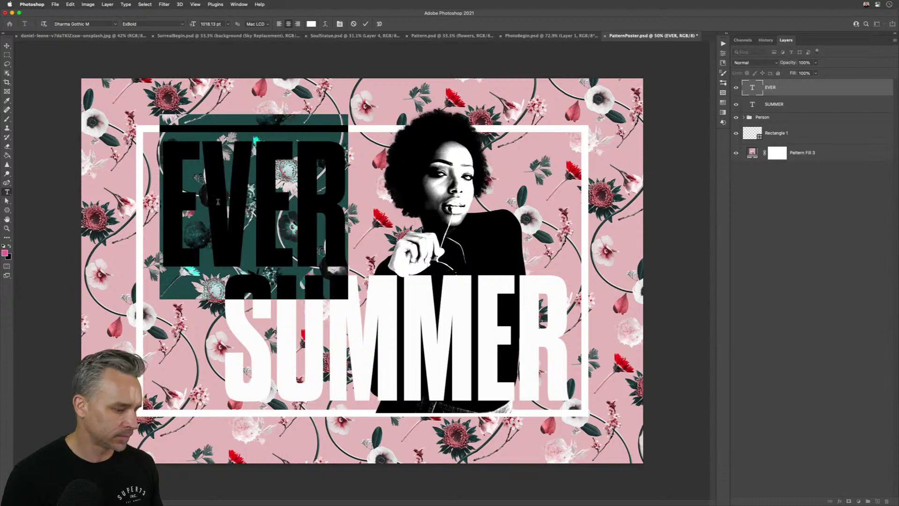
pyautogui.write('f')
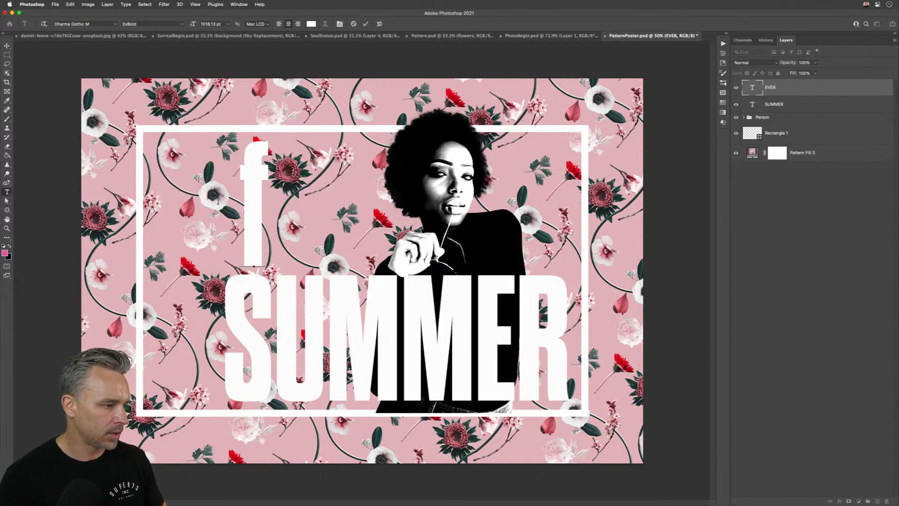
pyautogui.press('BackSpace')
pyautogui.write('FL')
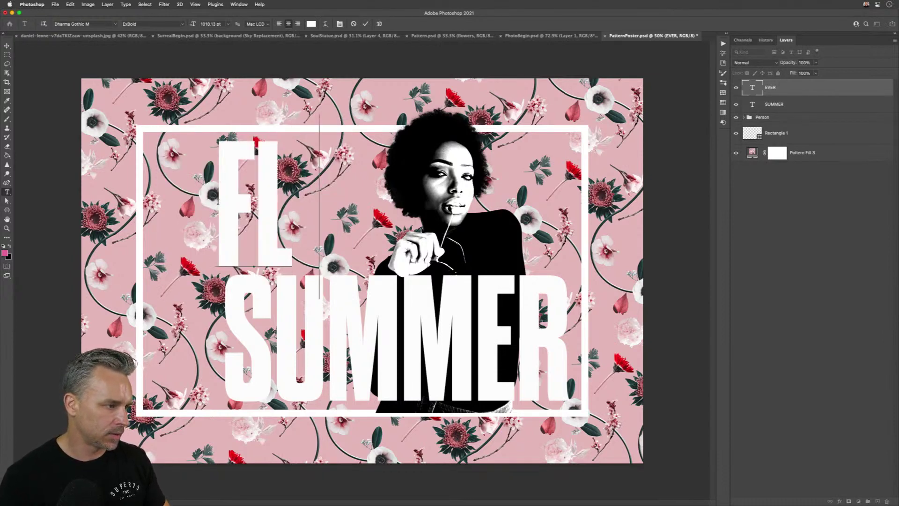
pyautogui.write('OWERS')
pyautogui.click(7, 55)
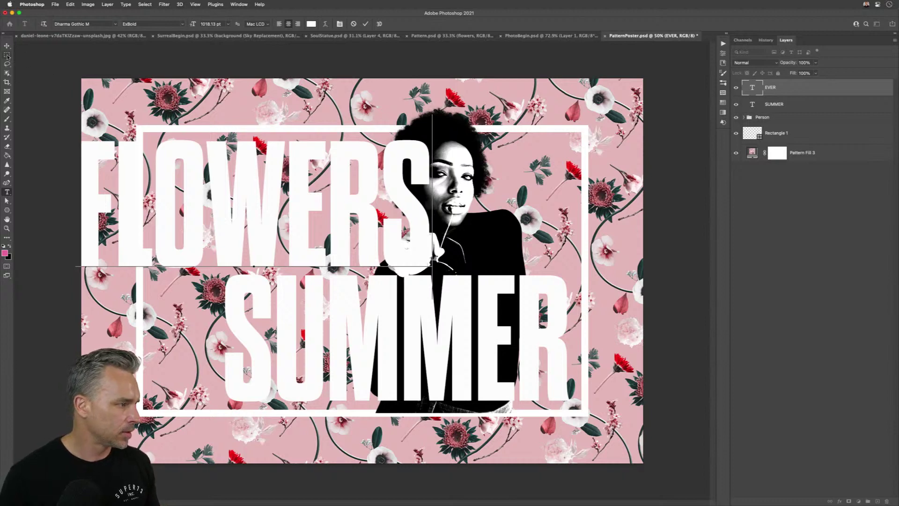
# - Replace the word SUMMER with FOR RYAN
pyautogui.click(6, 192)
pyautogui.doubleClick(276, 323)
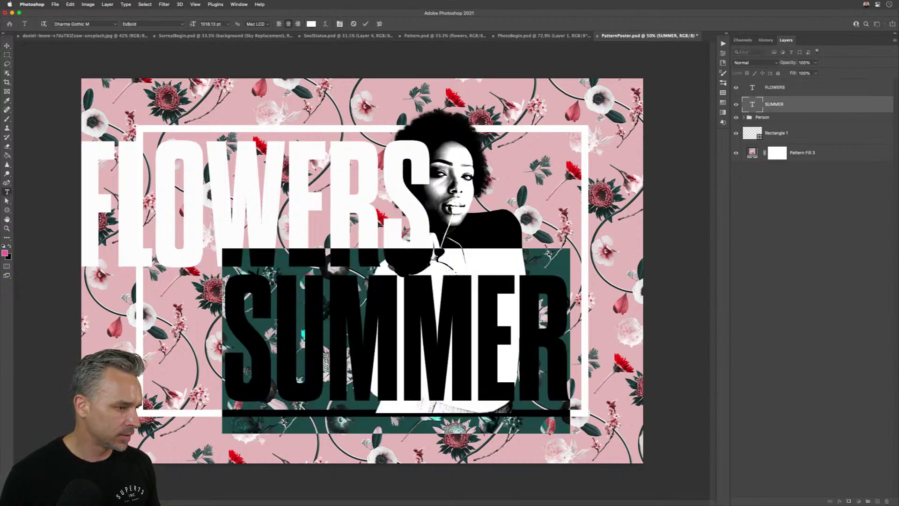
pyautogui.write('FALL')
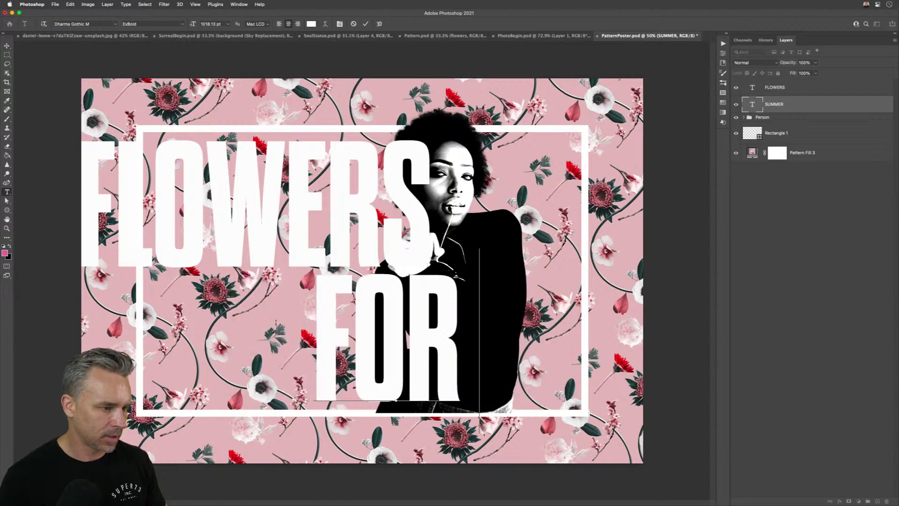
pyautogui.write(' RYAN')
pyautogui.click(7, 45)
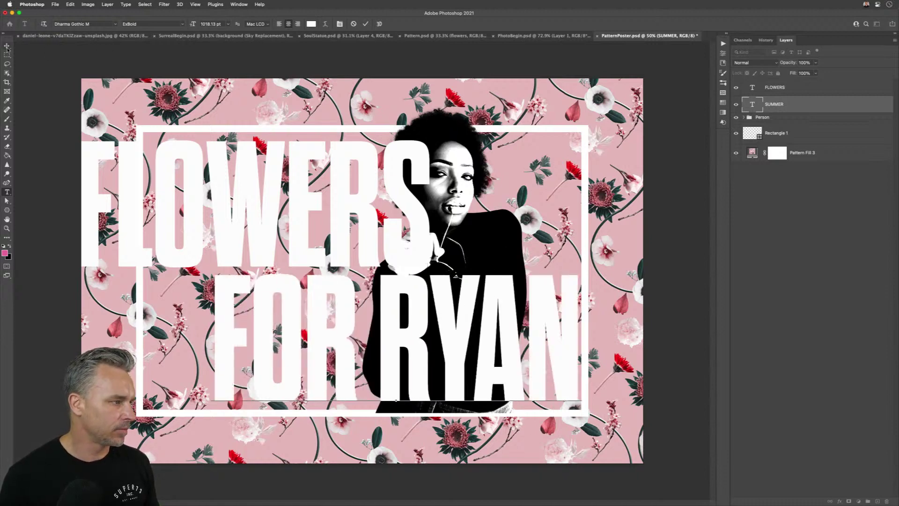
# - Scale FLOWERS to about 75% and nudge it up inside the white frame
pyautogui.click(217, 174)
pyautogui.press('super+t')
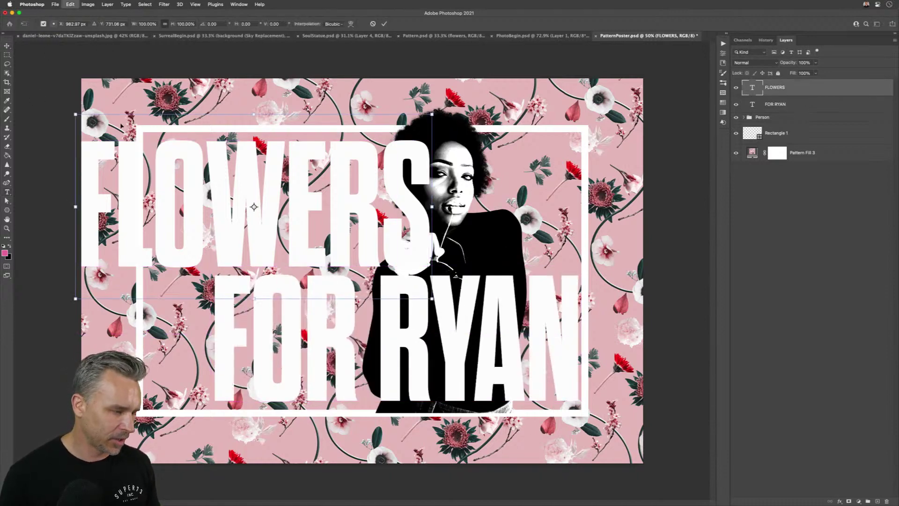
pyautogui.moveTo(75, 113); pyautogui.dragTo(76, 114)
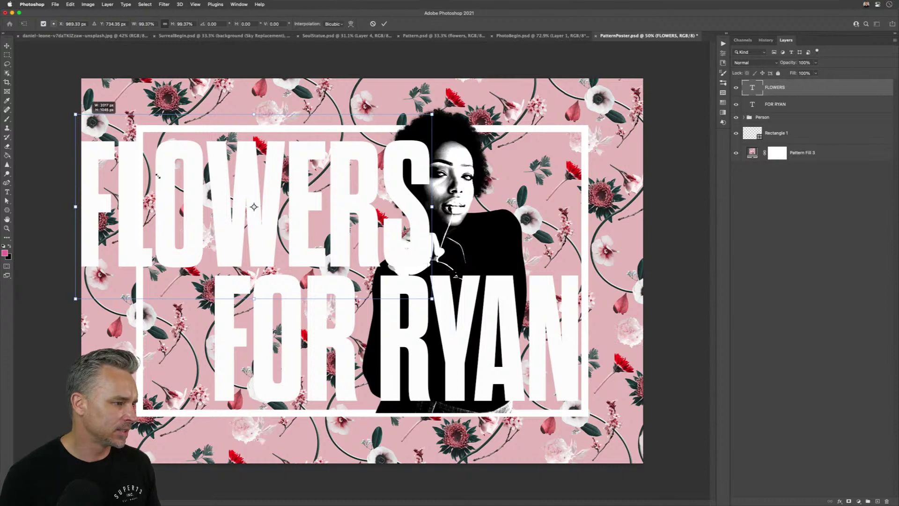
pyautogui.moveTo(158, 176); pyautogui.dragTo(149, 170)
pyautogui.press('Return')
pyautogui.moveTo(265, 241); pyautogui.dragTo(245, 223)
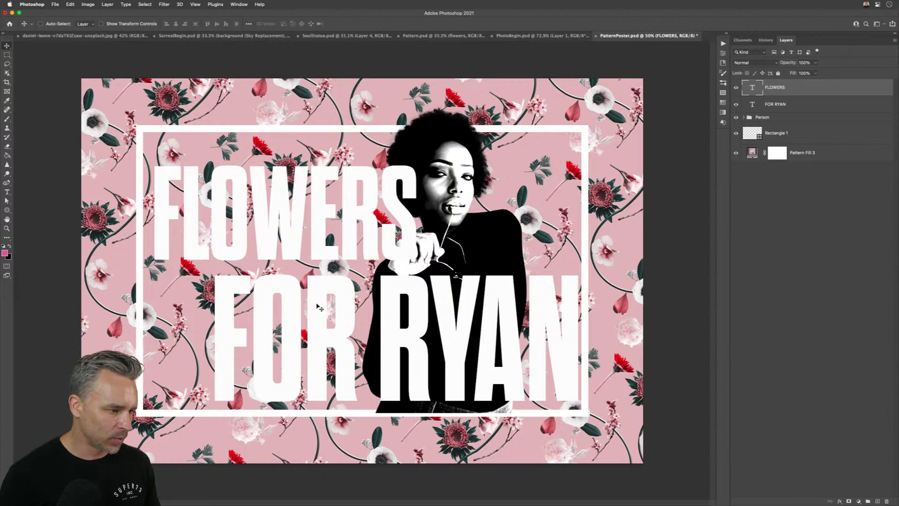
# - Move FOR RYAN up and left so it sits below FLOWERS
pyautogui.doubleClick(318, 307)
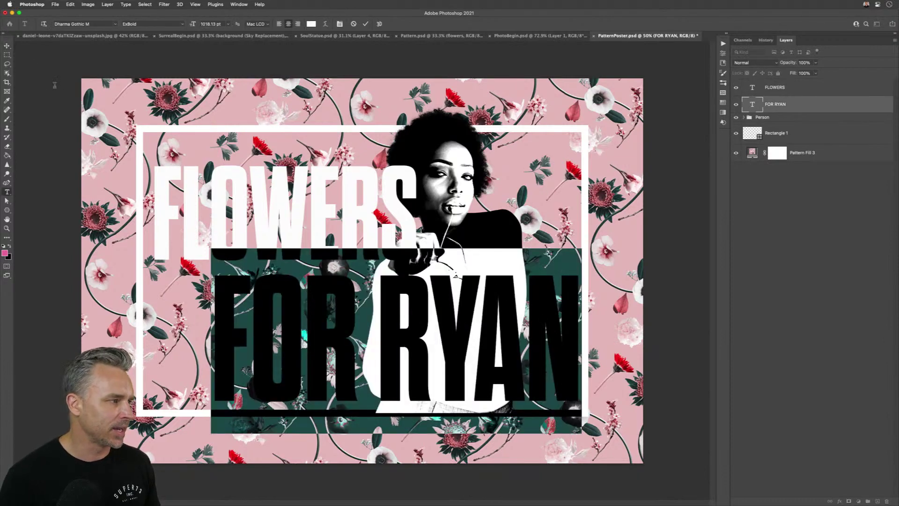
pyautogui.press('Escape')
pyautogui.press('v')
pyautogui.moveTo(268, 315); pyautogui.dragTo(252, 308)
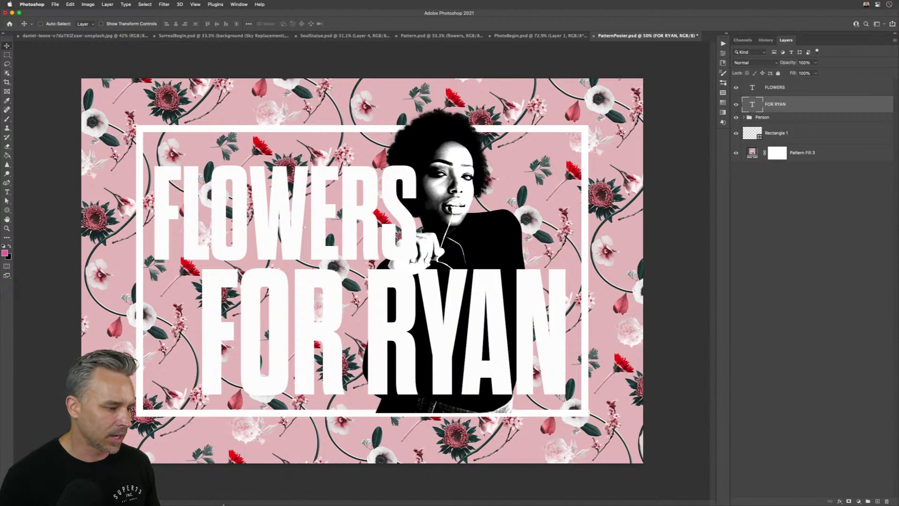
# - Open Background.psd from Projects > Streaming Projects > AdobeLive > Background
pyautogui.click(205, 498)
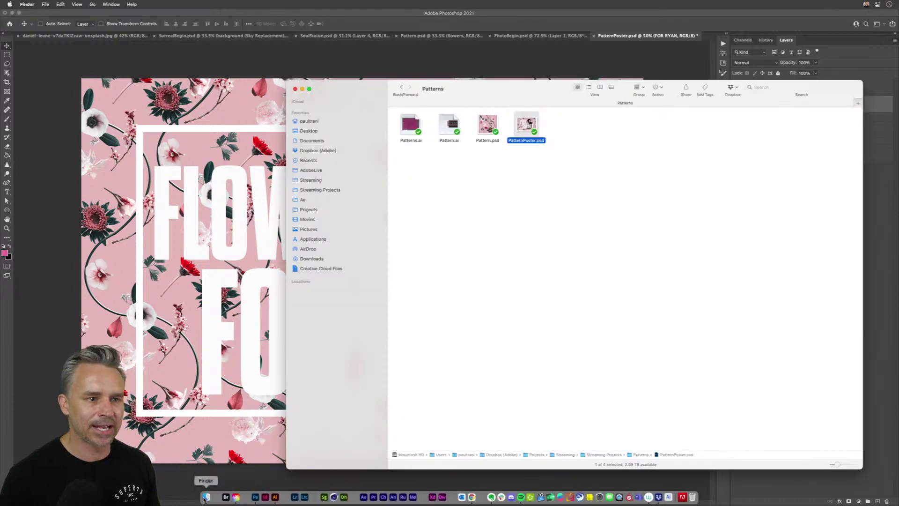
pyautogui.moveTo(362, 88); pyautogui.dragTo(249, 76)
pyautogui.click(192, 199)
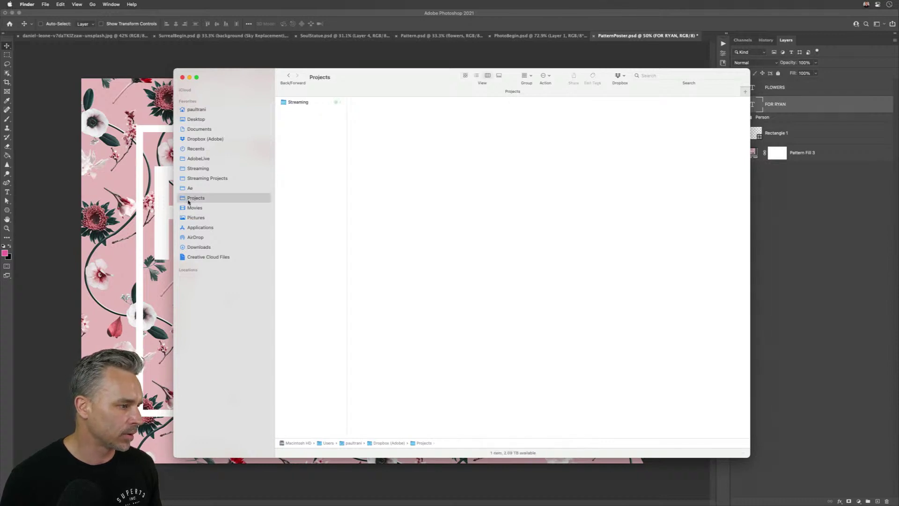
pyautogui.click(190, 179)
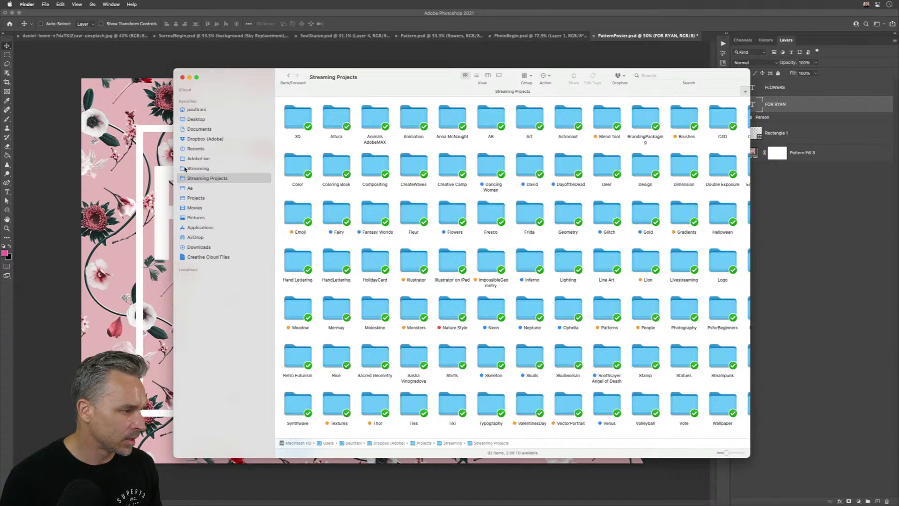
pyautogui.click(188, 159)
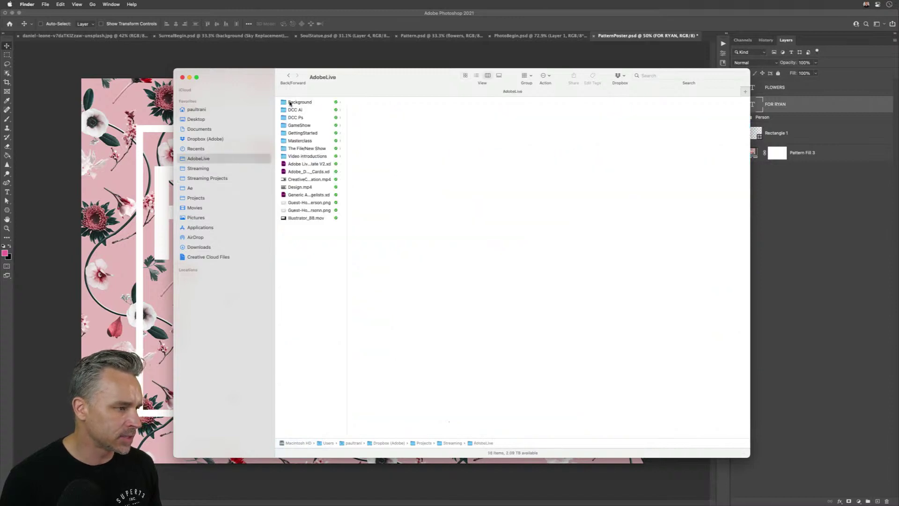
pyautogui.click(290, 103)
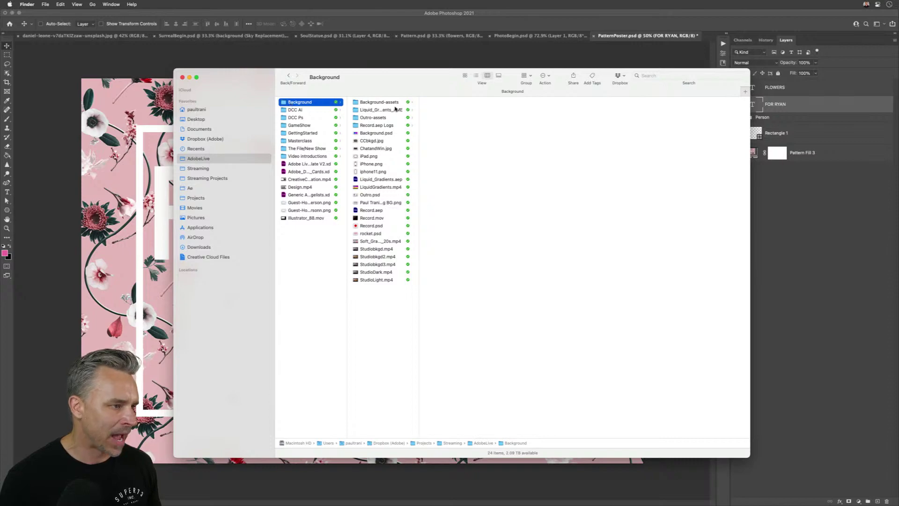
pyautogui.click(361, 133)
pyautogui.press('super+Tab')
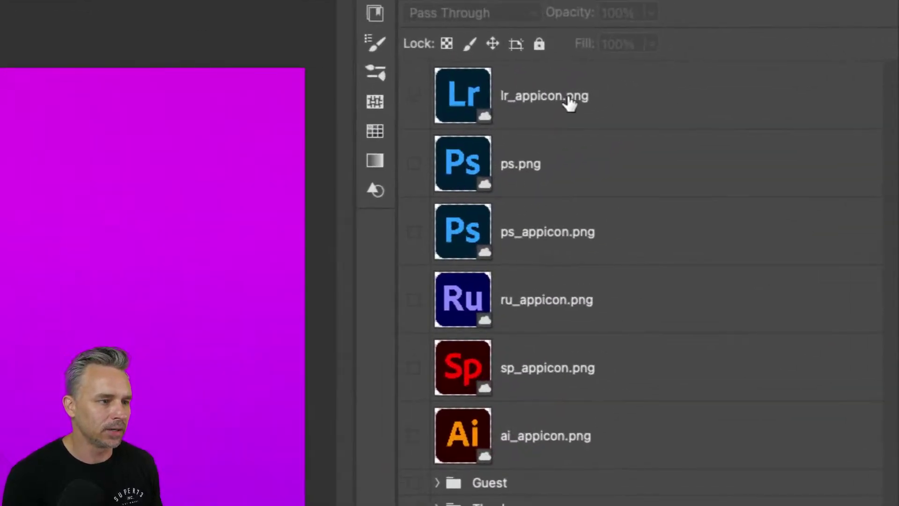
# - Retype the png extension of the lr_appicon.png layer name
pyautogui.click(569, 103)
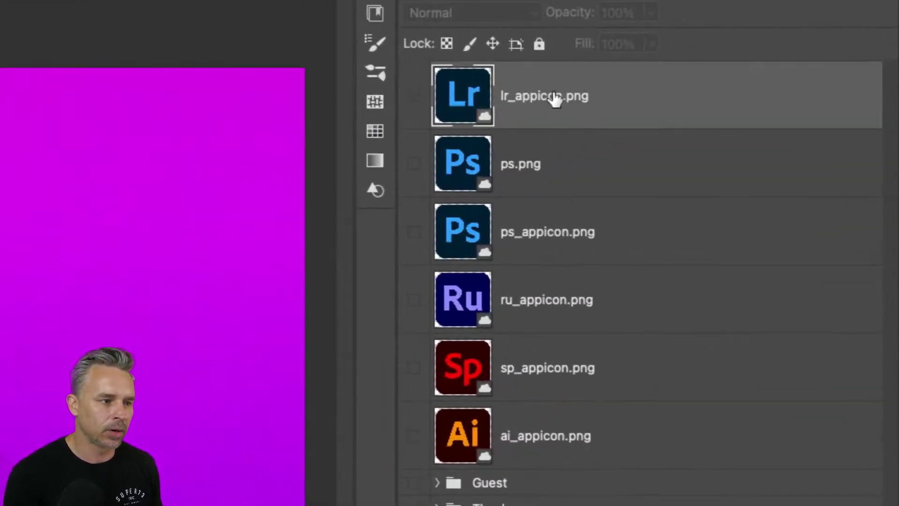
pyautogui.doubleClick(564, 95)
pyautogui.click(568, 95)
pyautogui.doubleClick(577, 95)
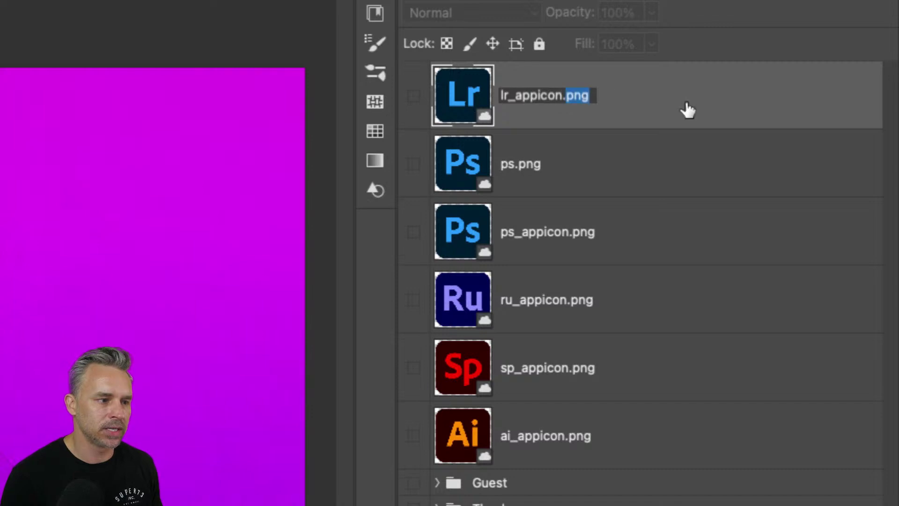
pyautogui.write('PNG')
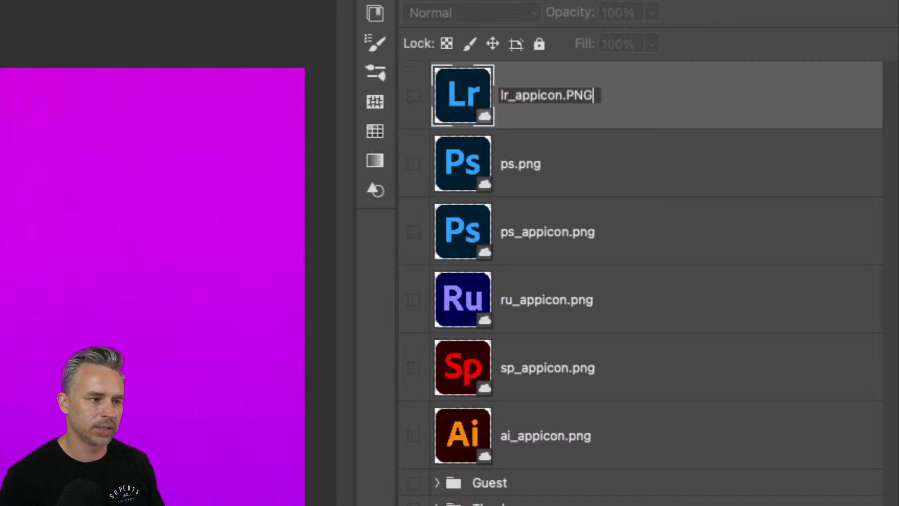
pyautogui.press('BackSpace')
pyautogui.press('BackSpace')
pyautogui.press('BackSpace')
pyautogui.write('pgn')
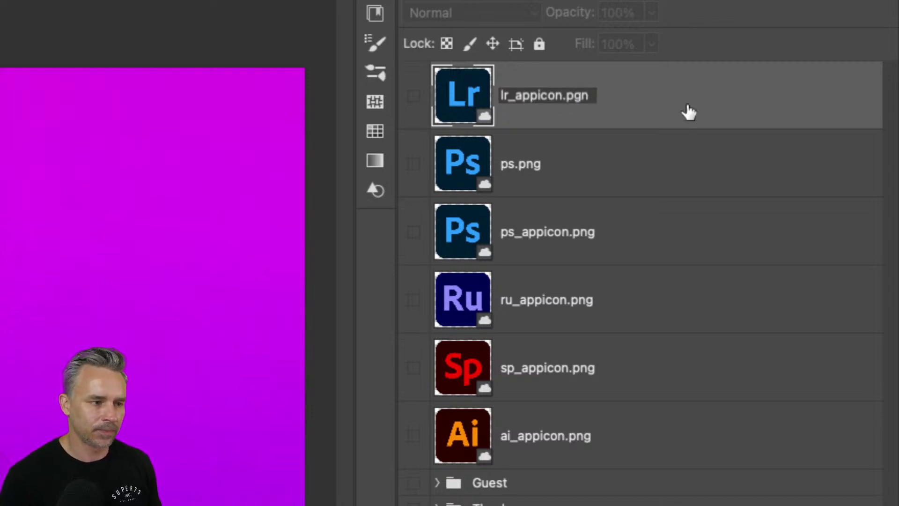
pyautogui.press('BackSpace')
pyautogui.press('BackSpace')
pyautogui.write('ng')
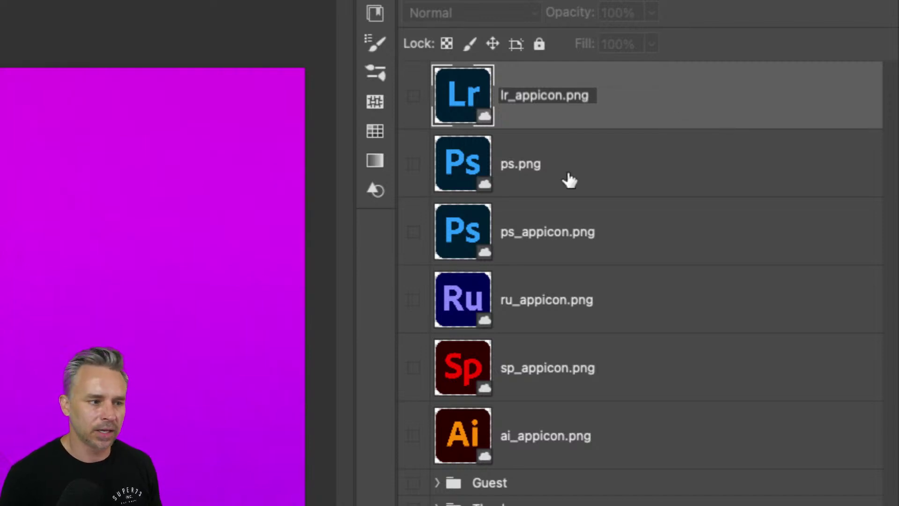
pyautogui.press('Return')
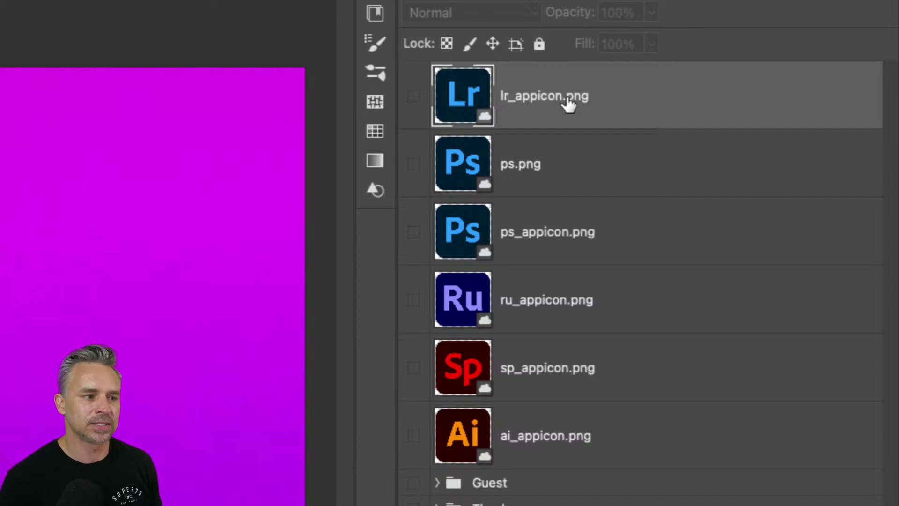
# - Append ',LR.png50%,LR2.png' to the lr_appicon.png layer name
pyautogui.doubleClick(581, 96)
pyautogui.click(588, 96)
pyautogui.write(',LG')
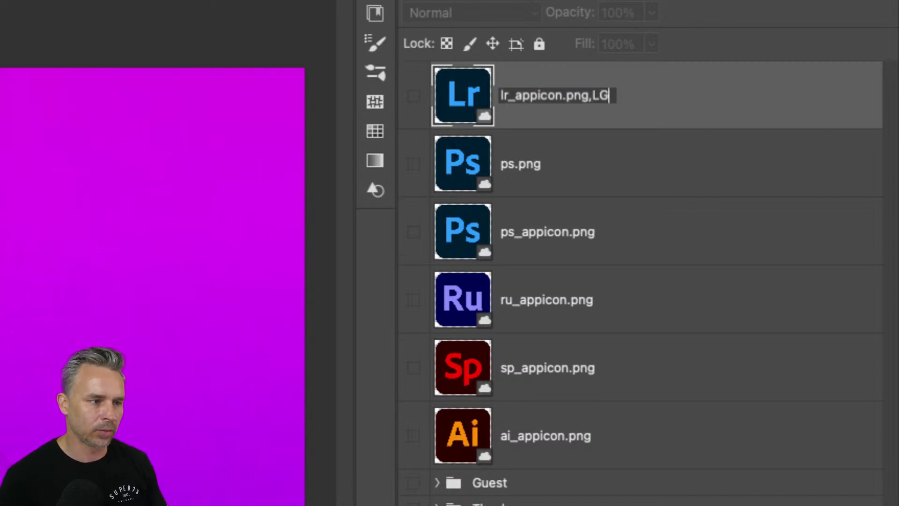
pyautogui.press('BackSpace')
pyautogui.write('R.')
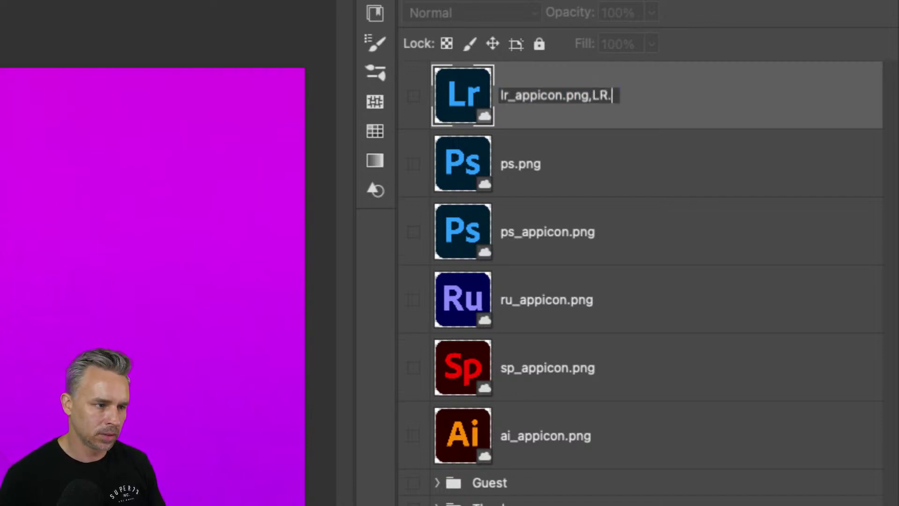
pyautogui.write('png50%')
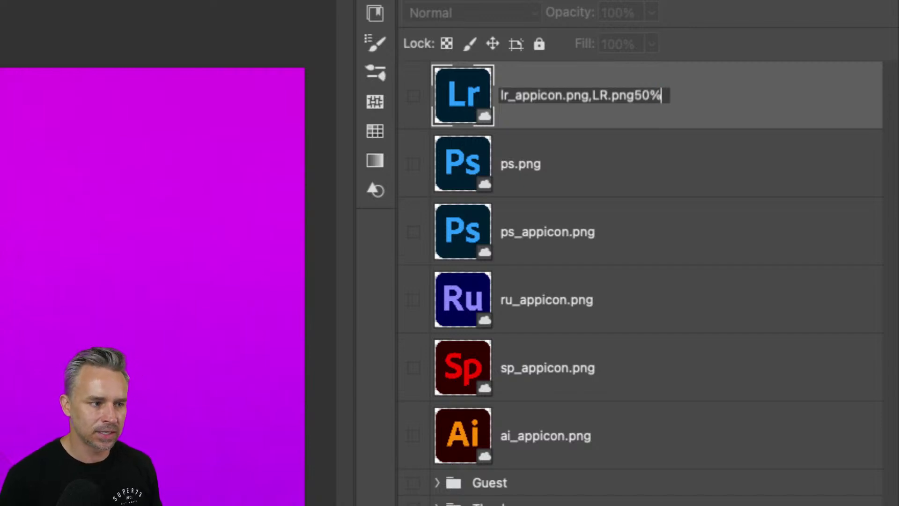
pyautogui.write(',LR')
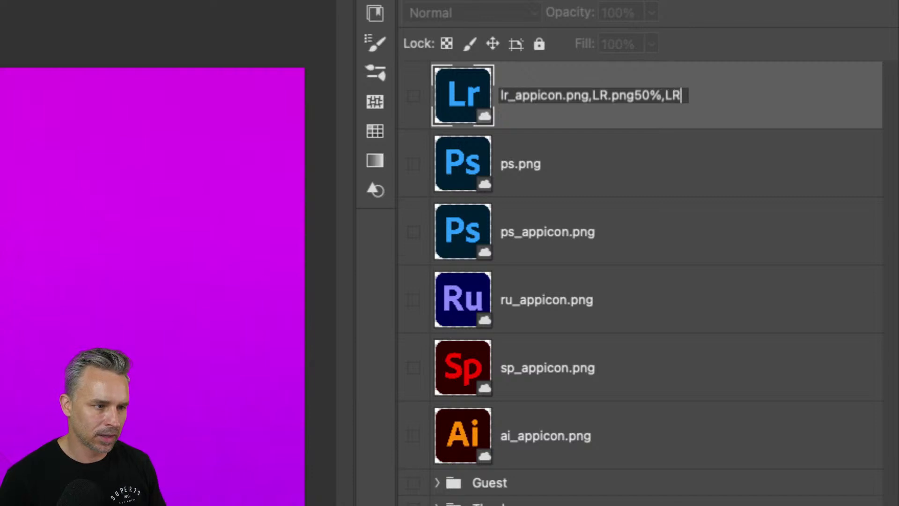
pyautogui.write('2')
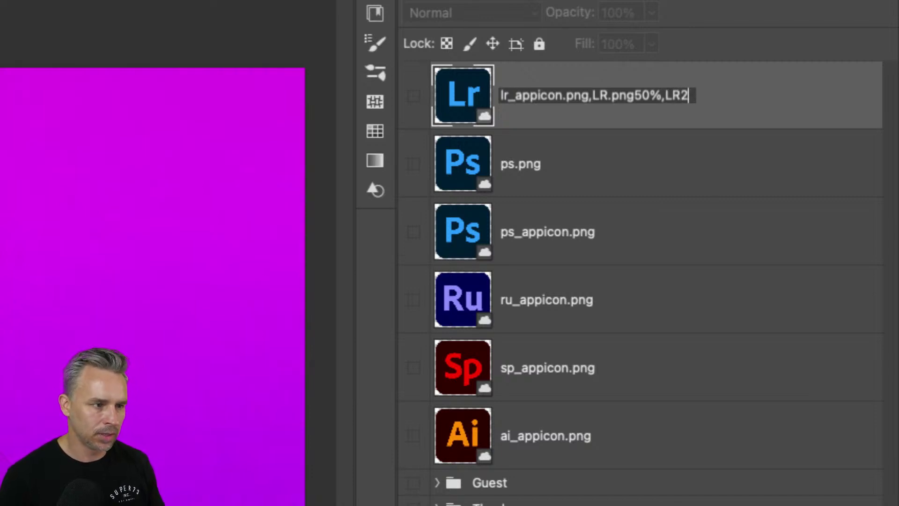
pyautogui.write('.png')
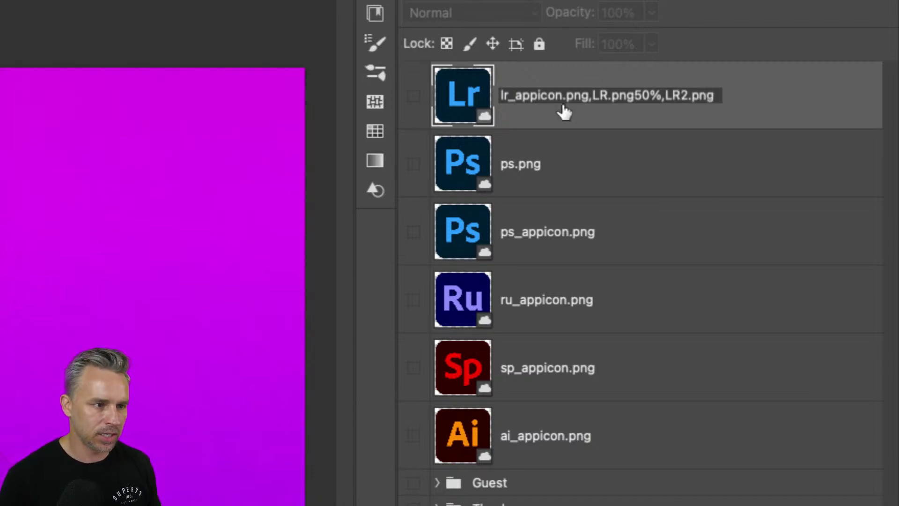
# - Insert 200% before LR2.png so the name ends ',200%LR2.png'
pyautogui.doubleClick(666, 95)
pyautogui.click(670, 96)
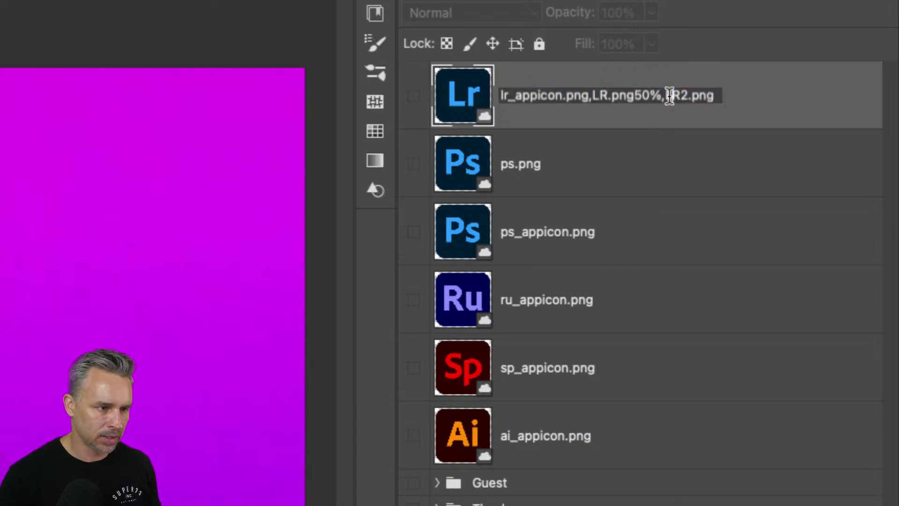
pyautogui.write('x2')
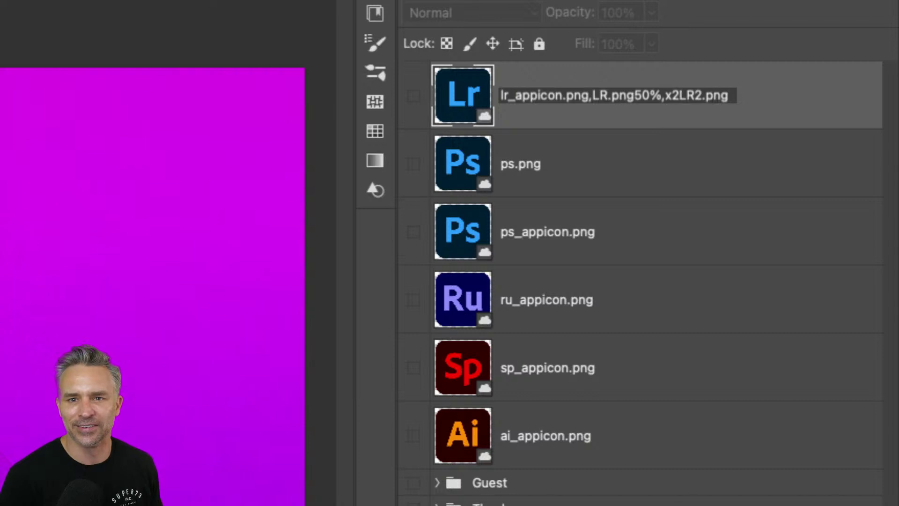
pyautogui.press('BackSpace')
pyautogui.press('BackSpace')
pyautogui.write('200')
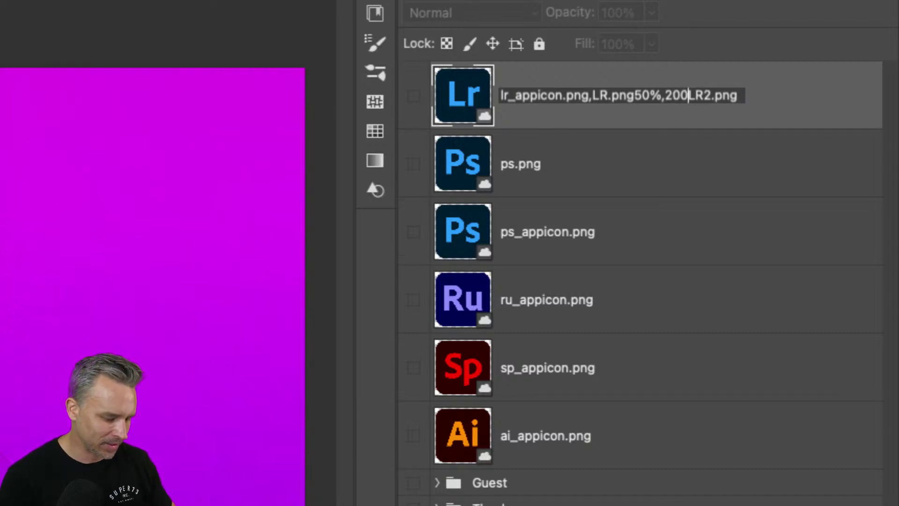
pyautogui.write('%')
pyautogui.press('Return')
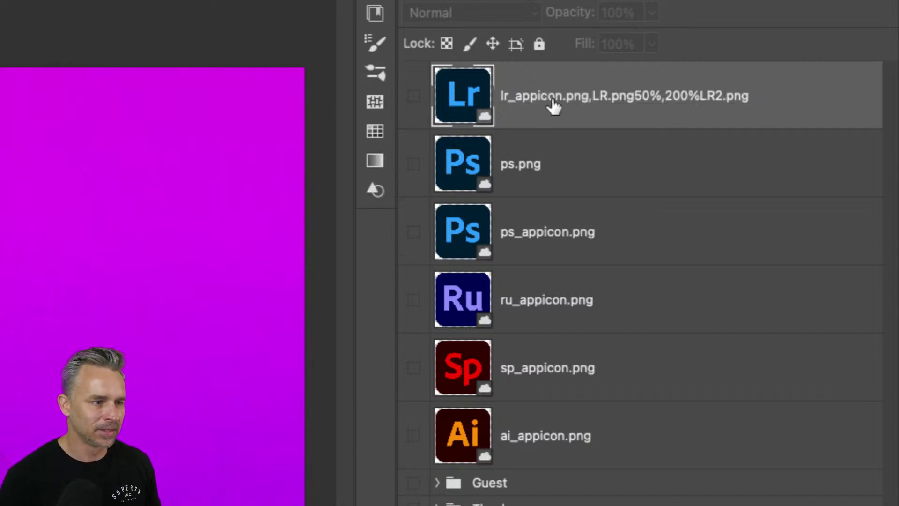
pyautogui.scroll(-10, 783, 437)
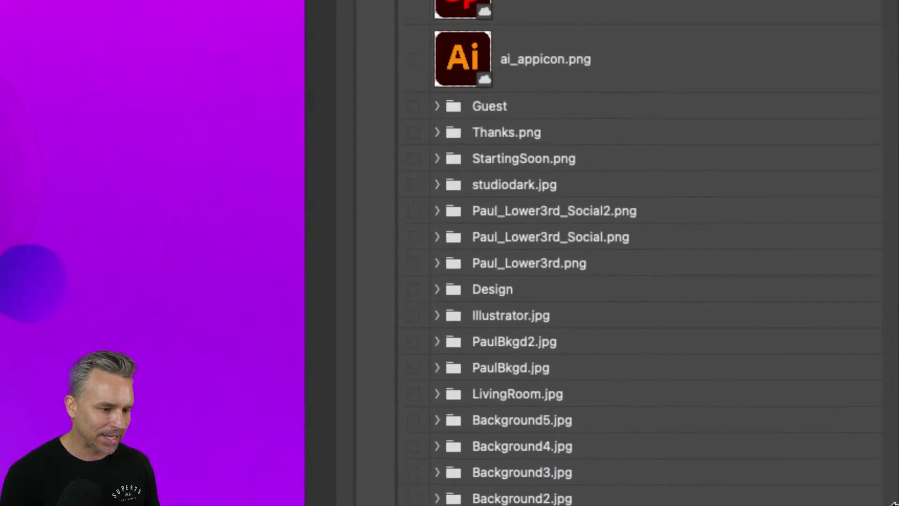
pyautogui.scroll(5, 797, 22)
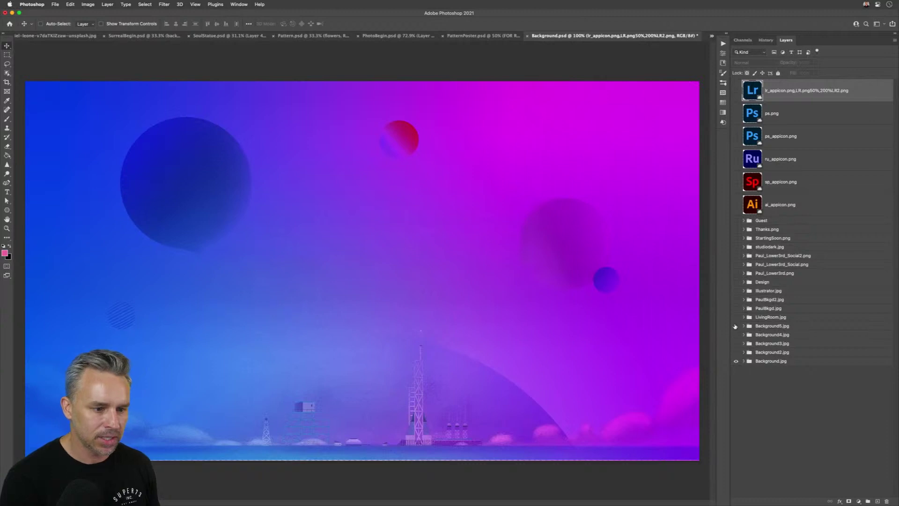
# - Show the Background5, LivingRoom, both lower-third banner and studiodark layers
pyautogui.click(735, 326)
pyautogui.click(736, 317)
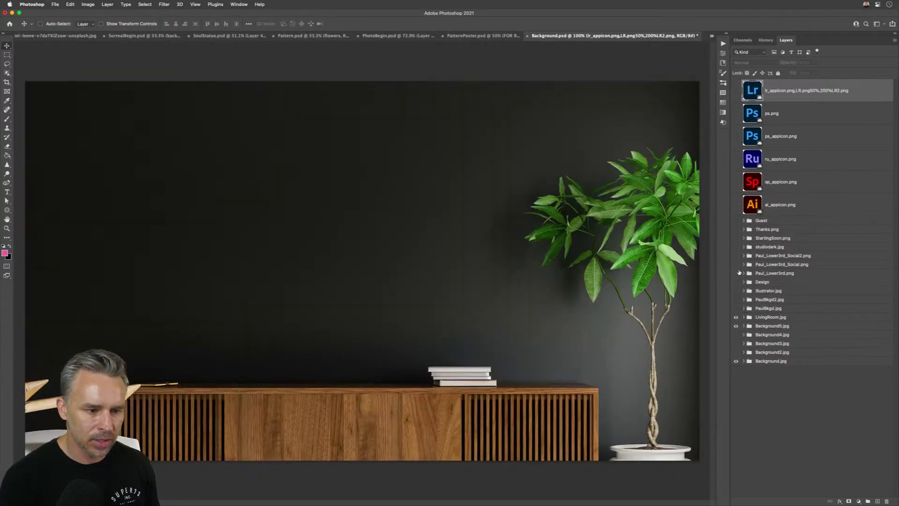
pyautogui.click(735, 265)
pyautogui.click(735, 256)
pyautogui.click(736, 247)
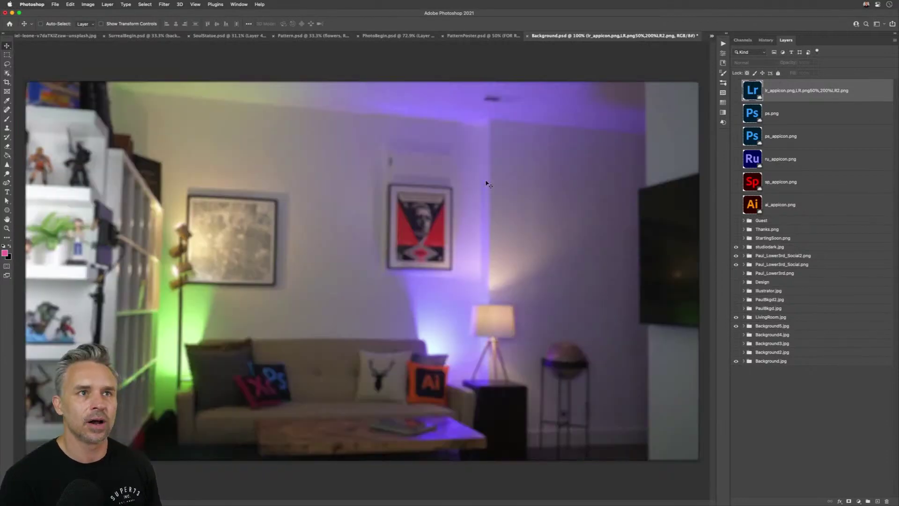
# - Leave File > Generate > Image Assets switched on, then bring up Finder
pyautogui.click(54, 4)
pyautogui.moveTo(69, 111)
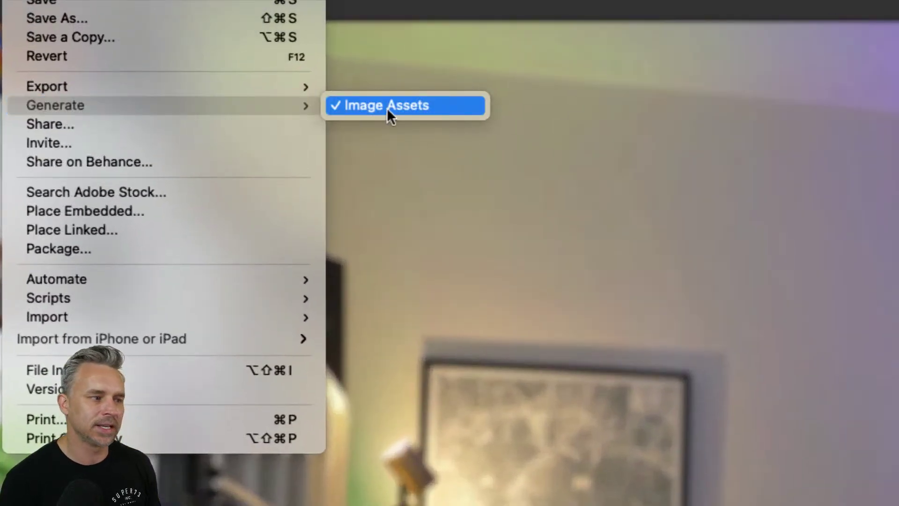
pyautogui.click(387, 106)
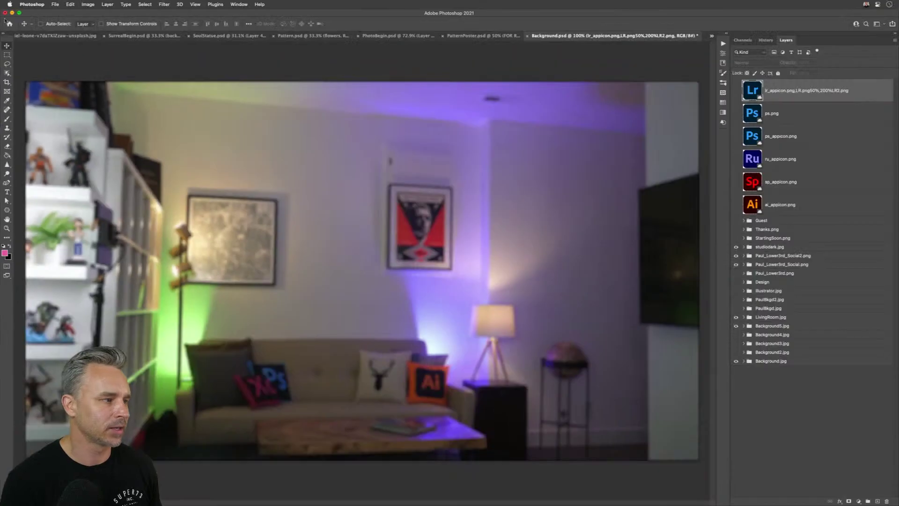
pyautogui.click(55, 4)
pyautogui.moveTo(131, 110)
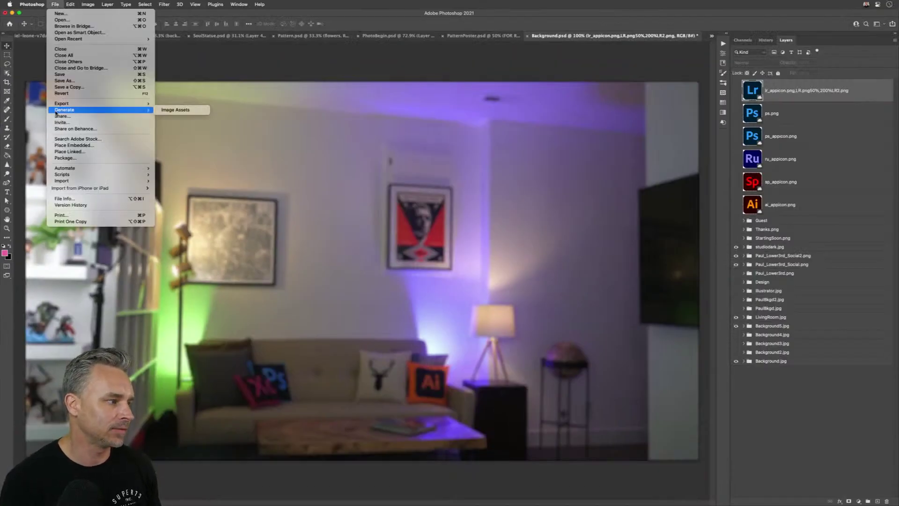
pyautogui.click(173, 112)
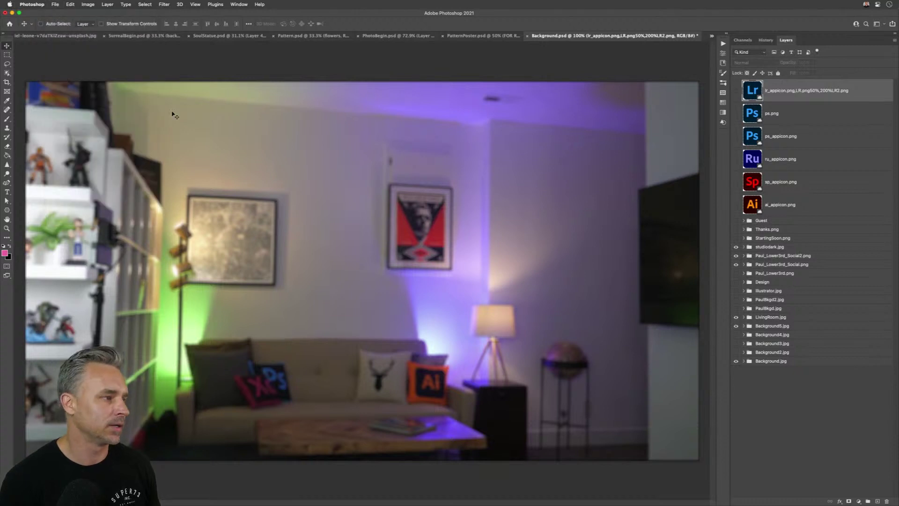
pyautogui.click(57, 4)
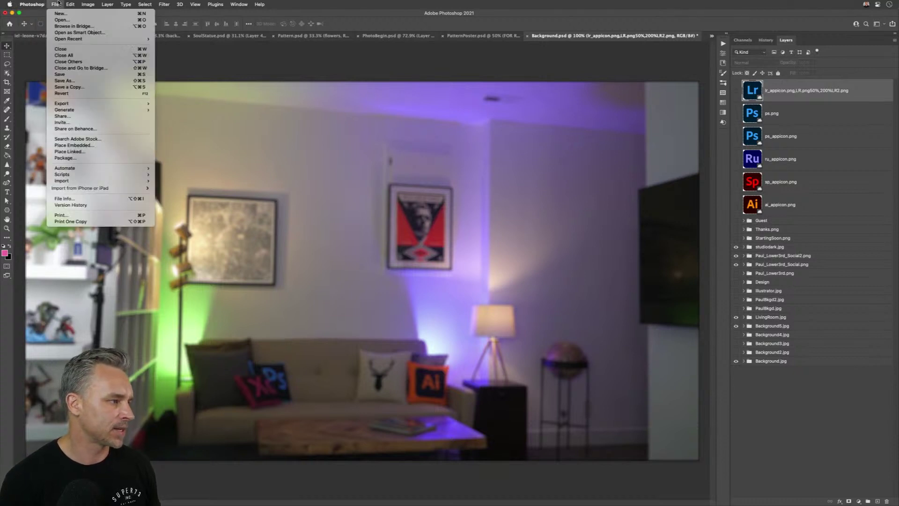
pyautogui.moveTo(62, 111)
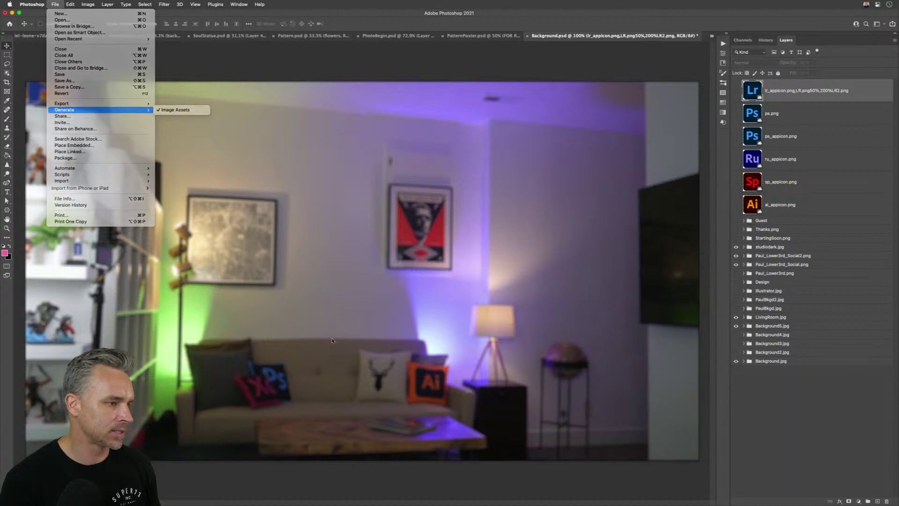
pyautogui.click(206, 501)
pyautogui.click(207, 497)
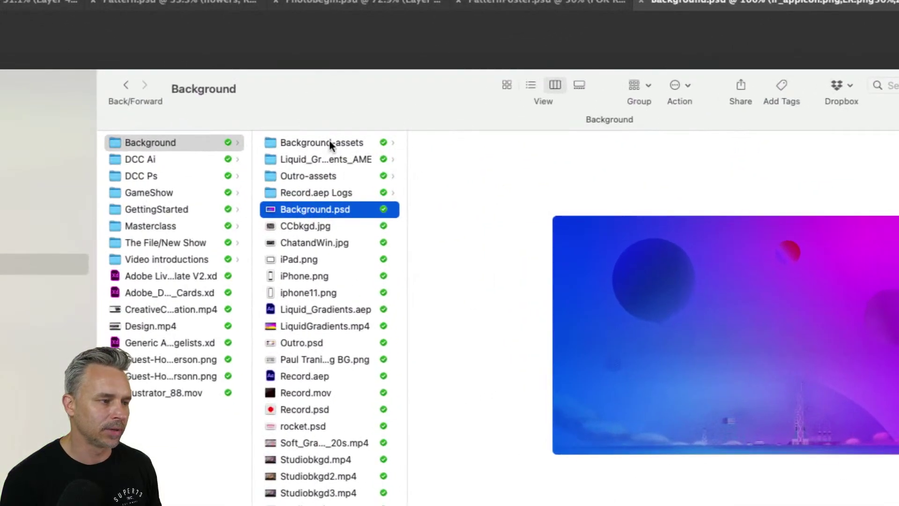
# - In Background-assets, compare lr_appicon.png (989x965) with LR2.png (1978x1930), then return to Photoshop
pyautogui.click(394, 100)
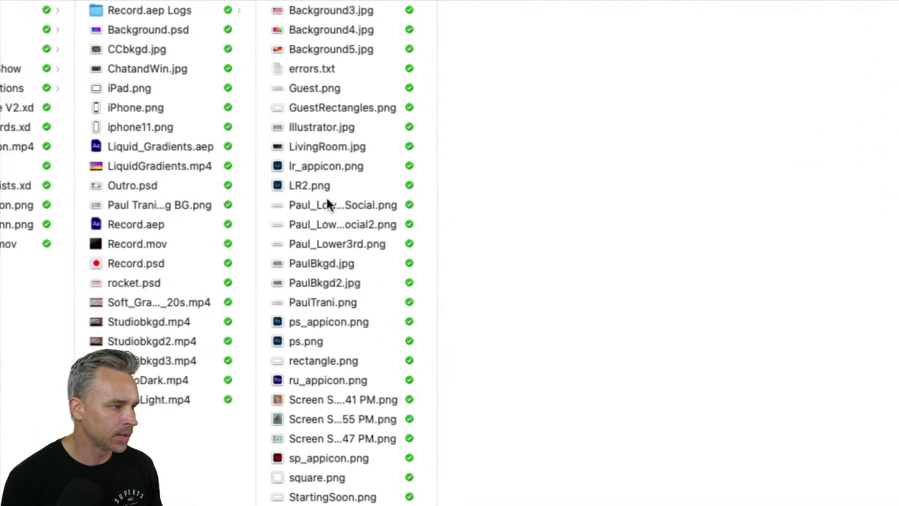
pyautogui.click(437, 157)
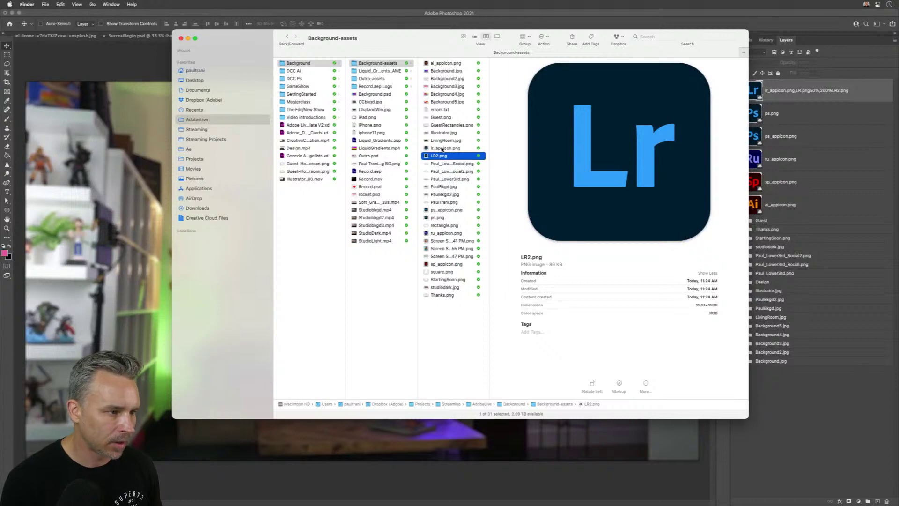
pyautogui.click(442, 149)
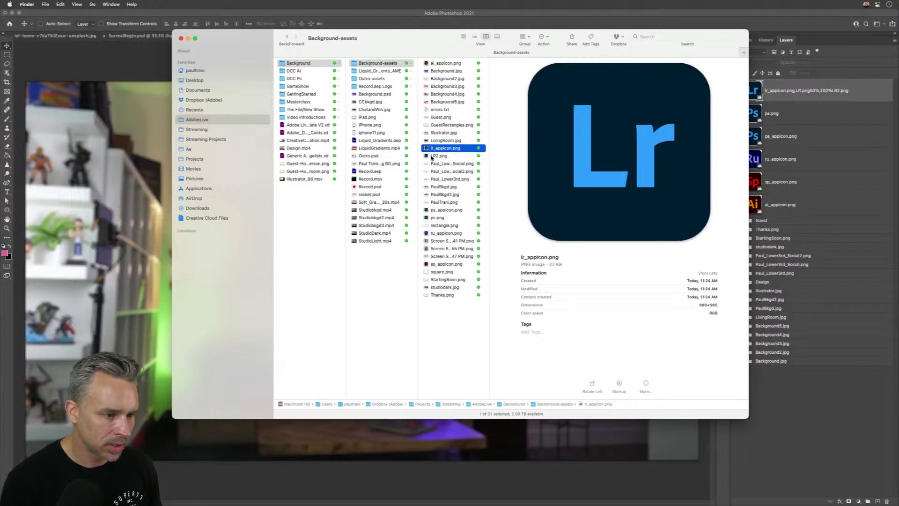
pyautogui.click(431, 156)
pyautogui.click(437, 149)
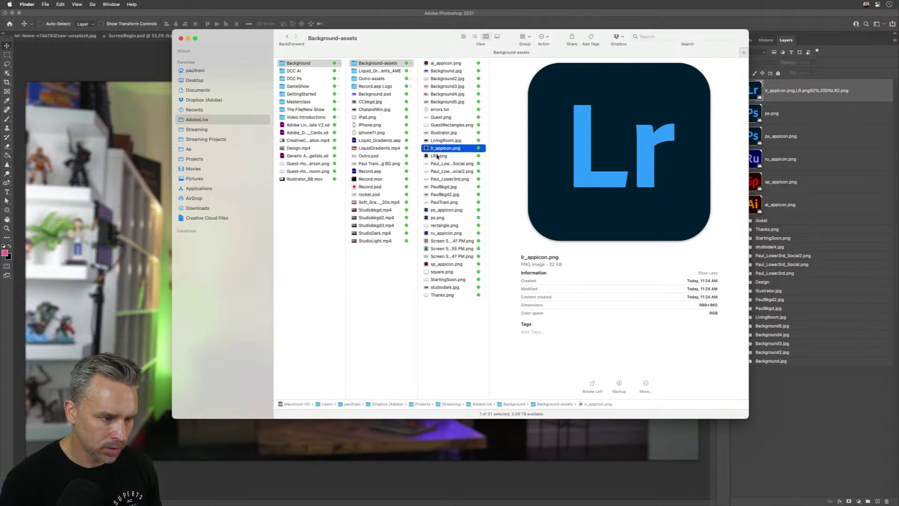
pyautogui.click(436, 155)
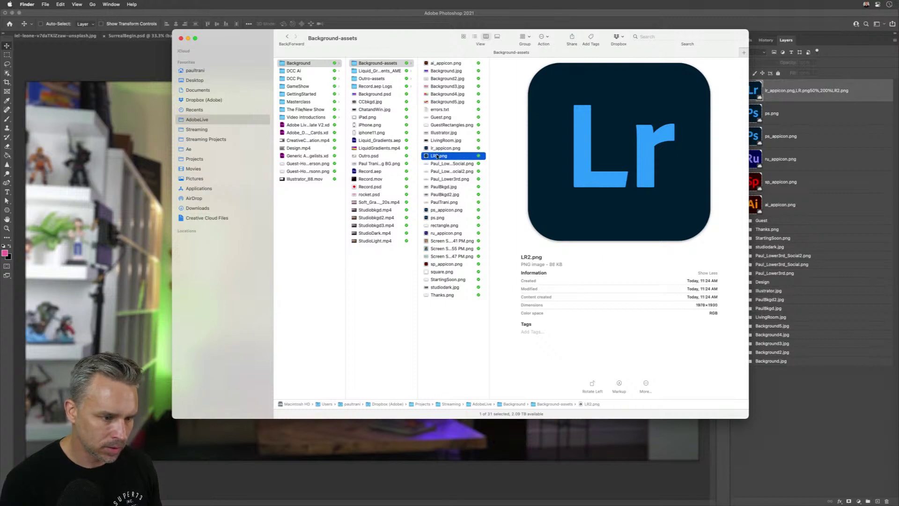
pyautogui.click(827, 84)
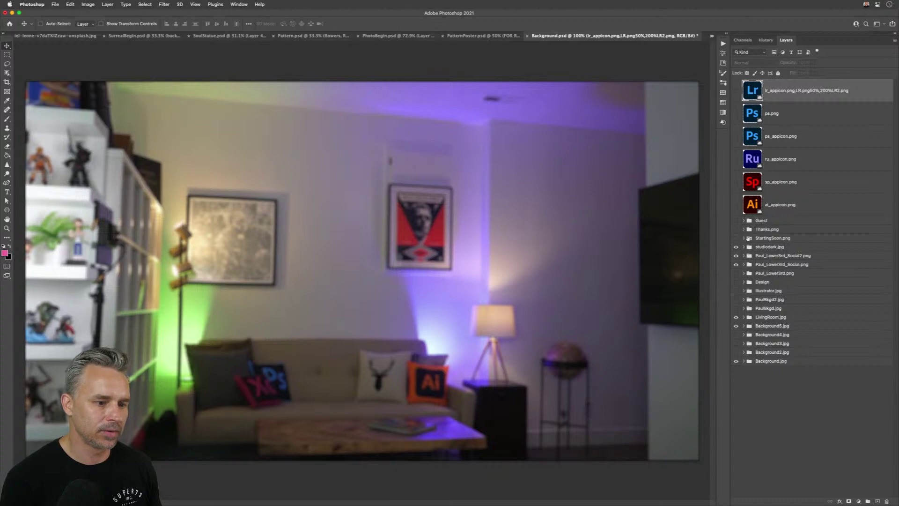
# - Show the studiodark.jpg backdrop, then switch to the whale-and-mountains document
pyautogui.click(736, 248)
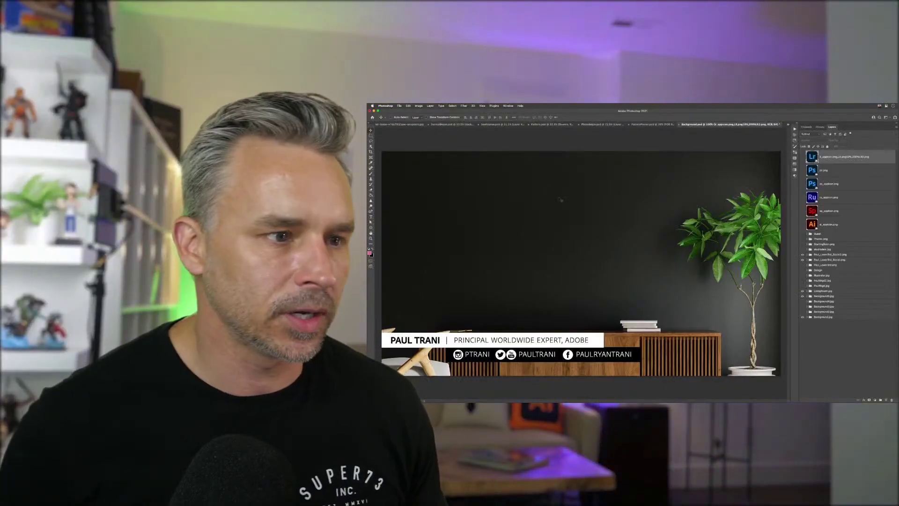
pyautogui.click(422, 124)
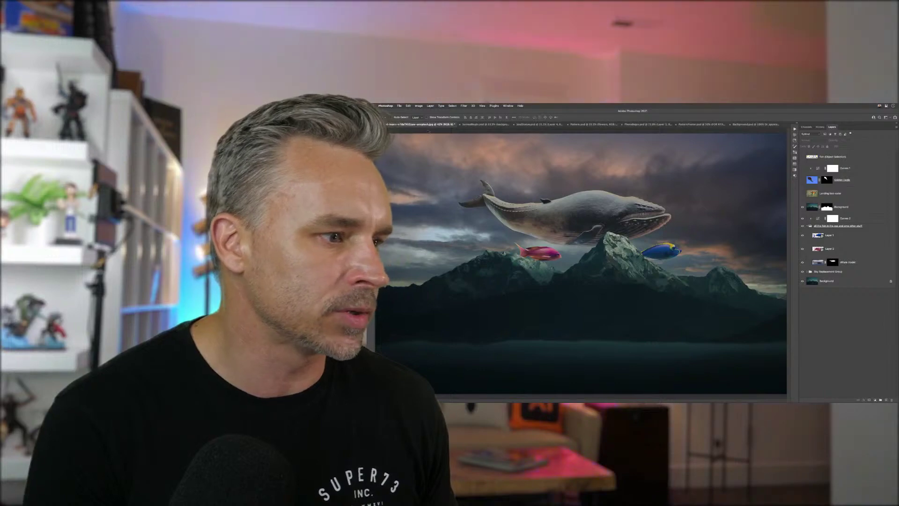